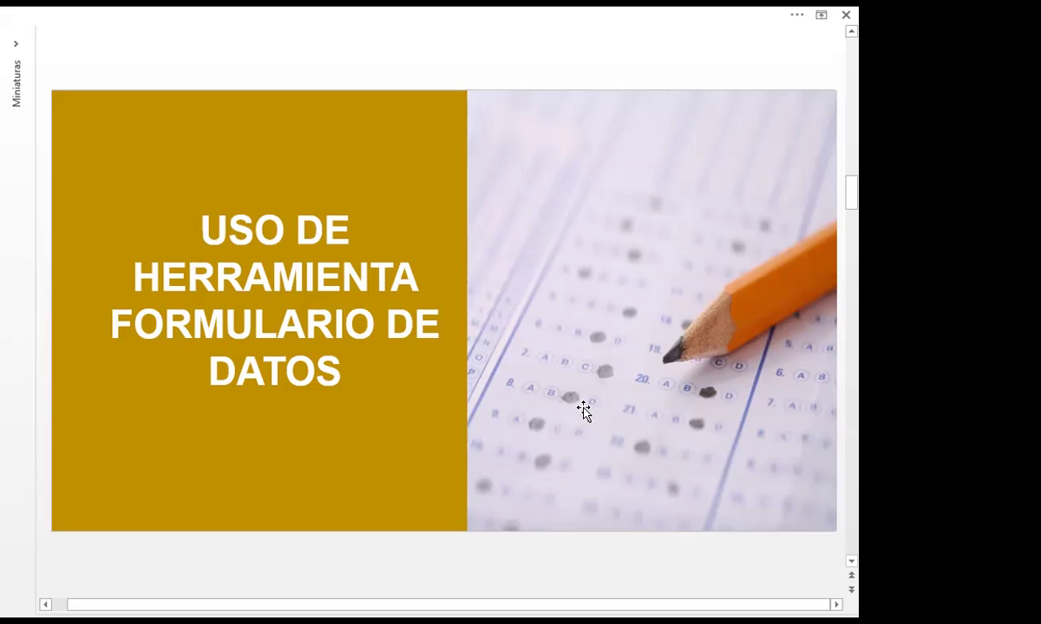
Advance to the Excel forms slide, then switch to the LIBRO DE EXCEL SESION 10_10.3.22 workbook
{"action": "scroll", "coordinate": [584, 413], "scroll_direction": "down", "scroll_amount": 1}
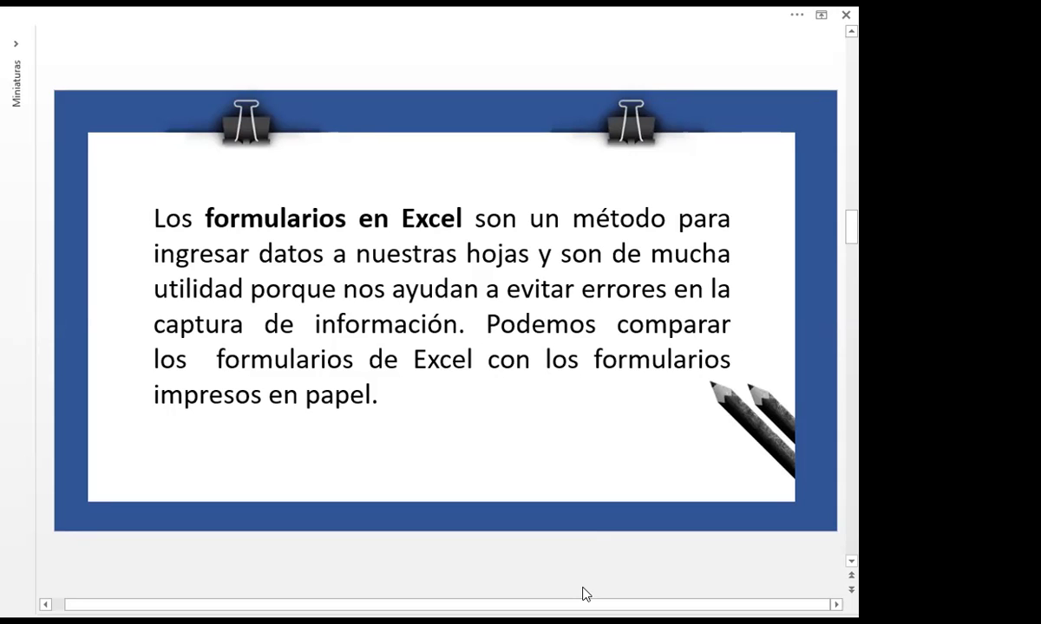
{"action": "key", "text": "alt+Tab"}
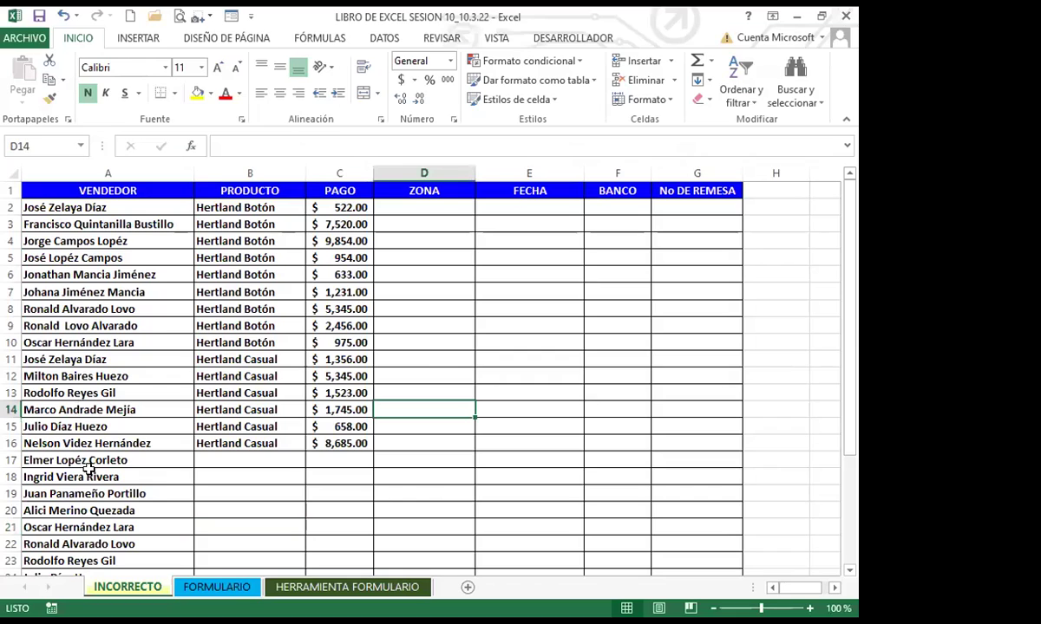
{"action": "left_click", "coordinate": [366, 505]}
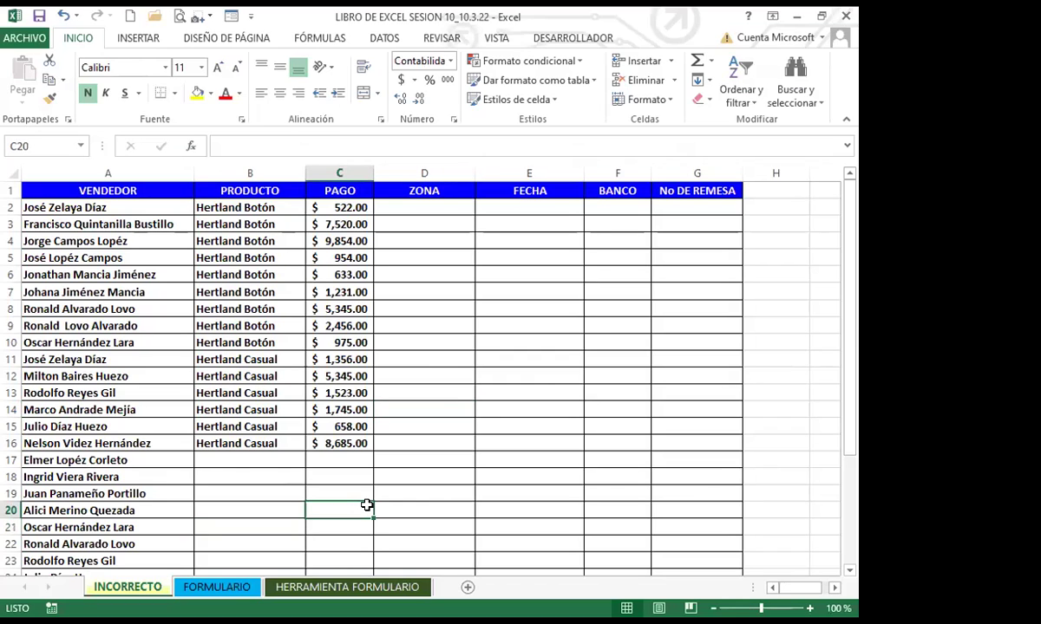
{"action": "left_click", "coordinate": [184, 509]}
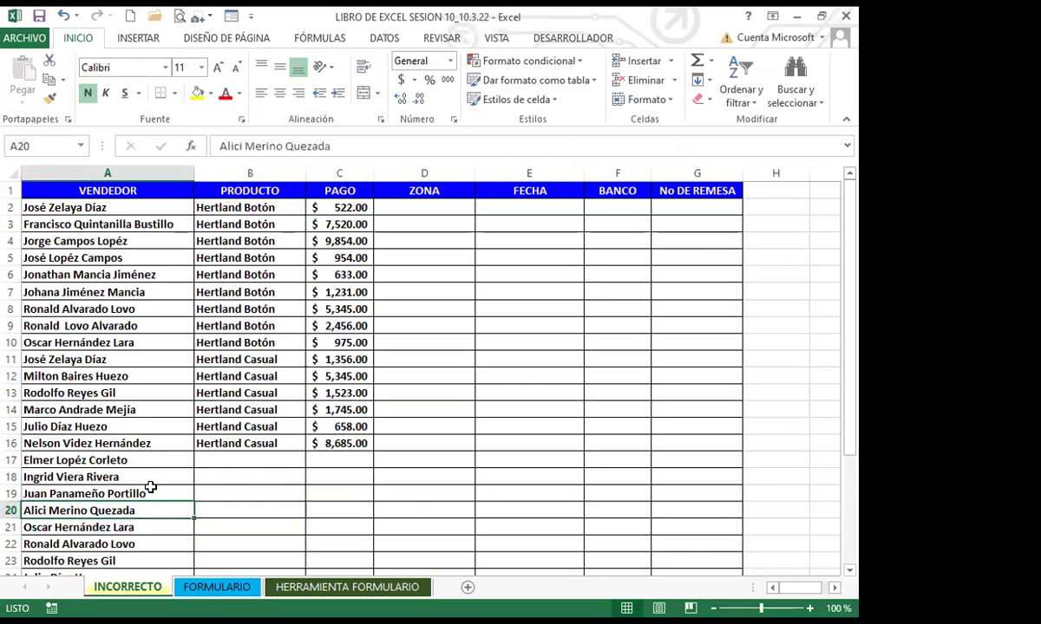
{"action": "scroll", "coordinate": [174, 486], "scroll_direction": "down", "scroll_amount": 1}
{"action": "scroll", "coordinate": [239, 490], "scroll_direction": "down", "scroll_amount": 1}
{"action": "left_click", "coordinate": [240, 491]}
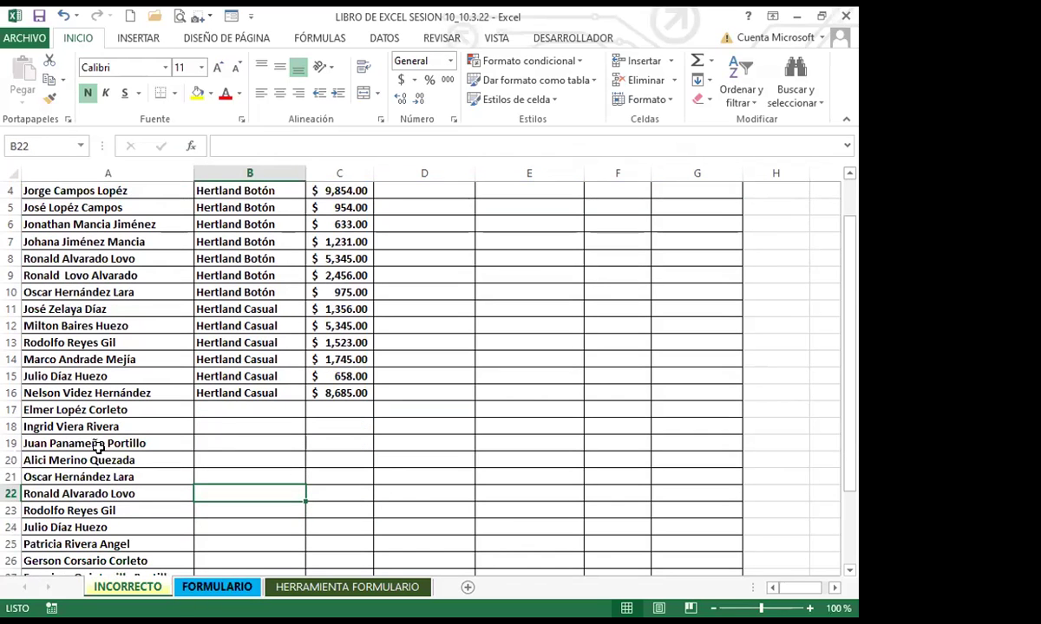
{"action": "left_click", "coordinate": [234, 412]}
{"action": "scroll", "coordinate": [261, 417], "scroll_direction": "down", "scroll_amount": 3}
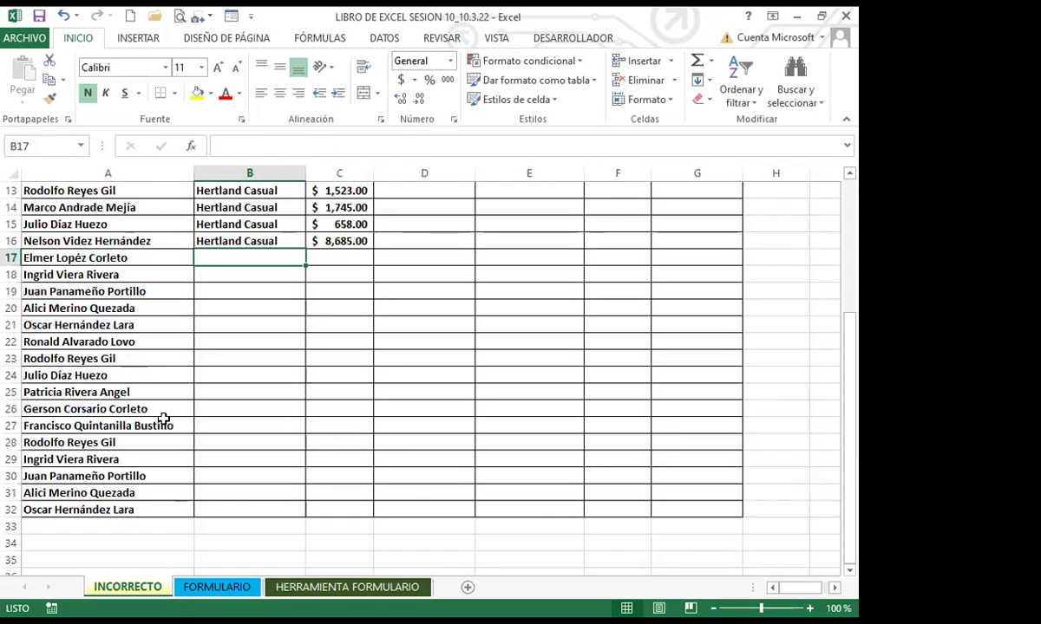
{"action": "left_click", "coordinate": [244, 375]}
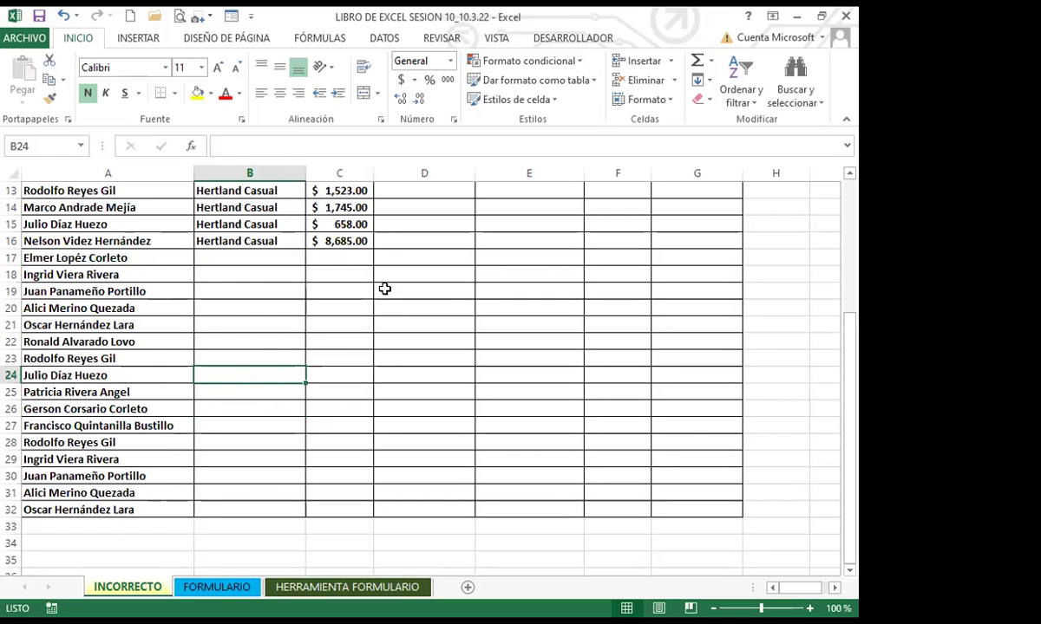
{"action": "scroll", "coordinate": [431, 406], "scroll_direction": "up", "scroll_amount": 3}
{"action": "scroll", "coordinate": [432, 406], "scroll_direction": "up", "scroll_amount": 1}
{"action": "left_click", "coordinate": [271, 406]}
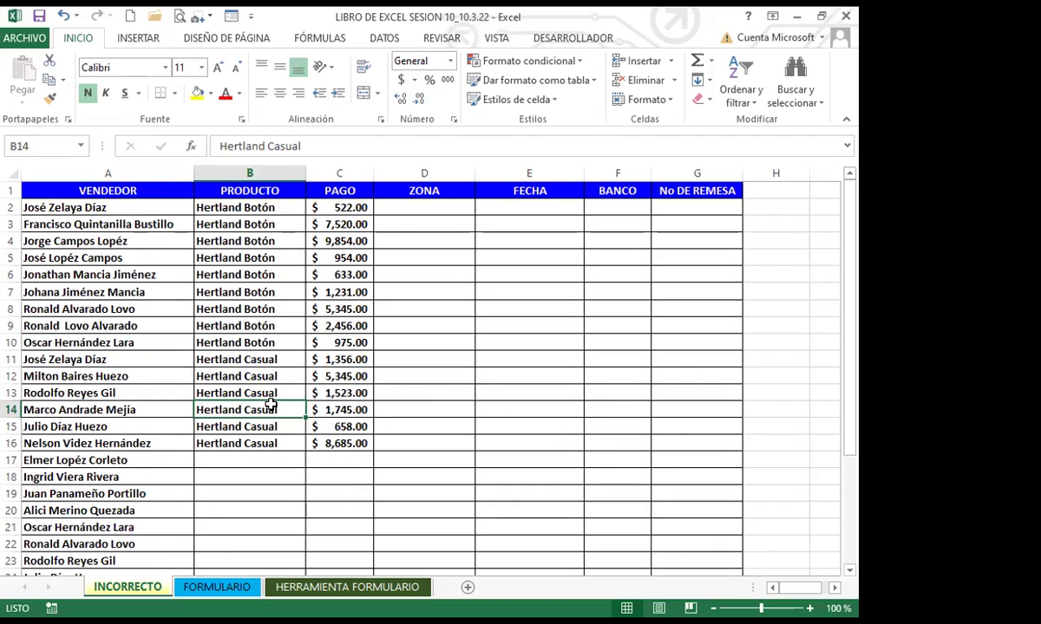
{"action": "left_click", "coordinate": [163, 206]}
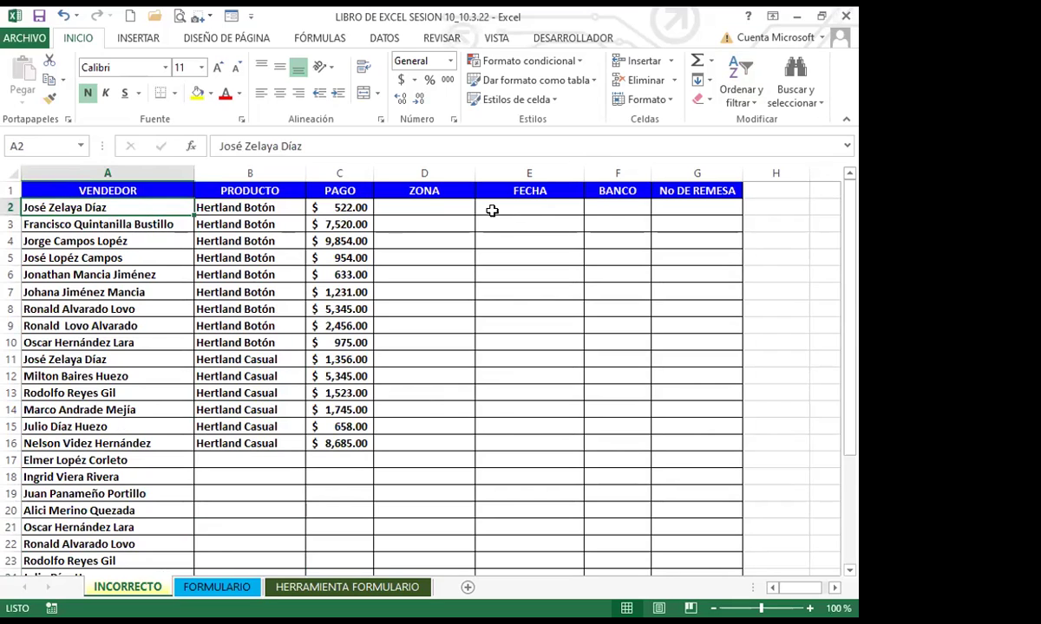
Enter zone SANTA ANA in D2 and date 1/2/2022 in E2
{"action": "left_click", "coordinate": [434, 211]}
{"action": "type", "text": "SANTA ANA"}
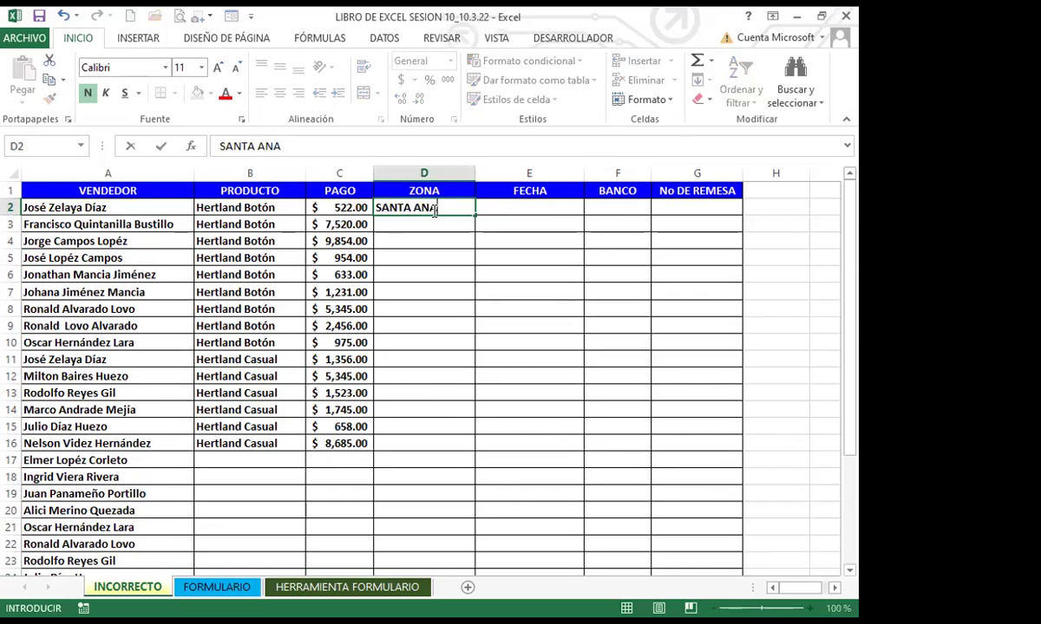
{"action": "key", "text": "Return"}
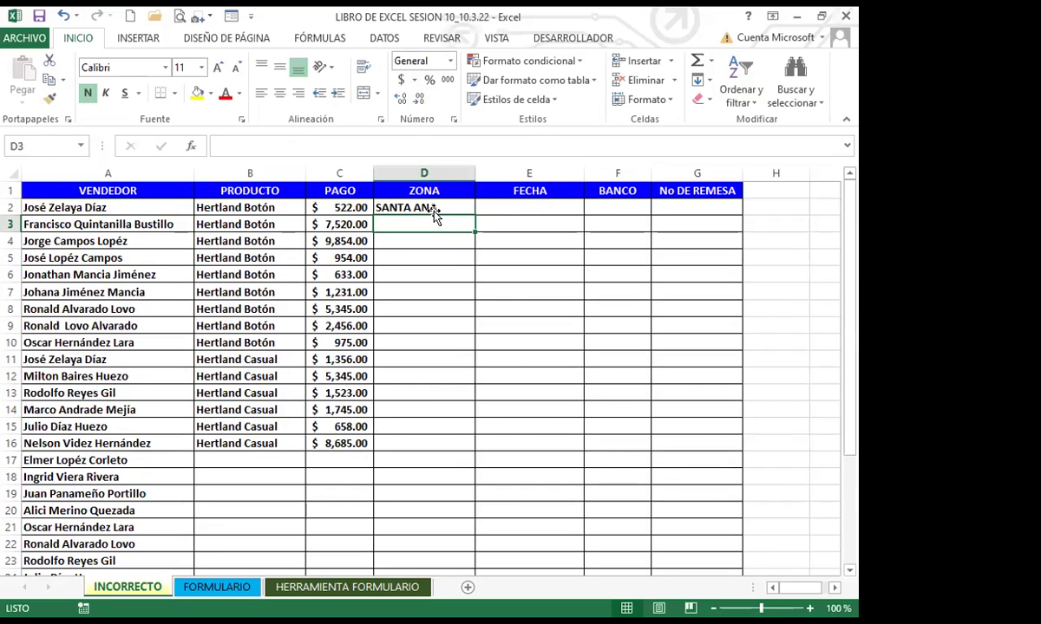
{"action": "left_click", "coordinate": [10, 207]}
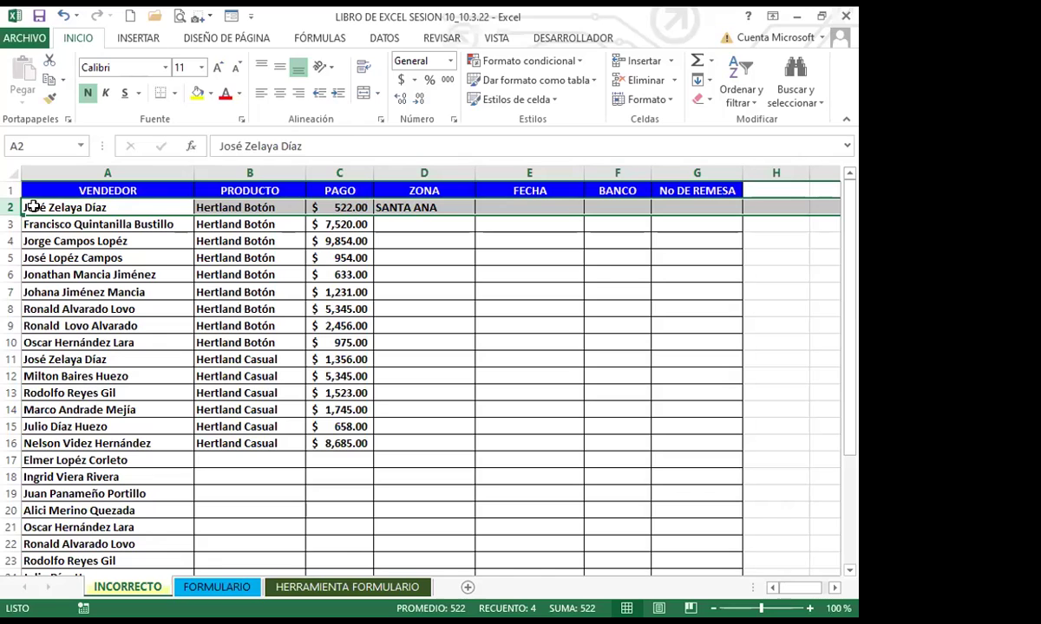
{"action": "left_click", "coordinate": [545, 208]}
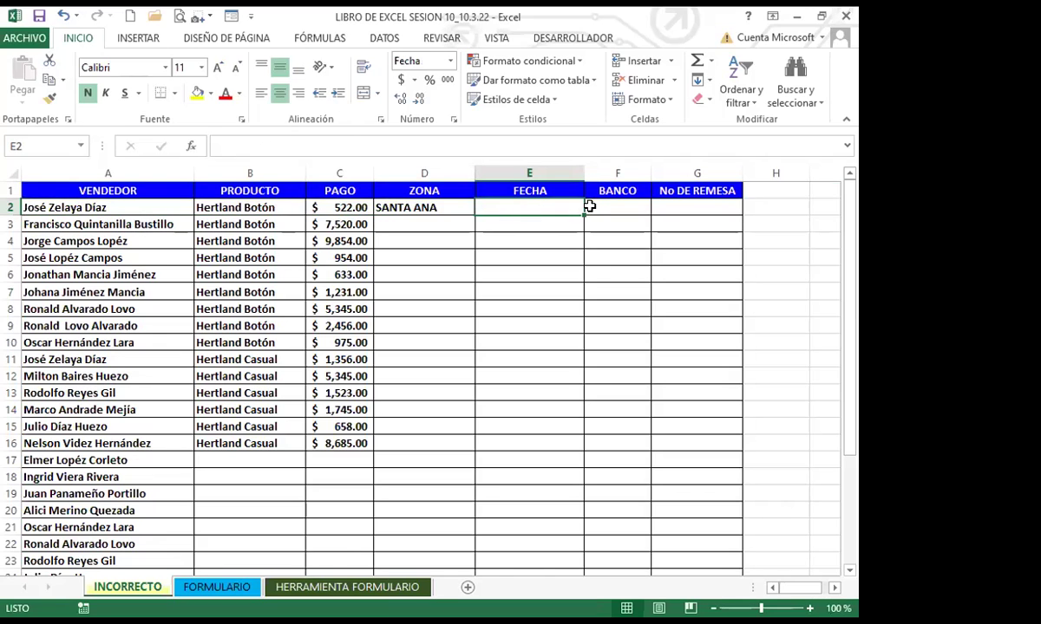
{"action": "type", "text": "1/2"}
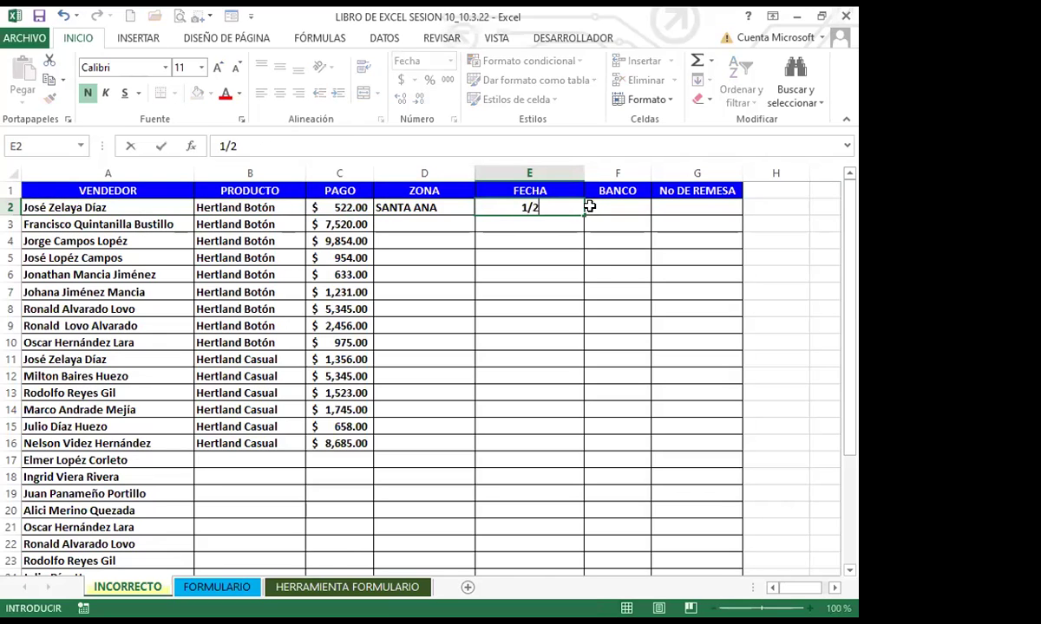
{"action": "type", "text": "/2022"}
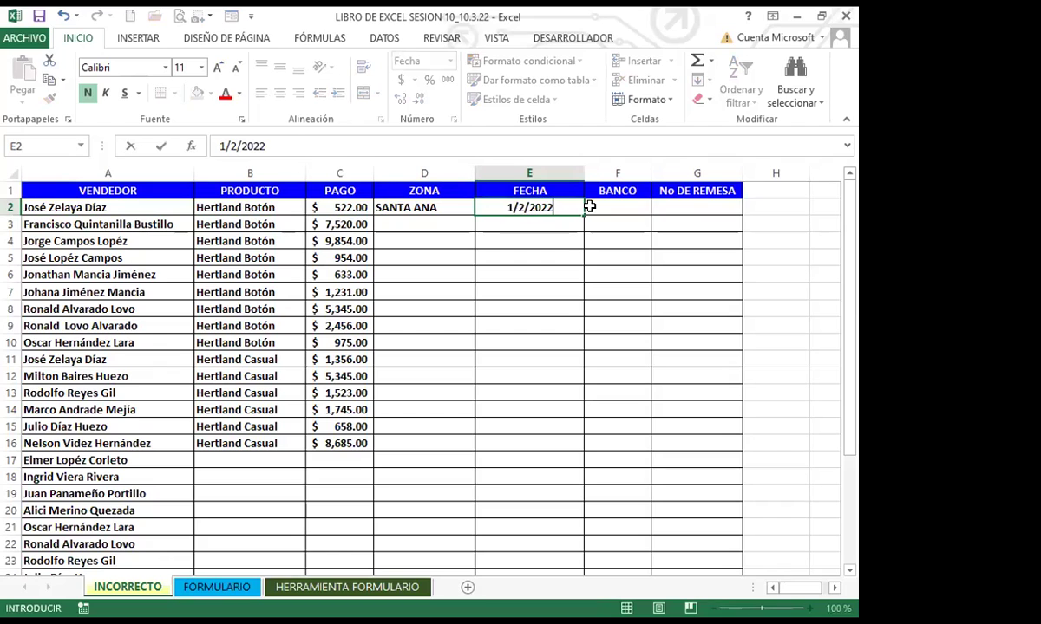
{"action": "left_click", "coordinate": [589, 206]}
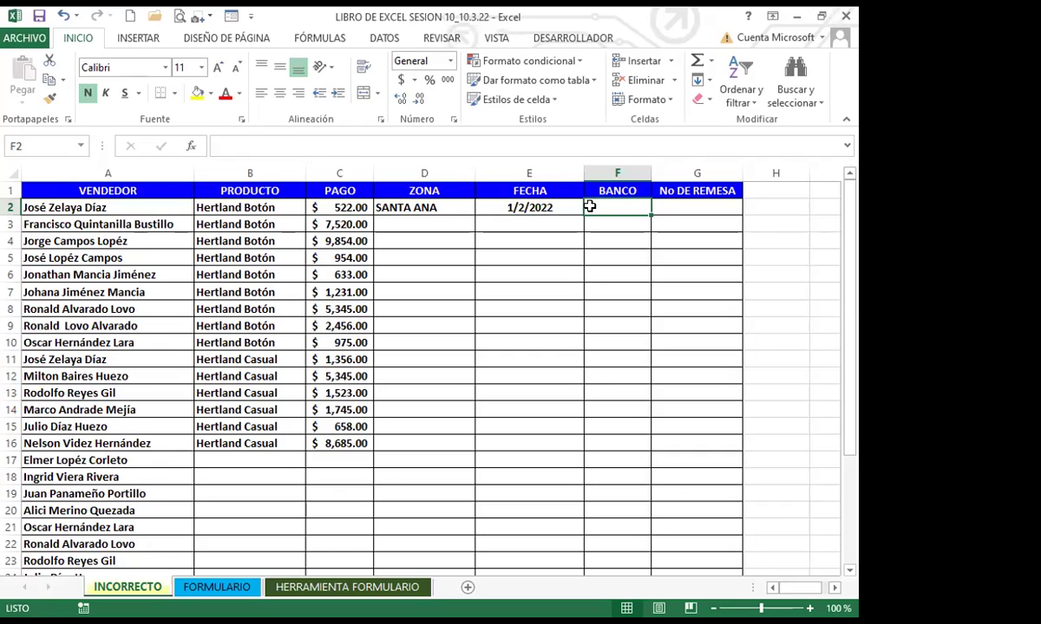
Enter bank AGRICOLA in F2 and remittance number 12545 in G2
{"action": "type", "text": "AGRO"}
{"action": "key", "text": "BackSpace"}
{"action": "type", "text": "IVO"}
{"action": "key", "text": "BackSpace"}
{"action": "key", "text": "BackSpace"}
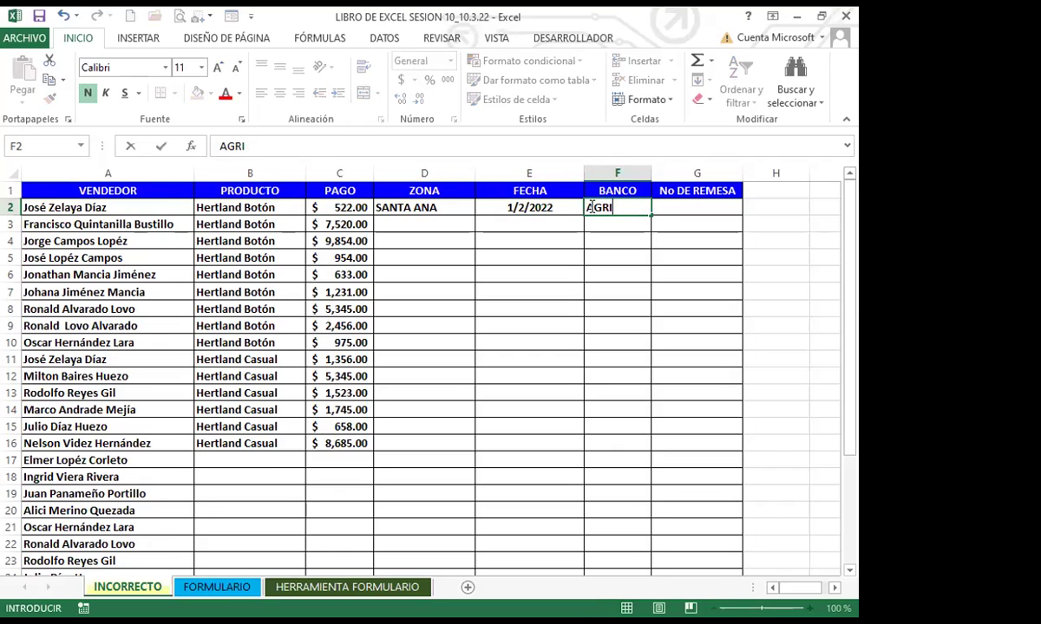
{"action": "type", "text": "COLA"}
{"action": "key", "text": "Tab"}
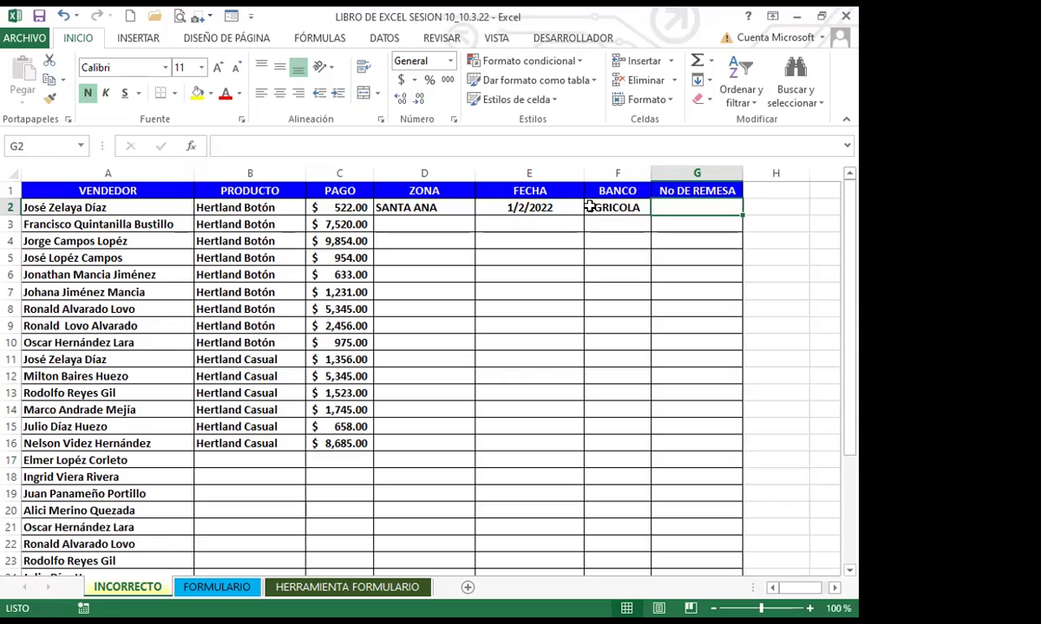
{"action": "type", "text": "12545"}
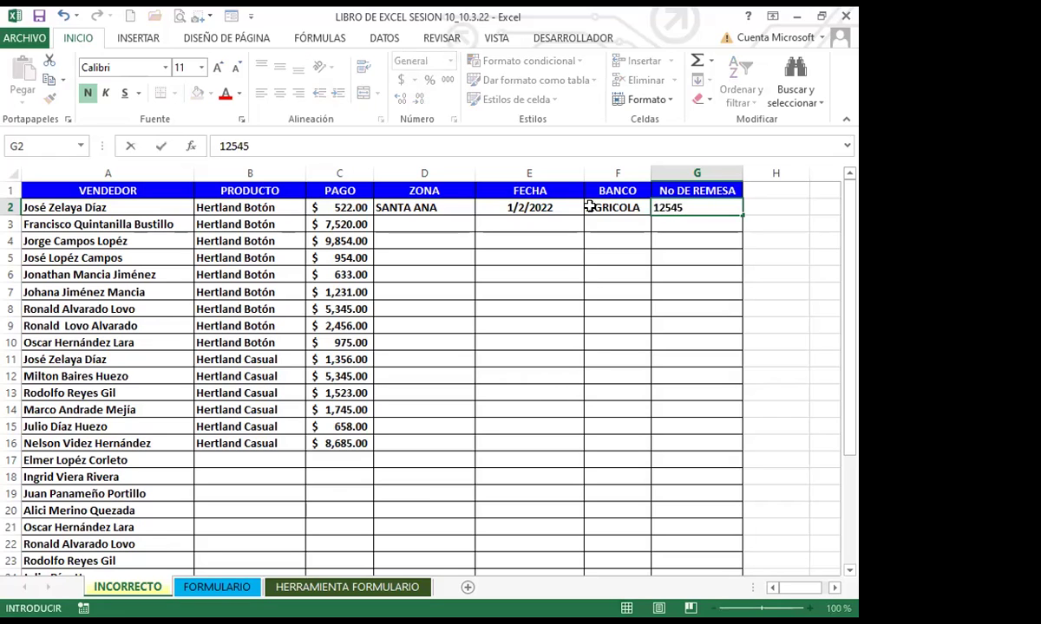
{"action": "key", "text": "Return"}
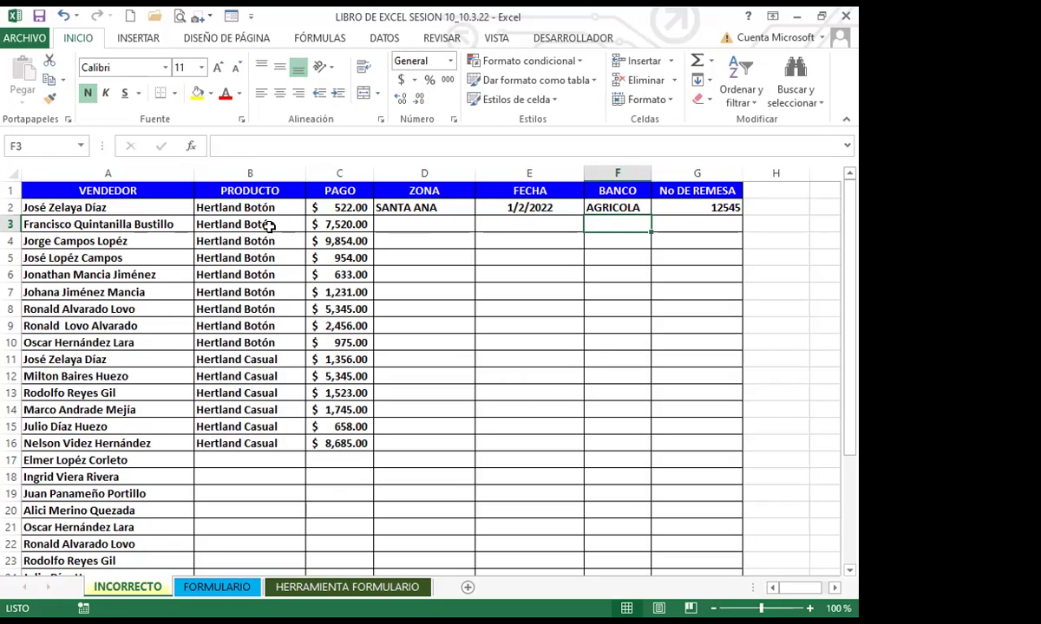
{"action": "left_click", "coordinate": [252, 208]}
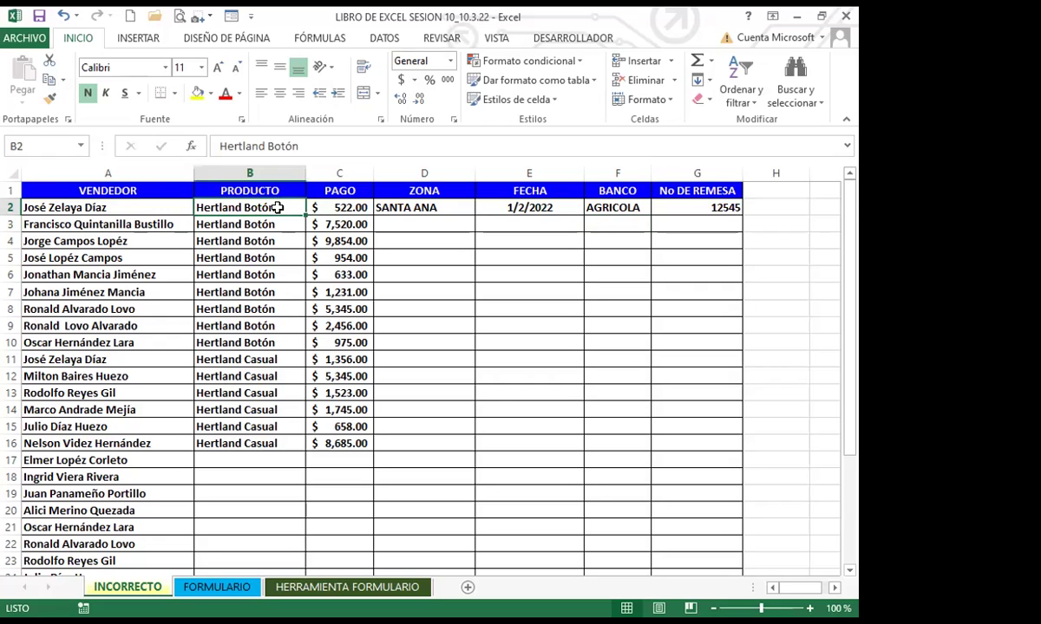
{"action": "left_click_drag", "start_coordinate": [277, 209], "coordinate": [256, 444]}
{"action": "left_click", "coordinate": [256, 443]}
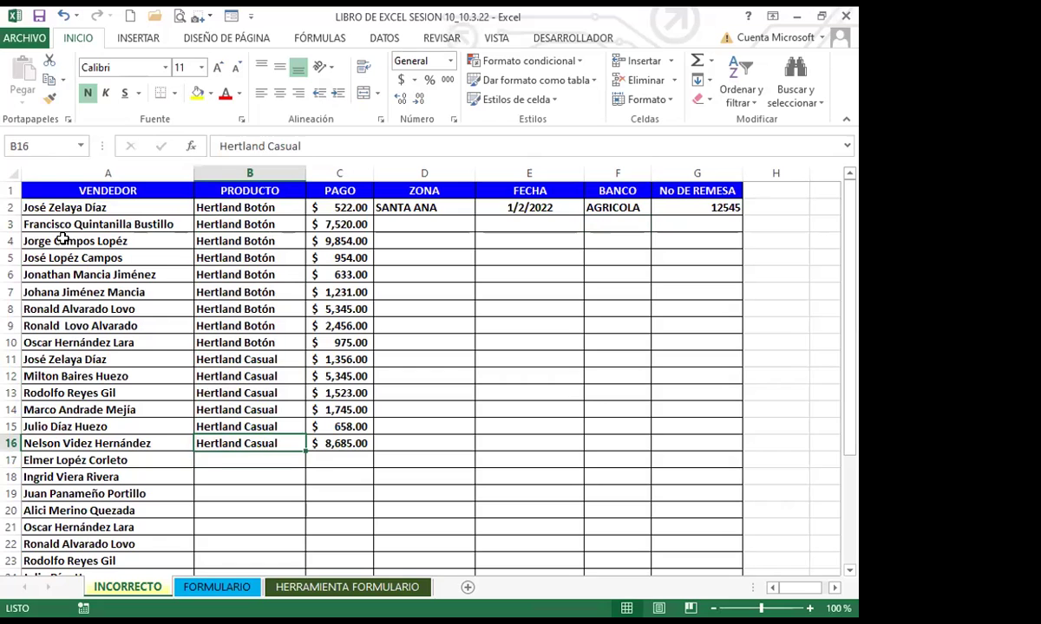
{"action": "left_click", "coordinate": [136, 210]}
{"action": "left_click_drag", "start_coordinate": [137, 210], "coordinate": [691, 442]}
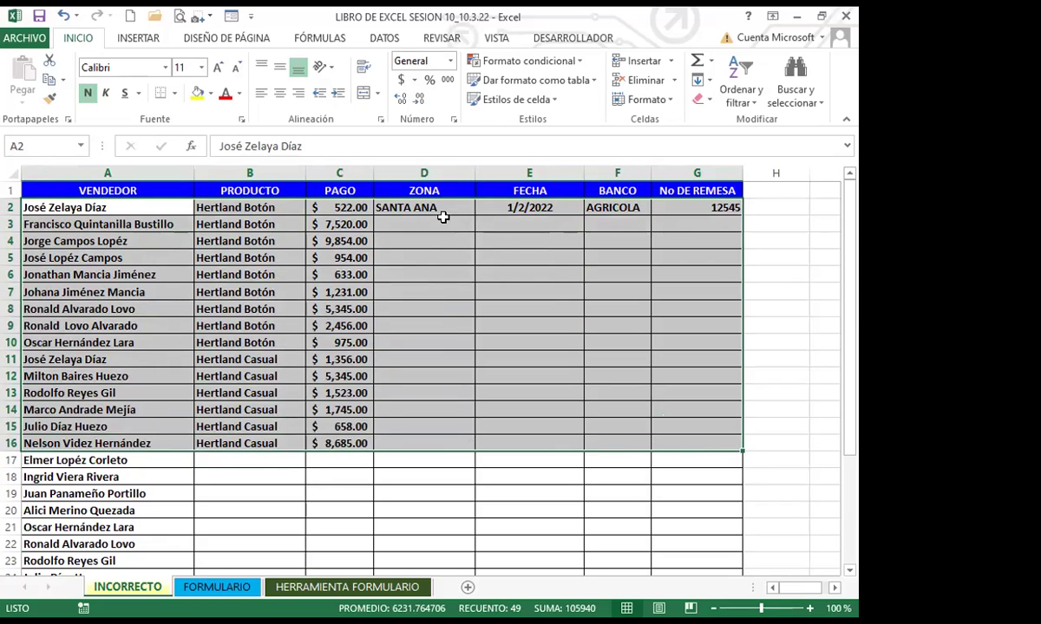
{"action": "left_click", "coordinate": [415, 224]}
{"action": "left_click_drag", "start_coordinate": [492, 226], "coordinate": [711, 440]}
{"action": "left_click", "coordinate": [181, 437]}
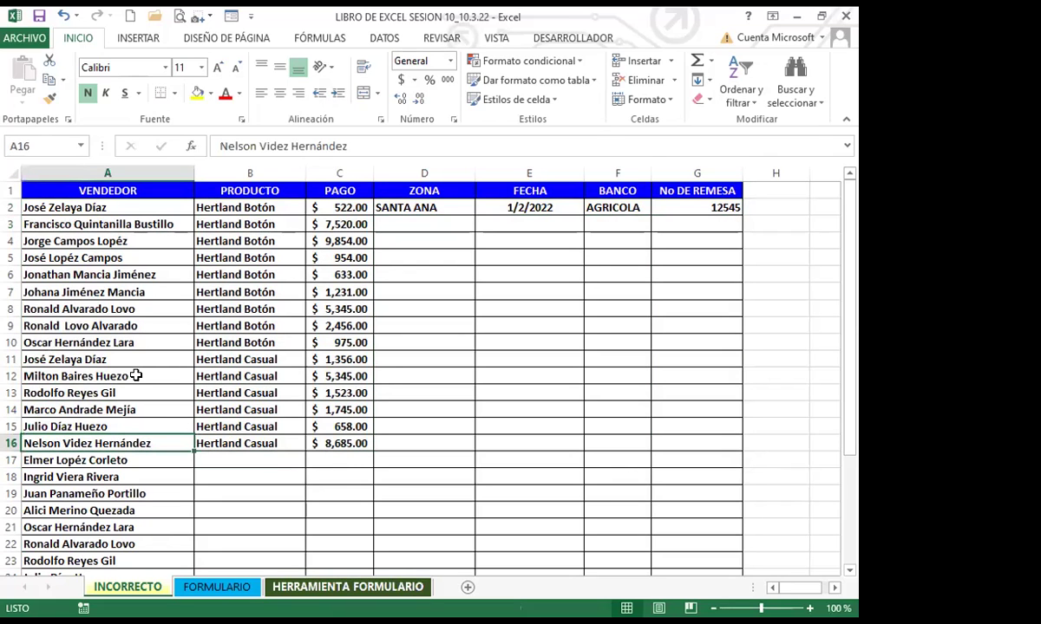
{"action": "scroll", "coordinate": [136, 374], "scroll_direction": "down", "scroll_amount": 4}
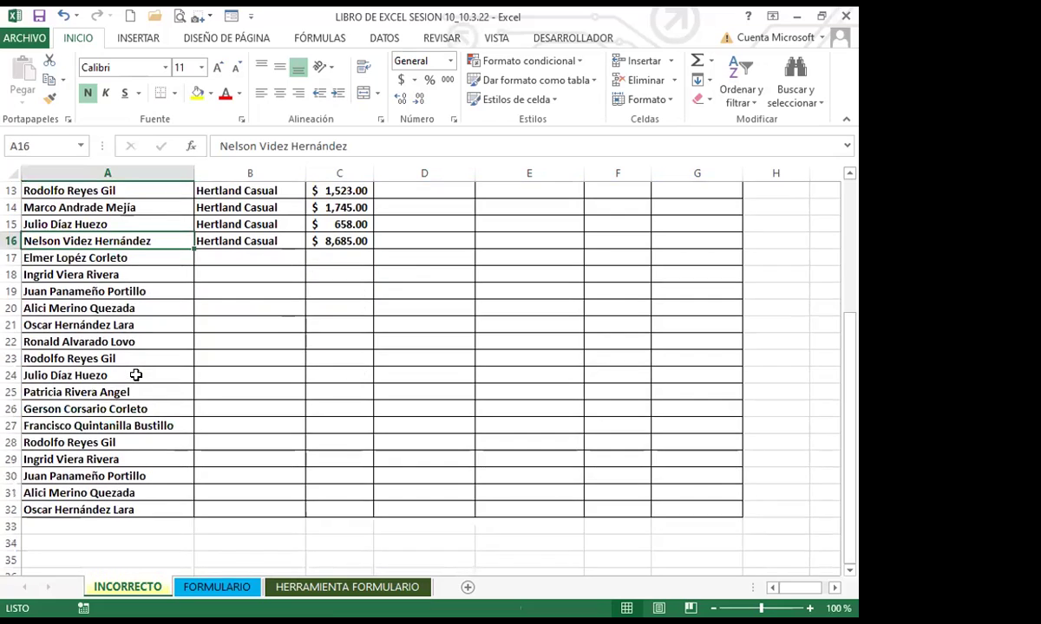
{"action": "scroll", "coordinate": [136, 375], "scroll_direction": "down", "scroll_amount": 2}
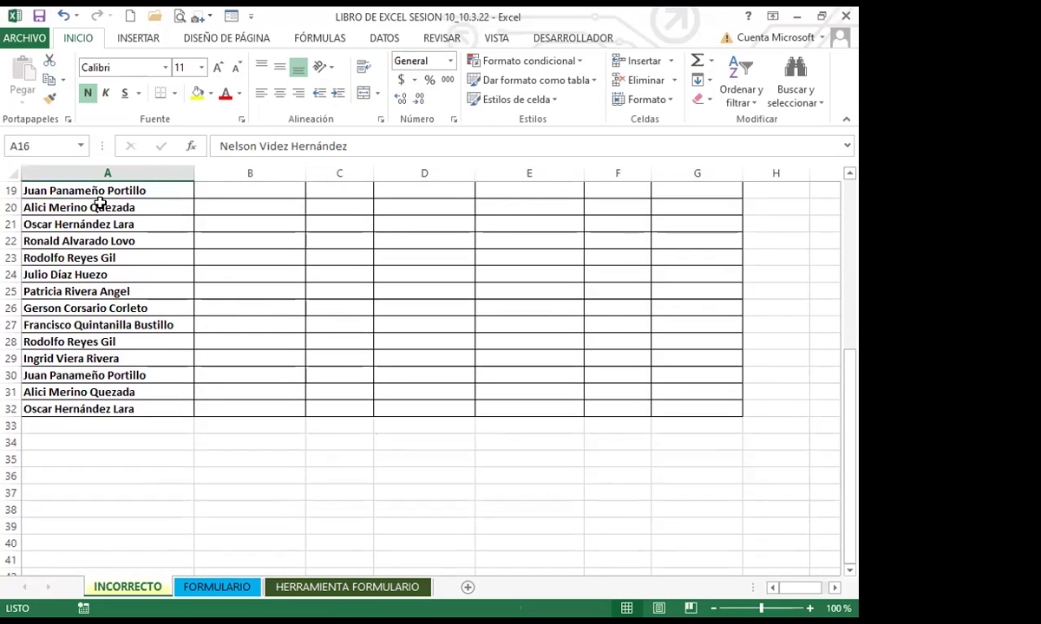
{"action": "left_click", "coordinate": [117, 404]}
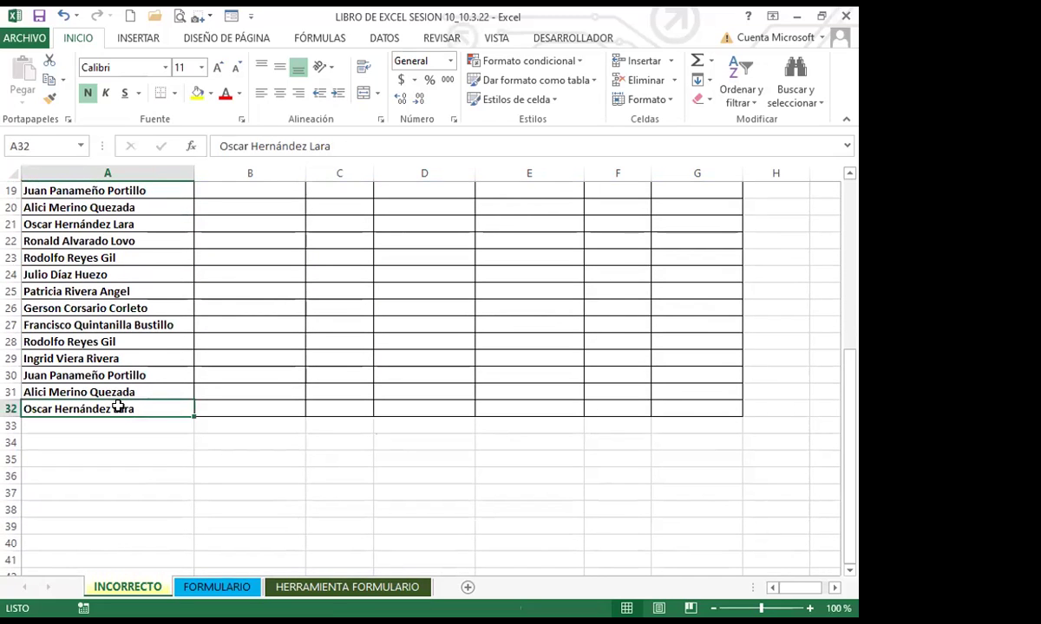
{"action": "scroll", "coordinate": [118, 401], "scroll_direction": "up", "scroll_amount": 6}
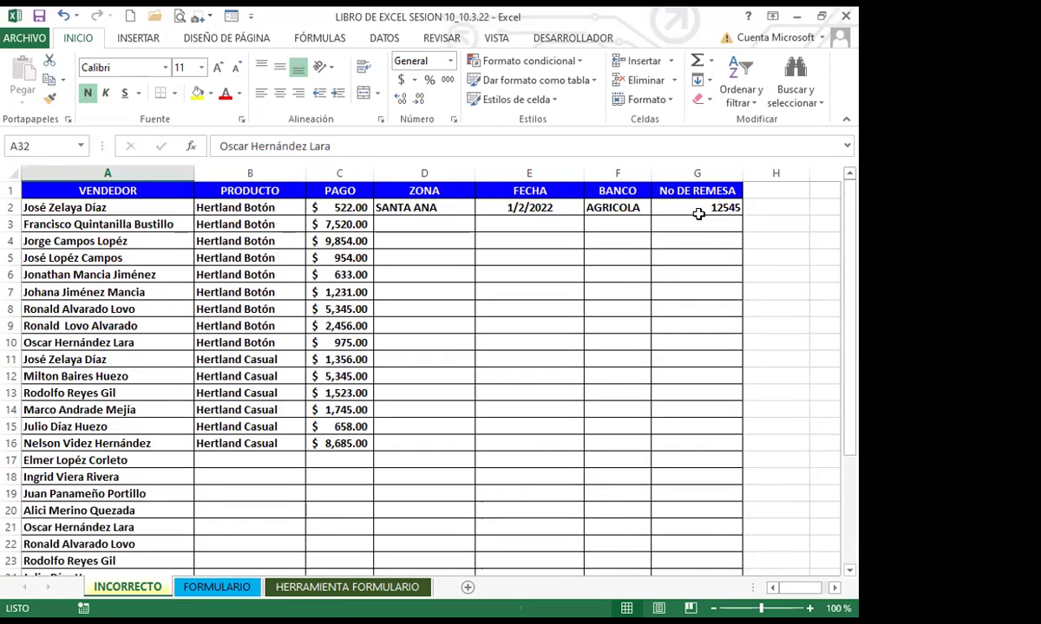
{"action": "left_click", "coordinate": [437, 444]}
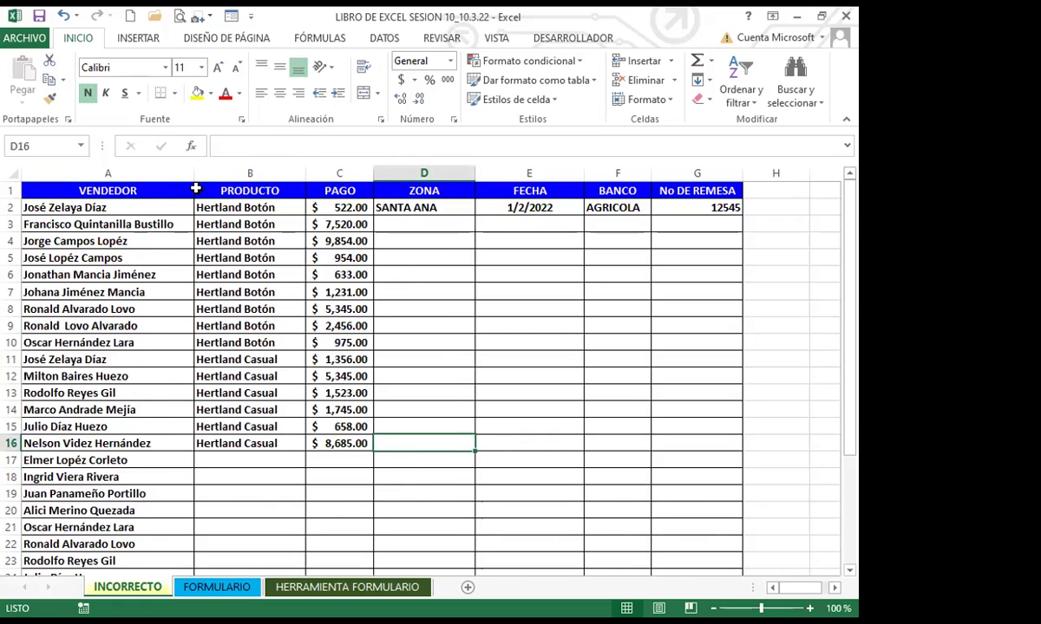
{"action": "left_click", "coordinate": [215, 341]}
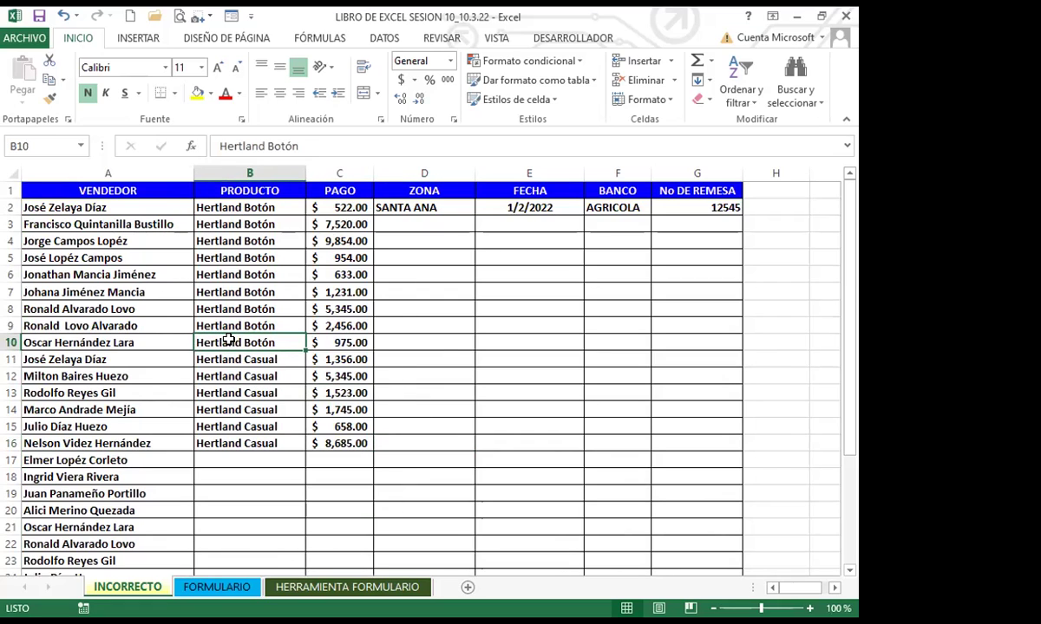
{"action": "left_click", "coordinate": [233, 356]}
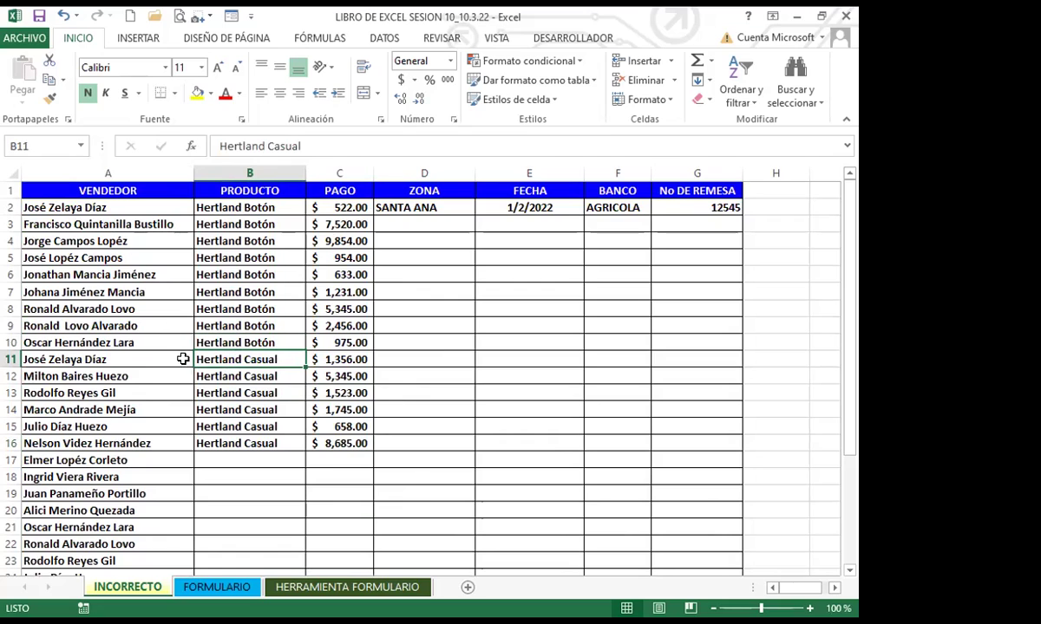
{"action": "left_click", "coordinate": [172, 372]}
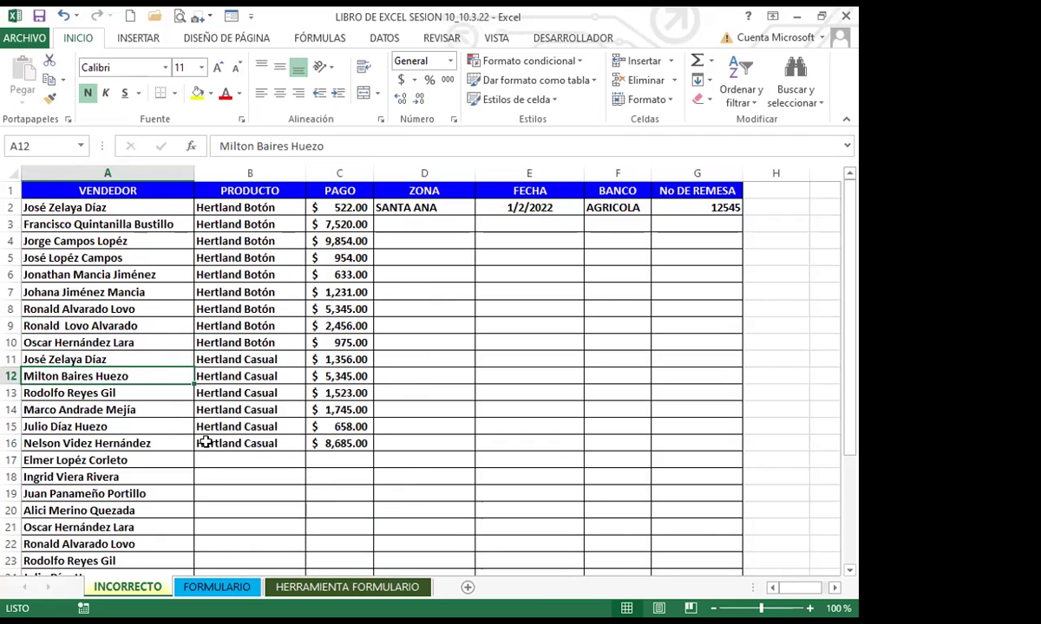
{"action": "scroll", "coordinate": [204, 442], "scroll_direction": "down", "scroll_amount": 2}
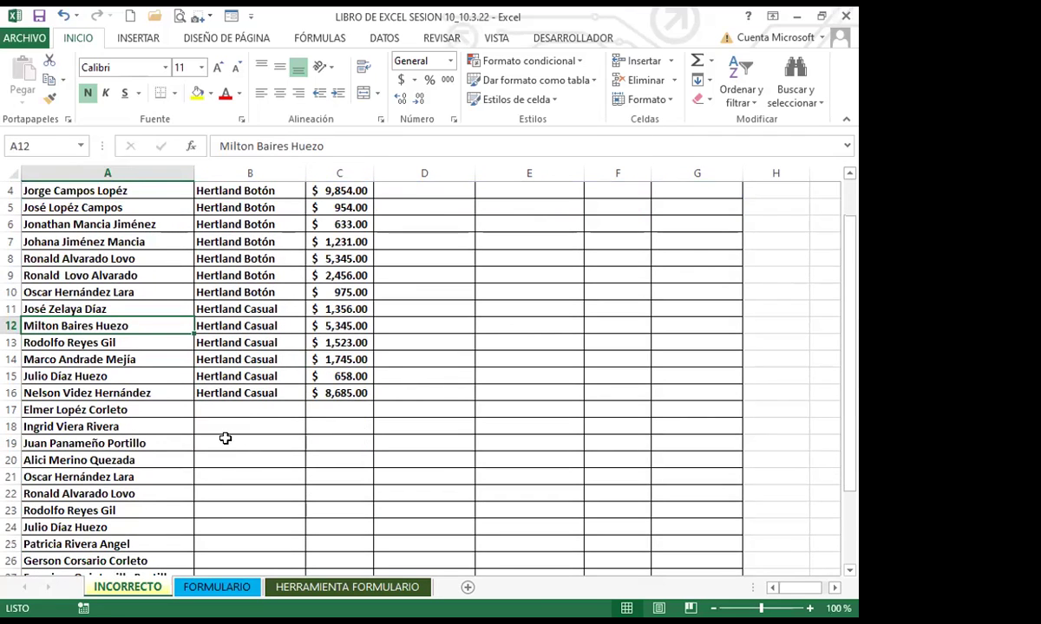
Go to the FORMULARIO sheet and scroll down to its last record in row 32
{"action": "left_click", "coordinate": [217, 587]}
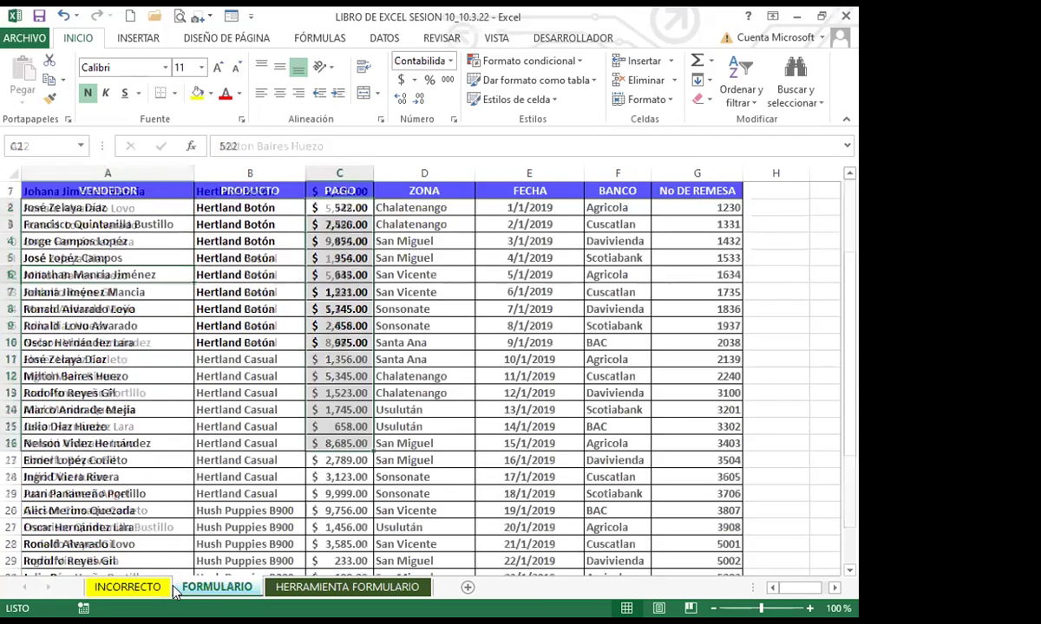
{"action": "left_click", "coordinate": [276, 496]}
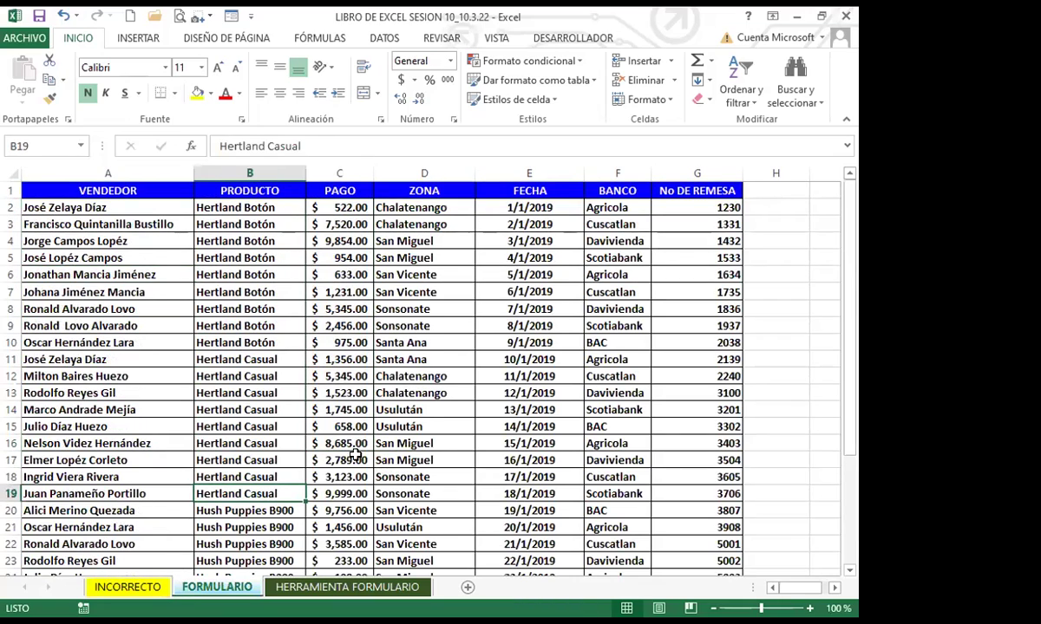
{"action": "scroll", "coordinate": [334, 425], "scroll_direction": "down", "scroll_amount": 2}
{"action": "scroll", "coordinate": [332, 444], "scroll_direction": "down", "scroll_amount": 5}
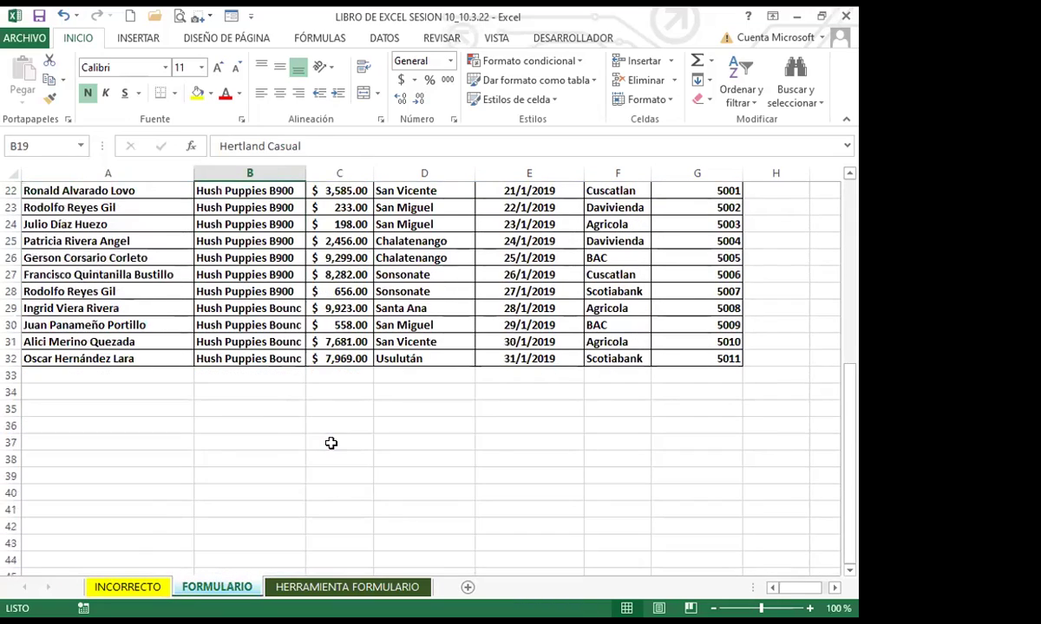
{"action": "left_click", "coordinate": [155, 373]}
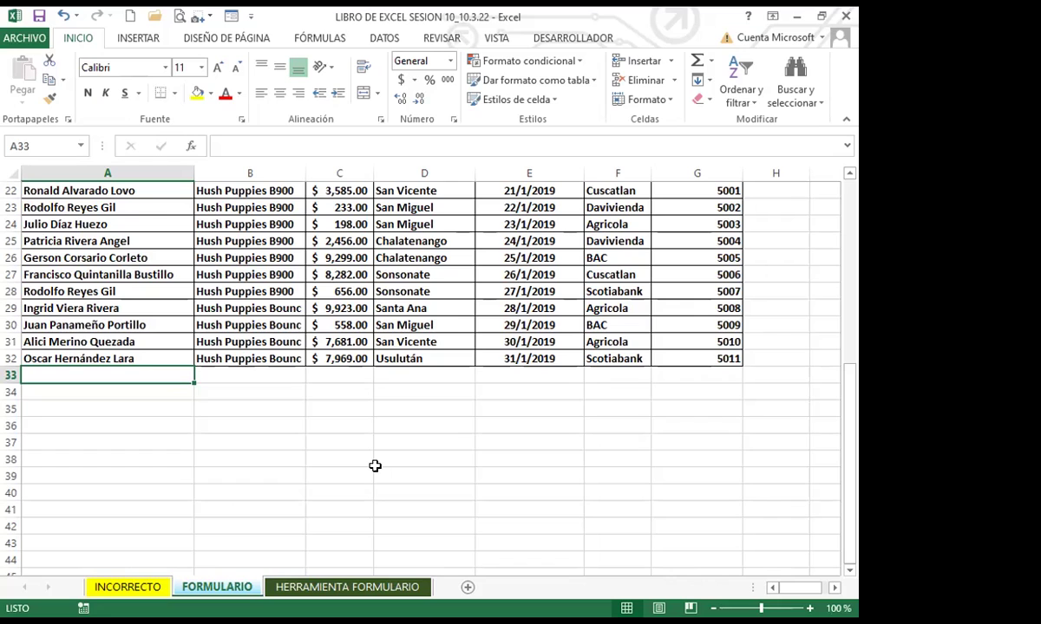
{"action": "left_click", "coordinate": [141, 409]}
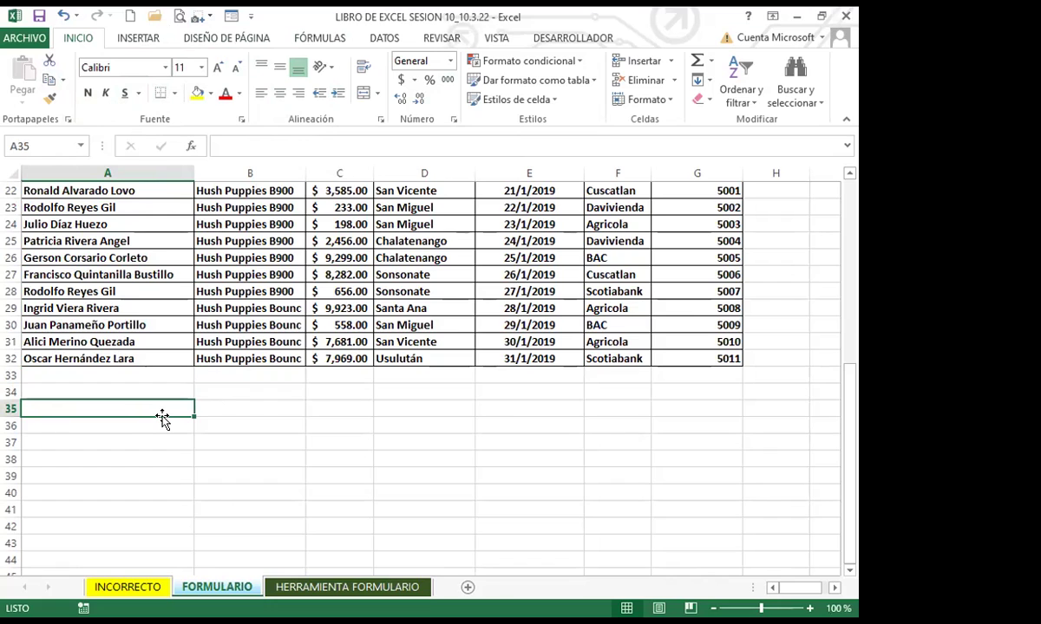
{"action": "left_click", "coordinate": [152, 355]}
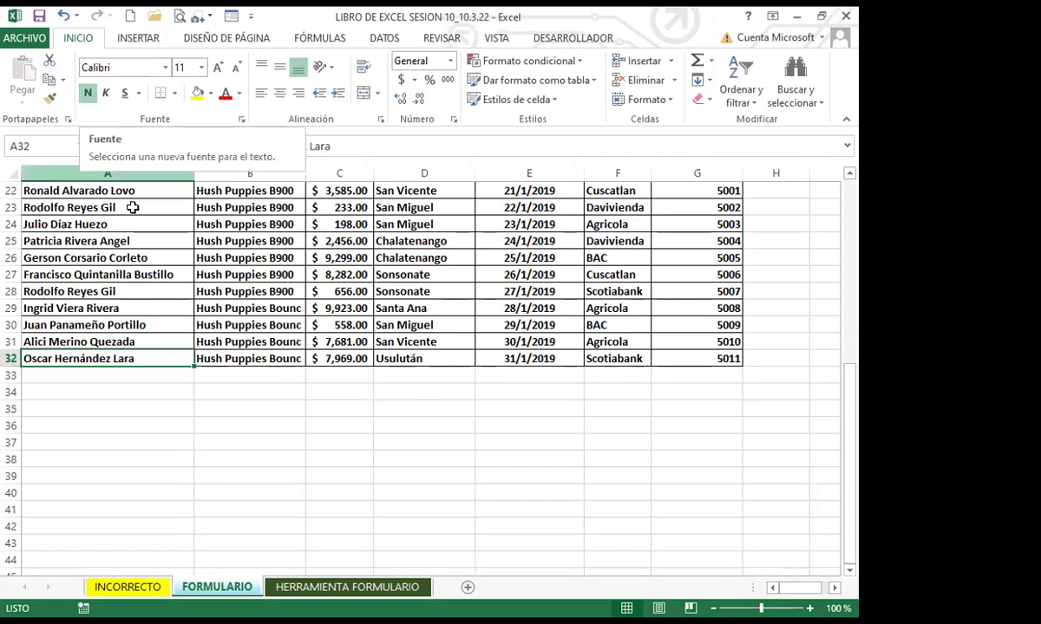
Enter the new seller's full name in A33
{"action": "left_click", "coordinate": [145, 373]}
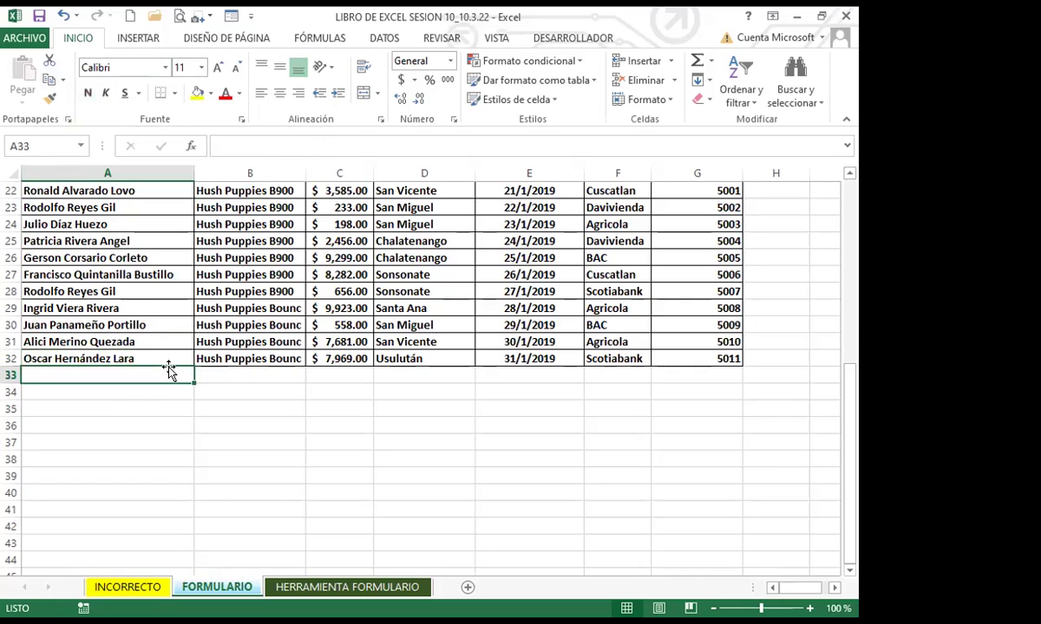
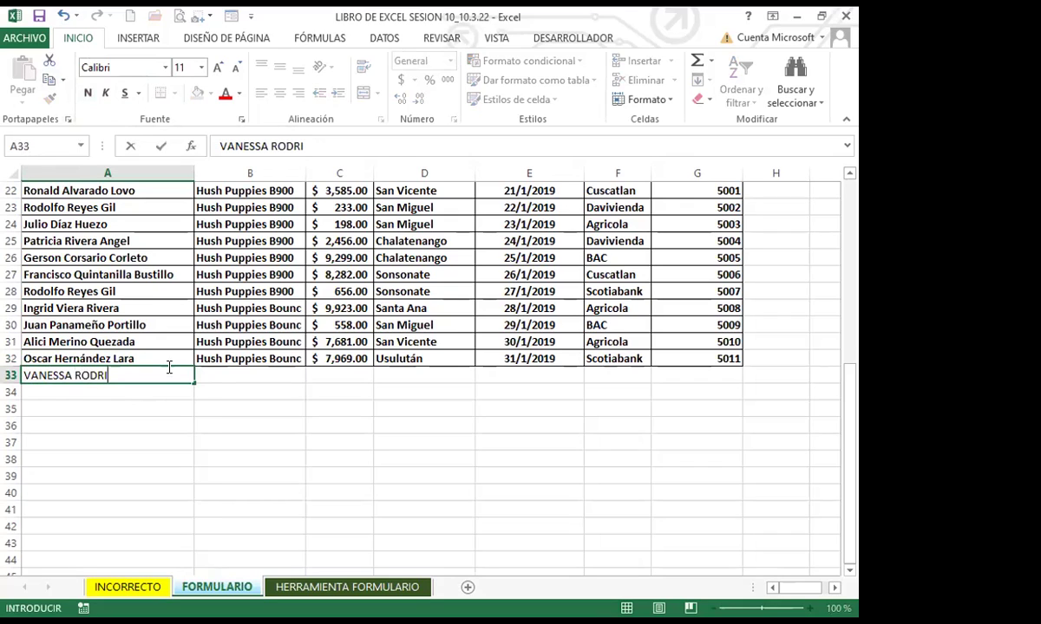
{"action": "key", "text": "Tab"}
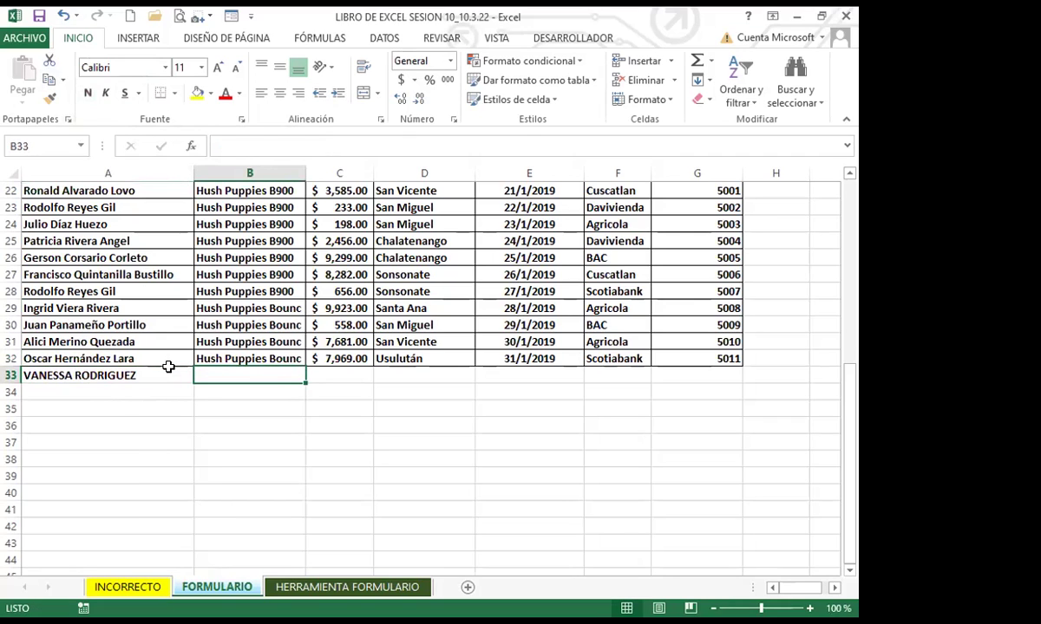
{"action": "left_click", "coordinate": [170, 371]}
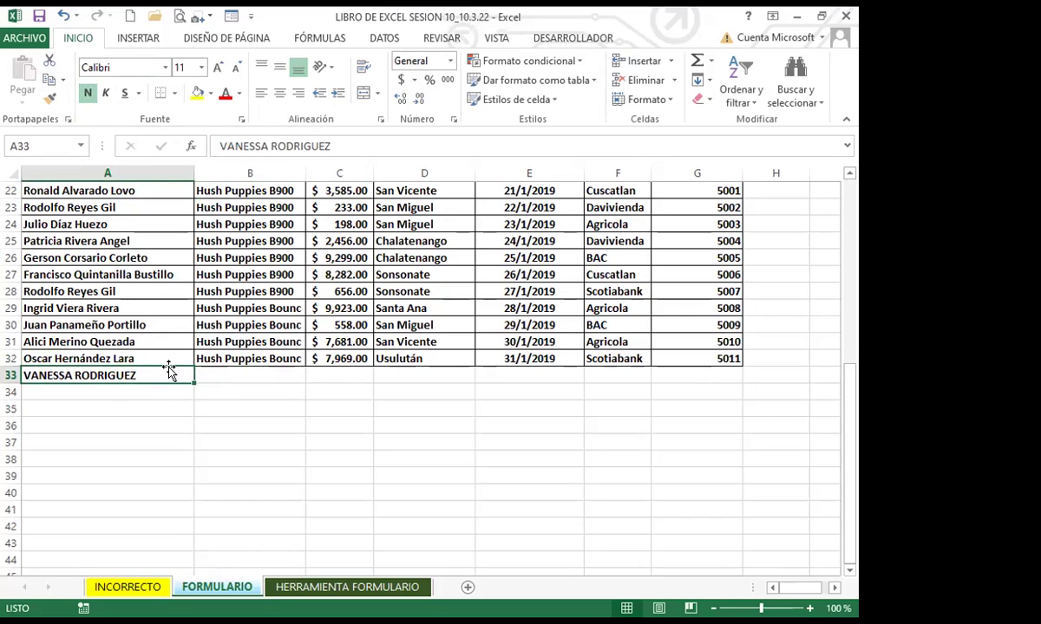
{"action": "key", "text": "Tab"}
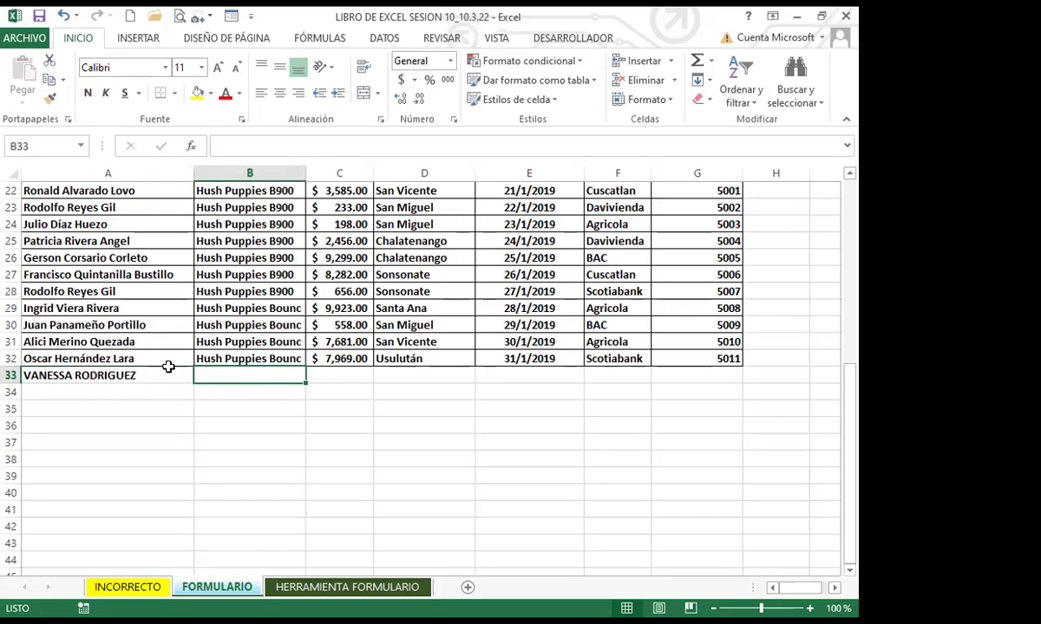
Enter product HUSH PUPPIES and payment 7000 for the row 33 record
{"action": "type", "text": "HUS"}
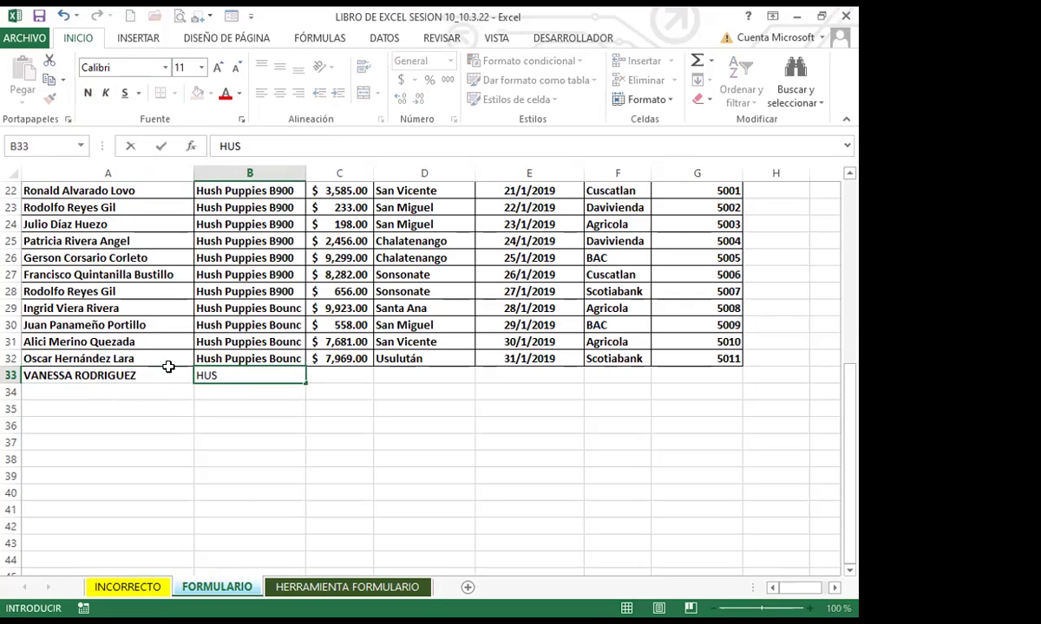
{"action": "type", "text": "H PUPPIES"}
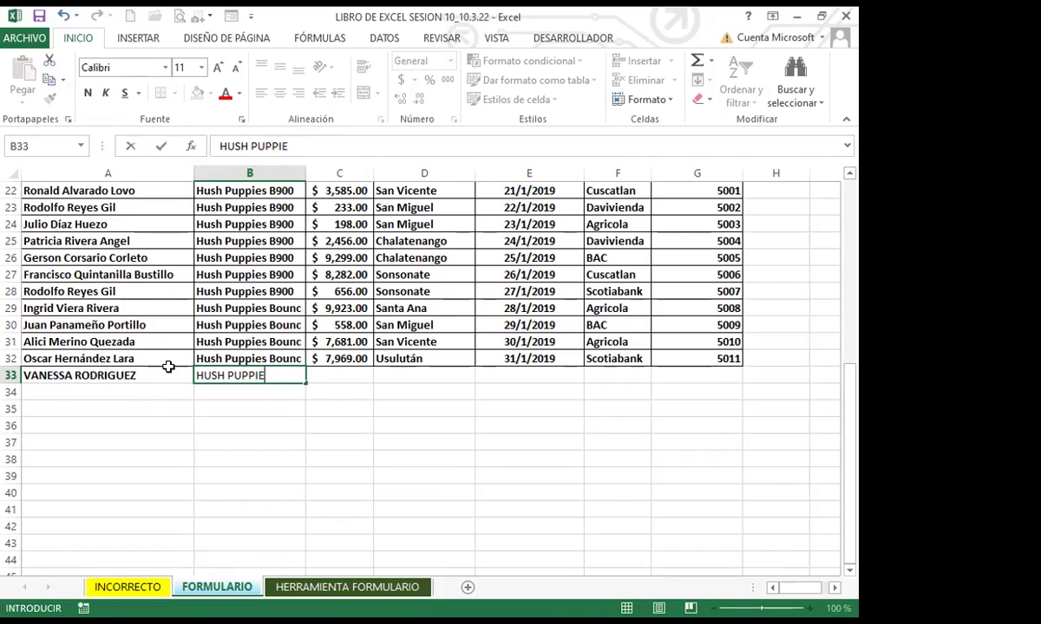
{"action": "key", "text": "Tab"}
{"action": "type", "text": "7000"}
{"action": "key", "text": "Tab"}
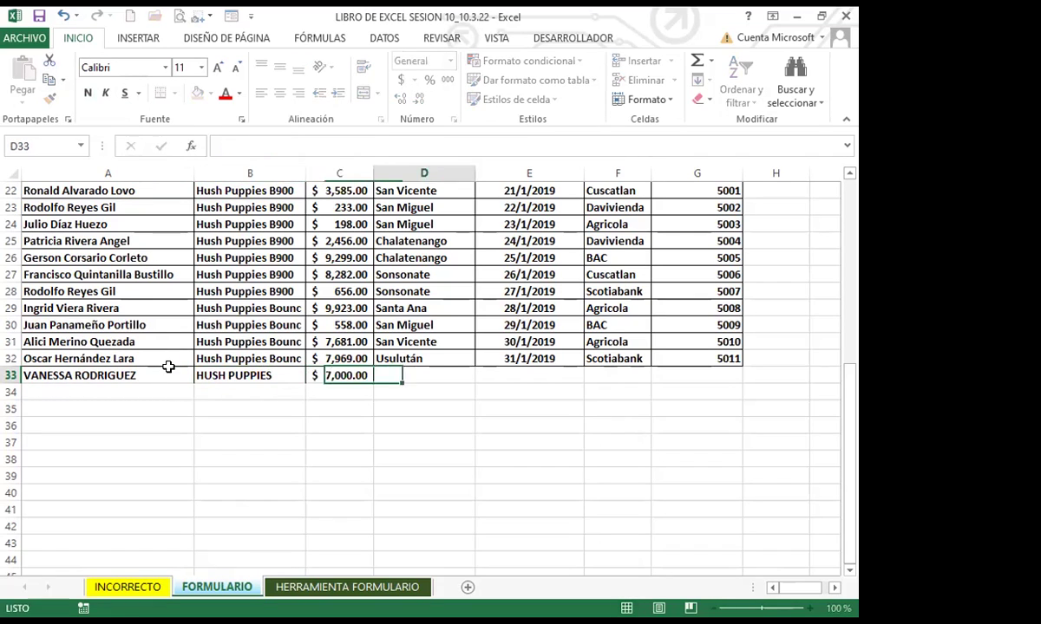
Fill in zone SANTA ANA, date 2/2/2019, bank BAC and remittance 5012 in row 33
{"action": "type", "text": "SAN T"}
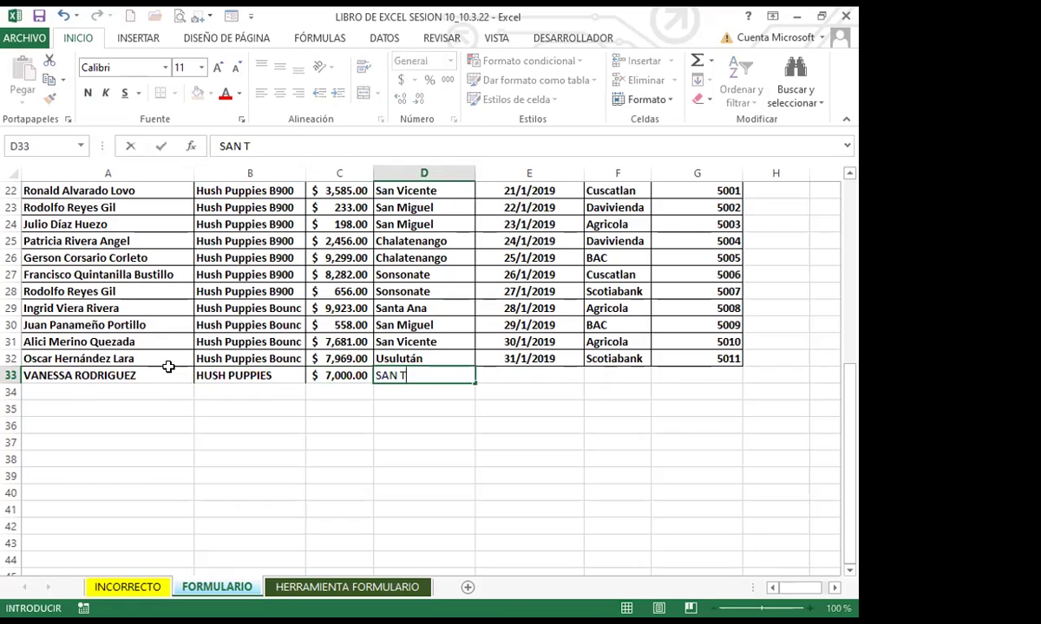
{"action": "key", "text": "BackSpace"}
{"action": "key", "text": "BackSpace"}
{"action": "type", "text": "TA"}
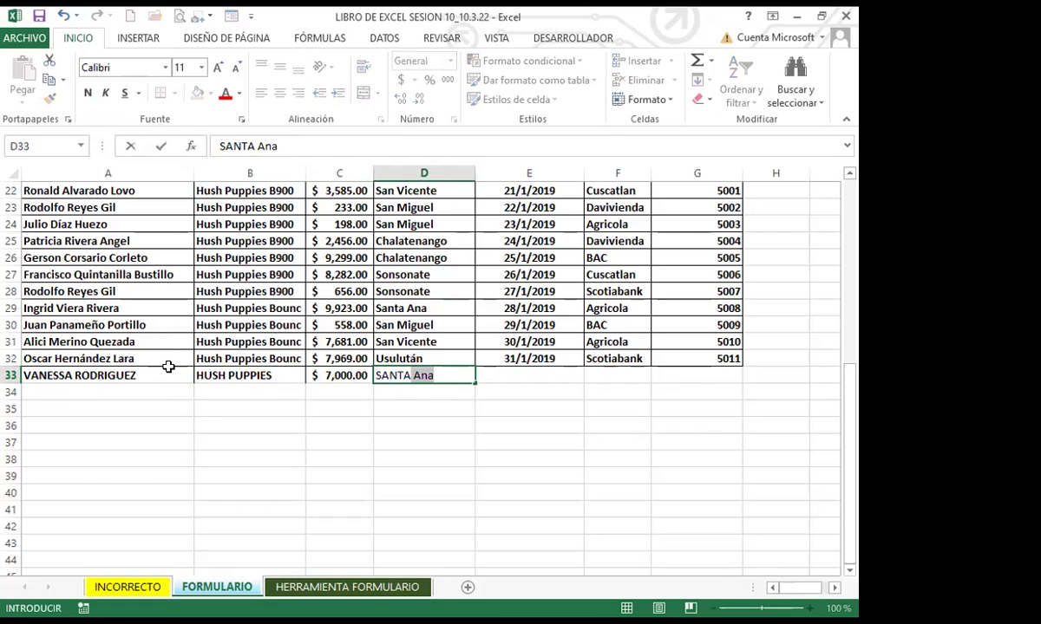
{"action": "type", "text": " ANA"}
{"action": "key", "text": "Tab"}
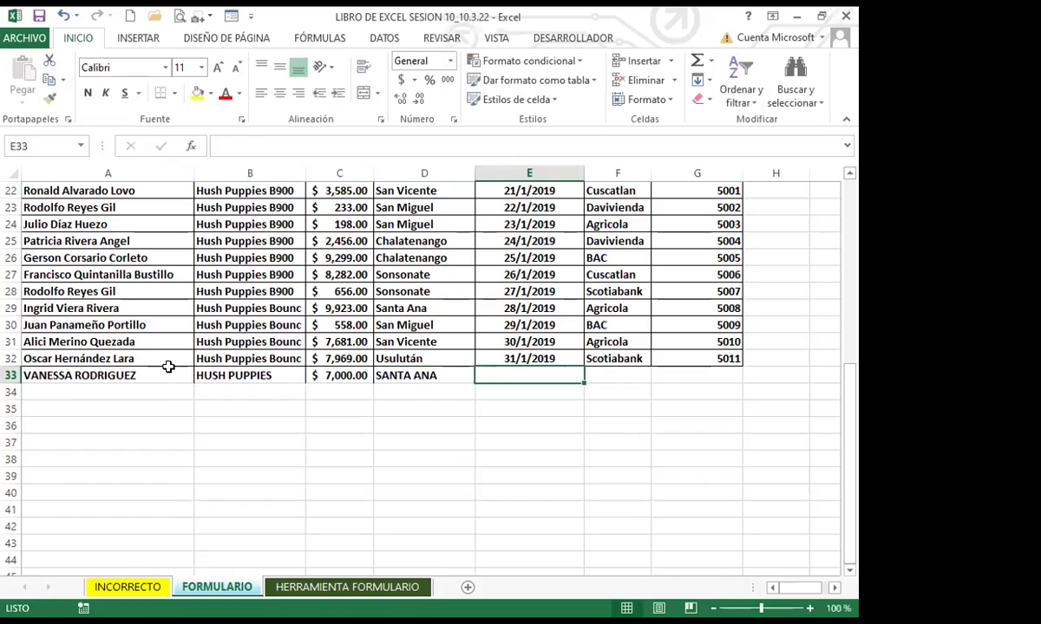
{"action": "type", "text": "2/2/"}
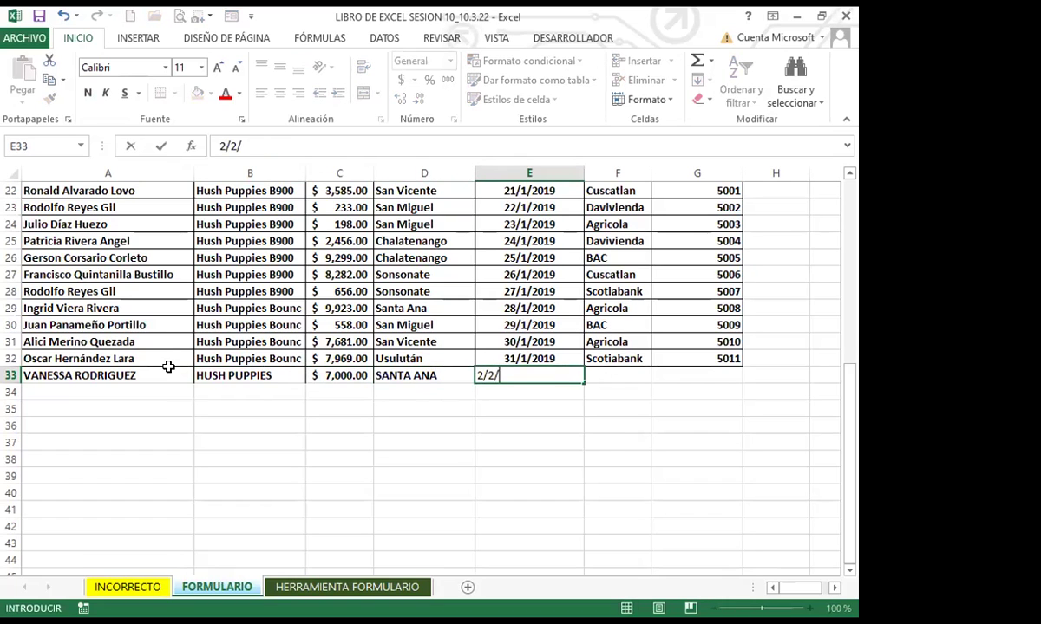
{"action": "type", "text": "2019"}
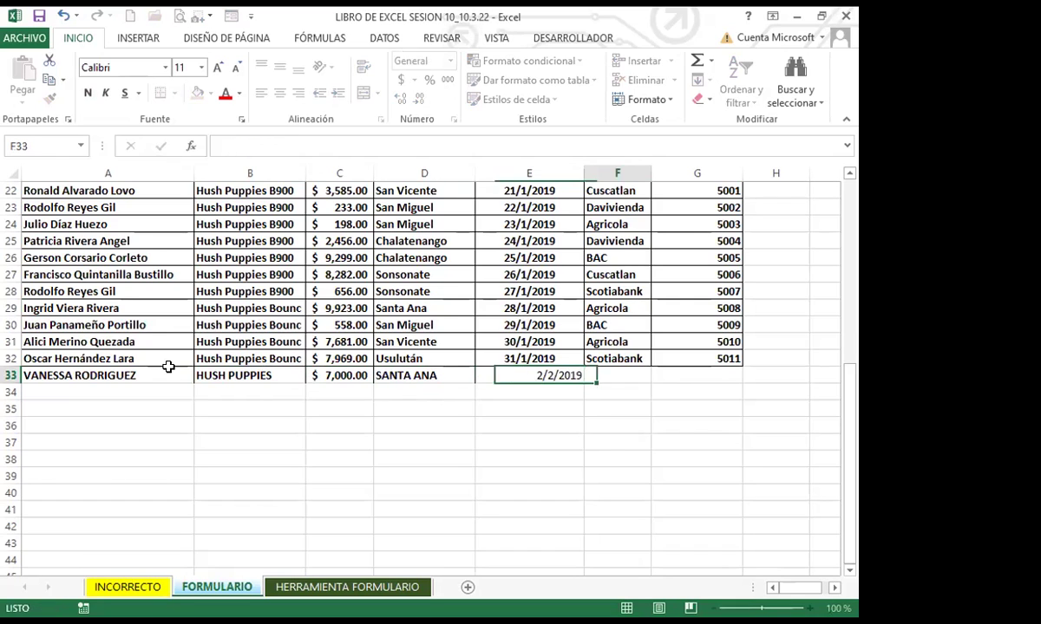
{"action": "key", "text": "Tab"}
{"action": "type", "text": "BAC"}
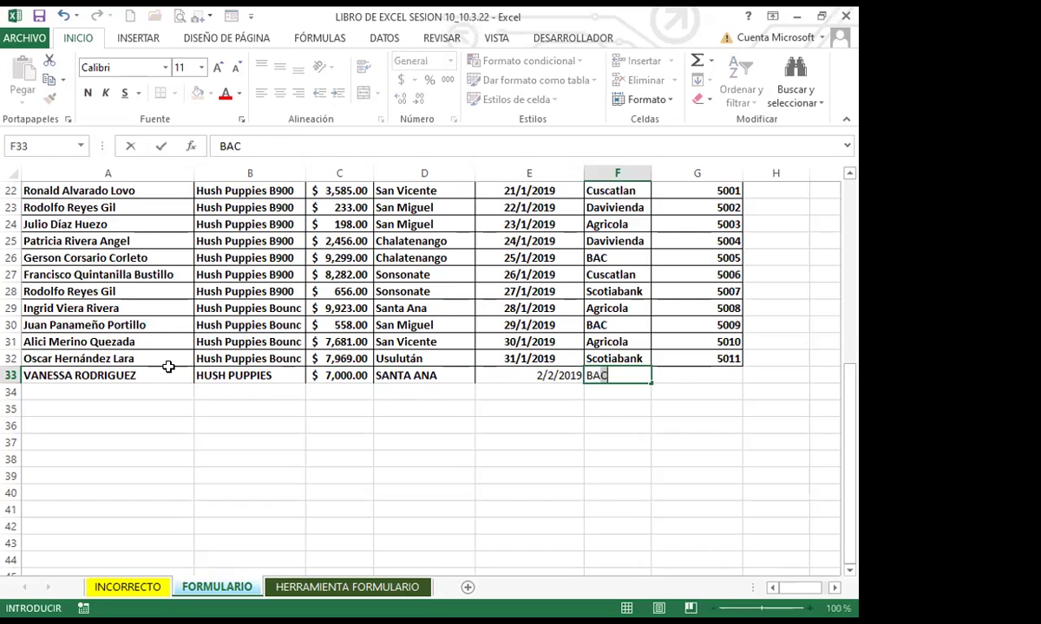
{"action": "key", "text": "Tab"}
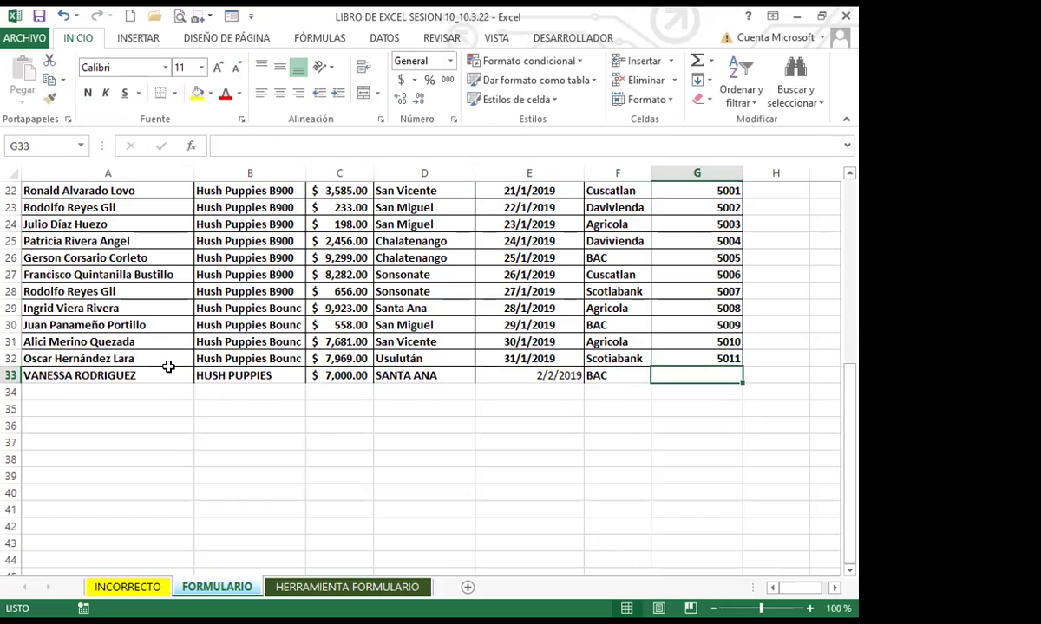
{"action": "type", "text": "5"}
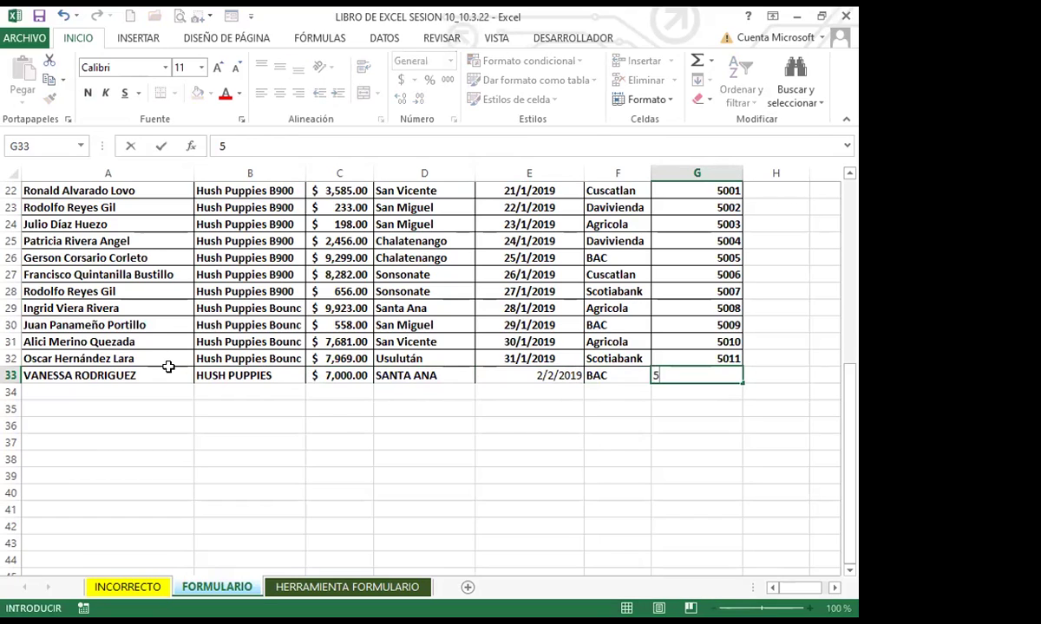
{"action": "type", "text": "012"}
{"action": "key", "text": "Return"}
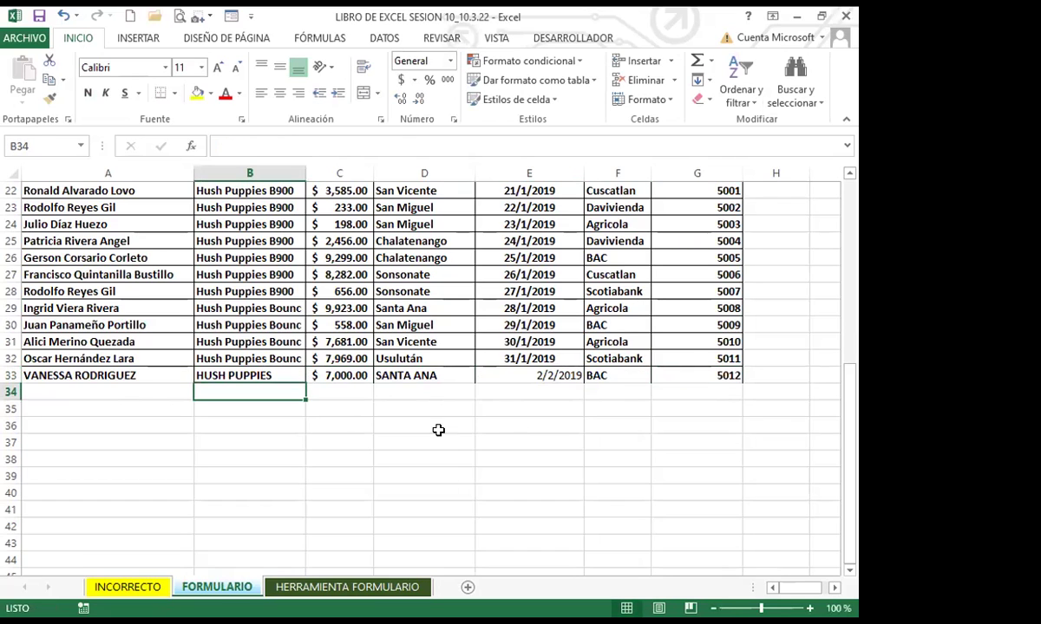
{"action": "left_click", "coordinate": [117, 376]}
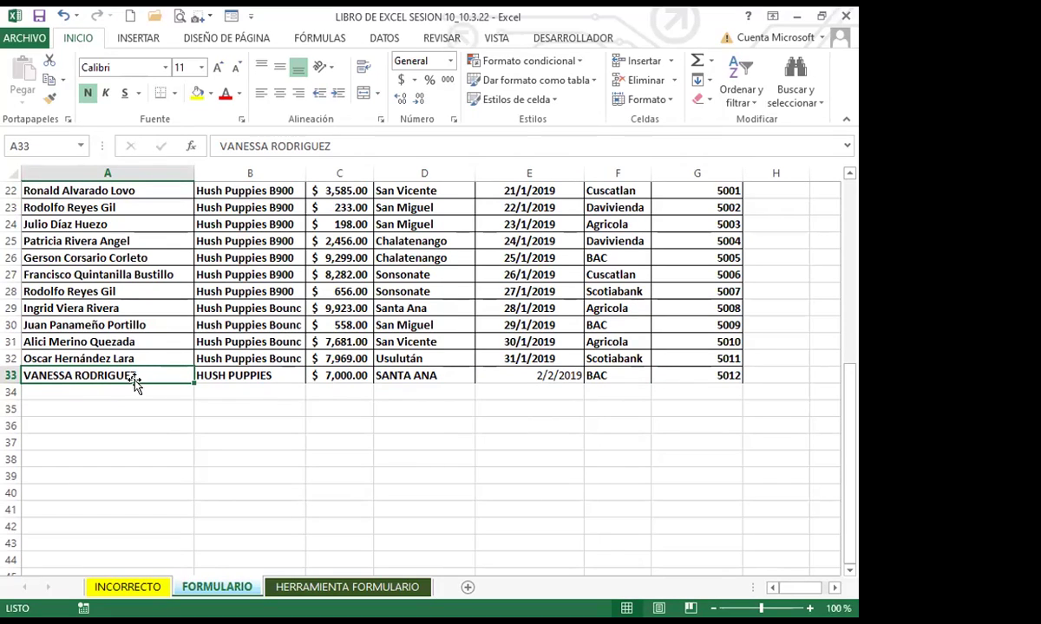
{"action": "left_click", "coordinate": [247, 375]}
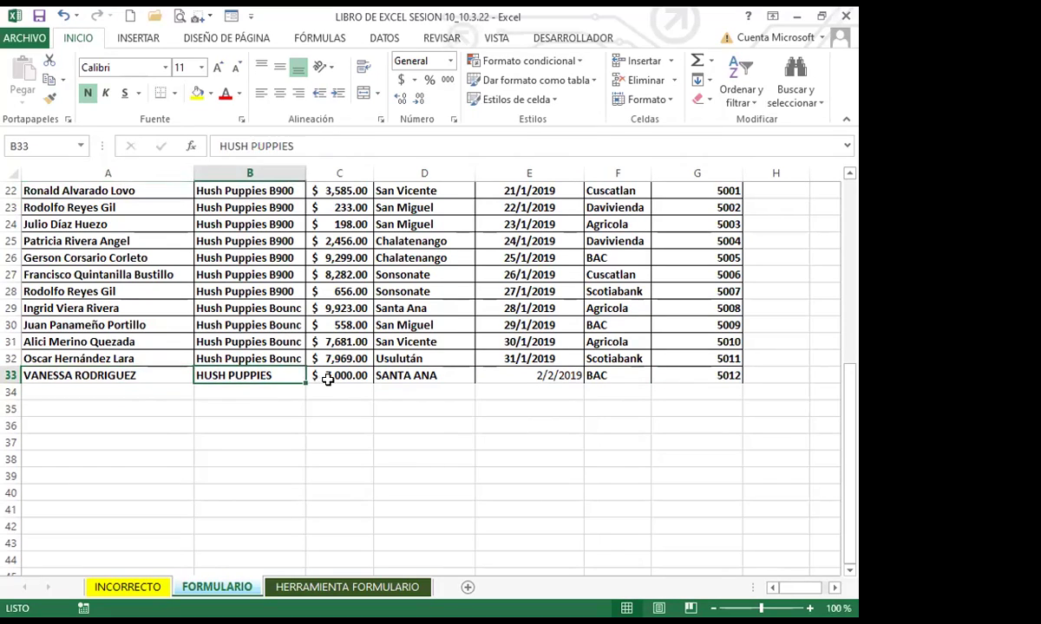
{"action": "left_click", "coordinate": [399, 375]}
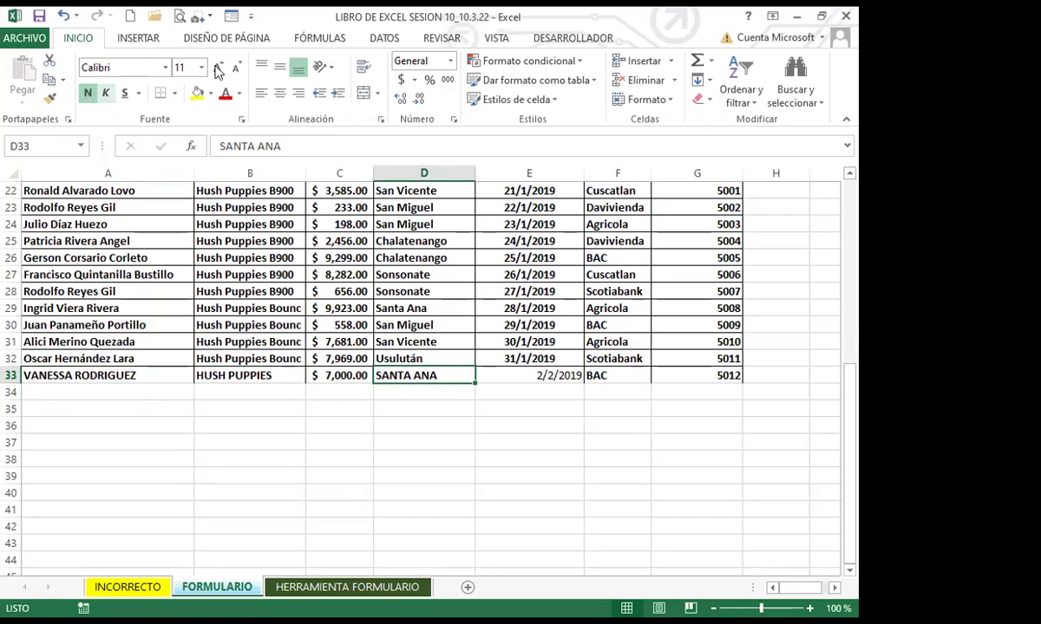
{"action": "left_click", "coordinate": [506, 375]}
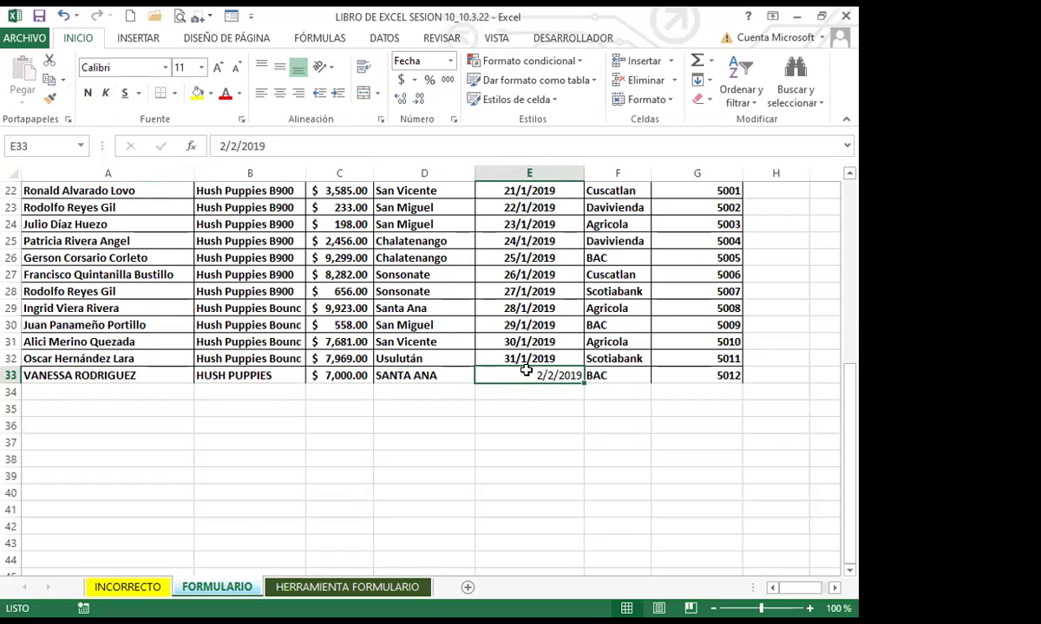
{"action": "left_click", "coordinate": [620, 375]}
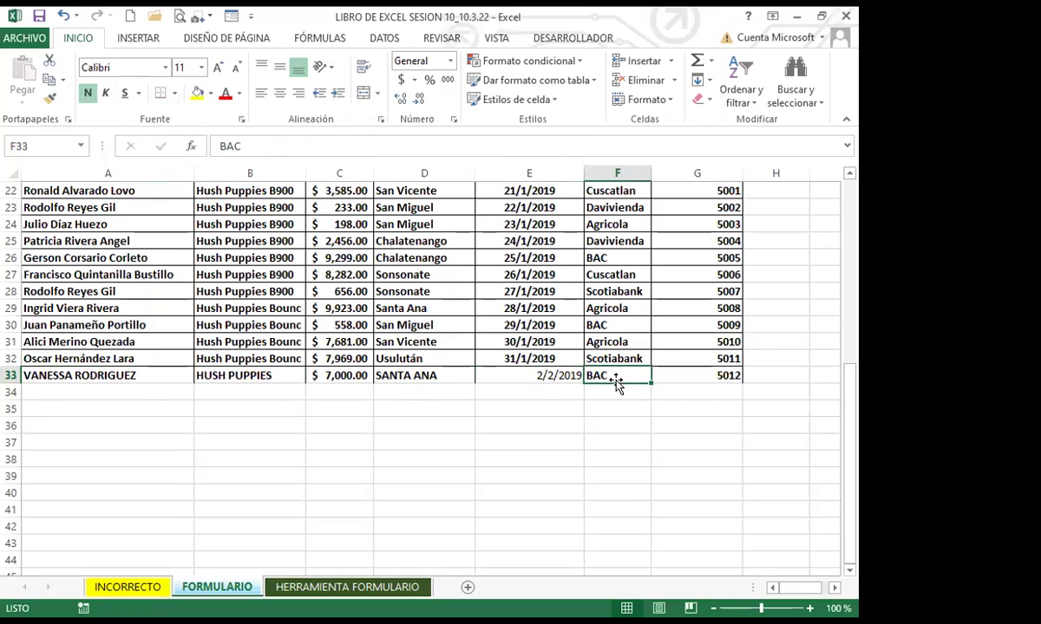
{"action": "left_click", "coordinate": [695, 382]}
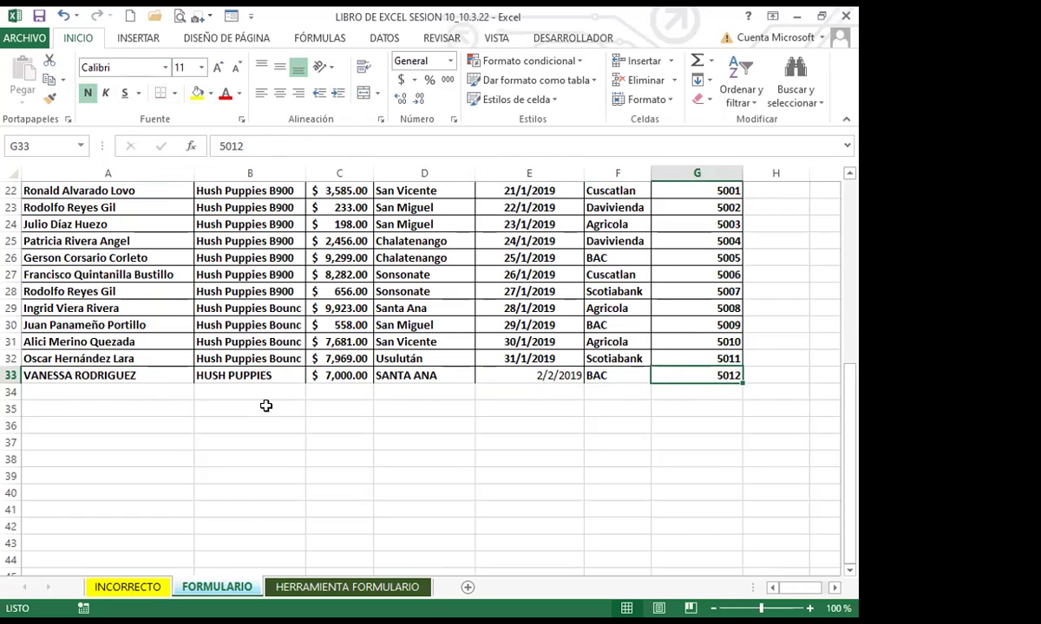
{"action": "left_click", "coordinate": [100, 374]}
{"action": "left_click", "coordinate": [430, 477]}
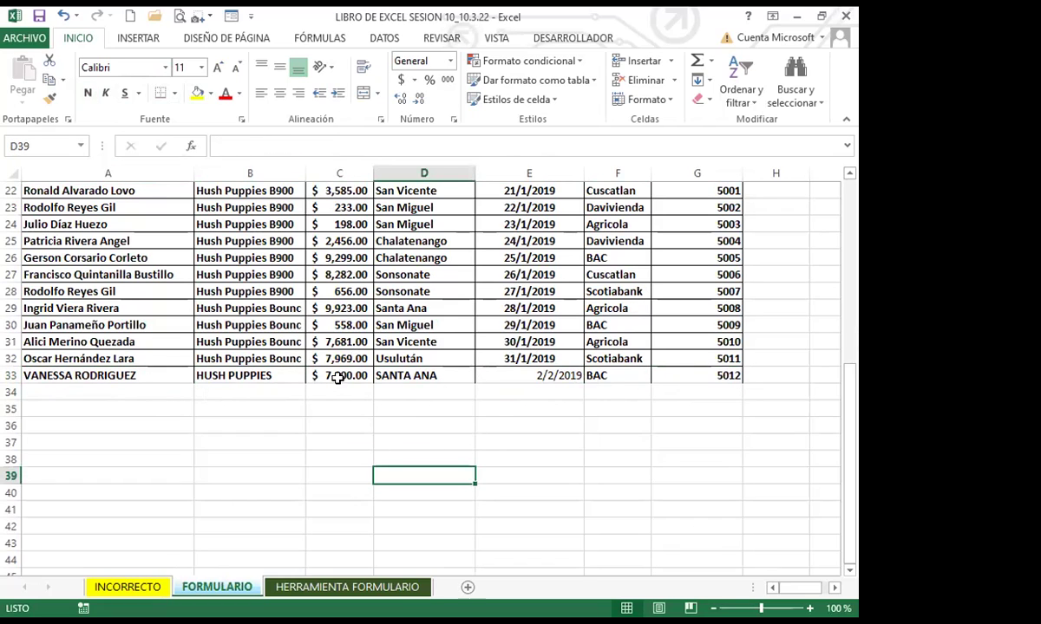
{"action": "left_click", "coordinate": [139, 374]}
{"action": "left_click", "coordinate": [260, 375]}
{"action": "left_click", "coordinate": [347, 375]}
{"action": "left_click", "coordinate": [455, 375]}
{"action": "left_click", "coordinate": [564, 375]}
{"action": "left_click", "coordinate": [616, 376]}
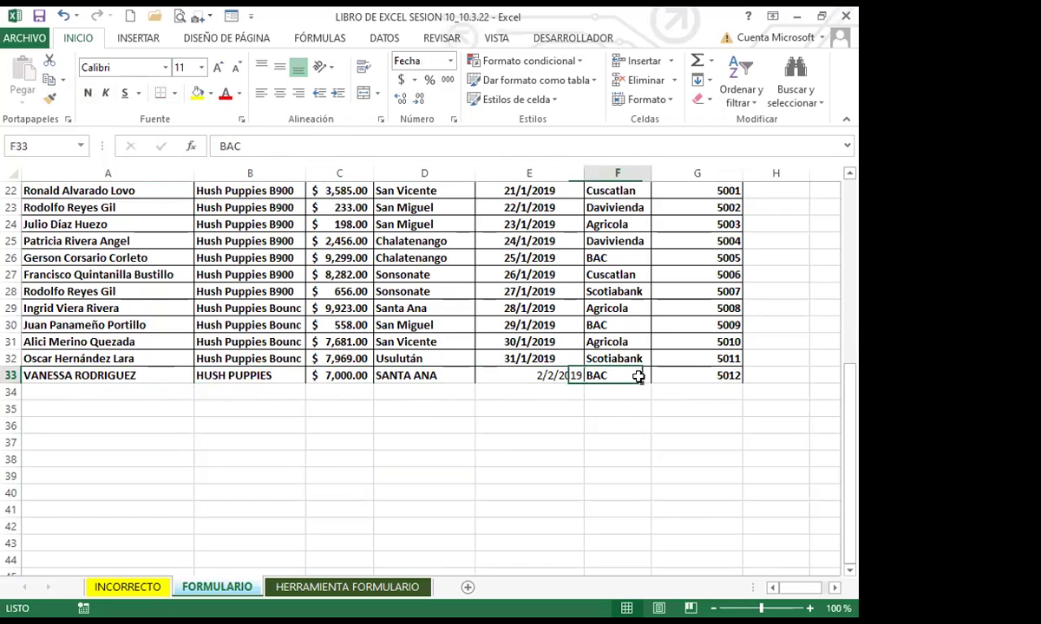
{"action": "left_click", "coordinate": [689, 376]}
{"action": "left_click", "coordinate": [161, 375]}
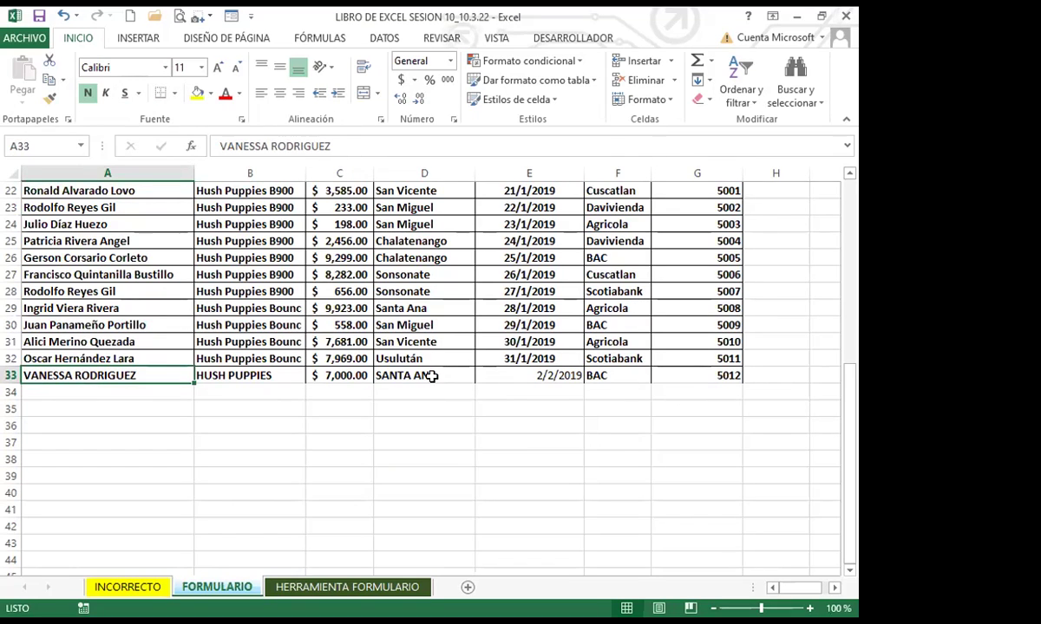
Fill A34 with an existing seller name accepted from AutoComplete
{"action": "left_click", "coordinate": [131, 406]}
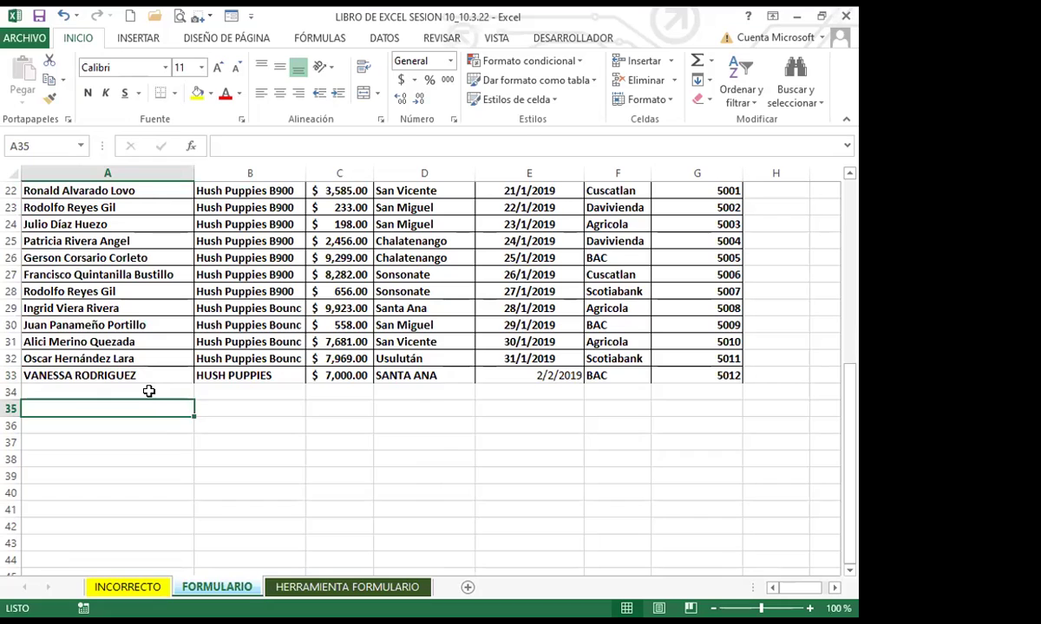
{"action": "left_click", "coordinate": [150, 392]}
{"action": "double_click", "coordinate": [154, 387]}
{"action": "type", "text": "OSCAR"}
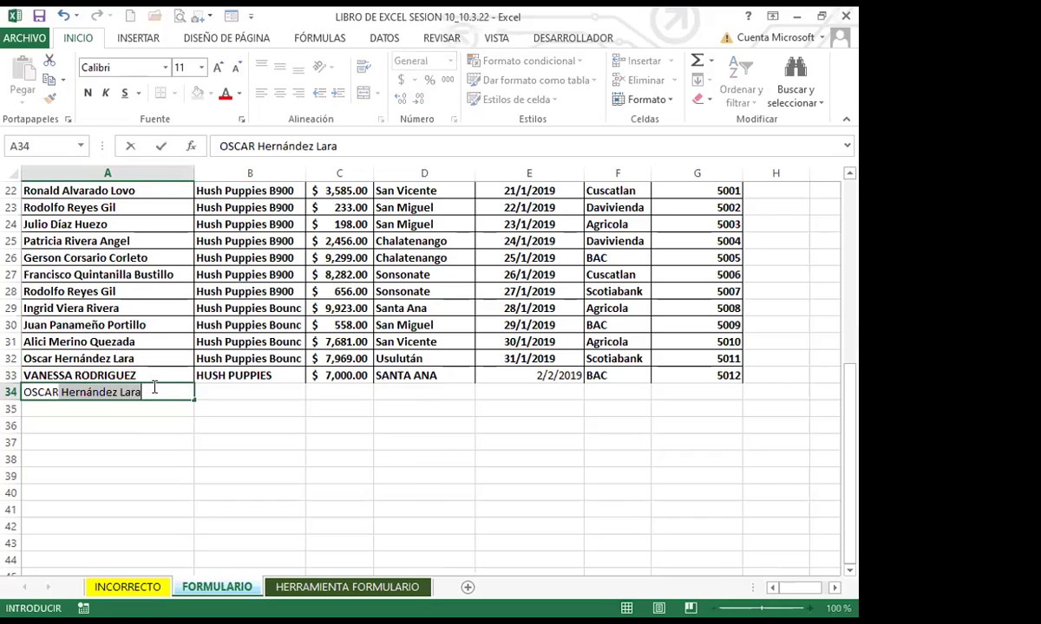
{"action": "key", "text": "Return"}
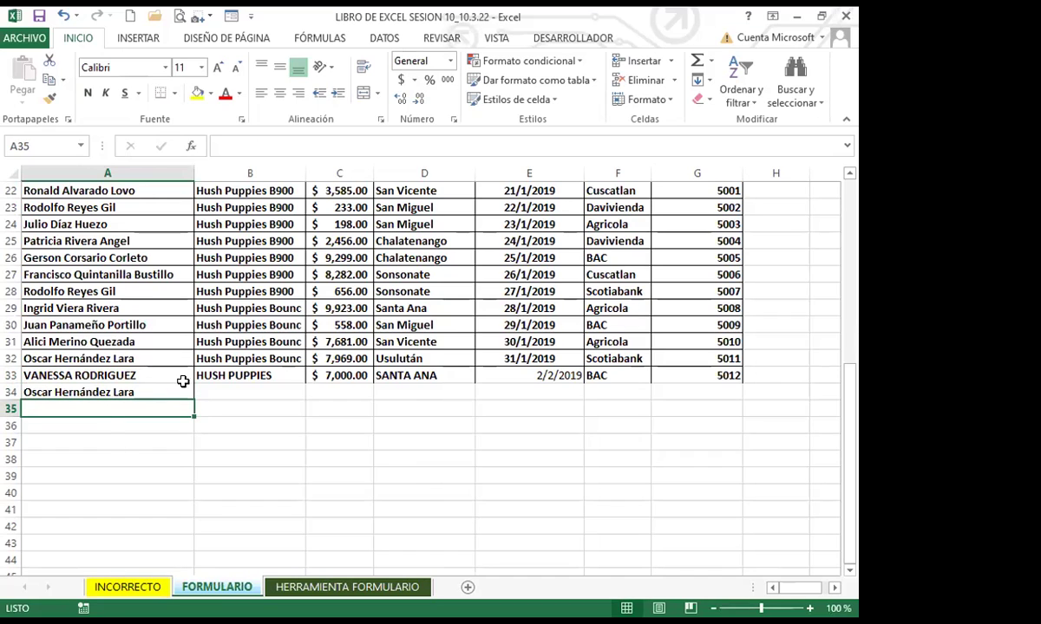
{"action": "left_click", "coordinate": [177, 379]}
Type the second seller's full name into A35
{"action": "left_click", "coordinate": [150, 392]}
{"action": "left_click", "coordinate": [165, 415]}
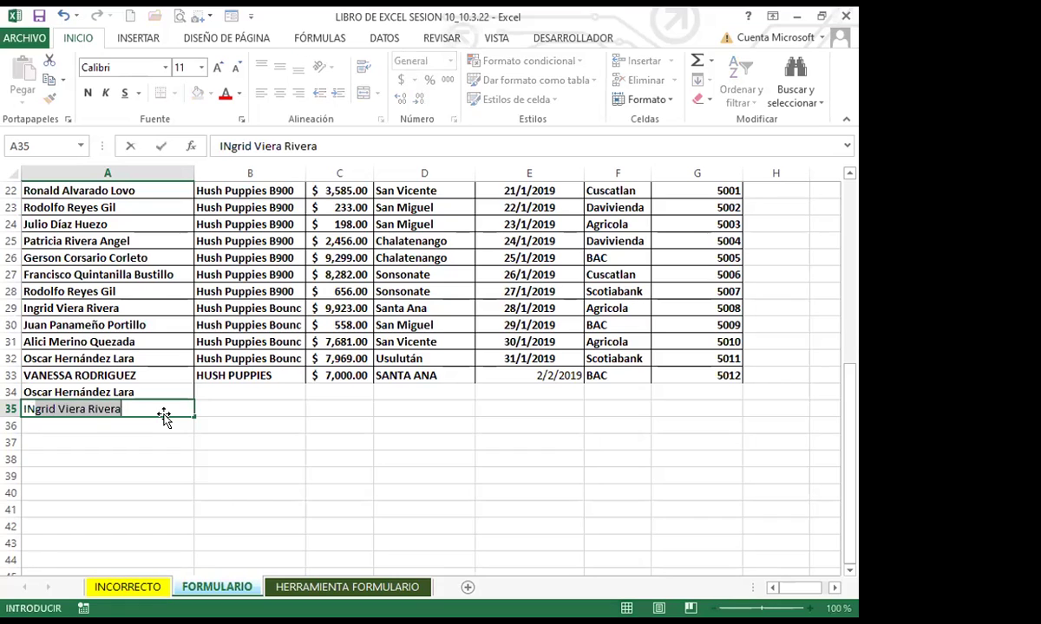
{"action": "key", "text": "Return"}
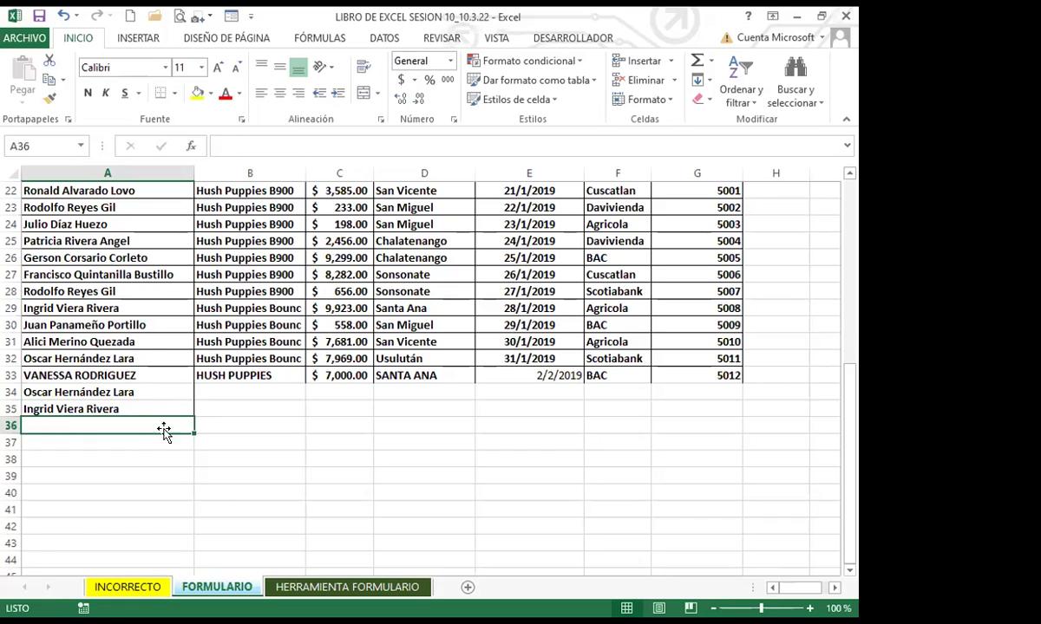
{"action": "left_click", "coordinate": [61, 440]}
{"action": "left_click", "coordinate": [406, 460]}
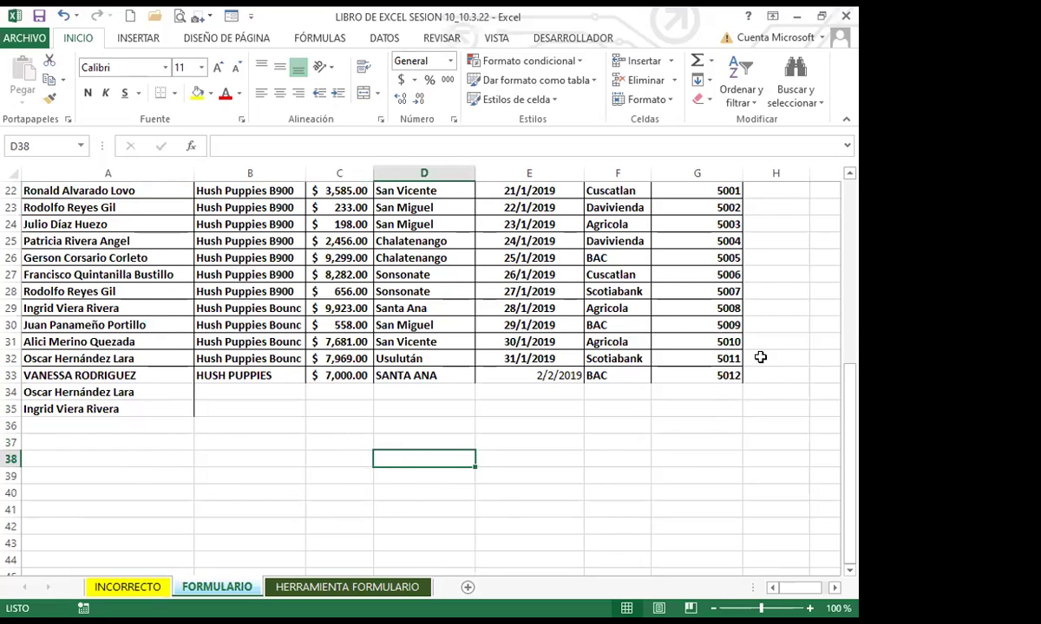
Apply Todos los bordes to every cell of A33:G35
{"action": "left_click_drag", "start_coordinate": [178, 391], "coordinate": [225, 392]}
{"action": "left_click_drag", "start_coordinate": [139, 375], "coordinate": [716, 417]}
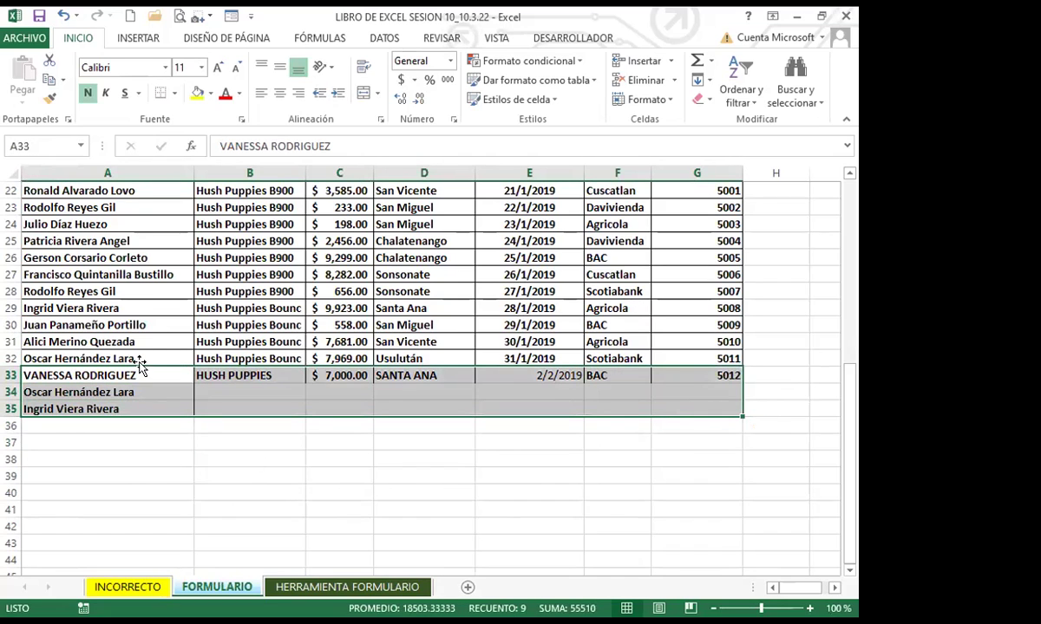
{"action": "left_click", "coordinate": [175, 95]}
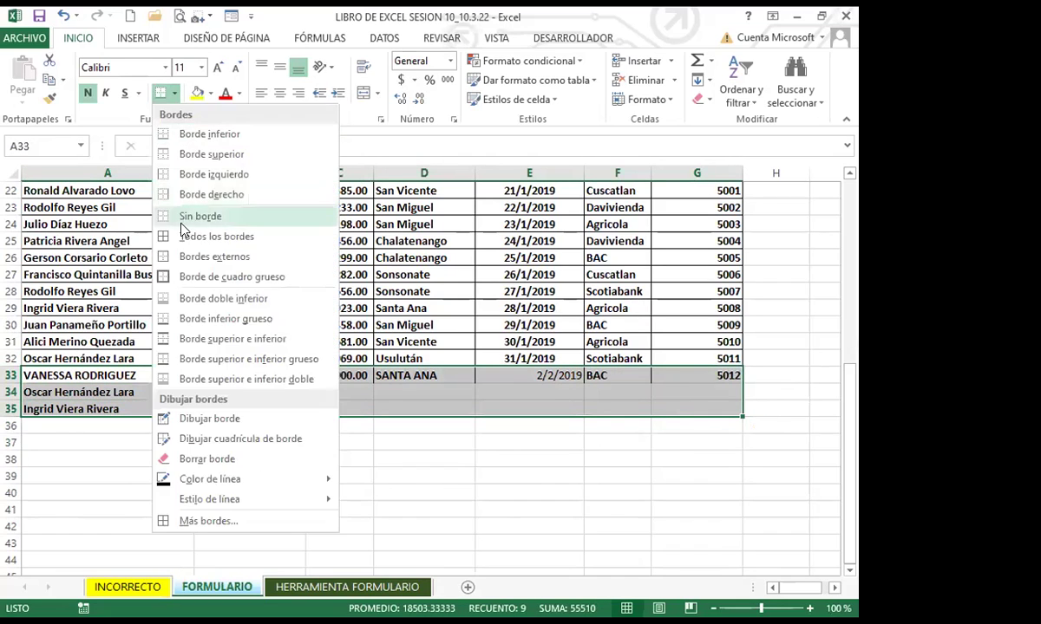
{"action": "left_click", "coordinate": [158, 233]}
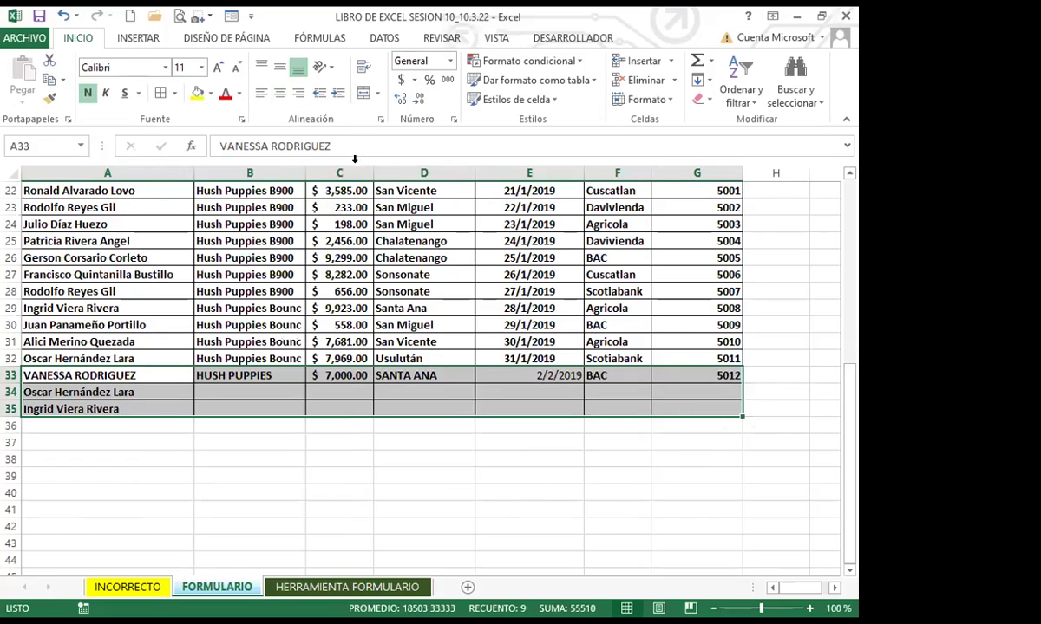
{"action": "left_click", "coordinate": [87, 93]}
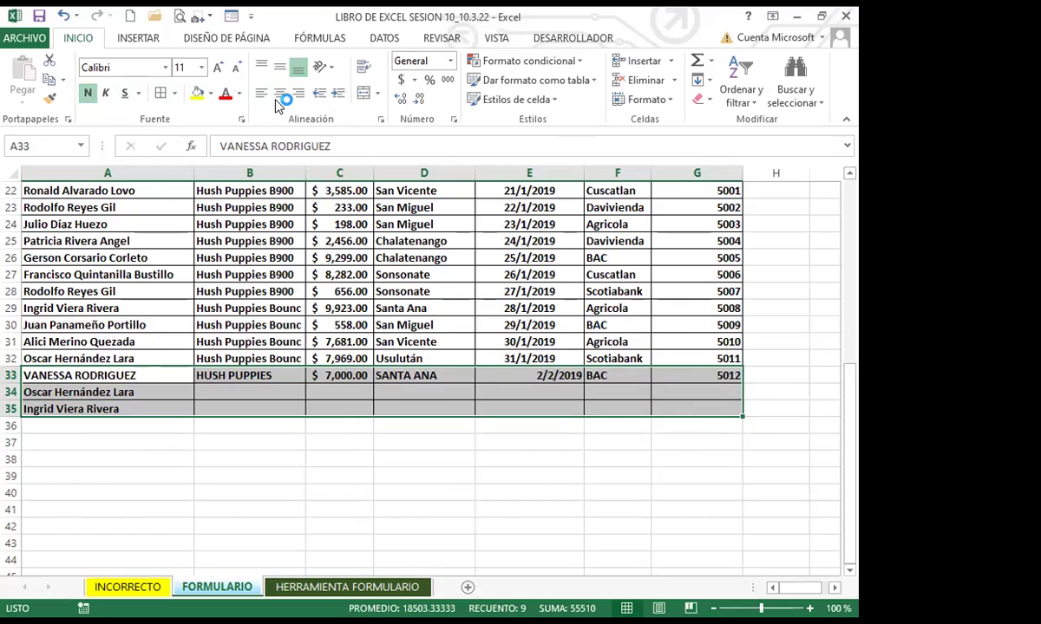
Centre the date cells E33:E35
{"action": "left_click_drag", "start_coordinate": [504, 374], "coordinate": [483, 405]}
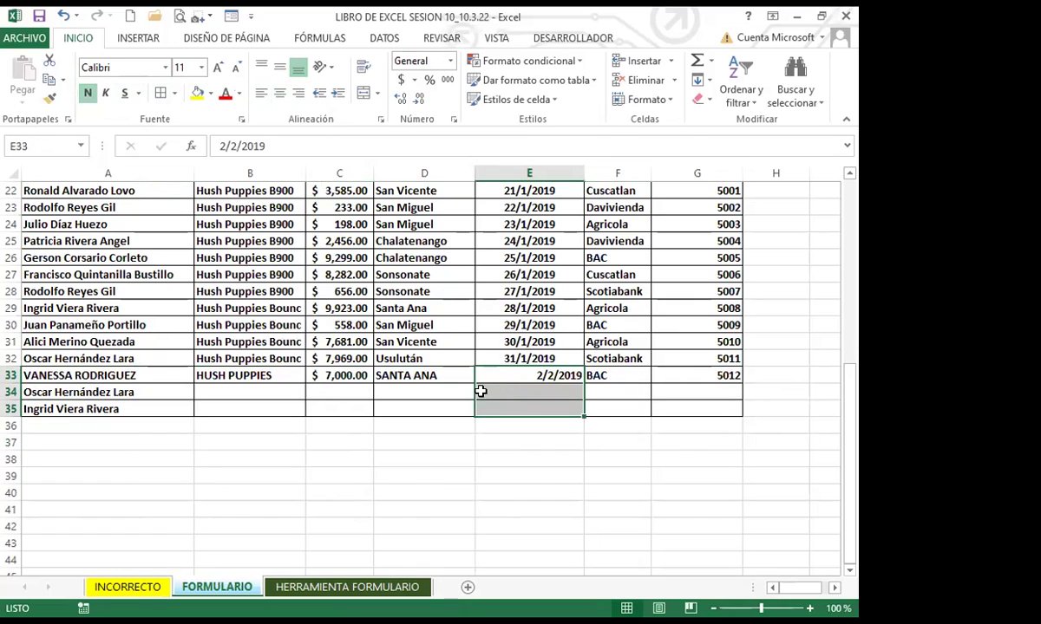
{"action": "left_click", "coordinate": [281, 93]}
{"action": "left_click", "coordinate": [513, 390]}
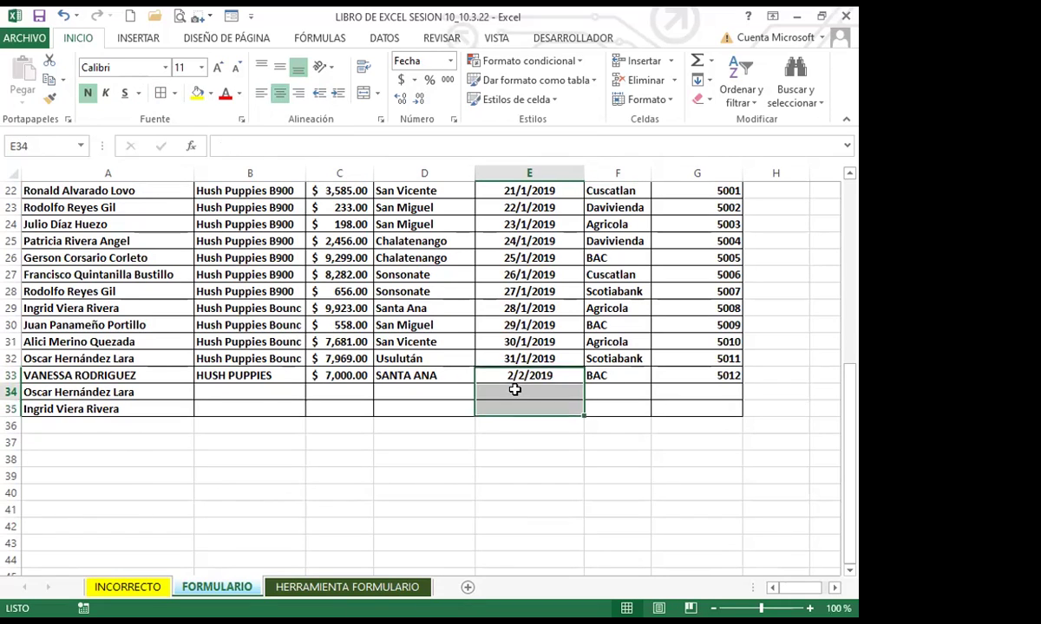
{"action": "left_click_drag", "start_coordinate": [188, 391], "coordinate": [682, 401]}
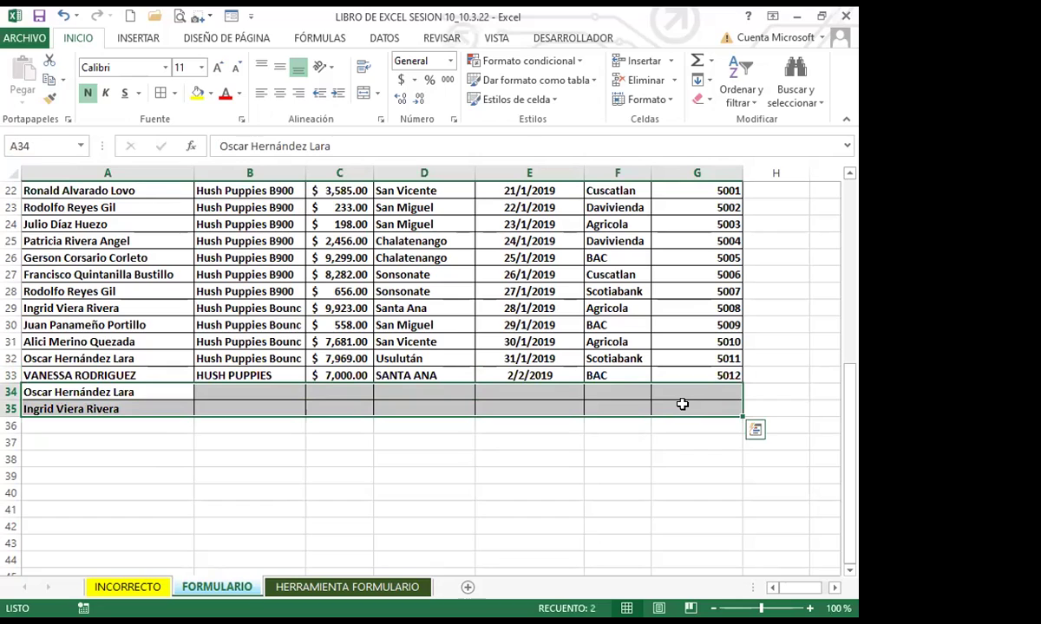
{"action": "left_click", "coordinate": [364, 404]}
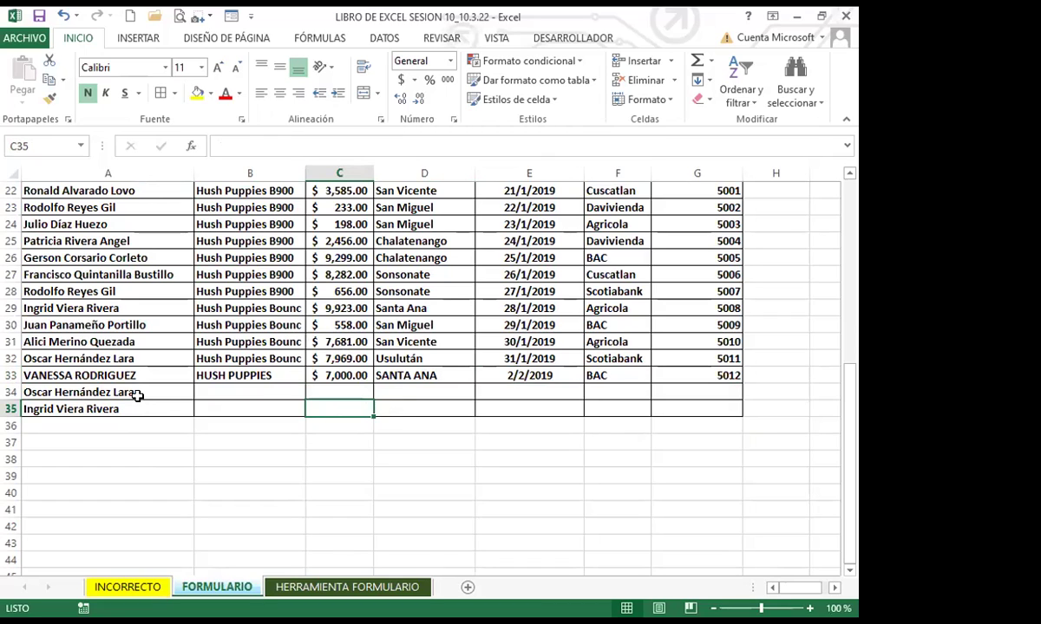
{"action": "left_click", "coordinate": [172, 374]}
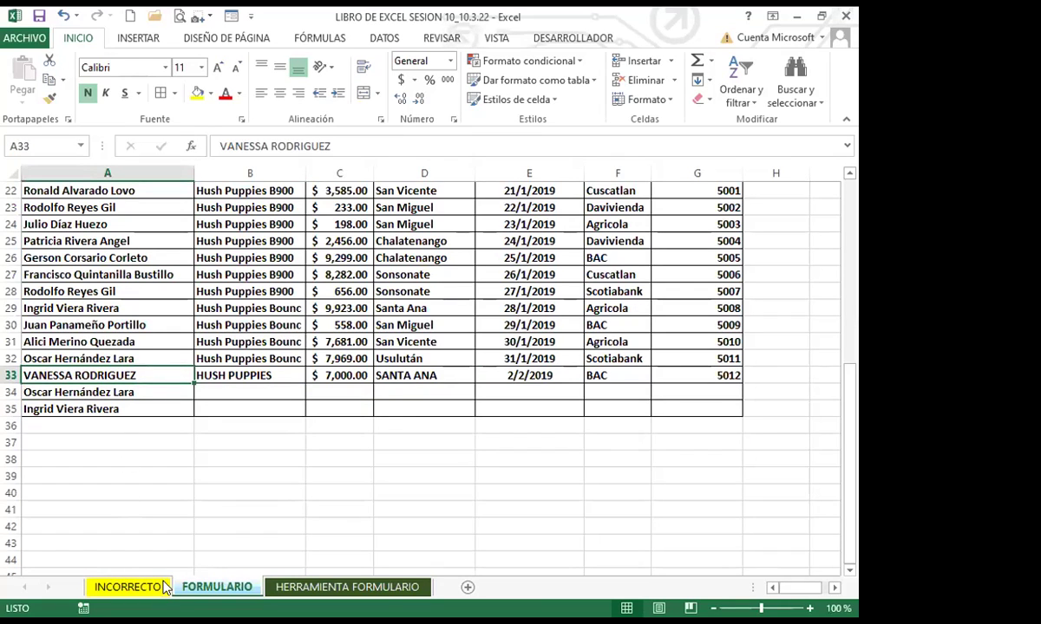
Review the Barra de herramientas de acceso rápido page in Excel Options, then close it
{"action": "left_click", "coordinate": [24, 37]}
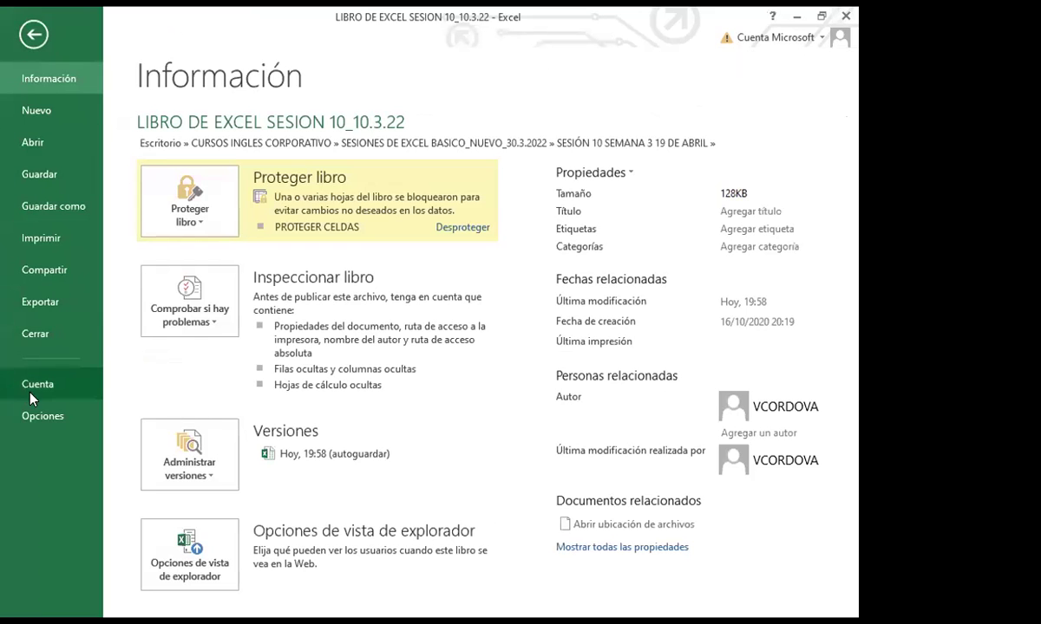
{"action": "left_click", "coordinate": [38, 414]}
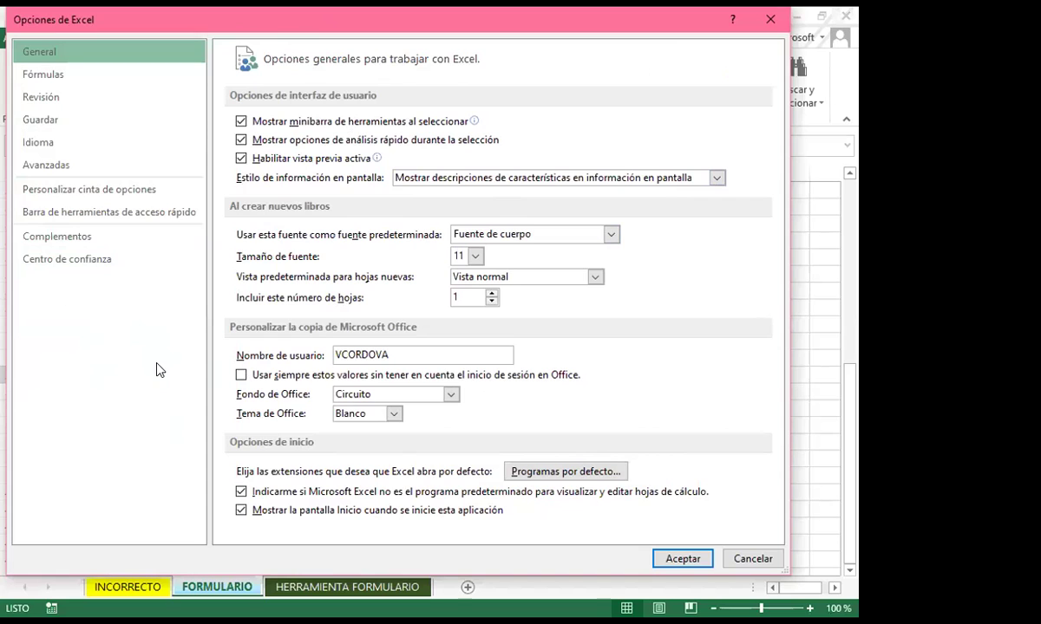
{"action": "left_click", "coordinate": [111, 213]}
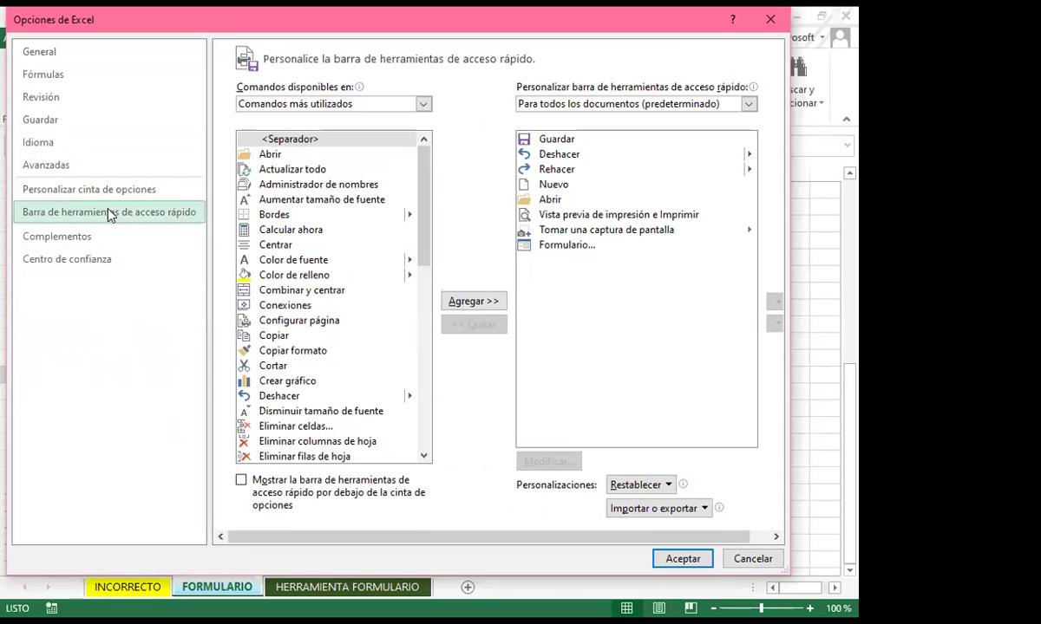
{"action": "left_click", "coordinate": [110, 214]}
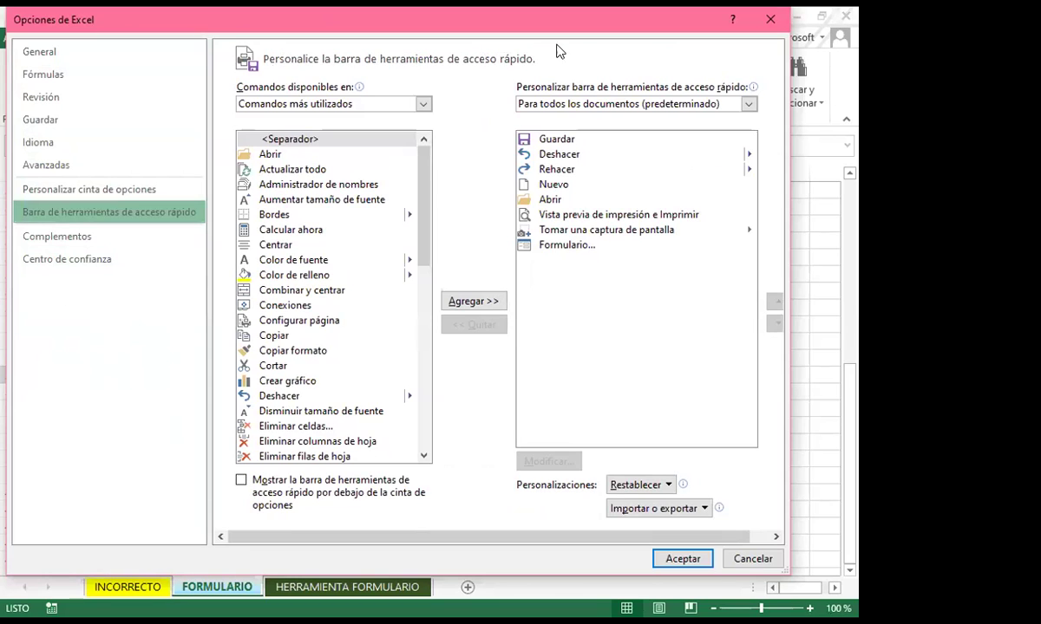
{"action": "left_click", "coordinate": [770, 24]}
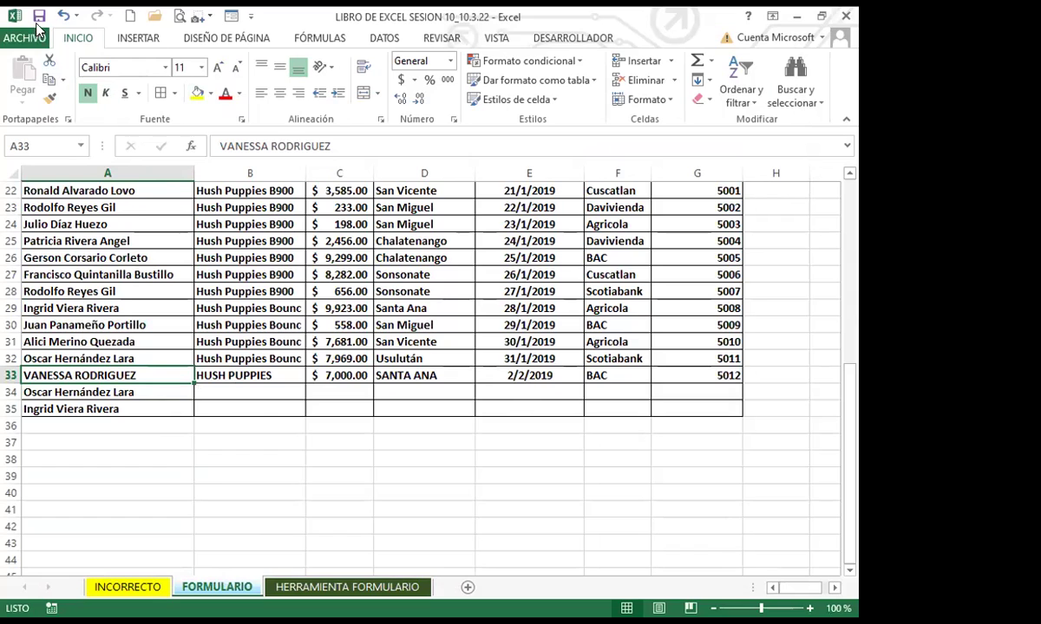
Open Más comandos from the Quick Access Toolbar dropdown
{"action": "left_click", "coordinate": [250, 17]}
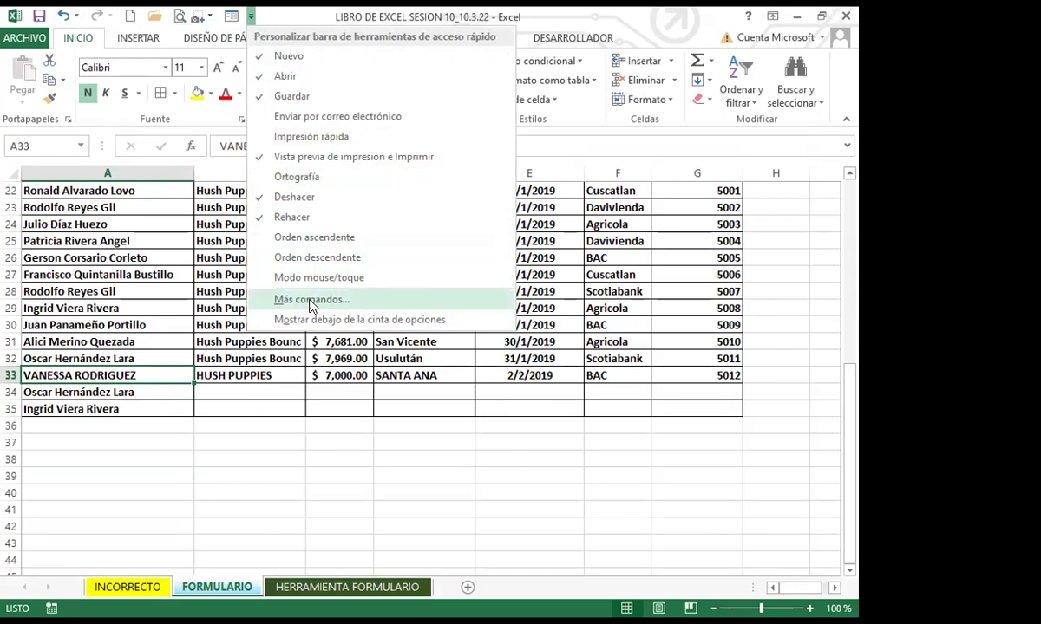
{"action": "left_click", "coordinate": [312, 300]}
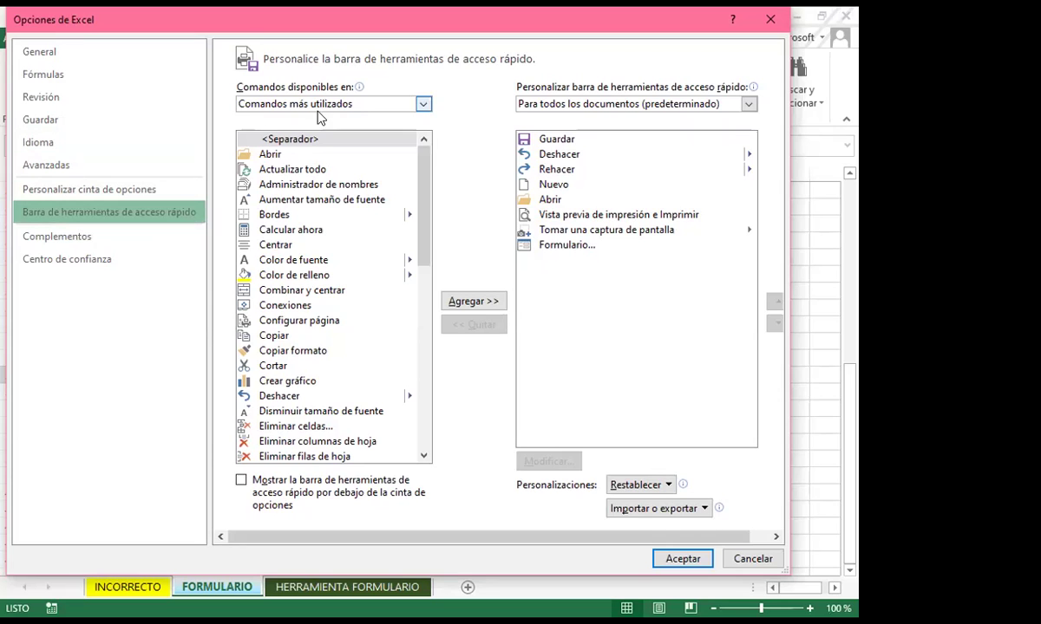
List Todos los comandos and jump to the commands starting with F
{"action": "left_click", "coordinate": [424, 104]}
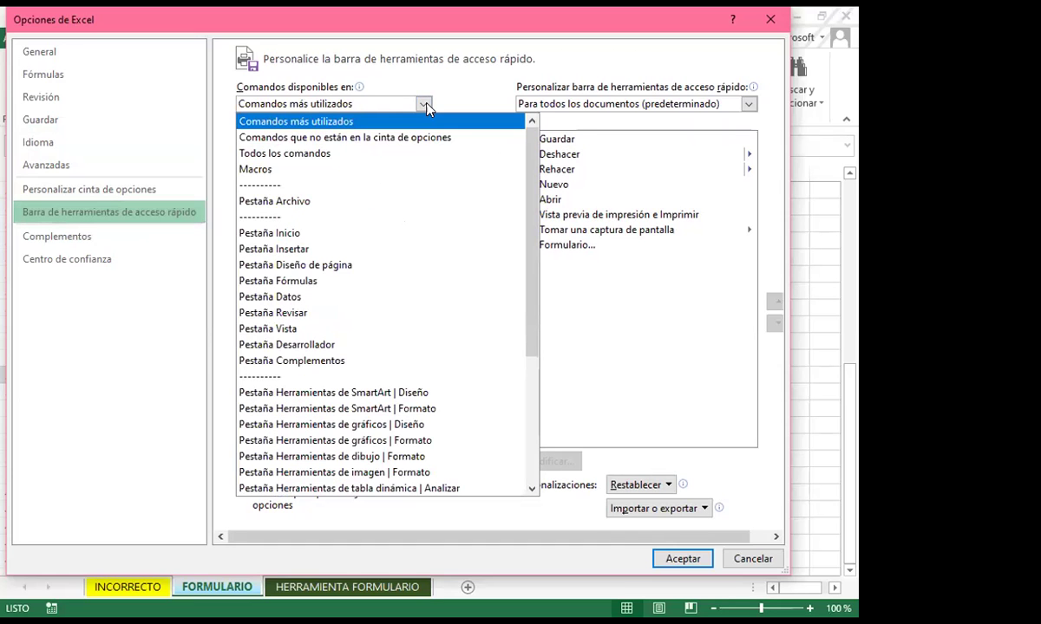
{"action": "left_click", "coordinate": [297, 154]}
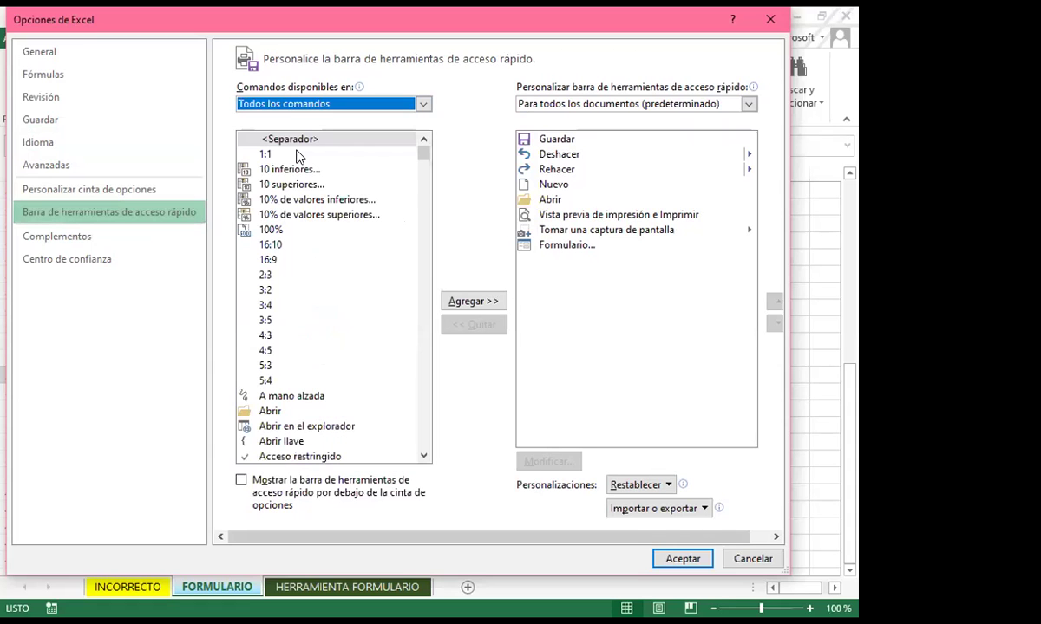
{"action": "scroll", "coordinate": [319, 377], "scroll_direction": "down", "scroll_amount": 4}
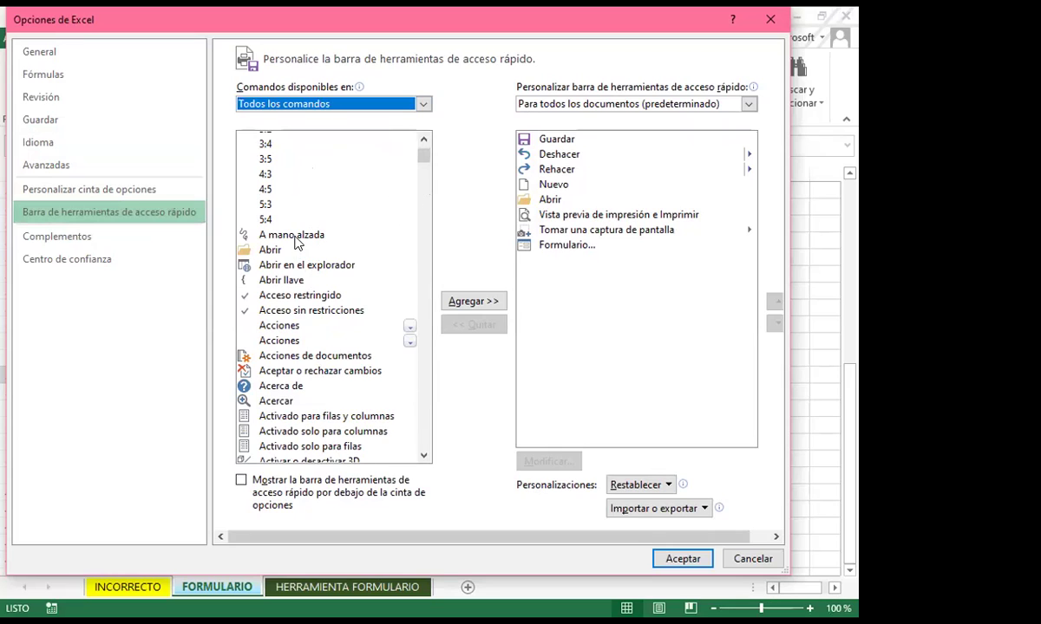
{"action": "left_click", "coordinate": [290, 373]}
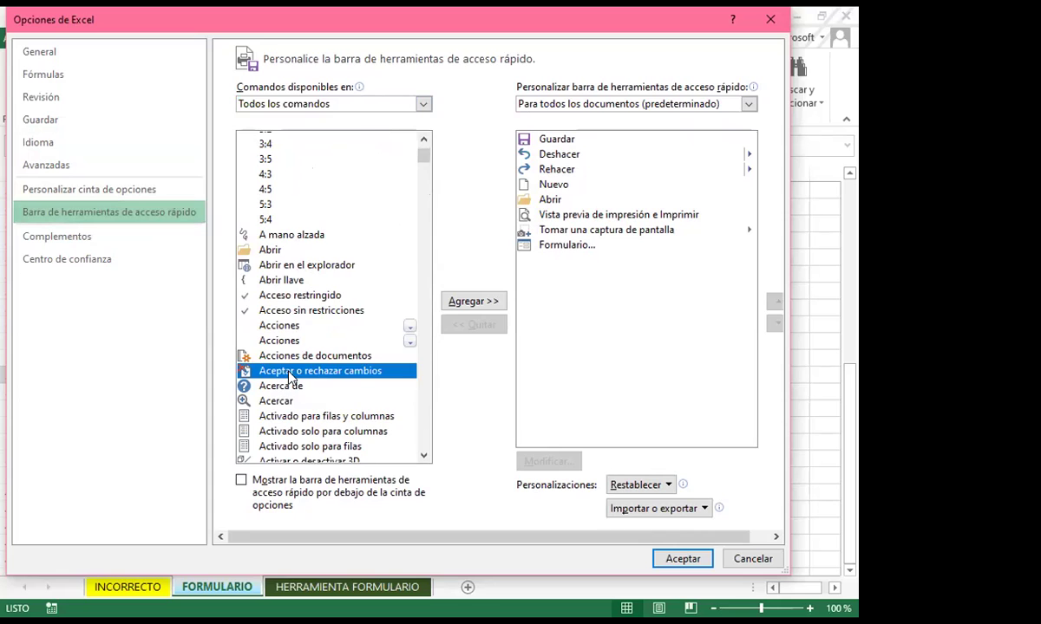
{"action": "key", "text": "f"}
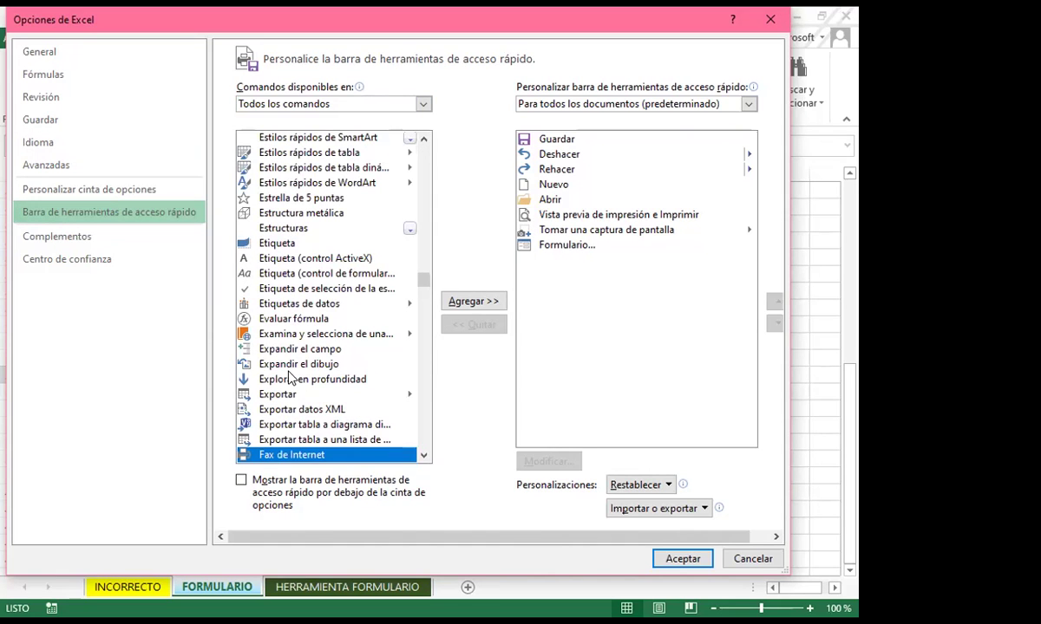
{"action": "scroll", "coordinate": [303, 381], "scroll_direction": "down", "scroll_amount": 4}
{"action": "scroll", "coordinate": [321, 410], "scroll_direction": "down", "scroll_amount": 5}
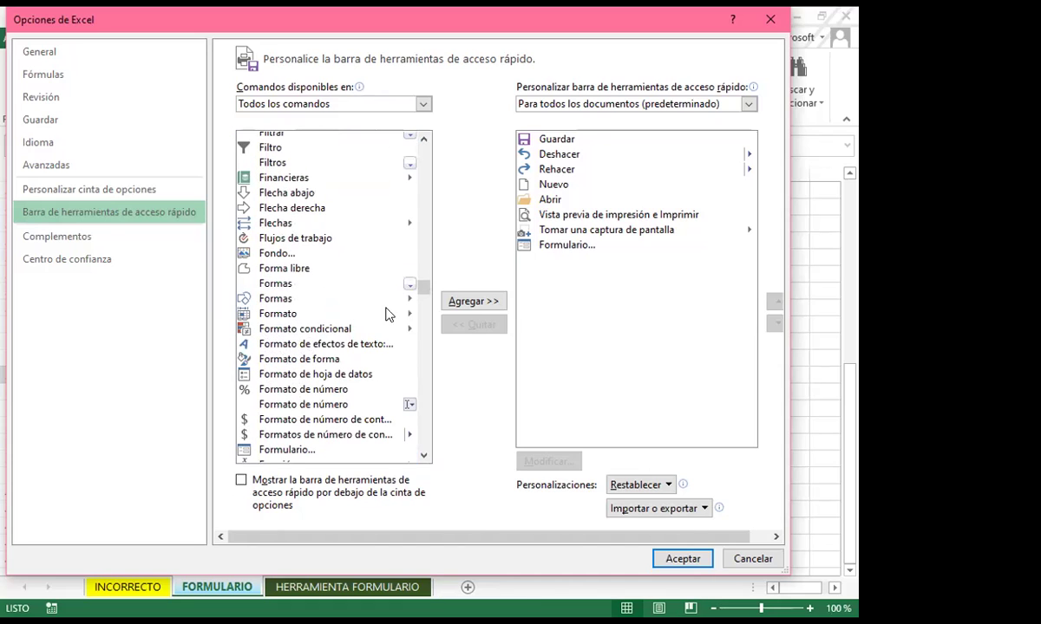
Remove and re-add Formulario... on the Quick Access Toolbar, then confirm with Aceptar
{"action": "left_click", "coordinate": [554, 247]}
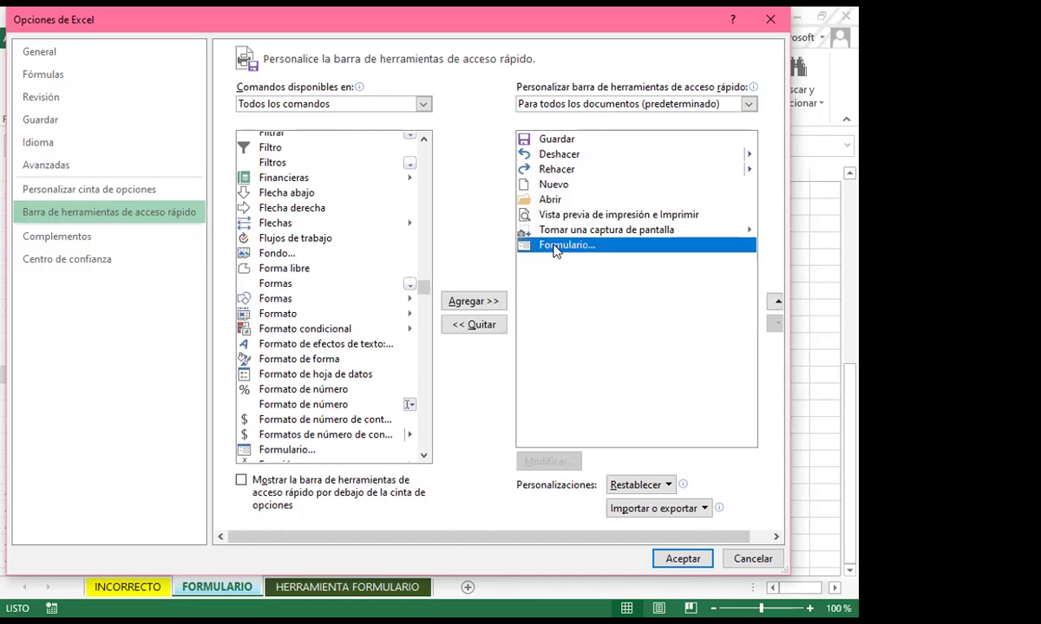
{"action": "left_click", "coordinate": [473, 324]}
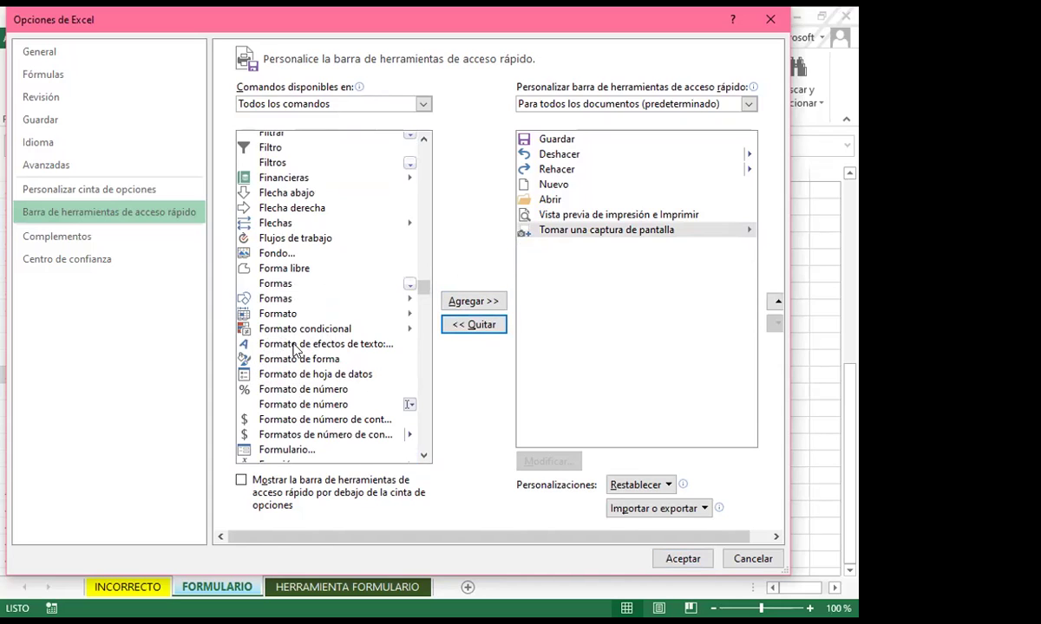
{"action": "left_click", "coordinate": [290, 449]}
{"action": "scroll", "coordinate": [345, 403], "scroll_direction": "down", "scroll_amount": 1}
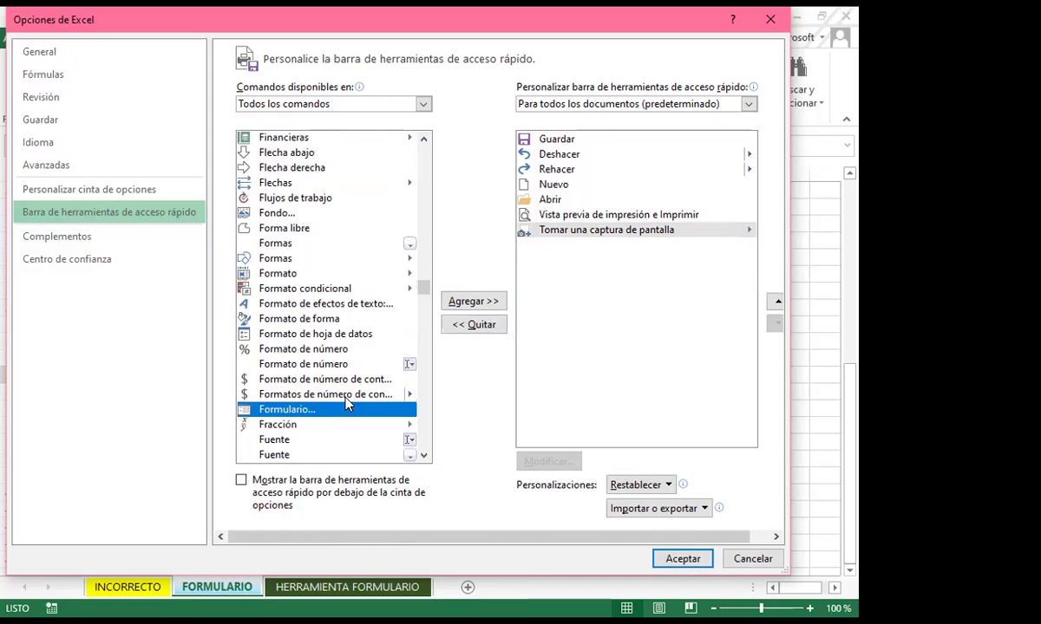
{"action": "scroll", "coordinate": [347, 403], "scroll_direction": "down", "scroll_amount": 1}
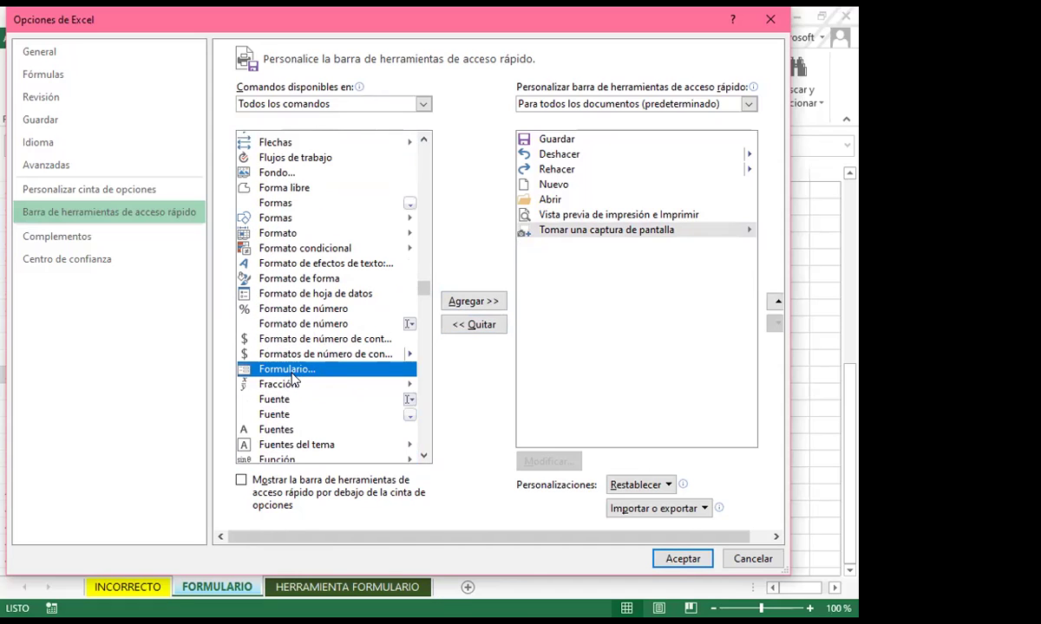
{"action": "left_click", "coordinate": [473, 302]}
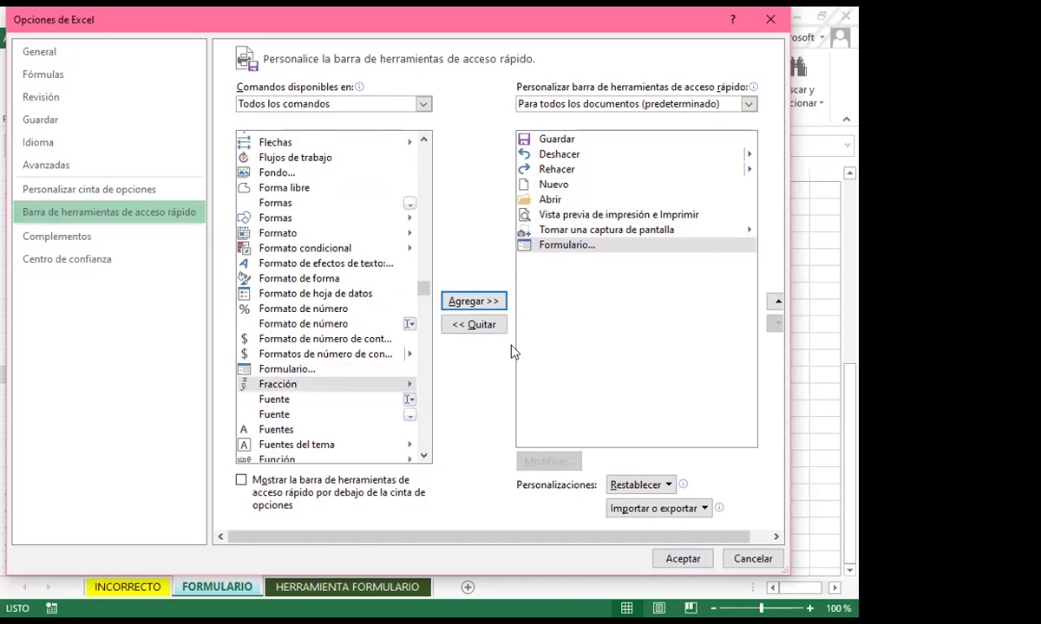
{"action": "left_click", "coordinate": [682, 559]}
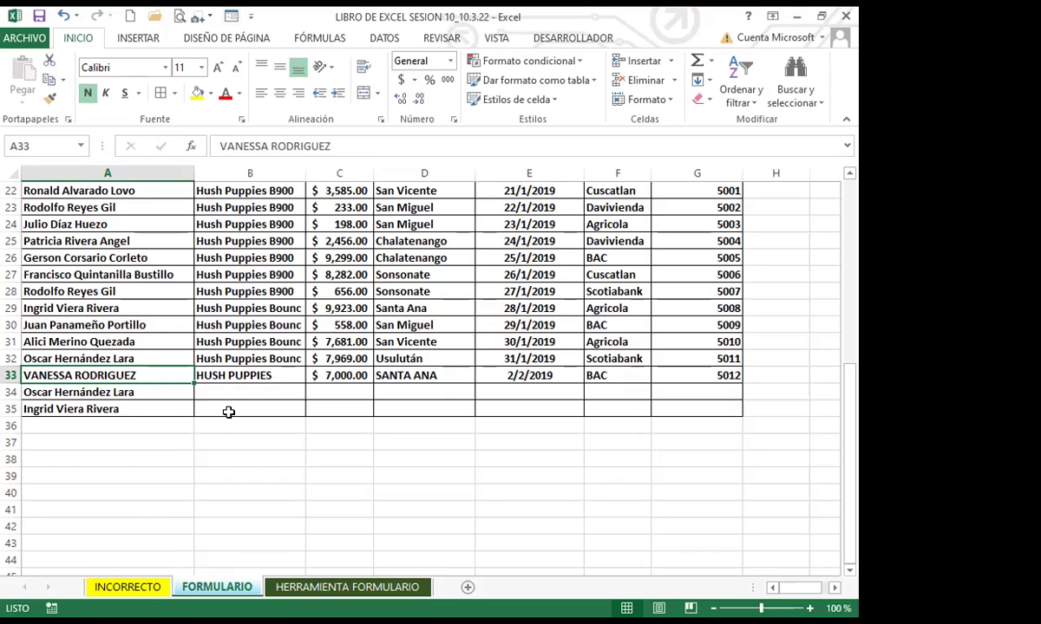
Select A35 and launch the Formulario data form at record 1 of 34
{"action": "left_click", "coordinate": [145, 407]}
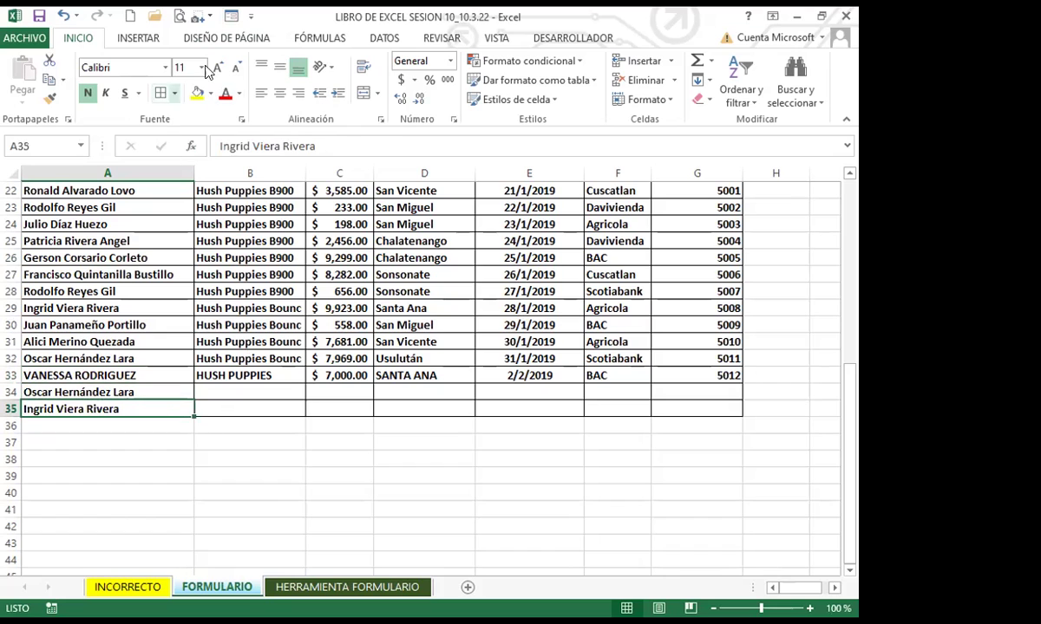
{"action": "left_click", "coordinate": [231, 17]}
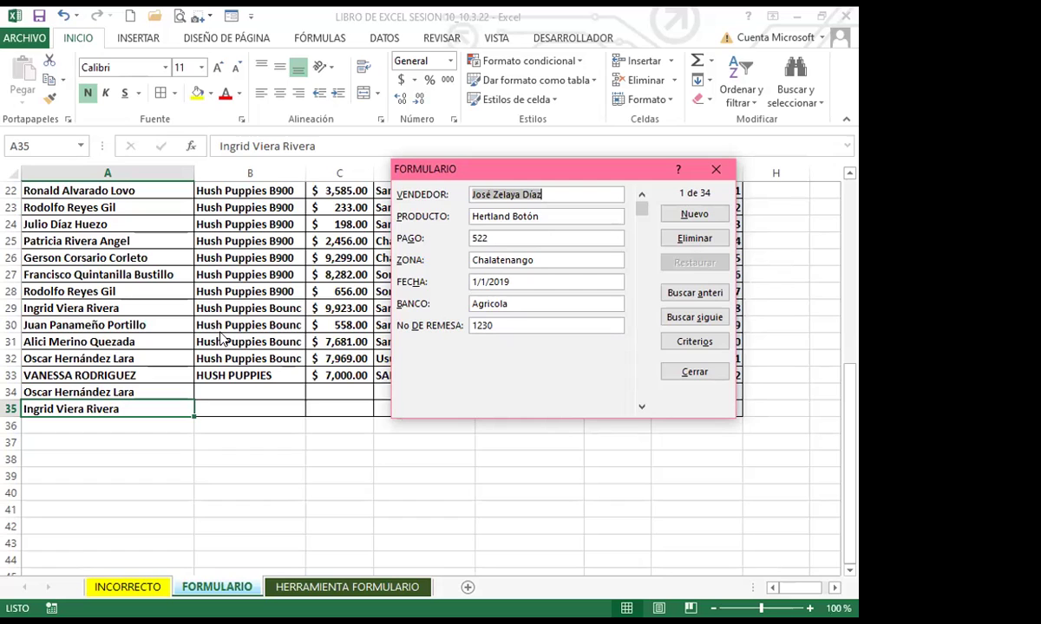
Close the data form and delete rows 34–36 so the table ends at row 33
{"action": "left_click", "coordinate": [715, 169]}
{"action": "left_click_drag", "start_coordinate": [261, 375], "coordinate": [165, 376]}
{"action": "left_click", "coordinate": [11, 392]}
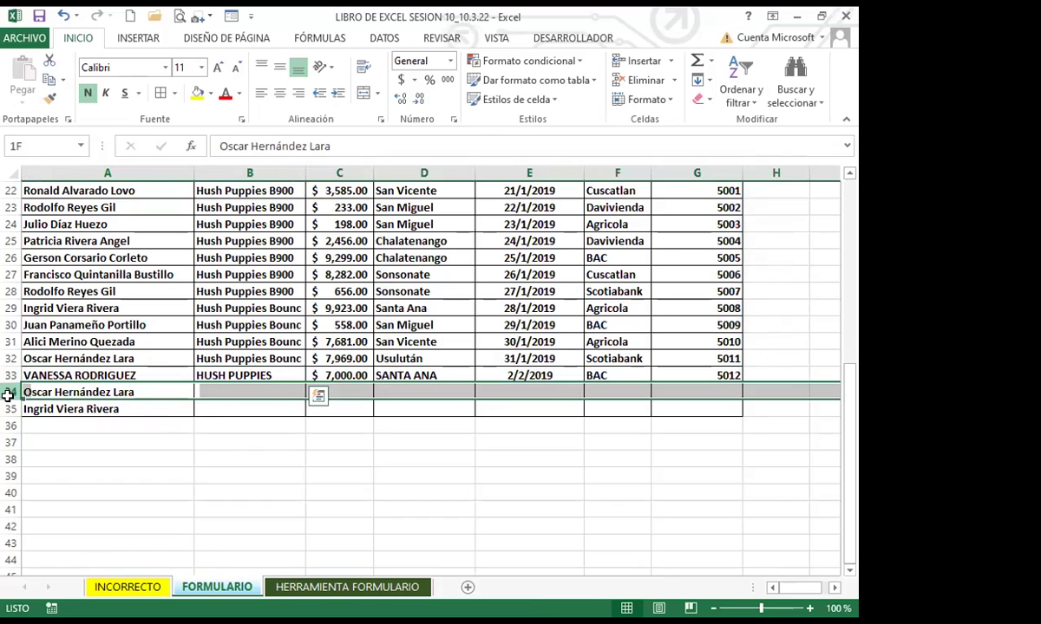
{"action": "left_click_drag", "start_coordinate": [10, 392], "coordinate": [11, 426]}
{"action": "left_click", "coordinate": [652, 84]}
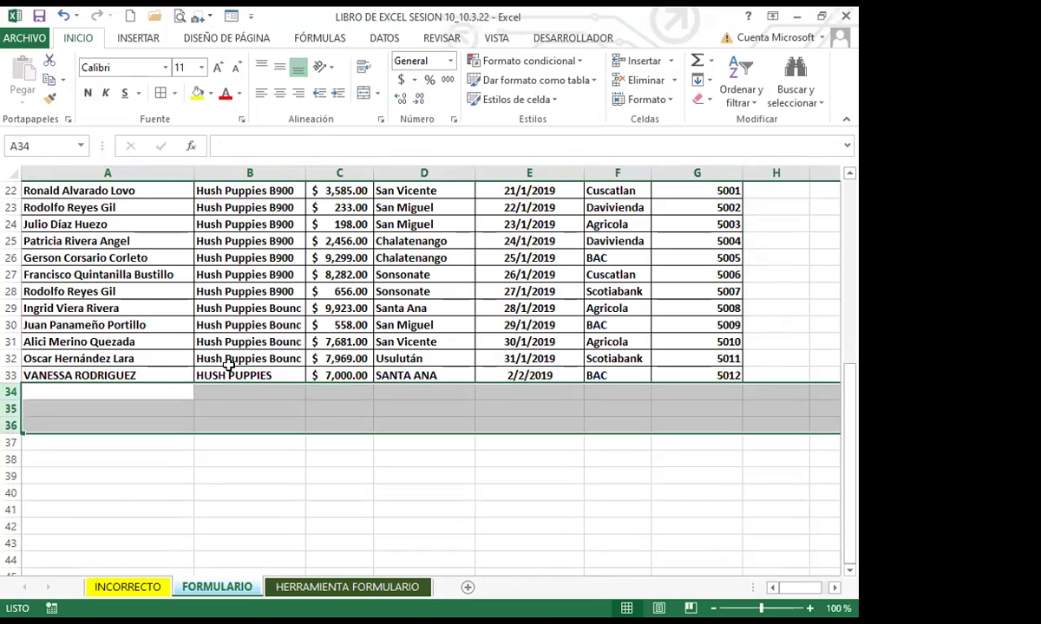
{"action": "left_click", "coordinate": [161, 373]}
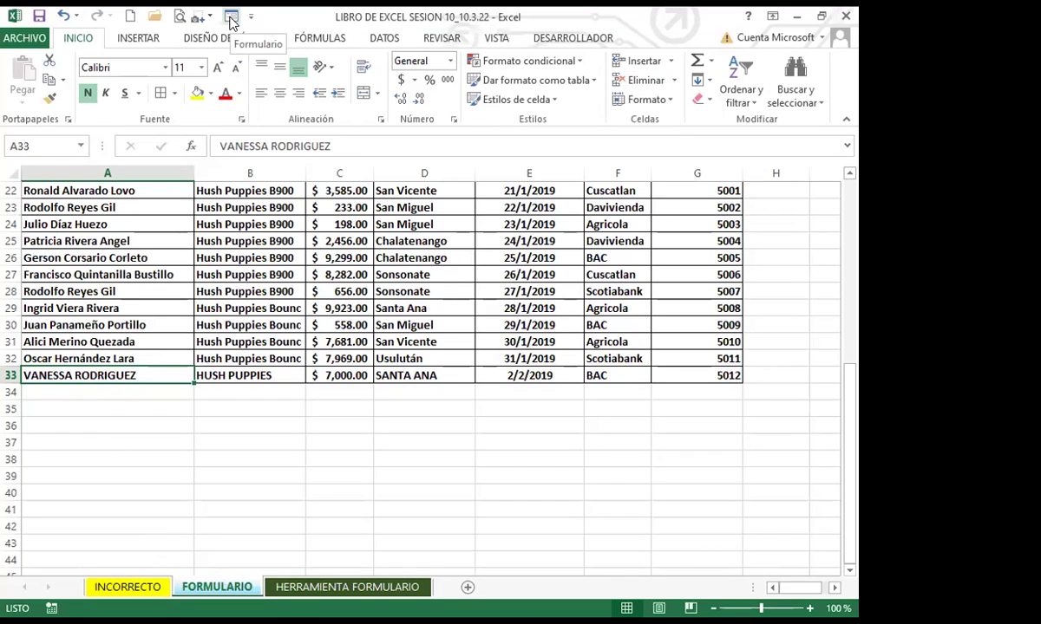
Open the Formulario data form, browse to record 32 of 32, and start a blank new record
{"action": "left_click", "coordinate": [231, 19]}
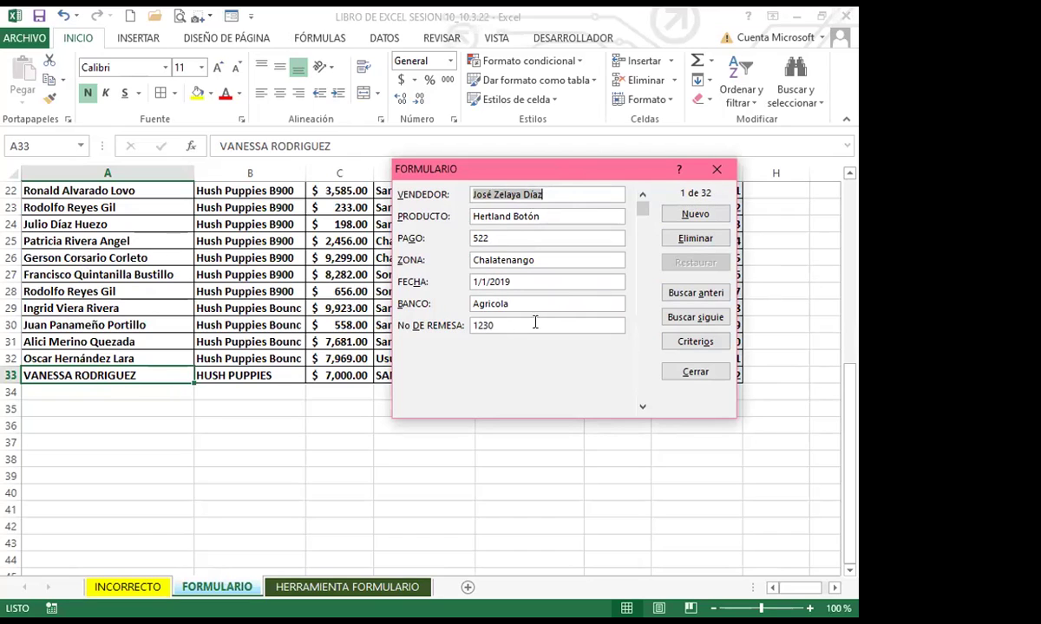
{"action": "left_click_drag", "start_coordinate": [643, 212], "coordinate": [643, 323]}
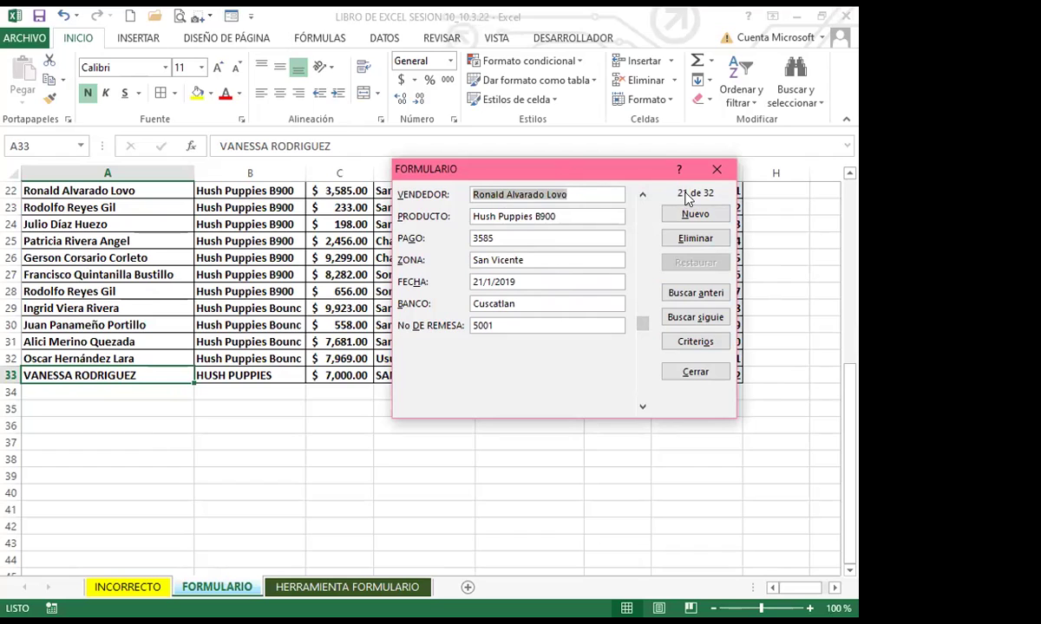
{"action": "left_click_drag", "start_coordinate": [646, 324], "coordinate": [645, 409]}
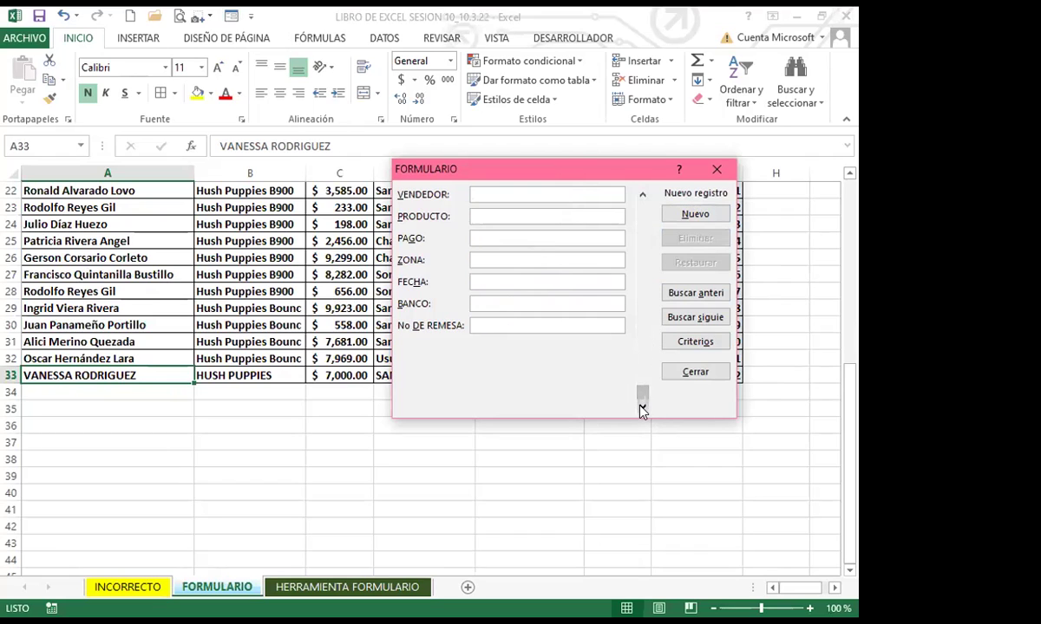
{"action": "left_click", "coordinate": [642, 194]}
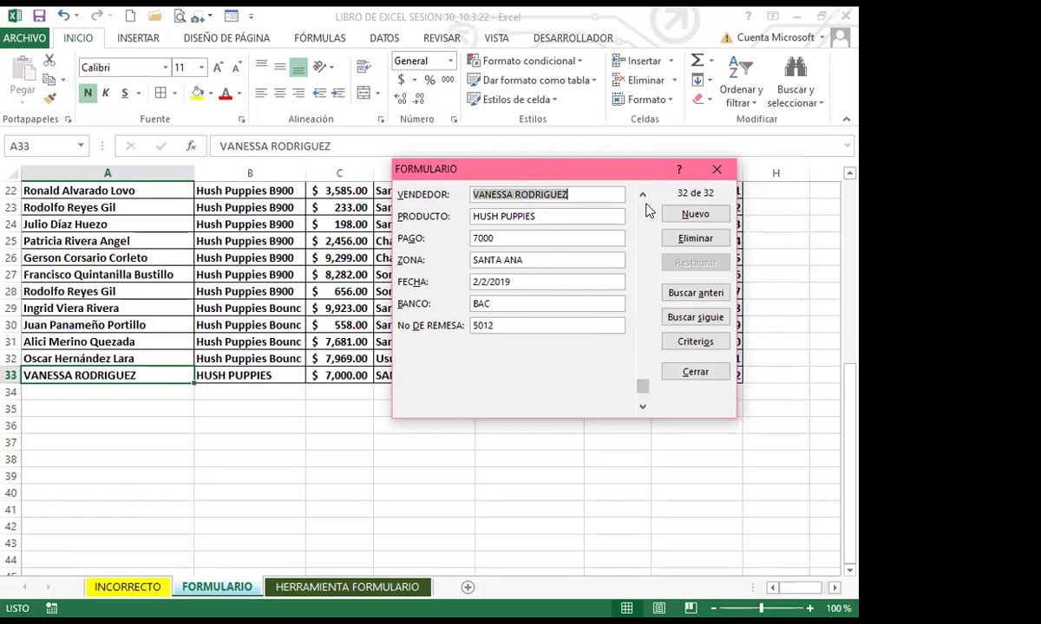
{"action": "left_click", "coordinate": [641, 409]}
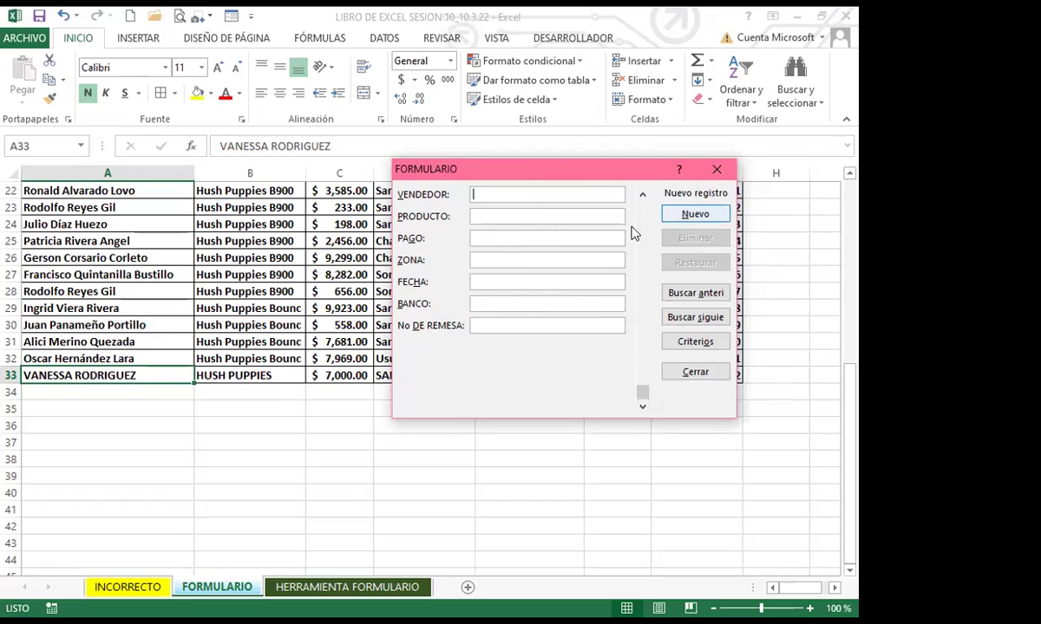
{"action": "left_click", "coordinate": [641, 196]}
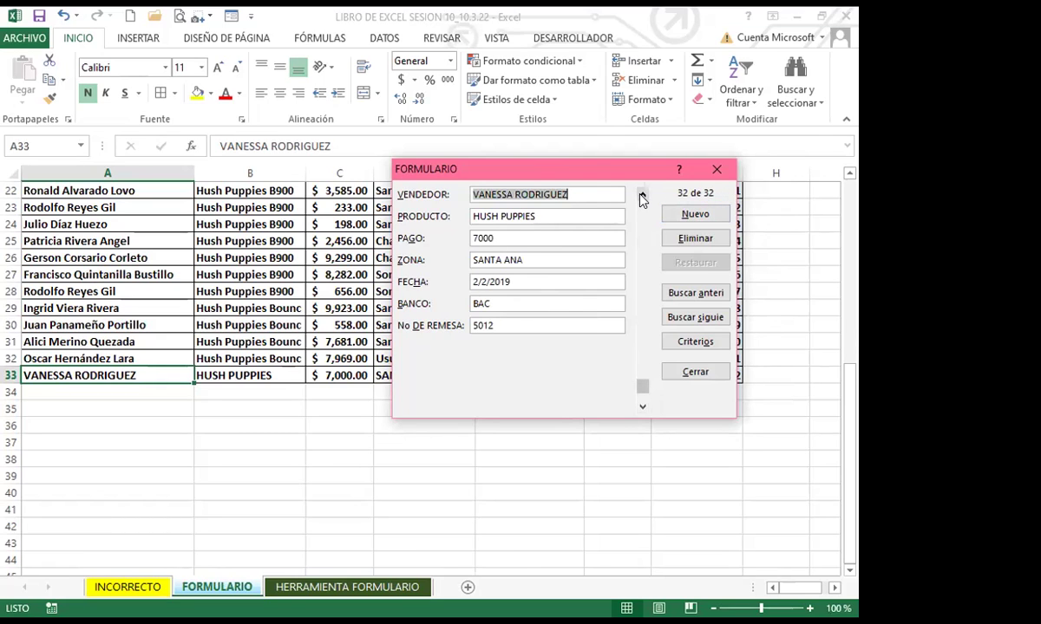
{"action": "left_click", "coordinate": [693, 216]}
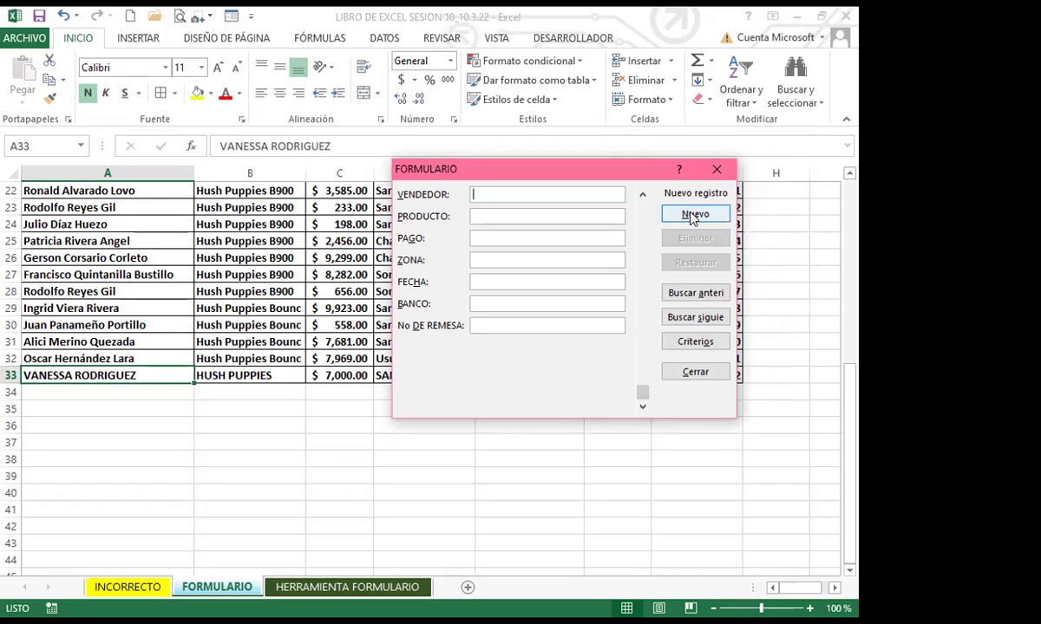
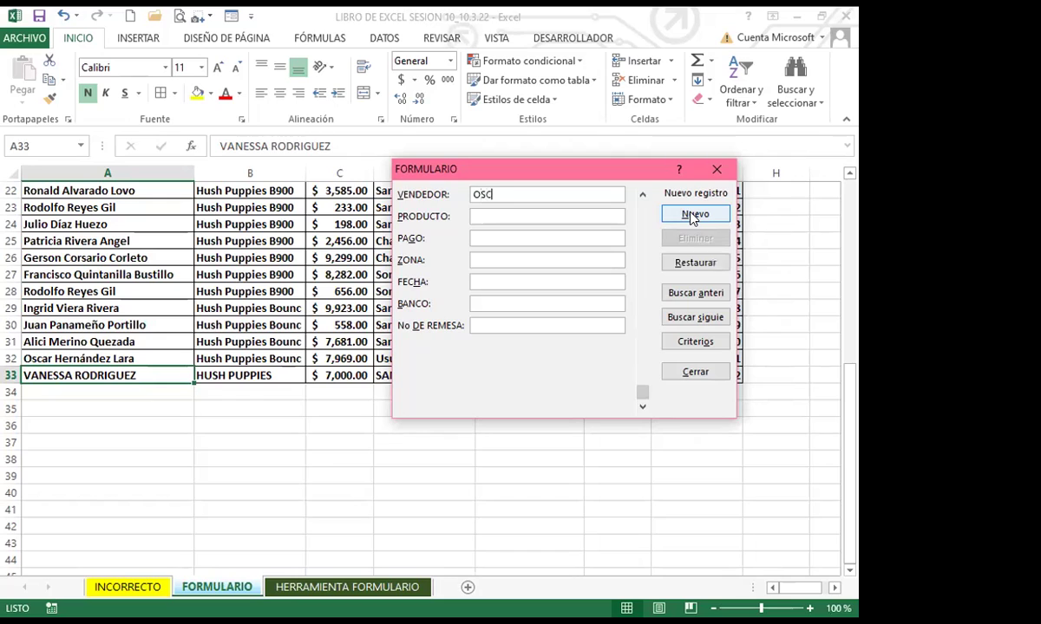
Enter the seller's name, product HUSH PUPPIES and payment 8000 in the new record
{"action": "key", "text": "Tab"}
{"action": "type", "text": "HUSH PUPPIES"}
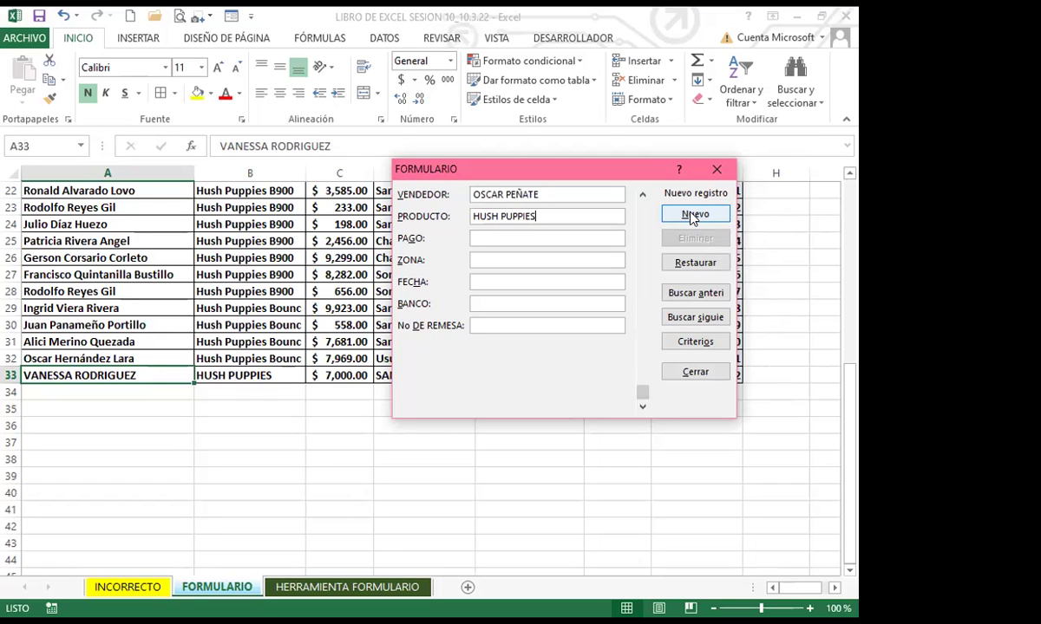
{"action": "key", "text": "Tab"}
{"action": "type", "text": "8000"}
{"action": "key", "text": "Tab"}
Fill zone SANTA ANA, date 2/2/2019, bank AGRICOLA and remittance 1254, then add the record
{"action": "type", "text": "santa el"}
{"action": "key", "text": "BackSpace"}
{"action": "key", "text": "BackSpace"}
{"action": "key", "text": "BackSpace"}
{"action": "key", "text": "BackSpace"}
{"action": "key", "text": "BackSpace"}
{"action": "key", "text": "BackSpace"}
{"action": "key", "text": "BackSpace"}
{"action": "key", "text": "BackSpace"}
{"action": "type", "text": "SANTA ANA"}
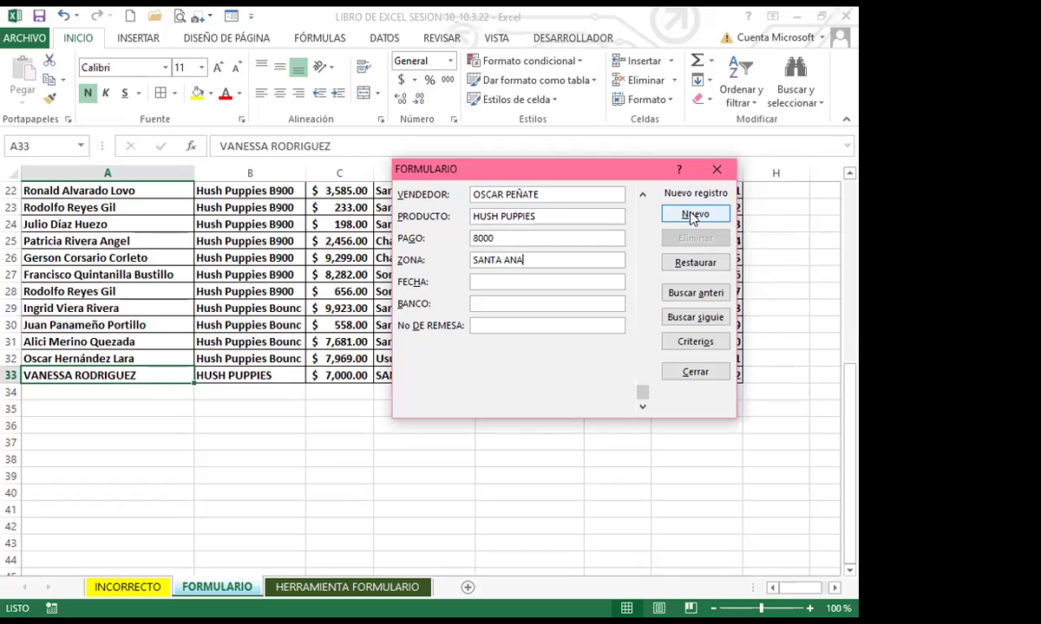
{"action": "key", "text": "Tab"}
{"action": "type", "text": "2/2/2019"}
{"action": "key", "text": "Tab"}
{"action": "type", "text": "AGRICOLA"}
{"action": "key", "text": "Tab"}
{"action": "type", "text": "1254"}
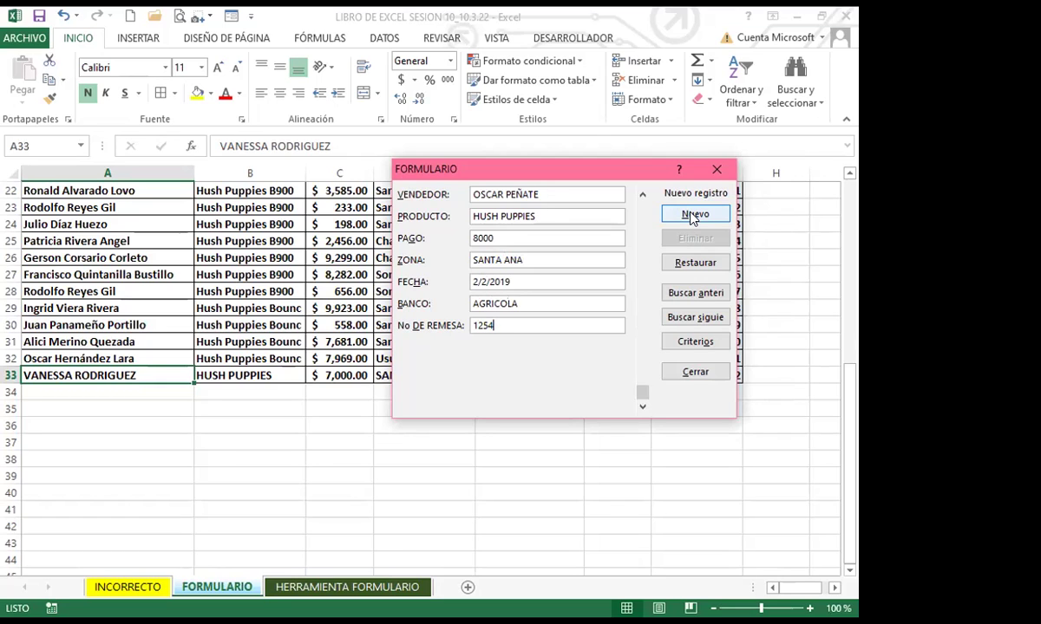
{"action": "left_click", "coordinate": [691, 216]}
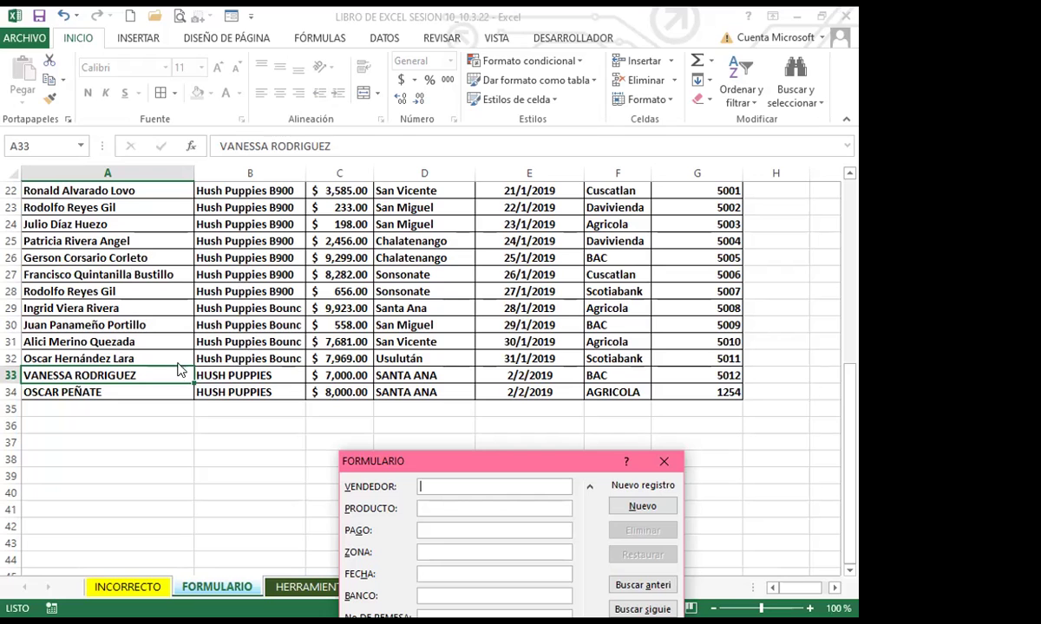
Close the form and select row 34 to verify the new HUSH PUPPIES record
{"action": "left_click", "coordinate": [664, 461]}
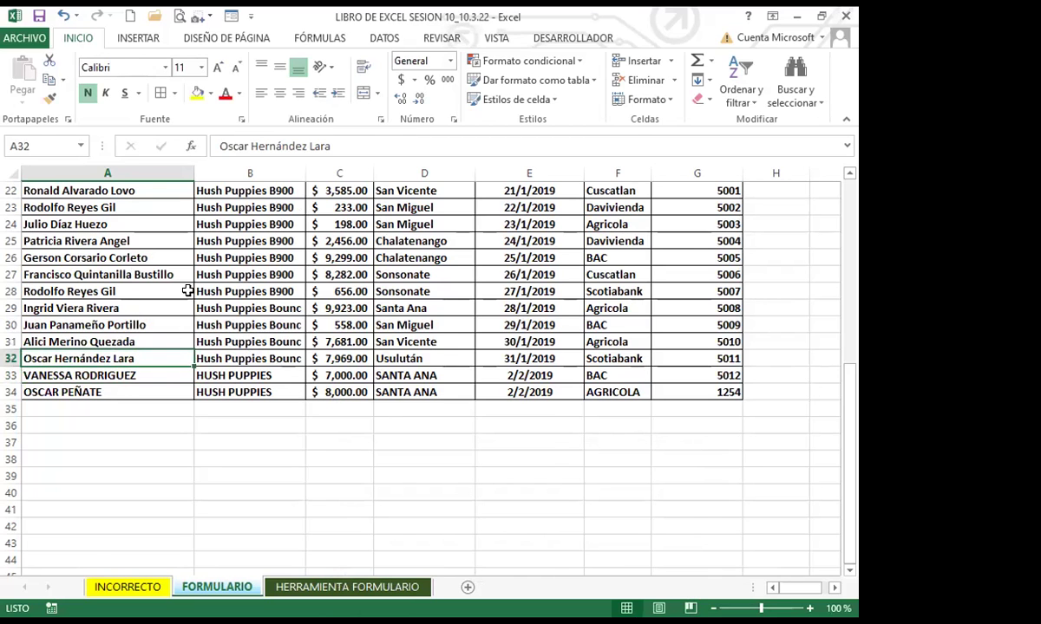
{"action": "scroll", "coordinate": [177, 272], "scroll_direction": "up", "scroll_amount": 6}
{"action": "scroll", "coordinate": [213, 316], "scroll_direction": "up", "scroll_amount": 1}
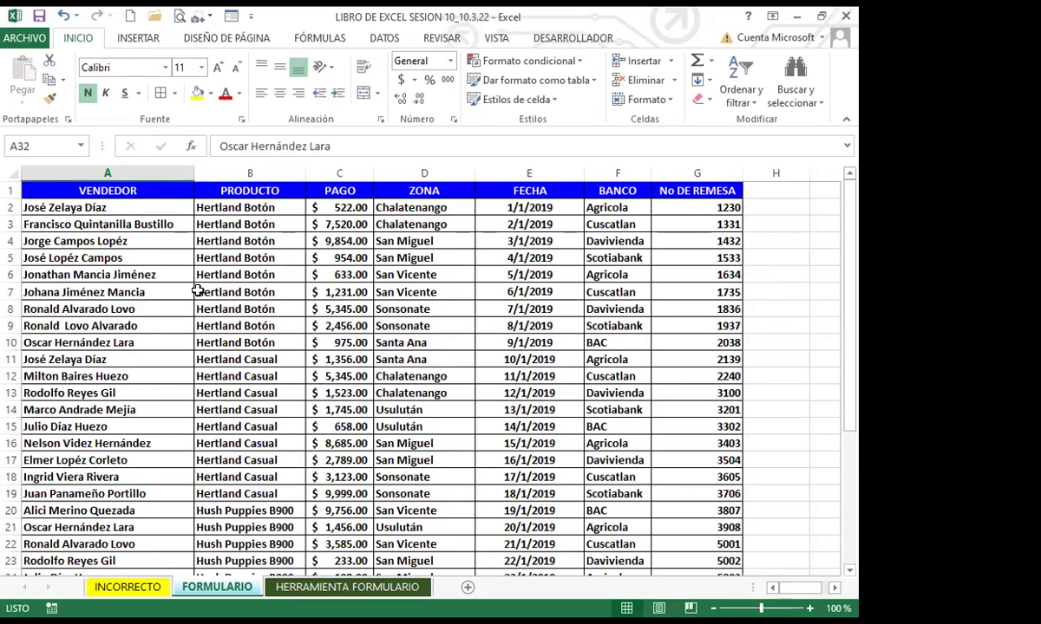
{"action": "scroll", "coordinate": [226, 408], "scroll_direction": "down", "scroll_amount": 6}
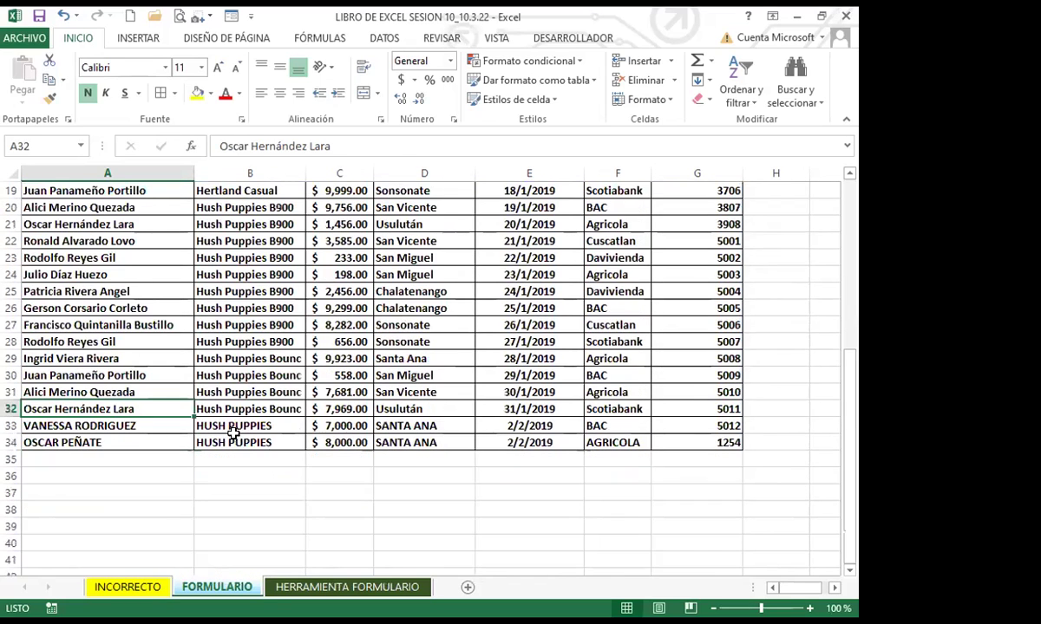
{"action": "left_click", "coordinate": [87, 443]}
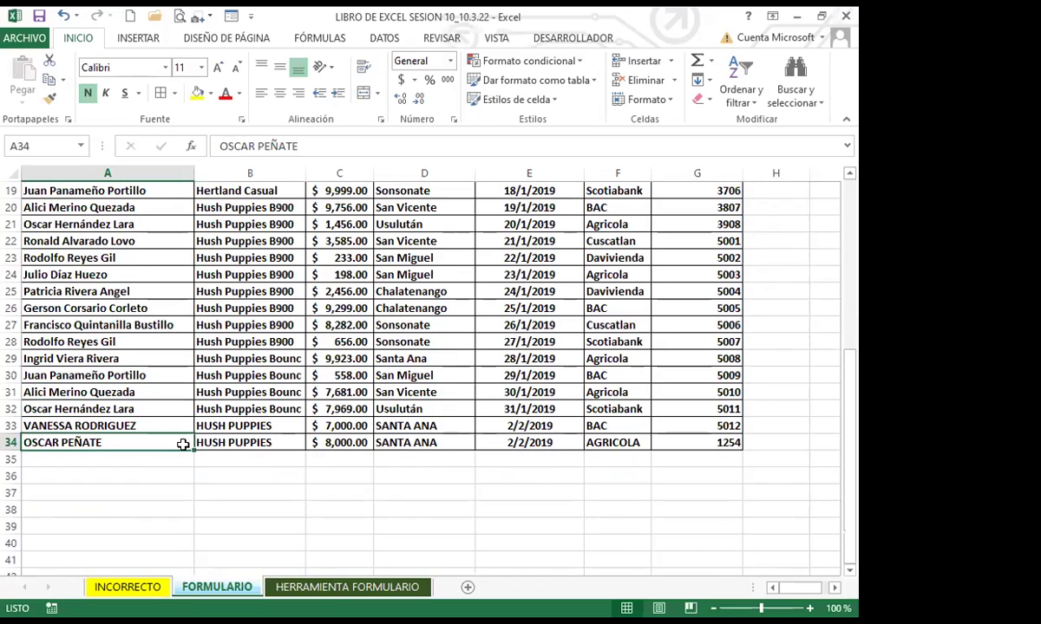
{"action": "left_click", "coordinate": [710, 441]}
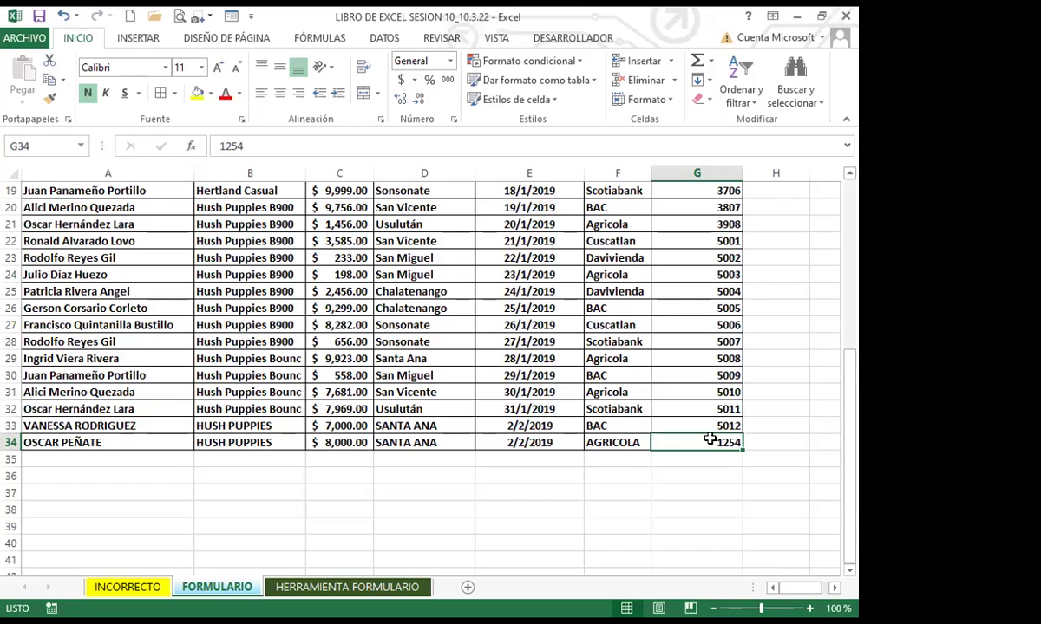
{"action": "left_click_drag", "start_coordinate": [130, 440], "coordinate": [720, 442]}
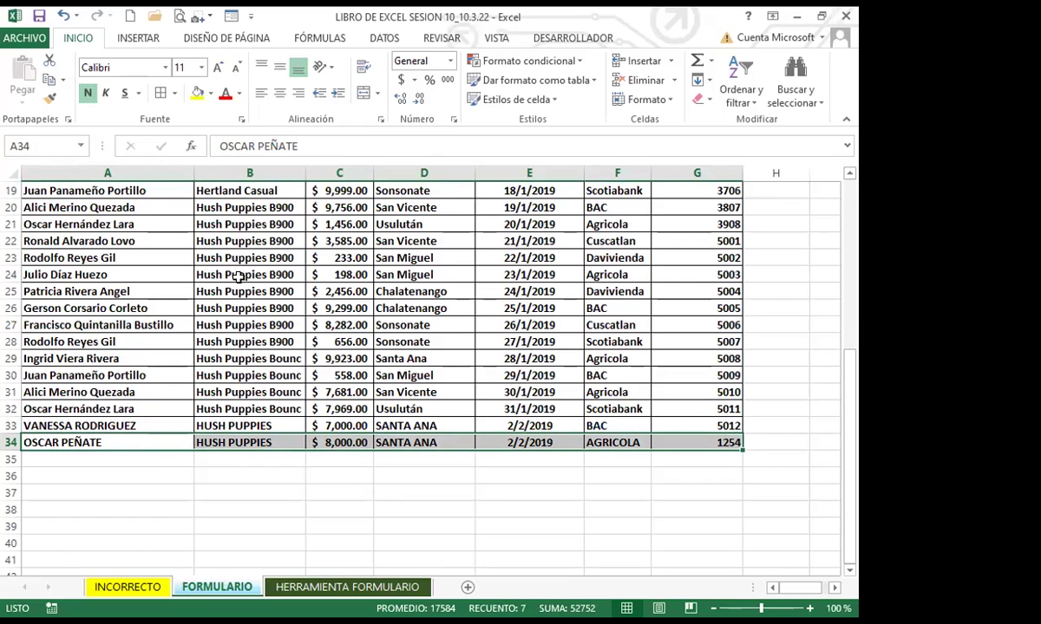
Compare existing entries in B27, D32, B33 and B30, then return to the top of the sheet
{"action": "left_click", "coordinate": [283, 326]}
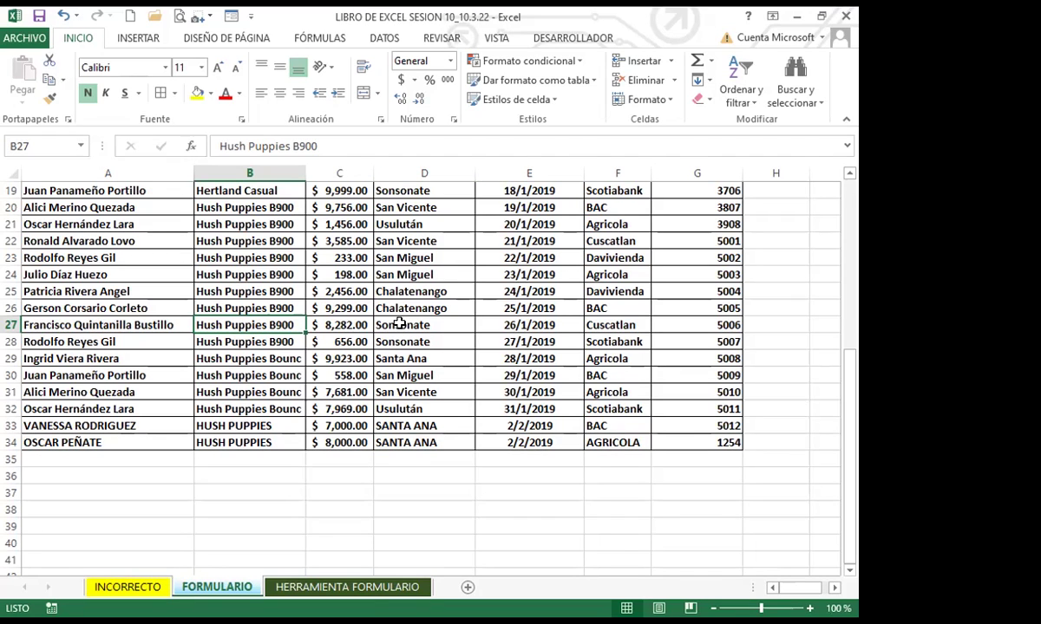
{"action": "left_click", "coordinate": [417, 409]}
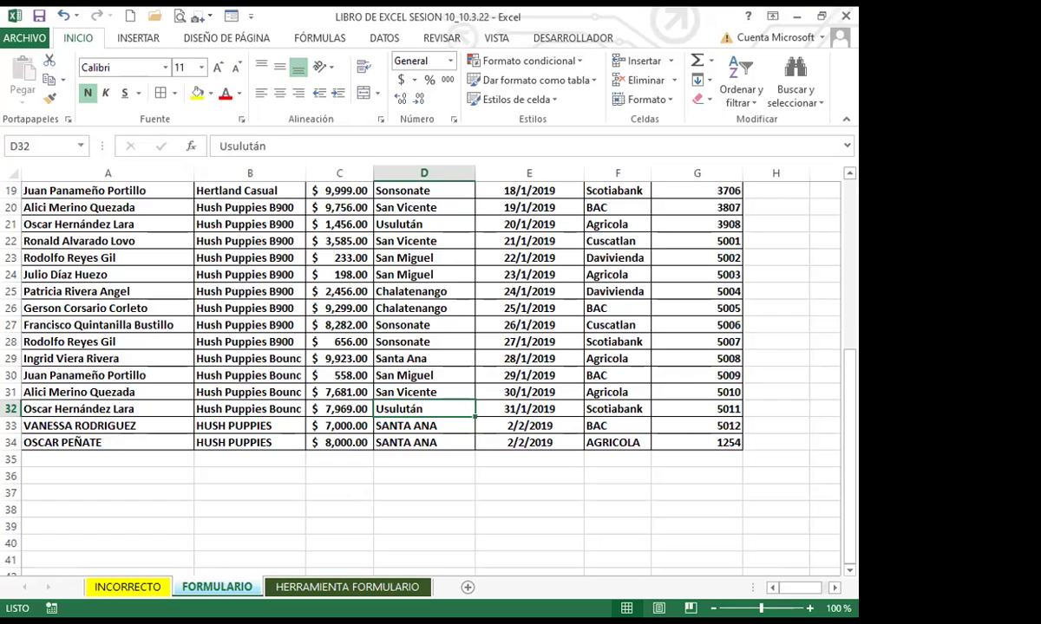
{"action": "left_click", "coordinate": [262, 424]}
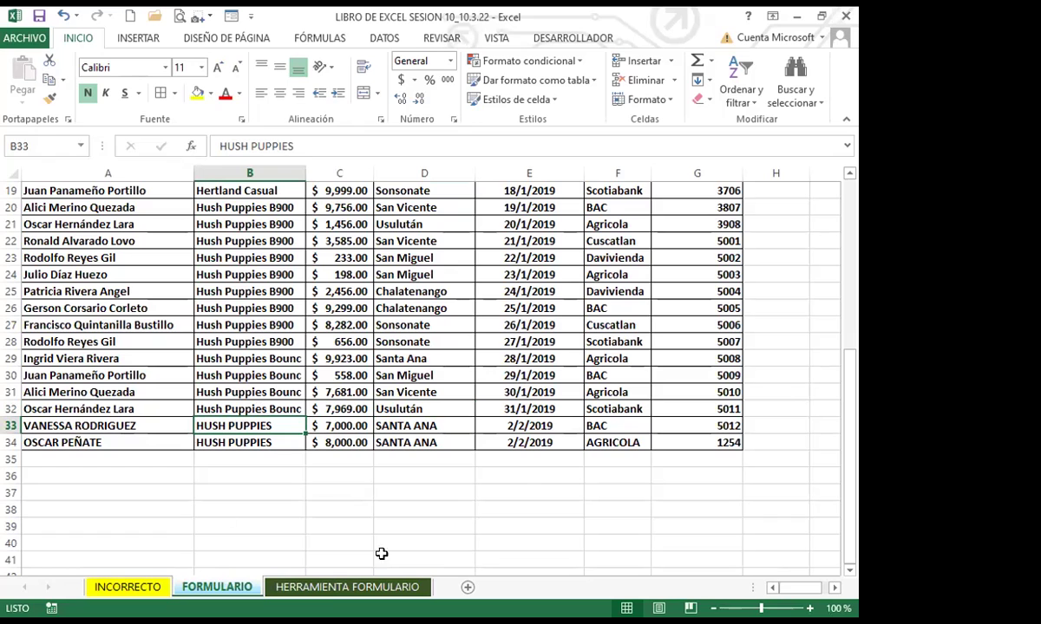
{"action": "left_click", "coordinate": [196, 374]}
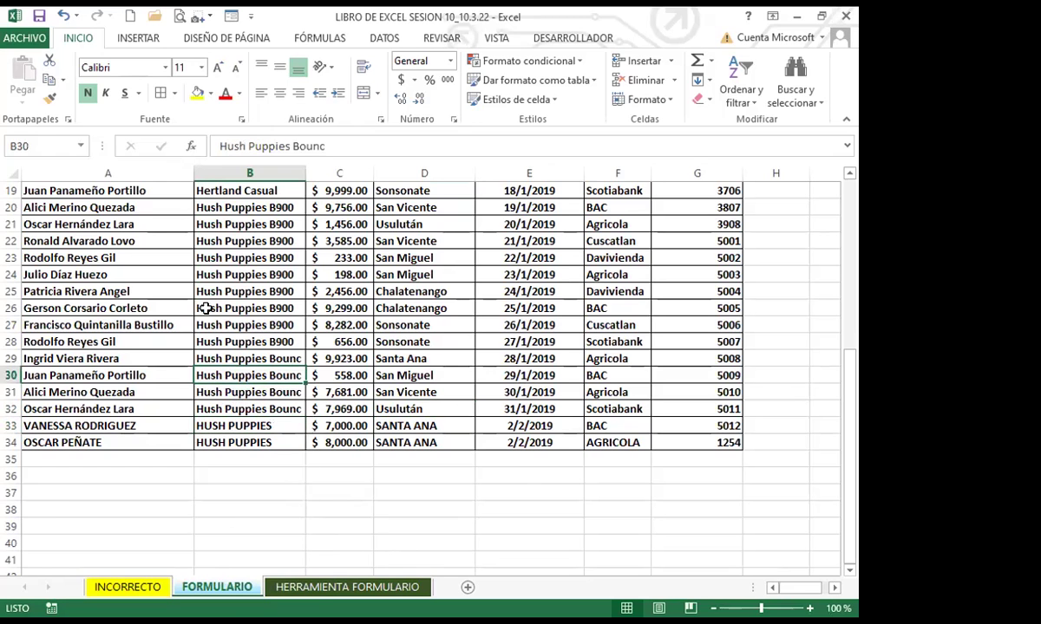
{"action": "scroll", "coordinate": [205, 321], "scroll_direction": "up", "scroll_amount": 6}
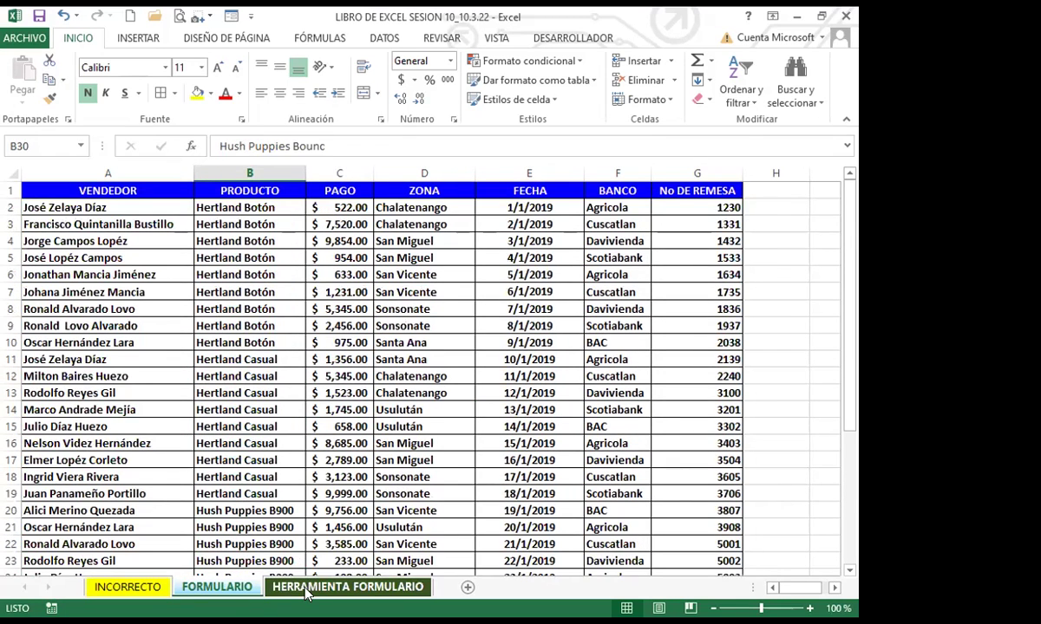
{"action": "left_click", "coordinate": [347, 587]}
Go to the HERRAMIENTA FORMULARIO sheet and pick a cell in the grades area under the headers
{"action": "left_click", "coordinate": [261, 440]}
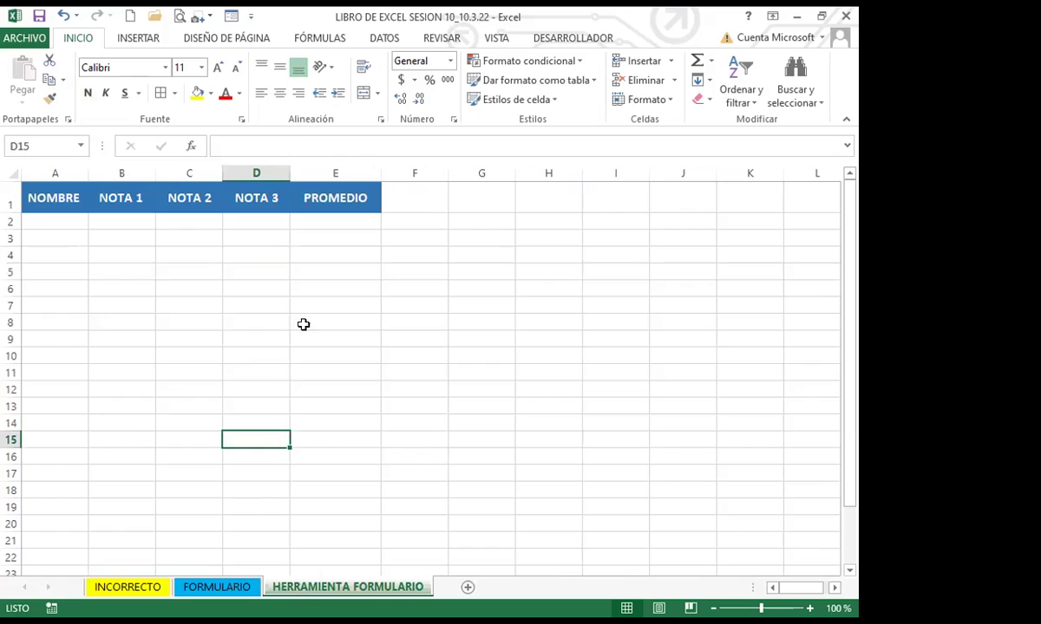
{"action": "left_click", "coordinate": [147, 285]}
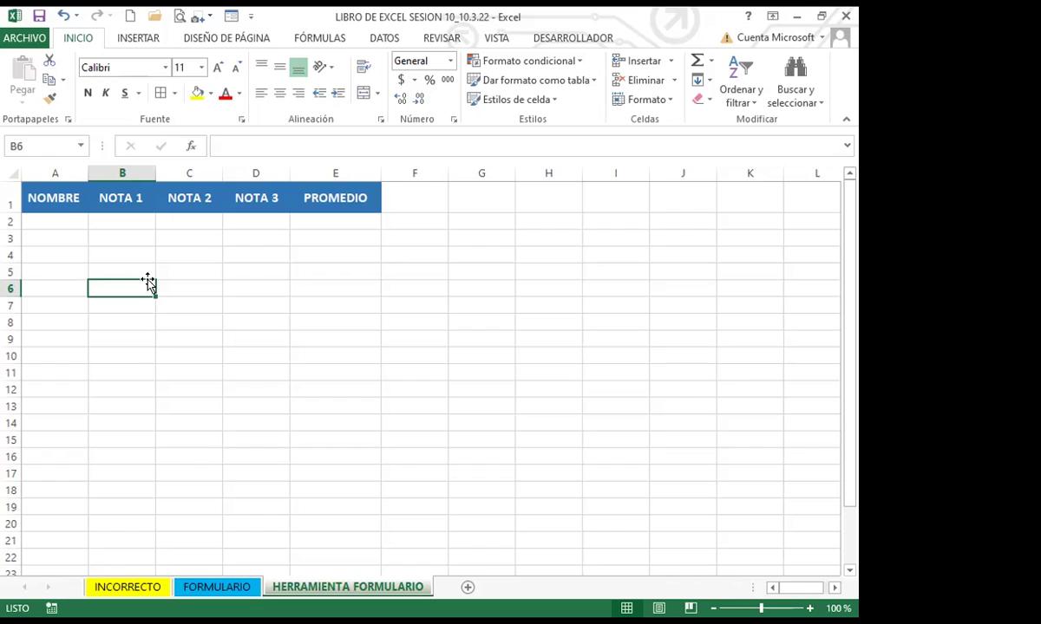
{"action": "left_click", "coordinate": [92, 318]}
{"action": "left_click", "coordinate": [111, 282]}
{"action": "left_click", "coordinate": [230, 17]}
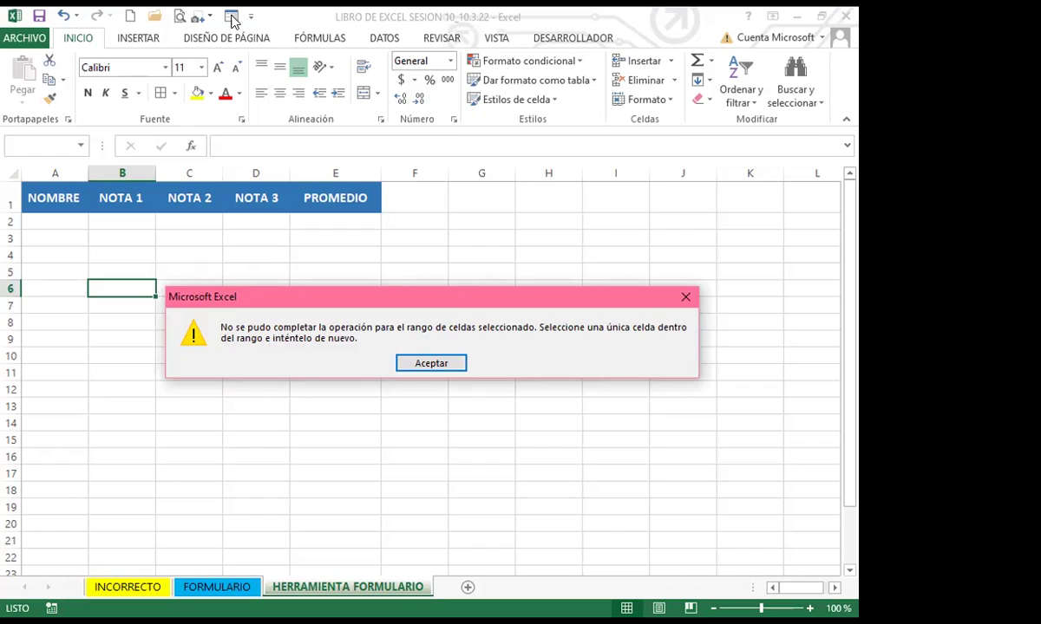
{"action": "left_click", "coordinate": [685, 296]}
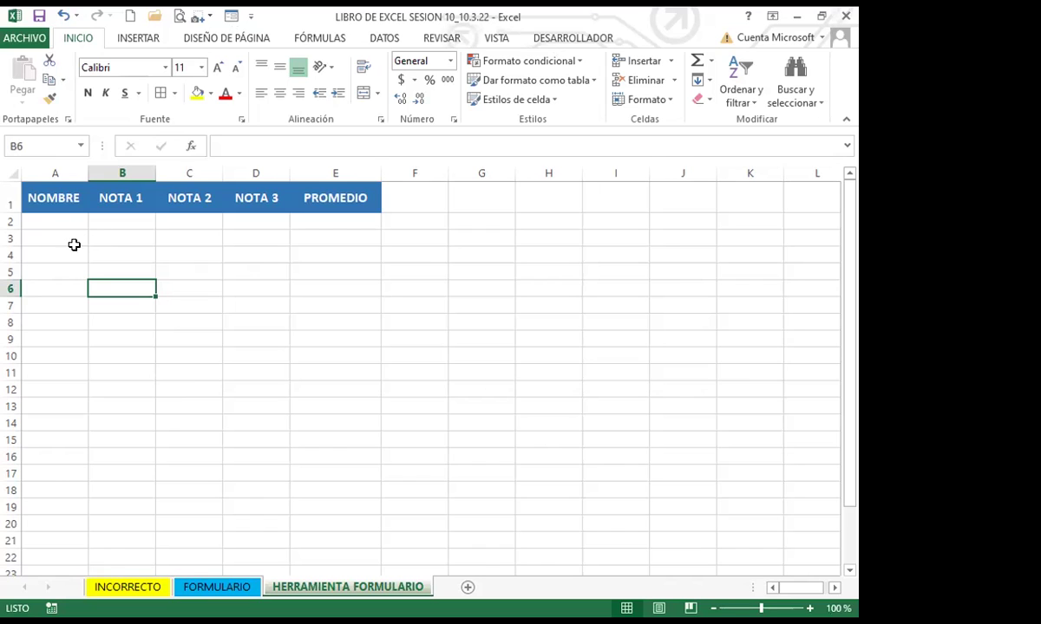
{"action": "left_click", "coordinate": [9, 200]}
{"action": "left_click_drag", "start_coordinate": [35, 197], "coordinate": [352, 198]}
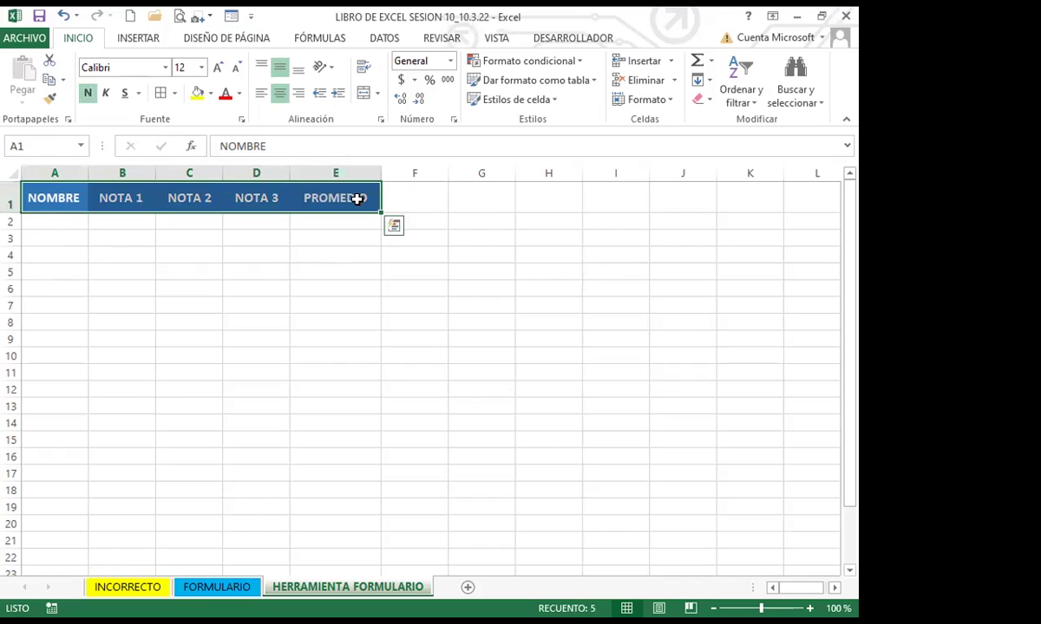
{"action": "left_click", "coordinate": [12, 201]}
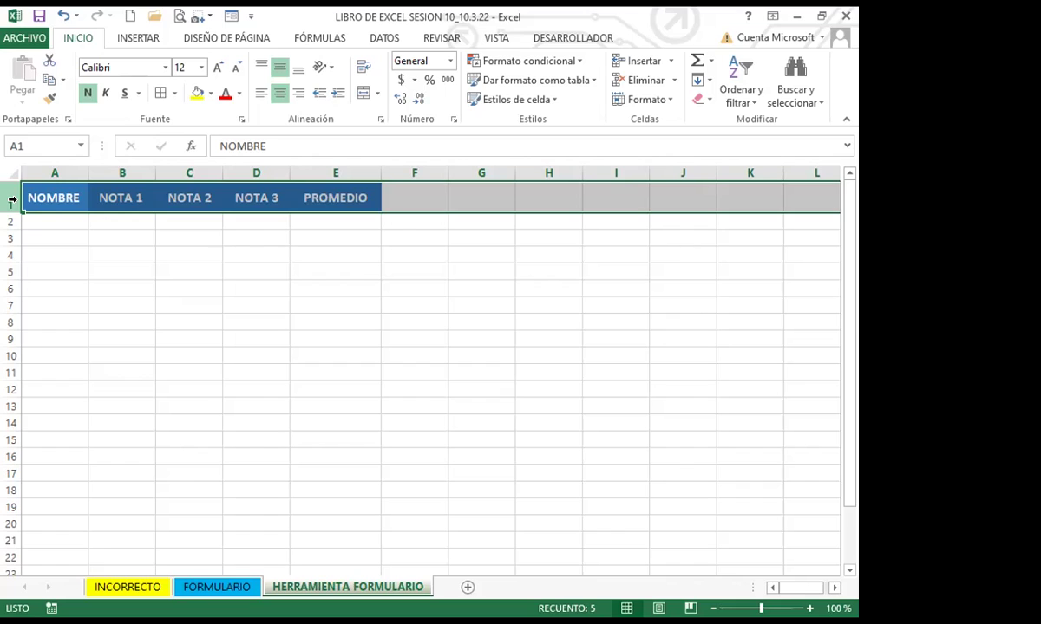
{"action": "left_click", "coordinate": [122, 255]}
{"action": "left_click", "coordinate": [123, 237]}
{"action": "left_click", "coordinate": [125, 222]}
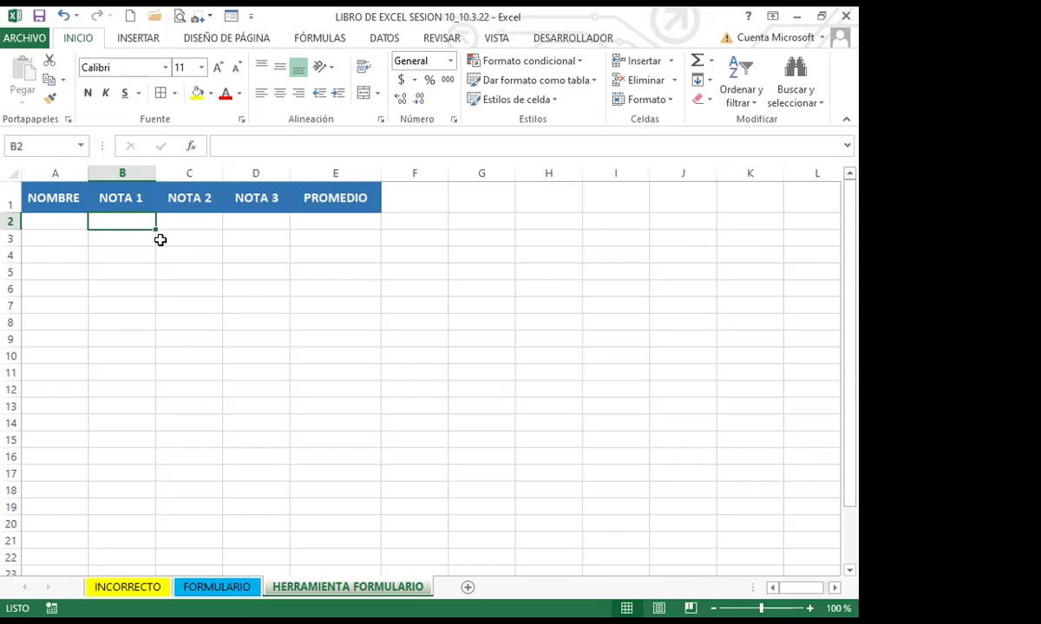
Launch the Formulario form for the grades table, accepting the first row as column labels
{"action": "left_click", "coordinate": [232, 16]}
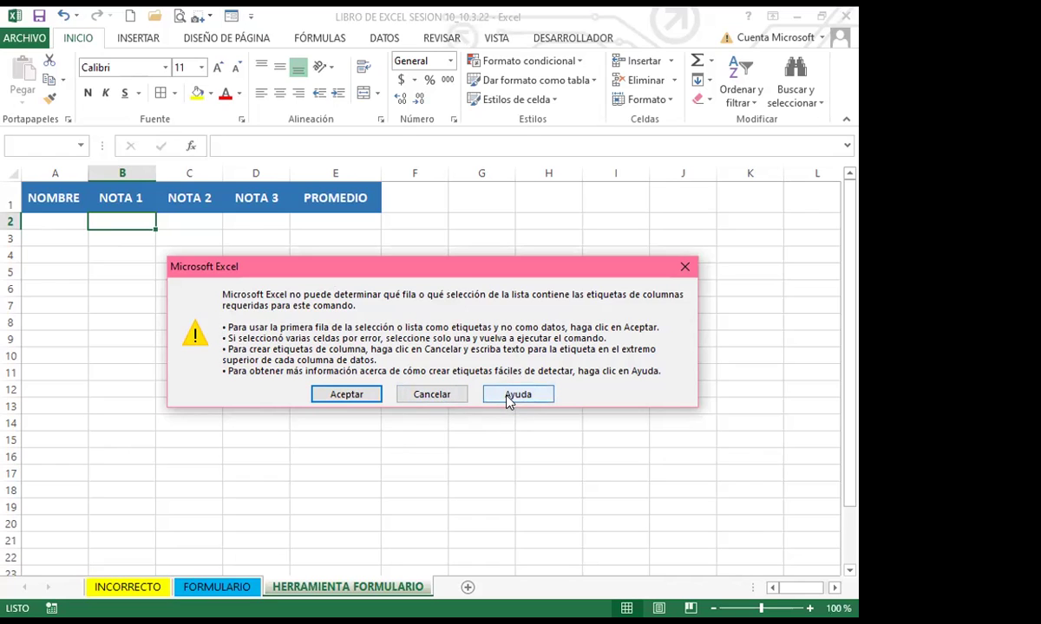
{"action": "left_click", "coordinate": [346, 395]}
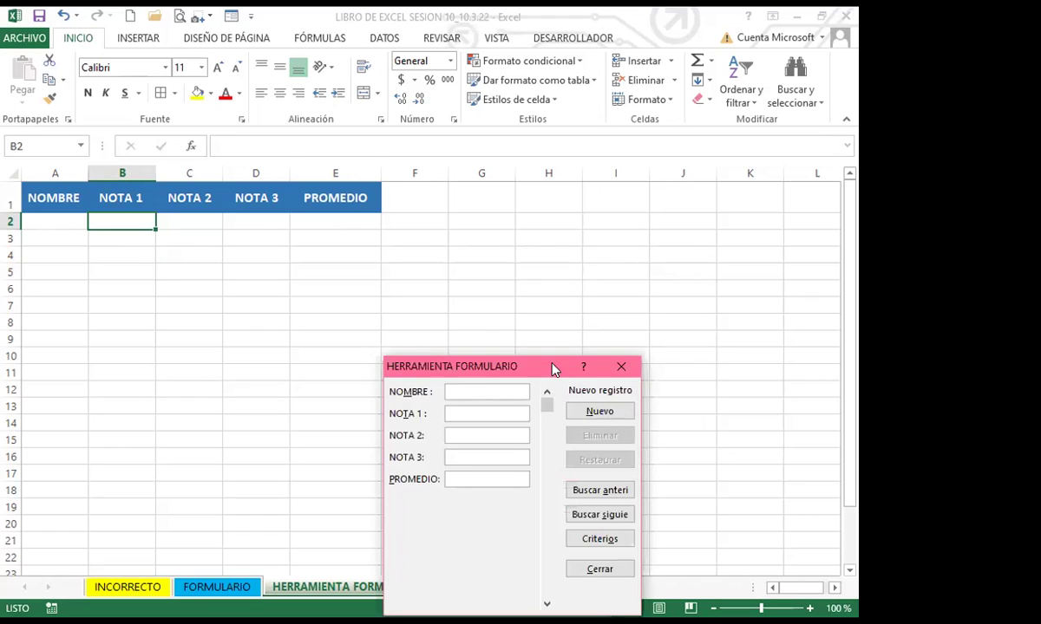
Reposition the data form near row 1, next to the NOMBRE–PROMEDIO headers
{"action": "left_click_drag", "start_coordinate": [555, 369], "coordinate": [572, 174]}
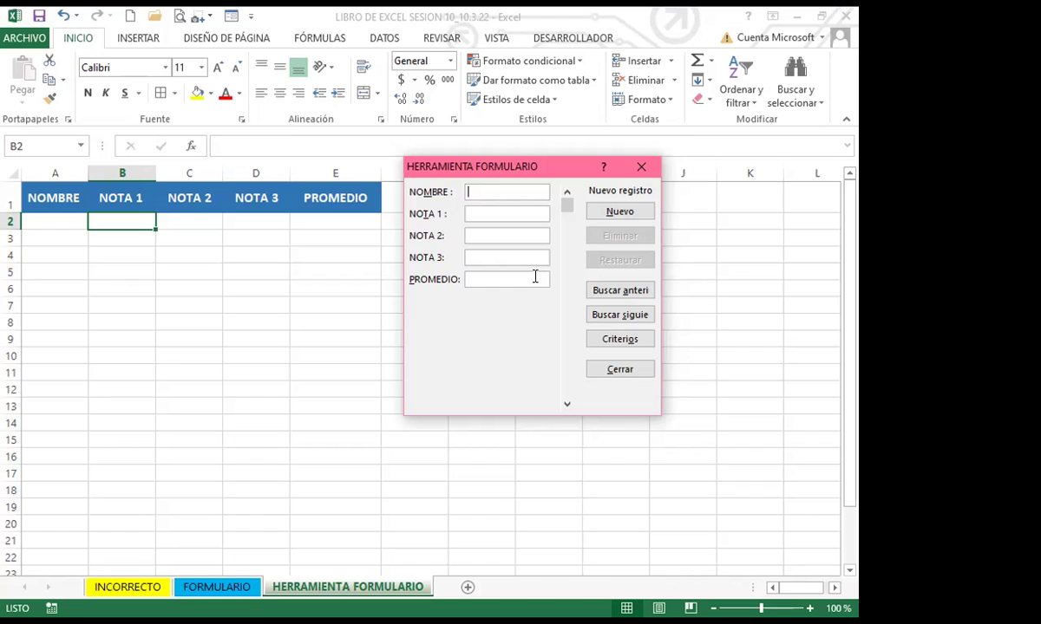
Enter the first student's name with NOTA 1 of 9 and save the record
{"action": "type", "text": "CARLOS"}
{"action": "key", "text": "Tab"}
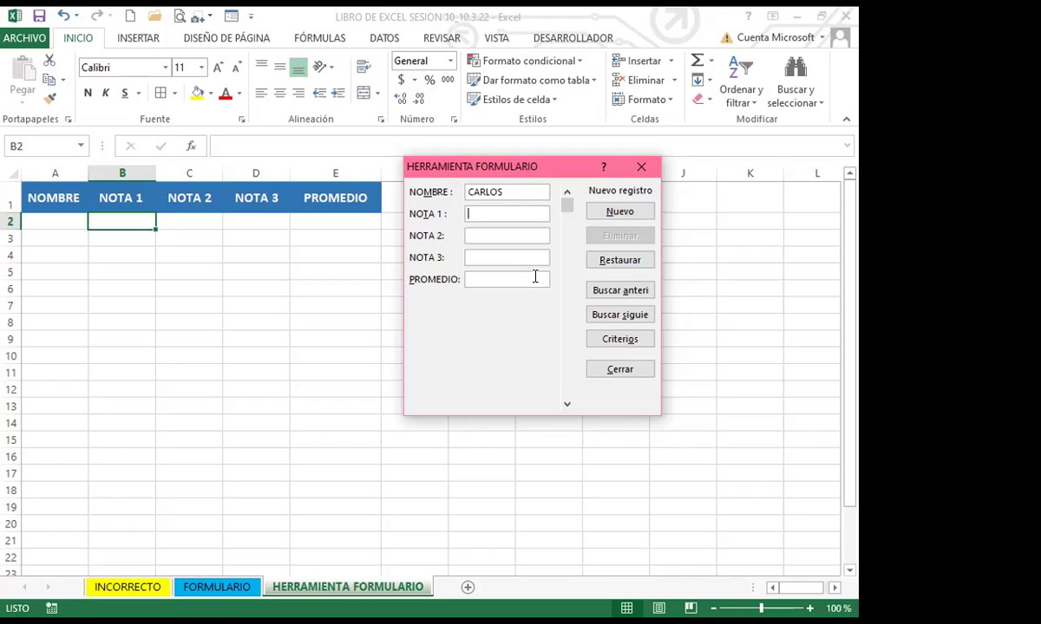
{"action": "type", "text": "9"}
{"action": "key", "text": "Return"}
Add a second student's record with grades 8, 8 and 9
{"action": "type", "text": "a"}
{"action": "key", "text": "BackSpace"}
{"action": "type", "text": "CARLOS"}
{"action": "key", "text": "Tab"}
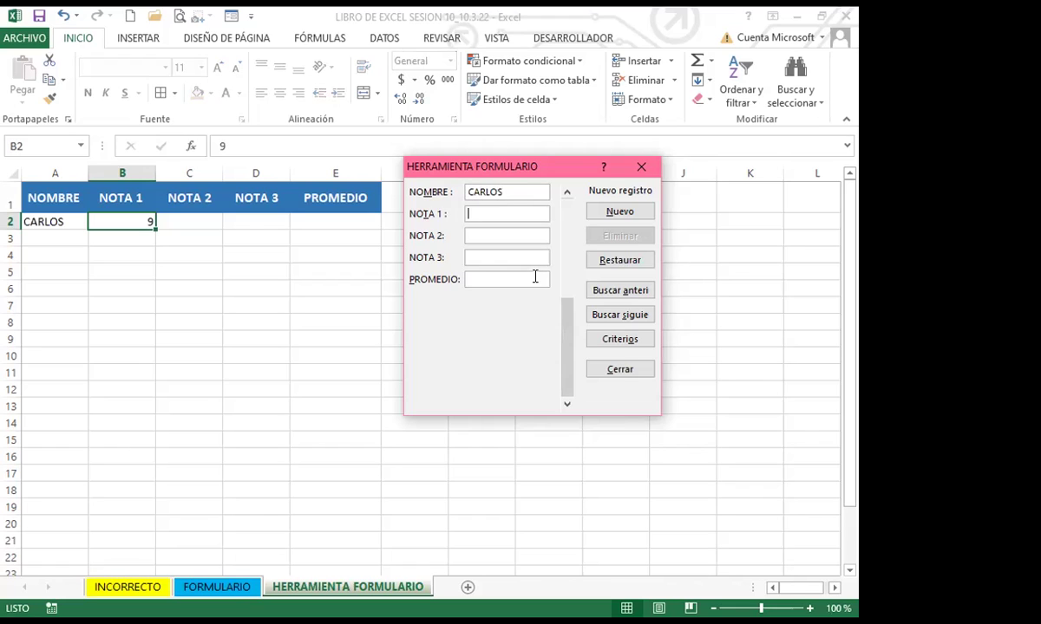
{"action": "type", "text": "8"}
{"action": "key", "text": "Tab"}
{"action": "type", "text": "8"}
{"action": "key", "text": "Tab"}
{"action": "type", "text": "9"}
{"action": "left_click", "coordinate": [618, 212]}
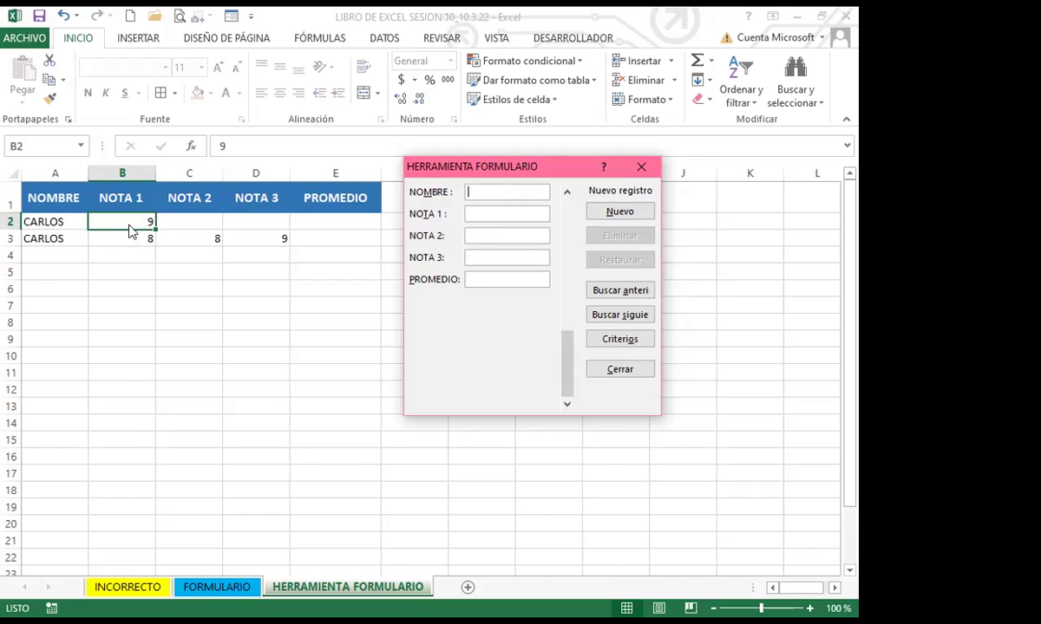
Complete record 1 with the student's full name, NOTA 2 of 8 and NOTA 3 of 7
{"action": "left_click_drag", "start_coordinate": [563, 360], "coordinate": [568, 233]}
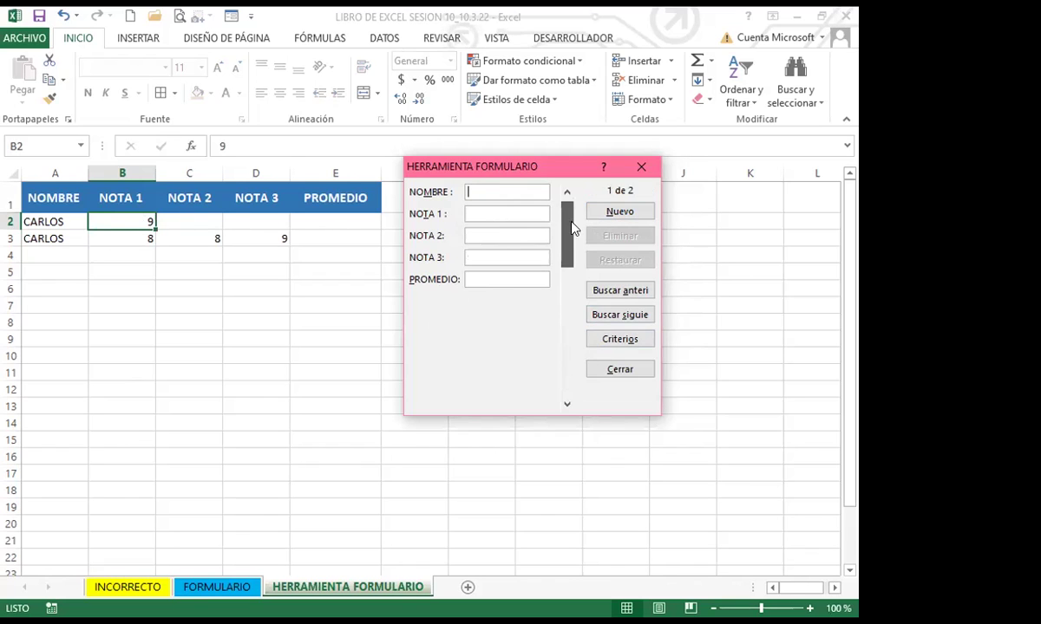
{"action": "left_click", "coordinate": [476, 235]}
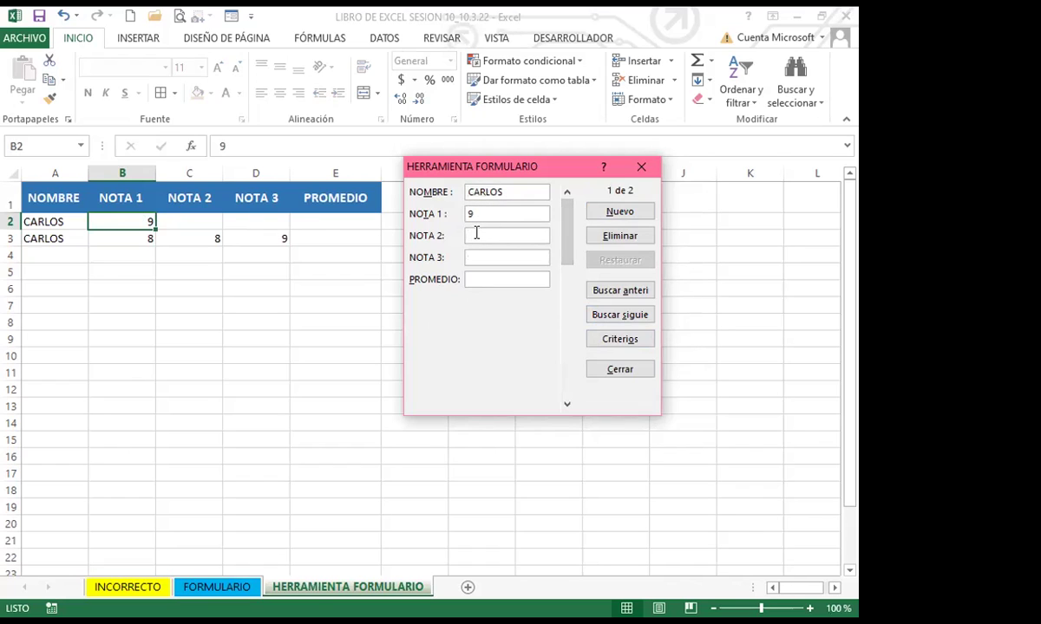
{"action": "type", "text": "8"}
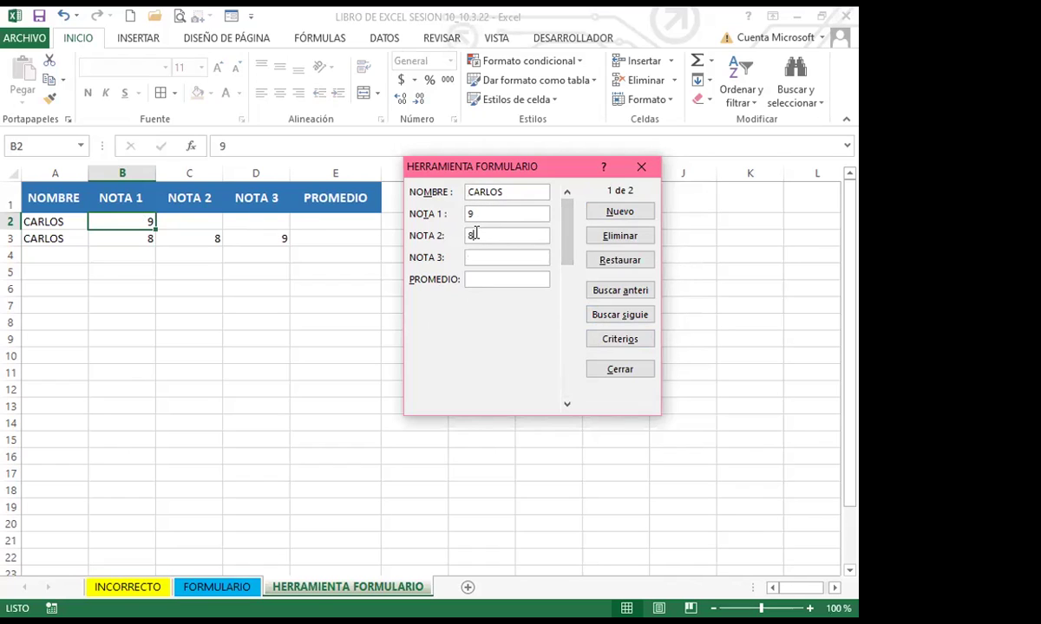
{"action": "left_click_drag", "start_coordinate": [511, 191], "coordinate": [441, 193]}
{"action": "type", "text": "JUAN CARLOS"}
{"action": "left_click", "coordinate": [486, 252]}
{"action": "type", "text": "7"}
{"action": "left_click", "coordinate": [618, 212]}
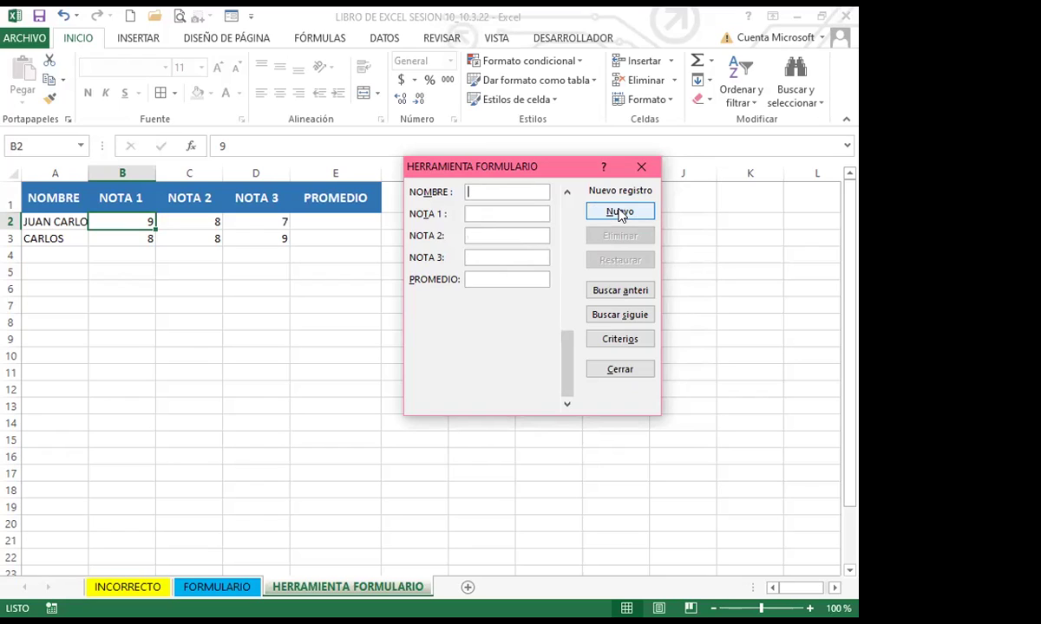
Close the form, then format A2:E3 bold, centred and Arial, auto-fitting column A
{"action": "left_click", "coordinate": [625, 369]}
{"action": "left_click_drag", "start_coordinate": [56, 221], "coordinate": [331, 249]}
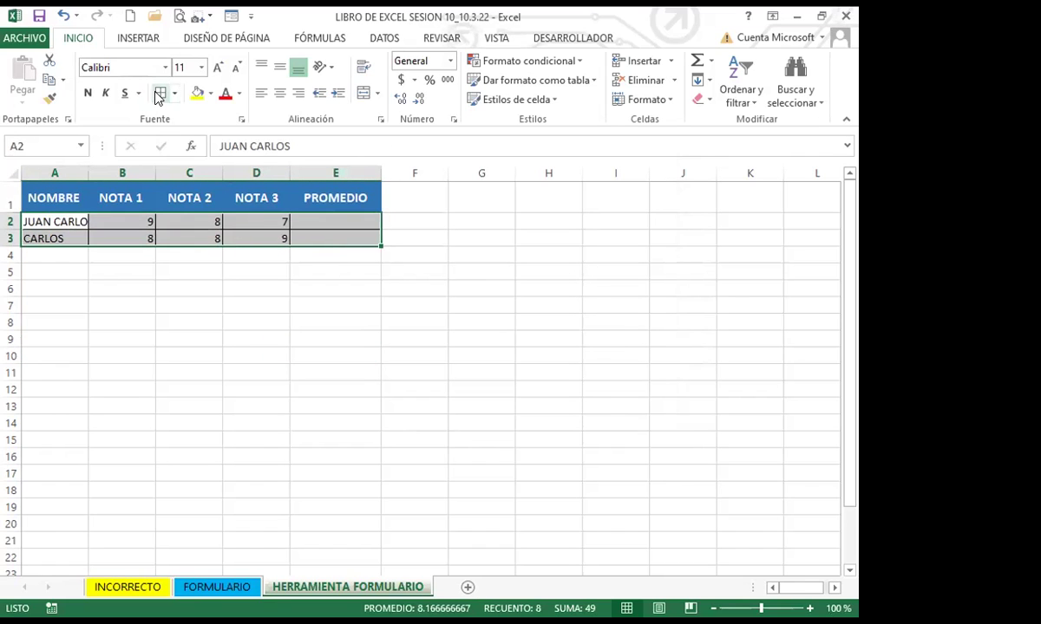
{"action": "left_click", "coordinate": [88, 93]}
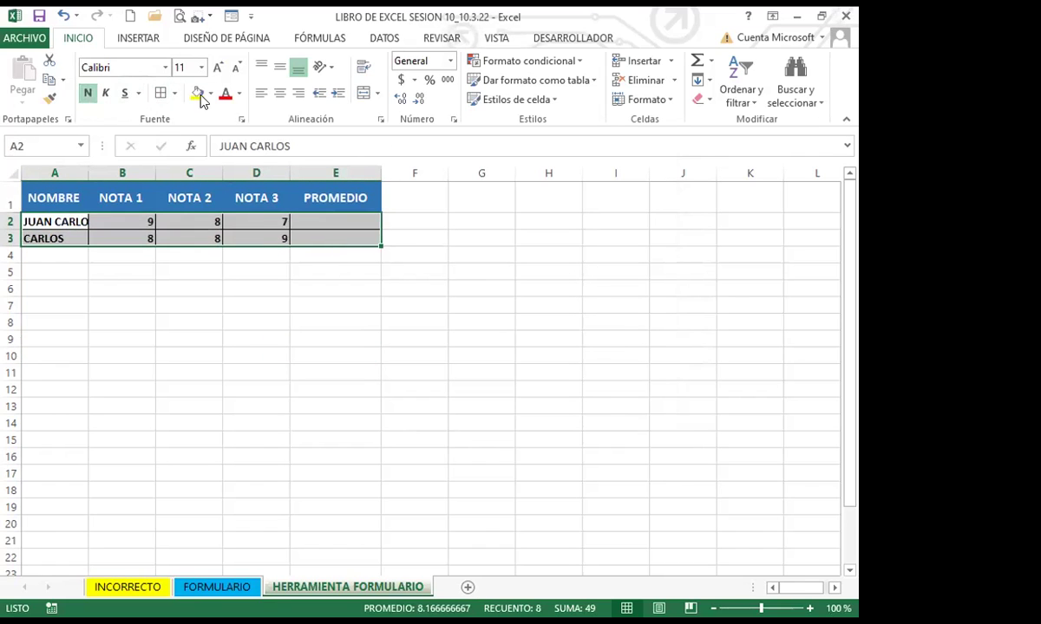
{"action": "left_click", "coordinate": [280, 93]}
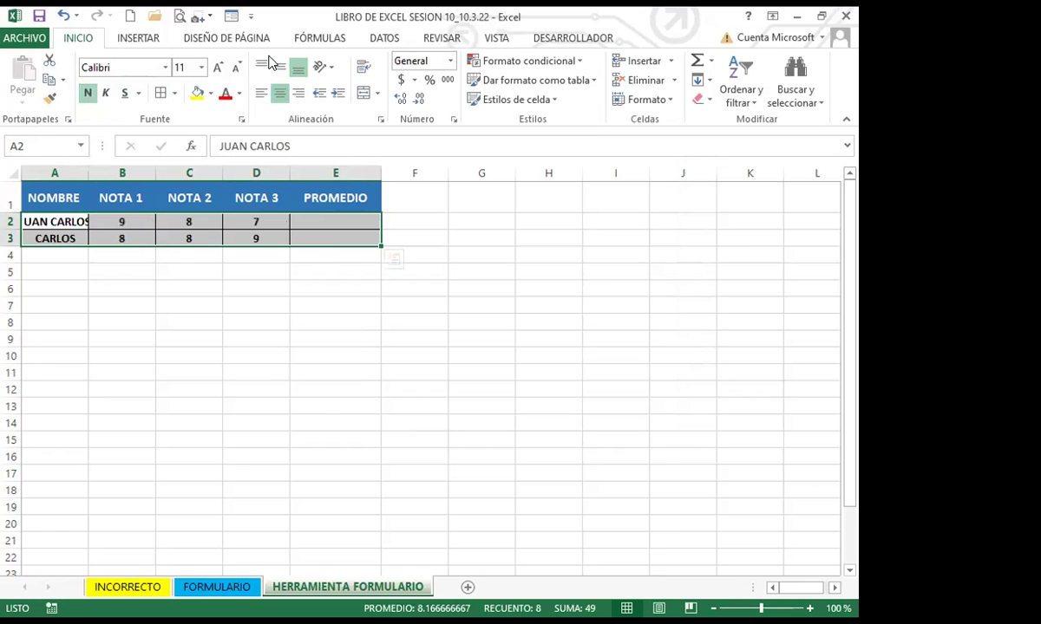
{"action": "double_click", "coordinate": [90, 168]}
{"action": "left_click", "coordinate": [164, 67]}
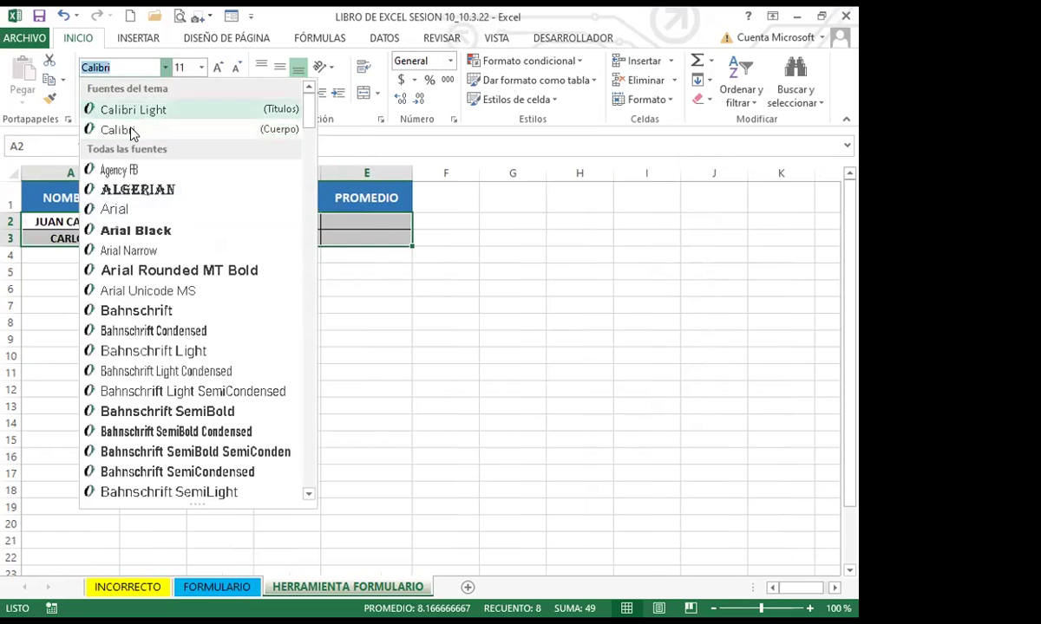
{"action": "left_click", "coordinate": [119, 211]}
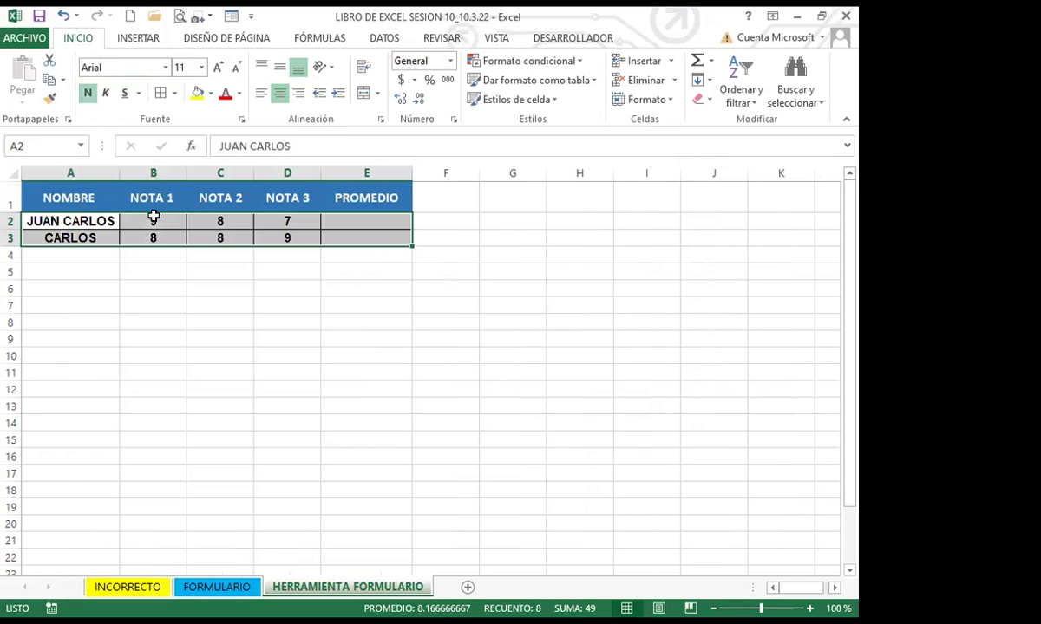
{"action": "left_click_drag", "start_coordinate": [355, 220], "coordinate": [353, 235]}
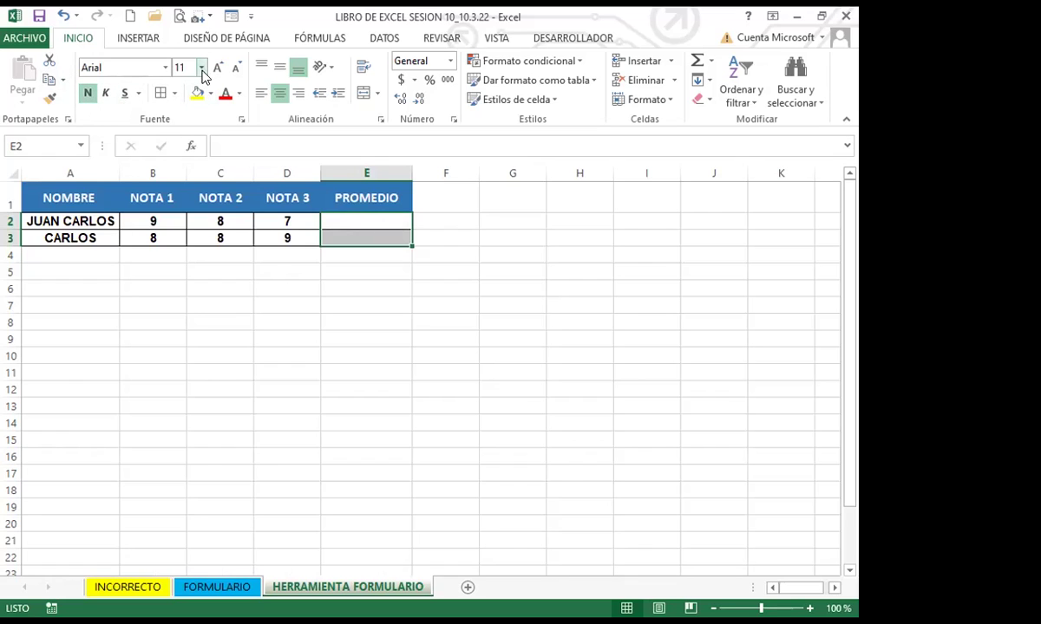
Enter =PROMEDIO(B2:D2) in E2 and copy it down to E3
{"action": "left_click", "coordinate": [288, 257]}
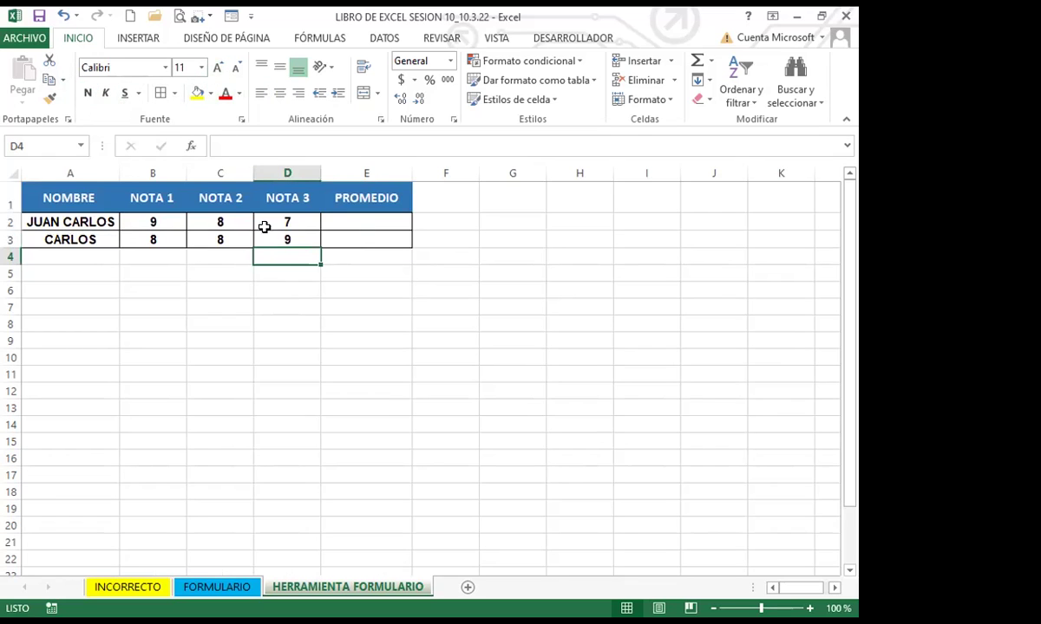
{"action": "left_click", "coordinate": [347, 218]}
{"action": "type", "text": "="}
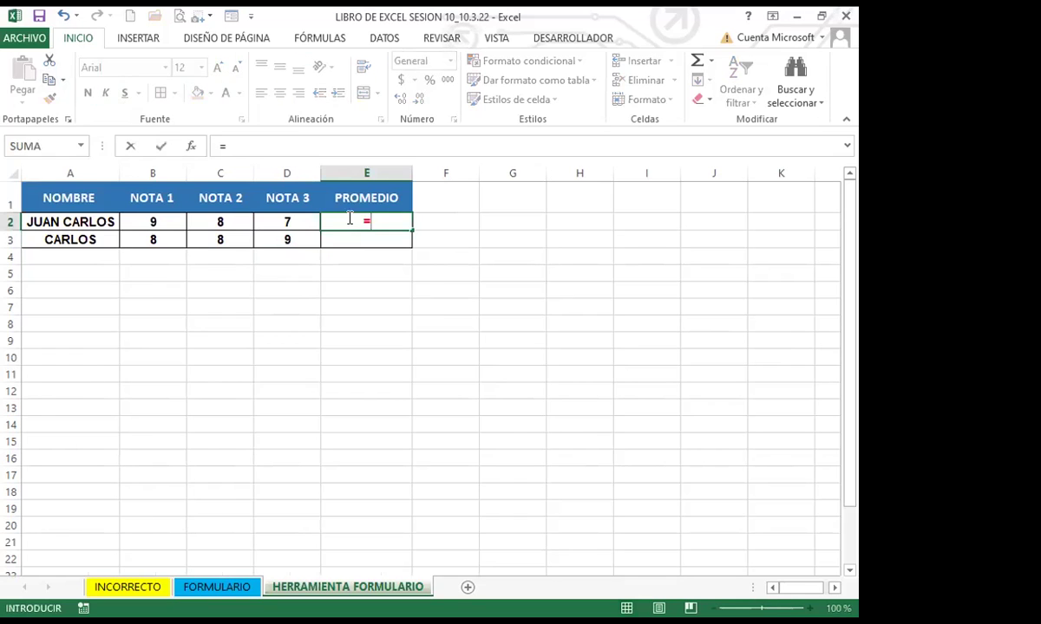
{"action": "type", "text": "PRO"}
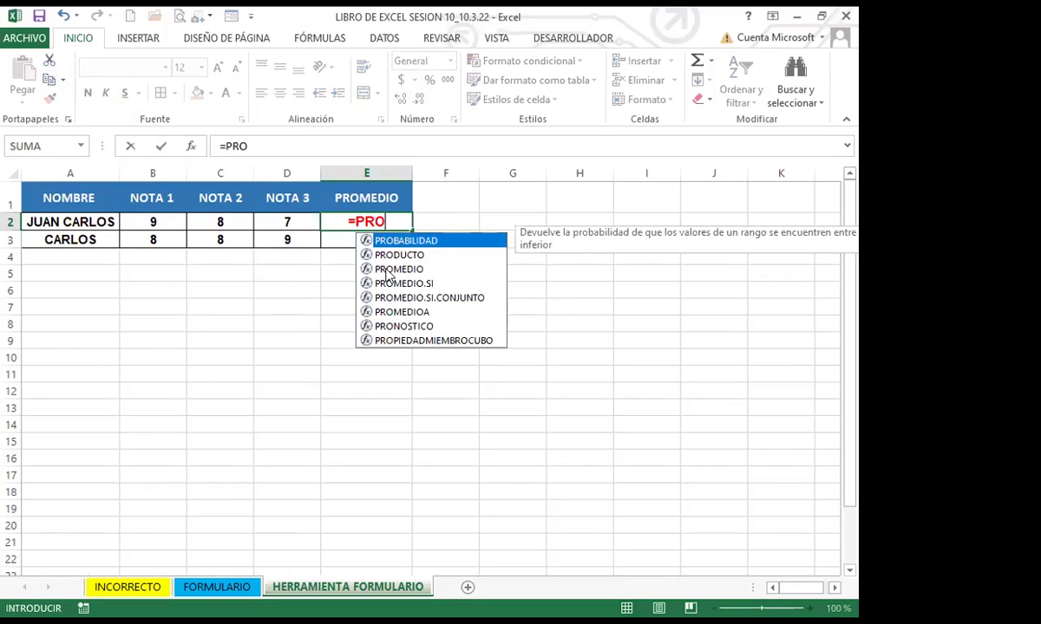
{"action": "key", "text": "Down"}
{"action": "key", "text": "Down"}
{"action": "key", "text": "Tab"}
{"action": "left_click", "coordinate": [178, 221]}
{"action": "left_click_drag", "start_coordinate": [192, 218], "coordinate": [265, 220]}
{"action": "key", "text": "Return"}
{"action": "left_click", "coordinate": [405, 227]}
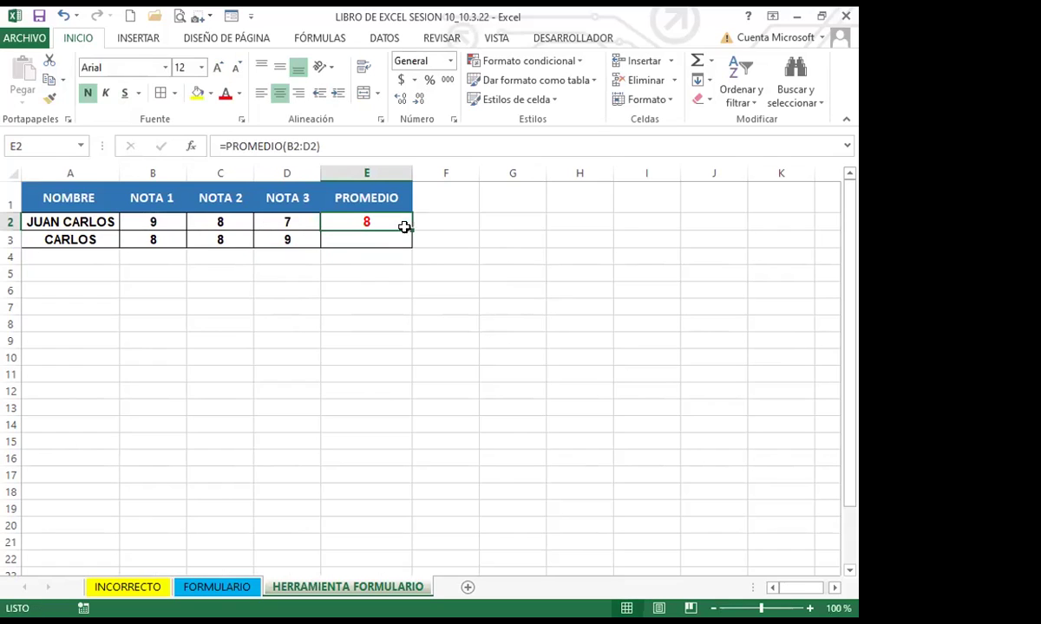
{"action": "left_click_drag", "start_coordinate": [411, 230], "coordinate": [412, 245]}
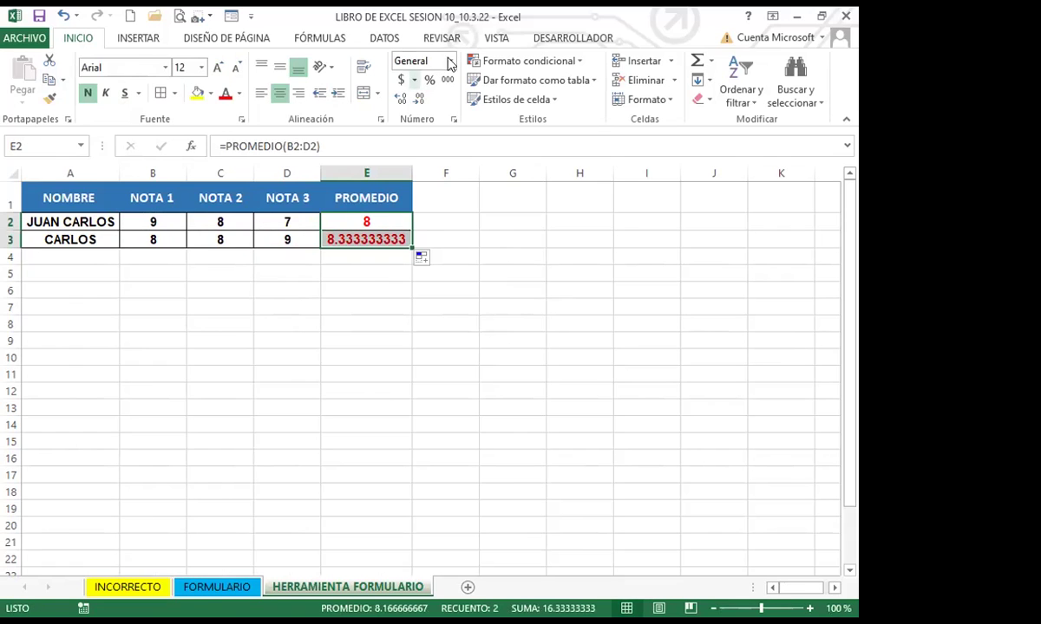
Format the averages as Número with one decimal, showing 8.0 and 8.3
{"action": "left_click", "coordinate": [403, 99]}
{"action": "left_click", "coordinate": [417, 100]}
{"action": "left_click", "coordinate": [417, 101]}
{"action": "left_click", "coordinate": [417, 101]}
{"action": "left_click", "coordinate": [418, 101]}
{"action": "left_click", "coordinate": [417, 101]}
{"action": "left_click", "coordinate": [417, 101]}
{"action": "left_click", "coordinate": [417, 101]}
{"action": "left_click", "coordinate": [417, 101]}
{"action": "left_click", "coordinate": [417, 101]}
{"action": "left_click", "coordinate": [269, 271]}
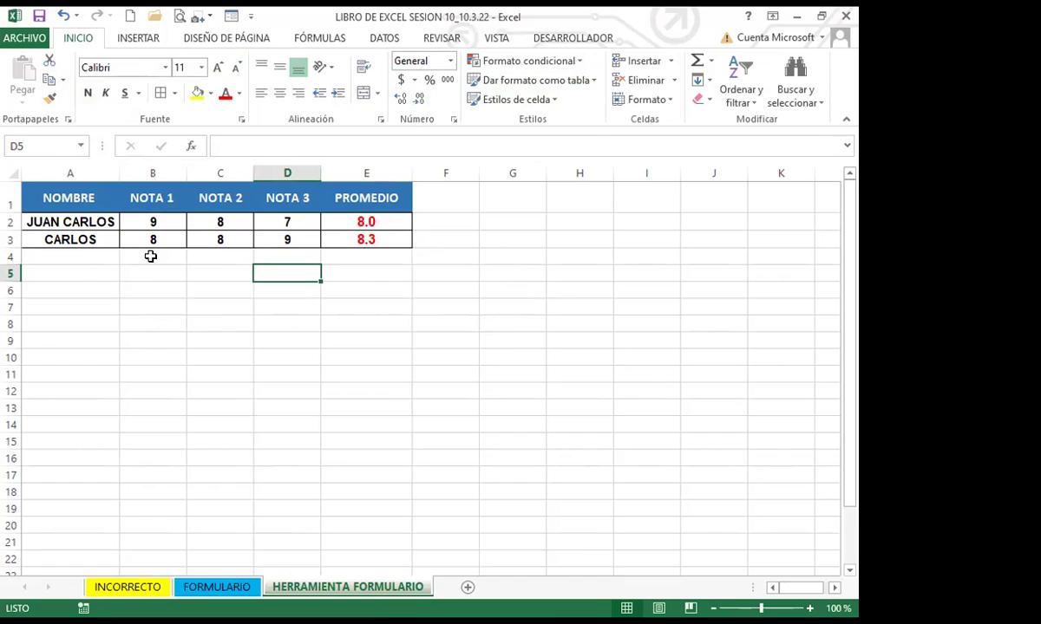
{"action": "left_click", "coordinate": [90, 239]}
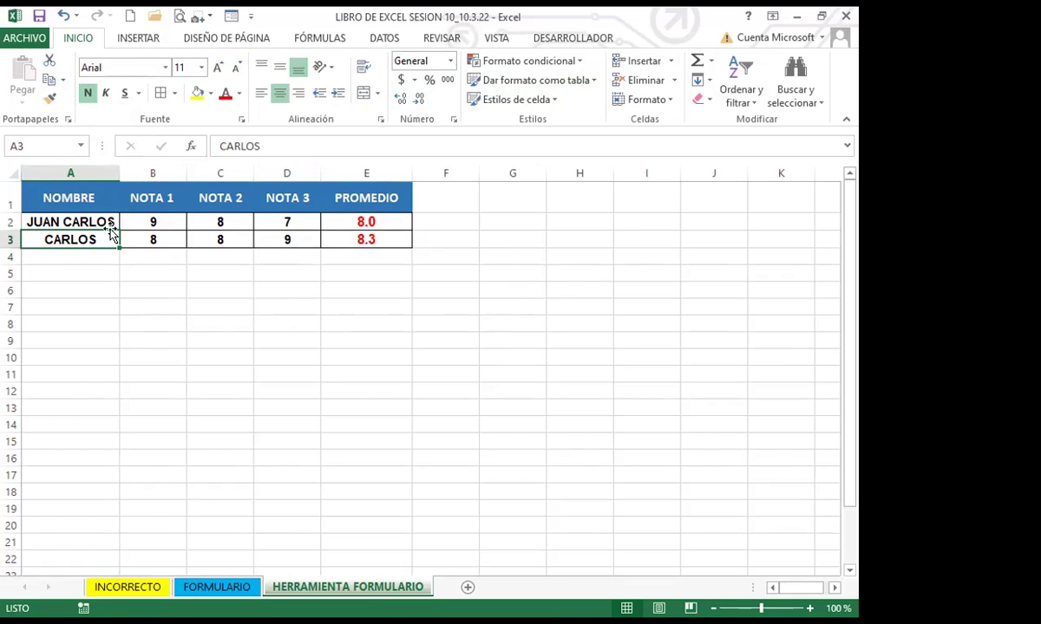
Start a new data-form record for a third student, entering their name and grades 8, 7 and 7
{"action": "left_click", "coordinate": [229, 17]}
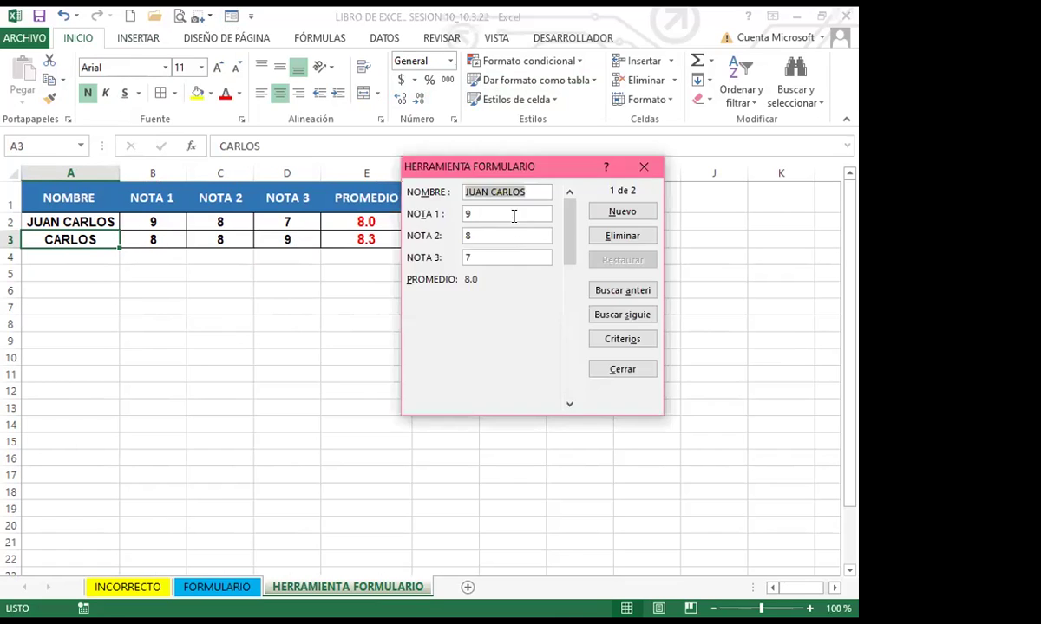
{"action": "left_click", "coordinate": [638, 214]}
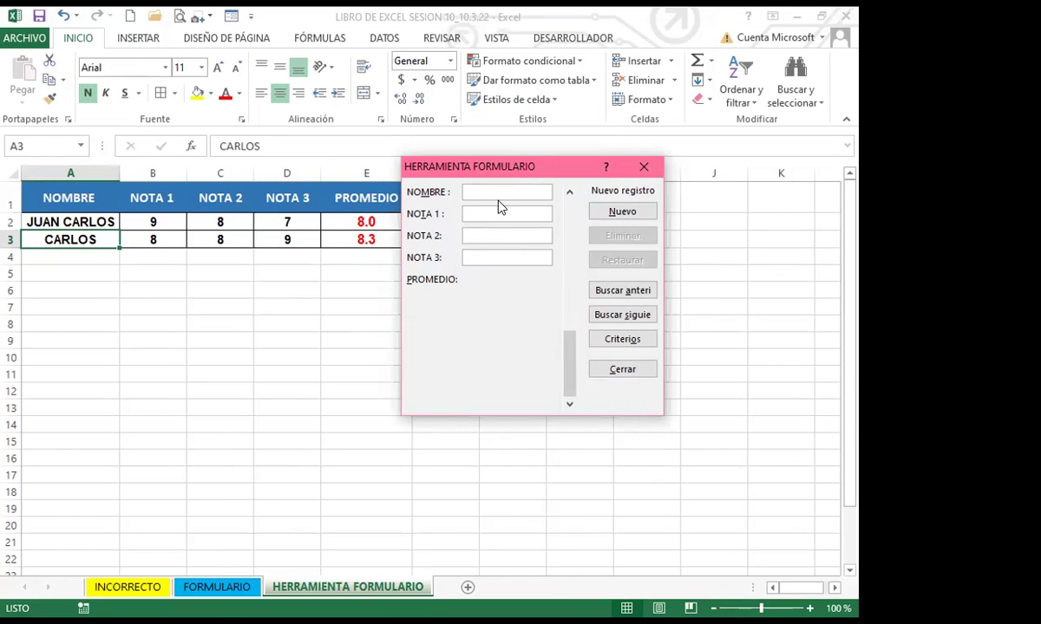
{"action": "type", "text": "MARIA"}
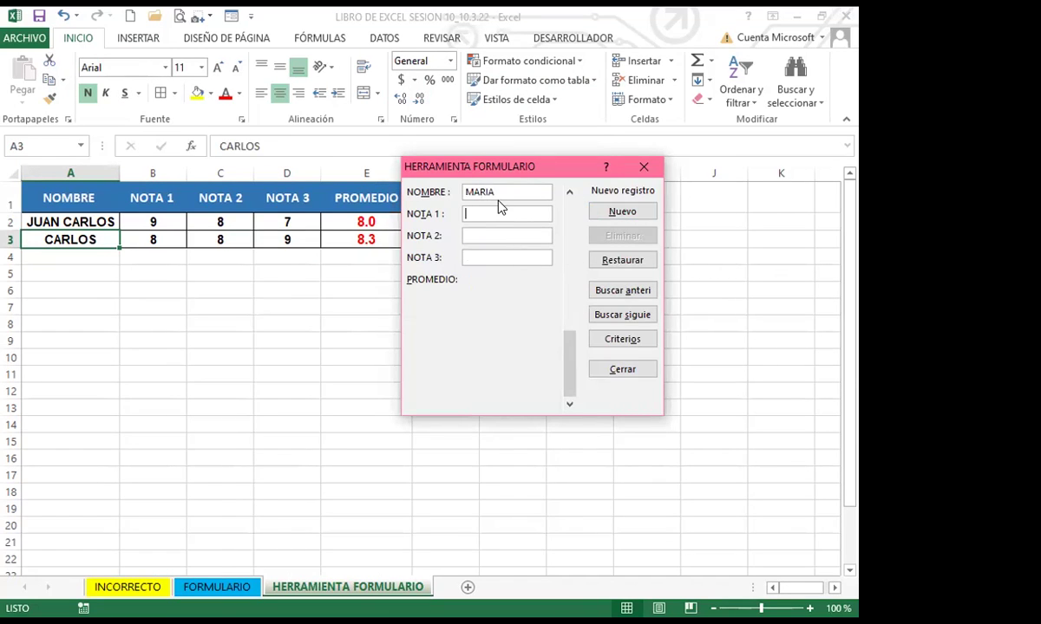
{"action": "type", "text": "8"}
{"action": "key", "text": "Tab"}
{"action": "type", "text": "7"}
{"action": "key", "text": "Tab"}
{"action": "type", "text": "7"}
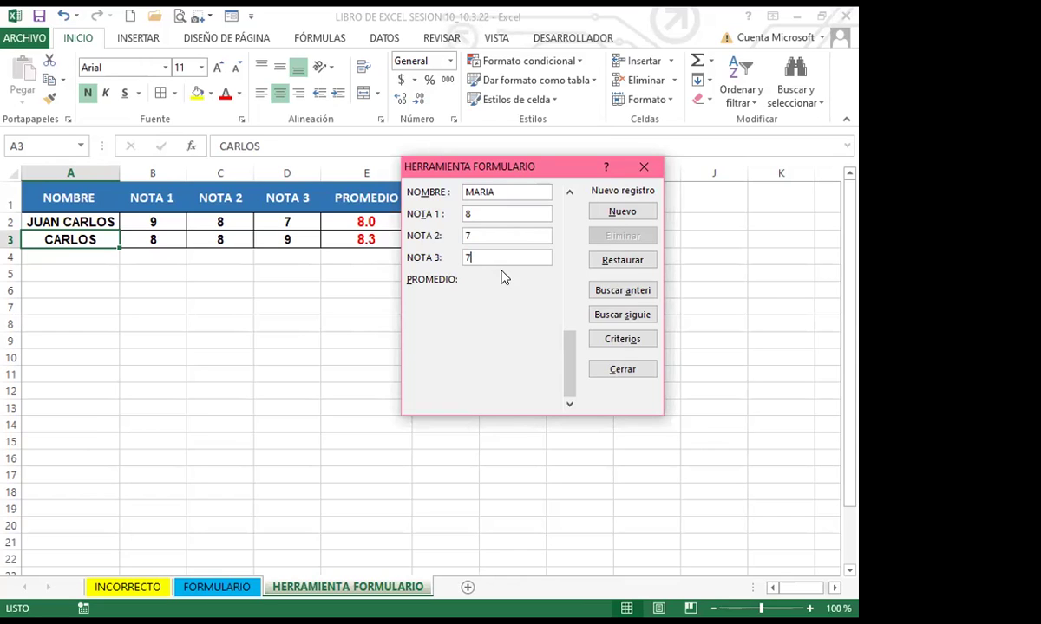
Save the student record with grades 8, 7, 7 as a new row and close the data form
{"action": "left_click", "coordinate": [622, 214]}
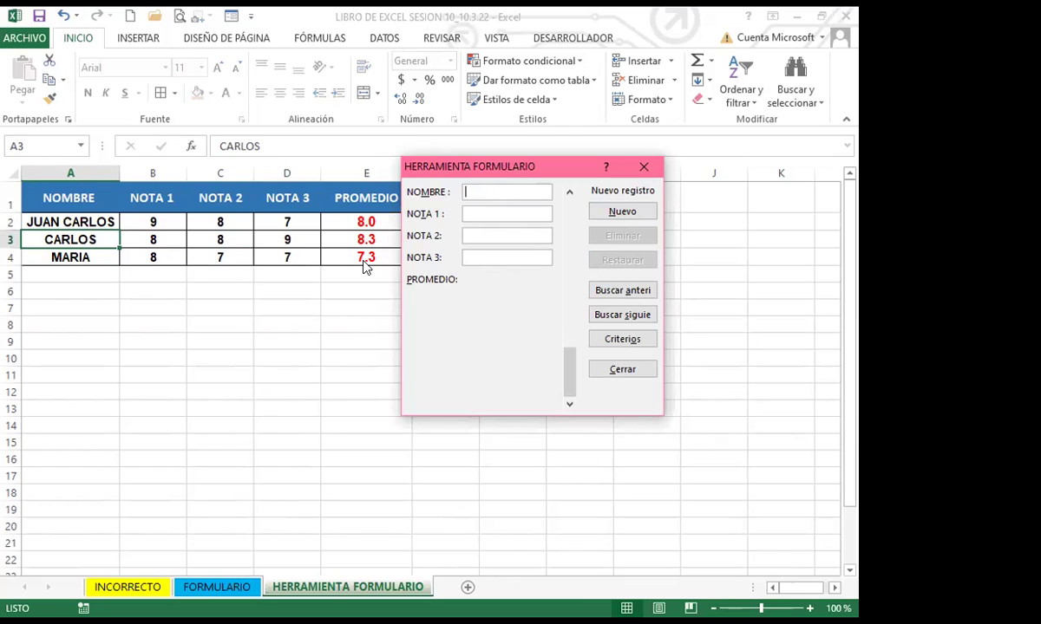
{"action": "left_click", "coordinate": [646, 166]}
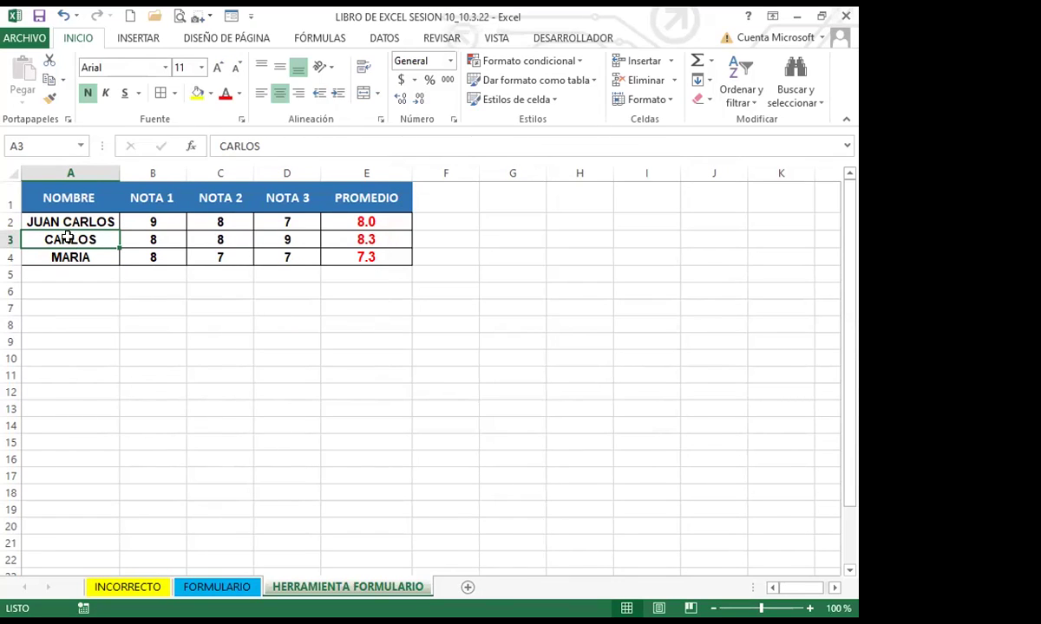
Insert a blank row at row 3 of the grade table
{"action": "left_click", "coordinate": [12, 240]}
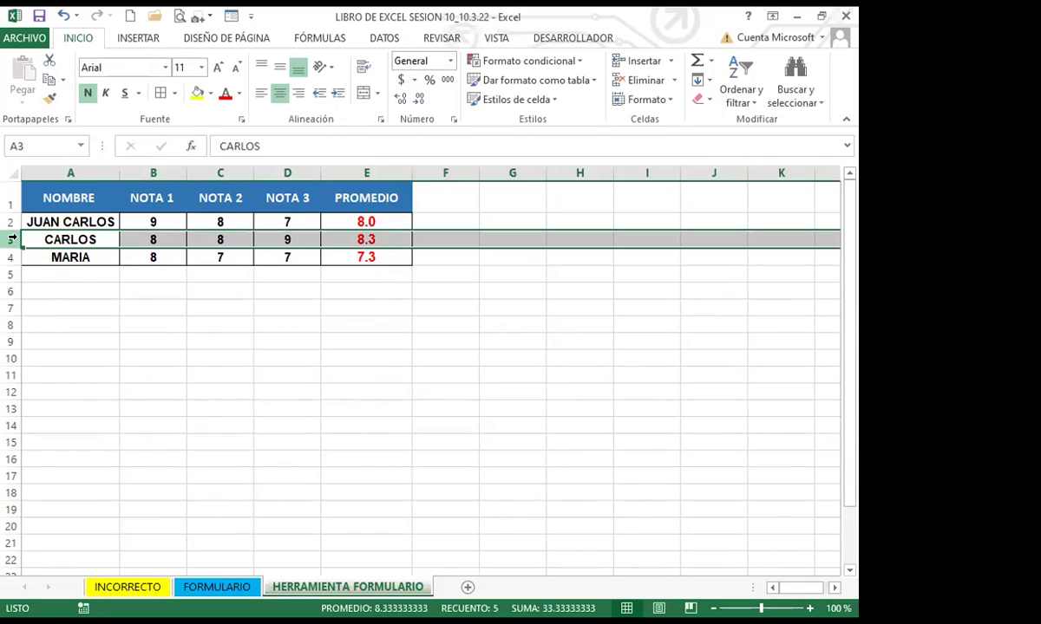
{"action": "left_click", "coordinate": [617, 60]}
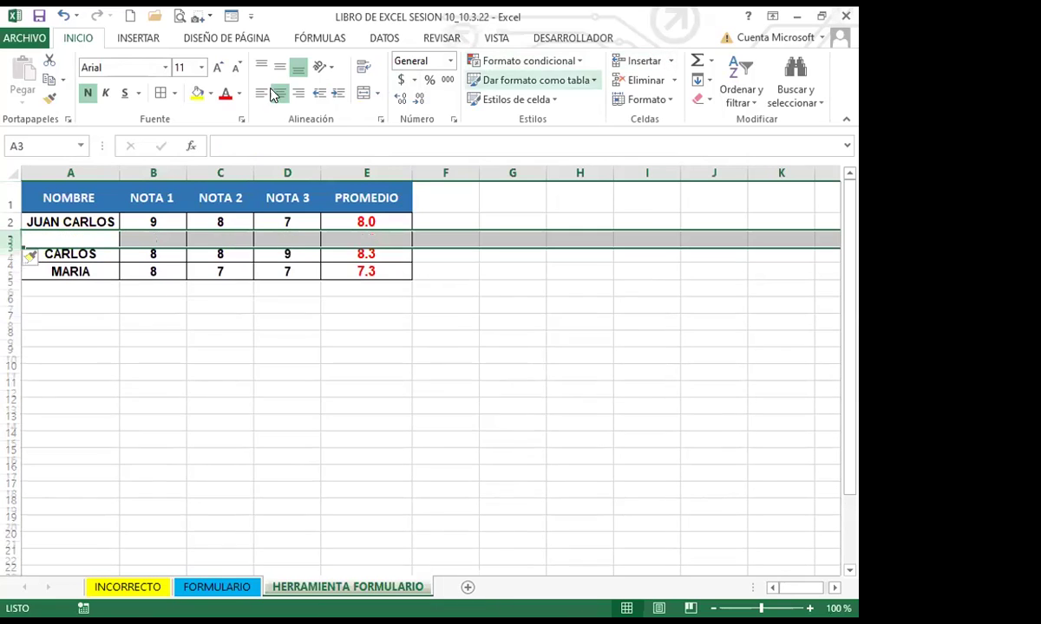
{"action": "left_click", "coordinate": [53, 234]}
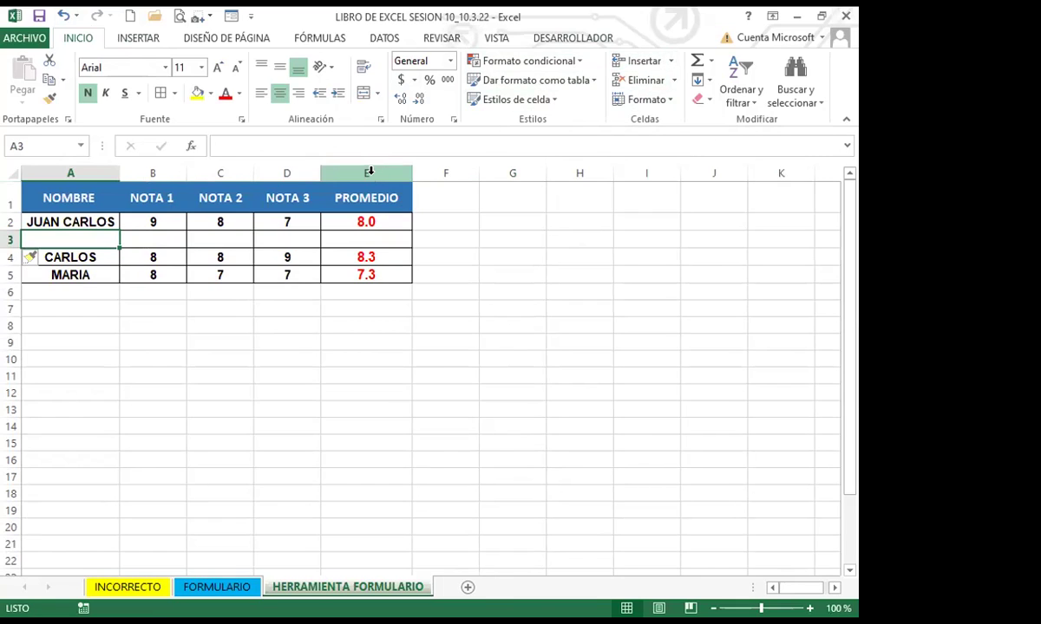
Keep the blank row 3 and reopen the data form at record 1 of 4
{"action": "left_click", "coordinate": [331, 172]}
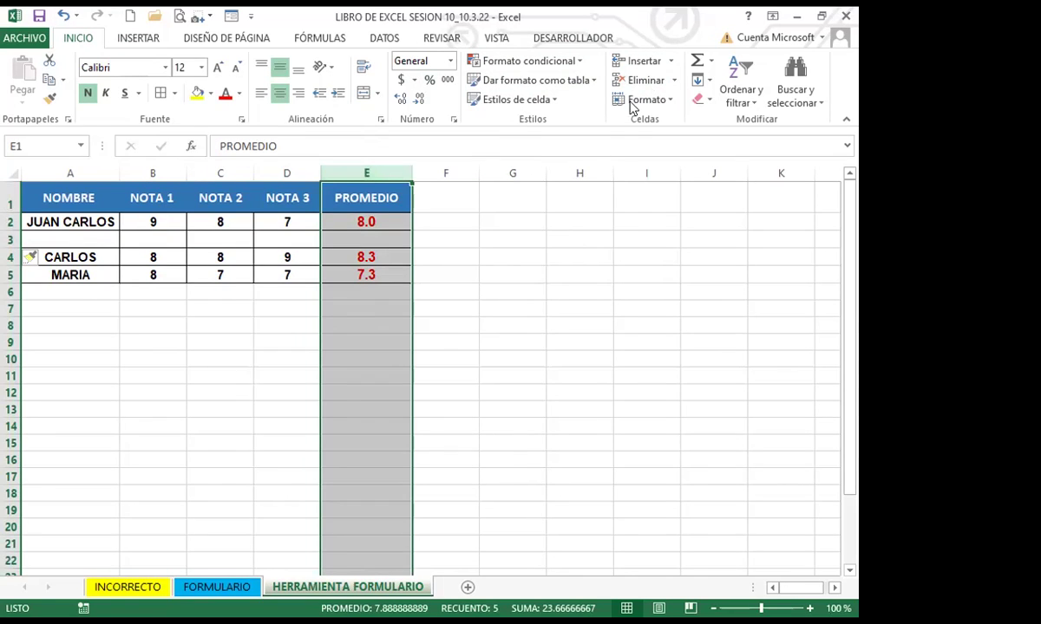
{"action": "left_click", "coordinate": [23, 240]}
{"action": "left_click", "coordinate": [11, 239]}
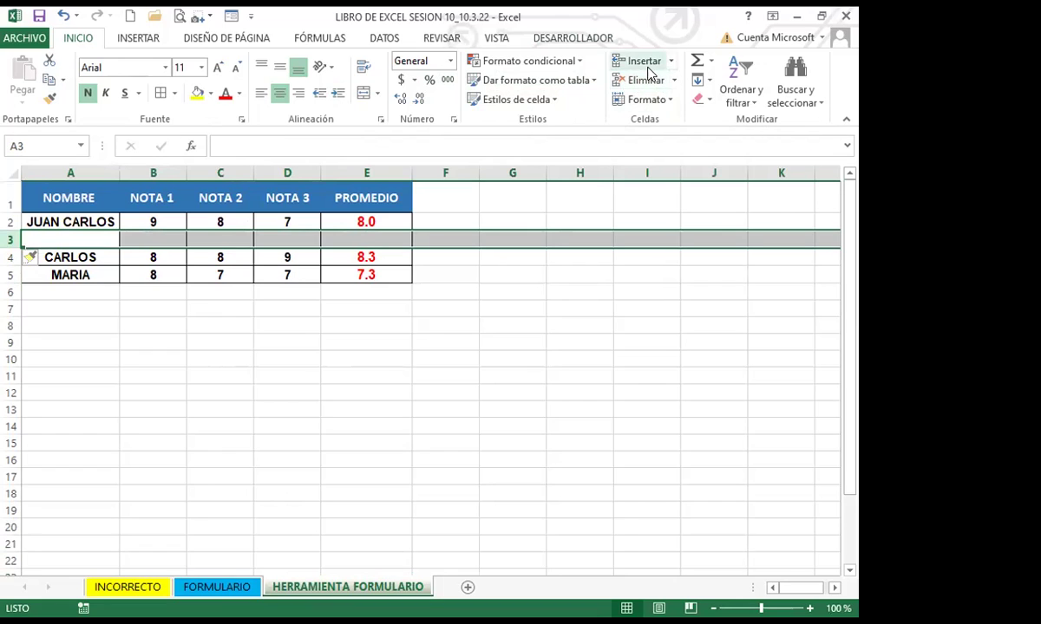
{"action": "left_click", "coordinate": [674, 80]}
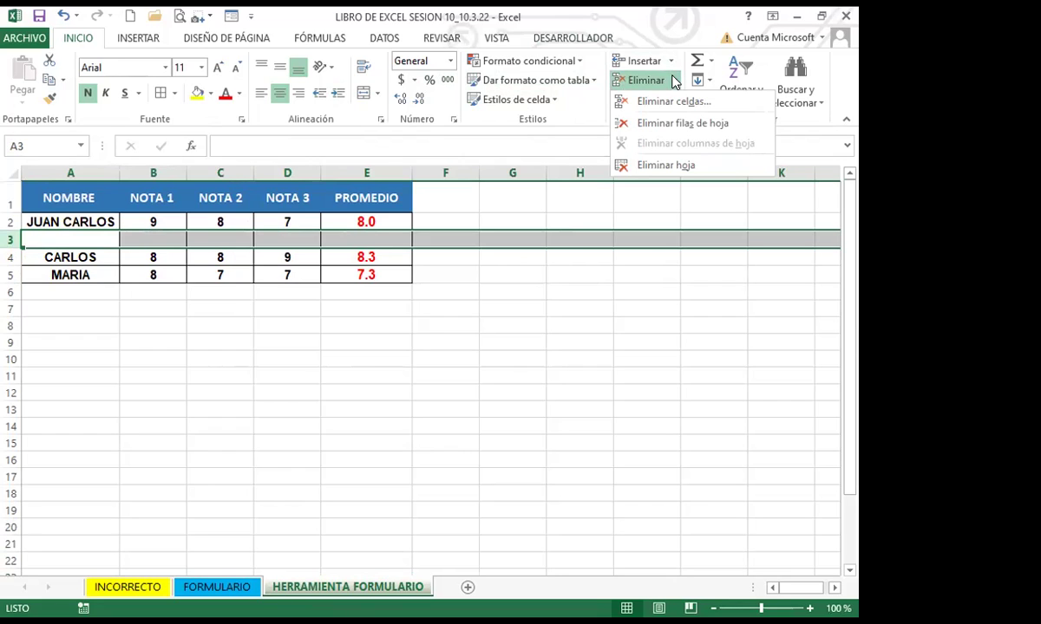
{"action": "left_click", "coordinate": [32, 235]}
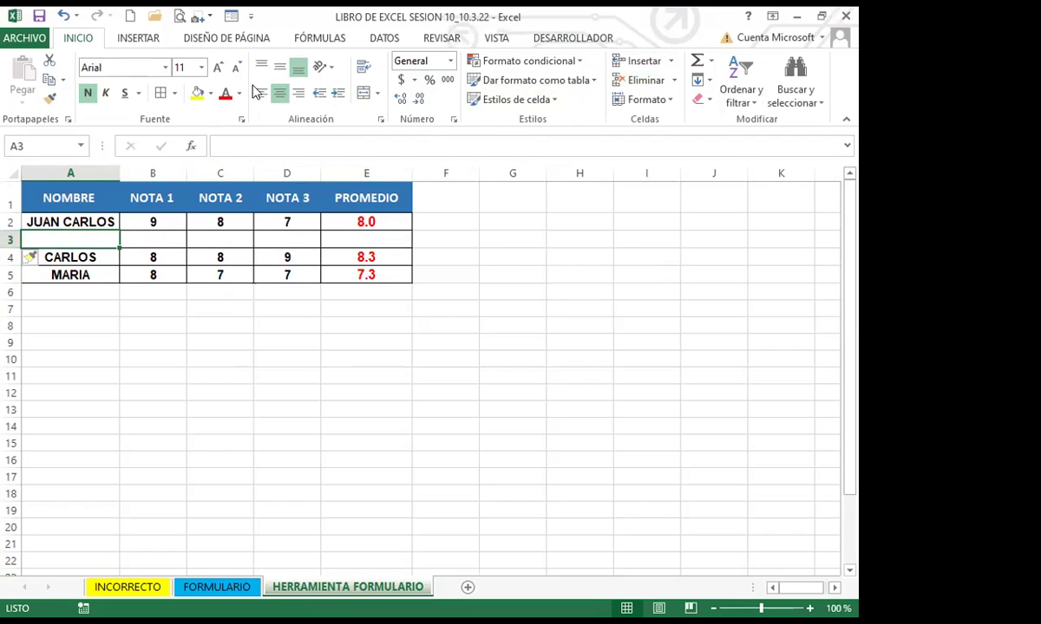
{"action": "left_click", "coordinate": [231, 15]}
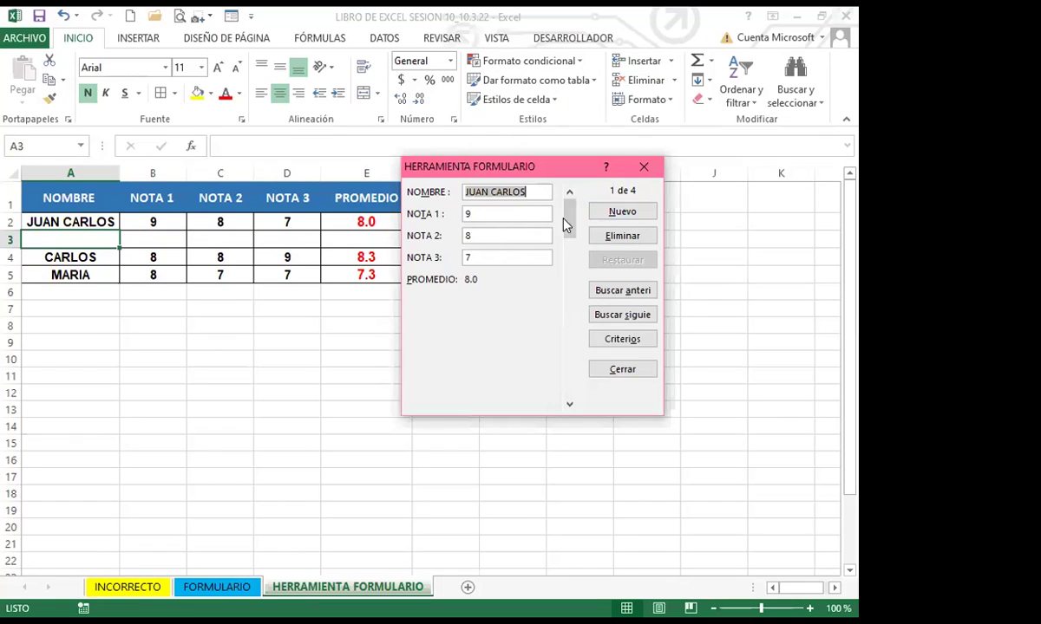
Fill blank record 2 with the student's name and grades 9, 8, 7, then save and close the form
{"action": "left_click", "coordinate": [569, 404]}
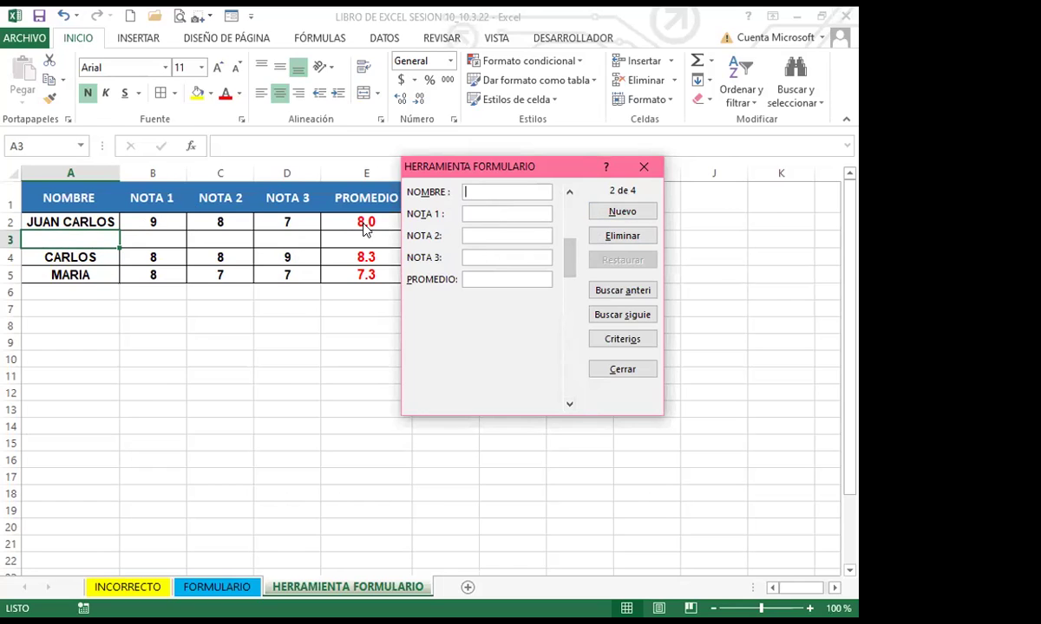
{"action": "left_click", "coordinate": [569, 192]}
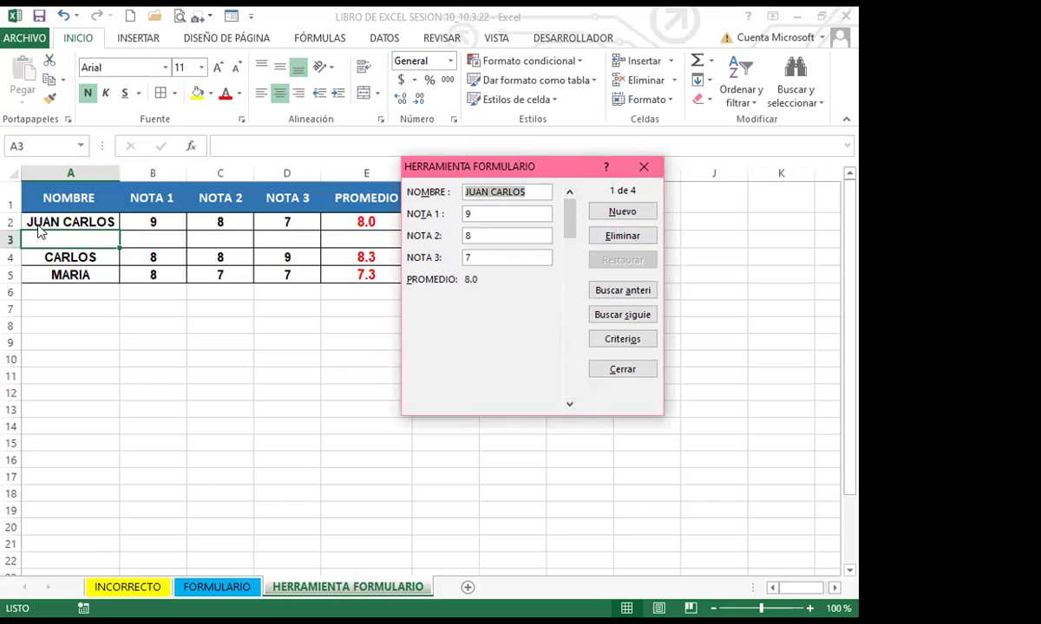
{"action": "left_click", "coordinate": [570, 405]}
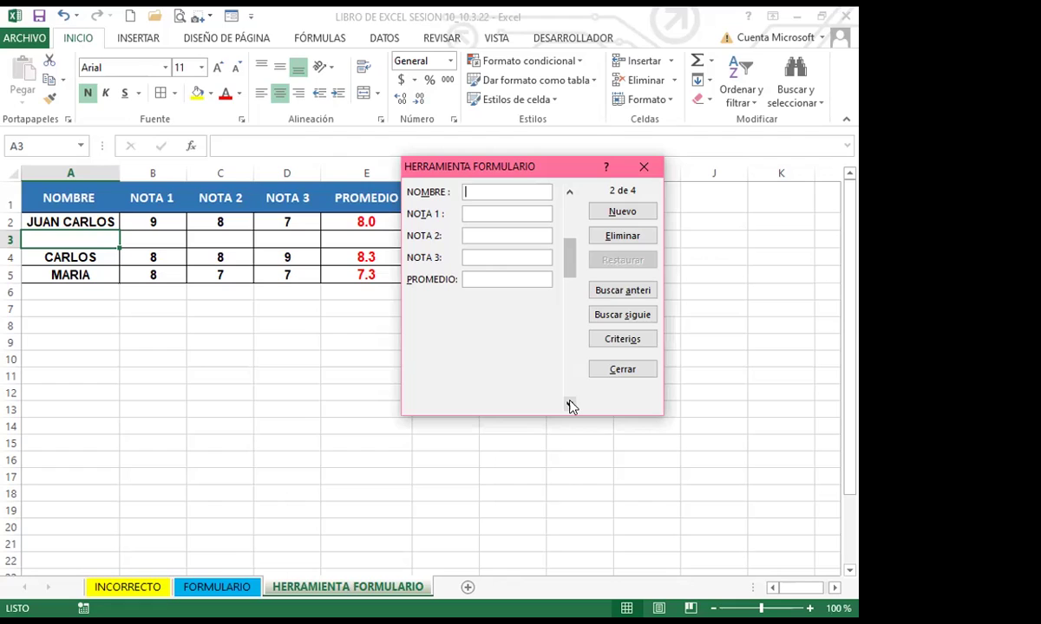
{"action": "type", "text": "CECILIA"}
{"action": "key", "text": "Tab"}
{"action": "type", "text": "9"}
{"action": "key", "text": "Tab"}
{"action": "type", "text": "8"}
{"action": "key", "text": "Tab"}
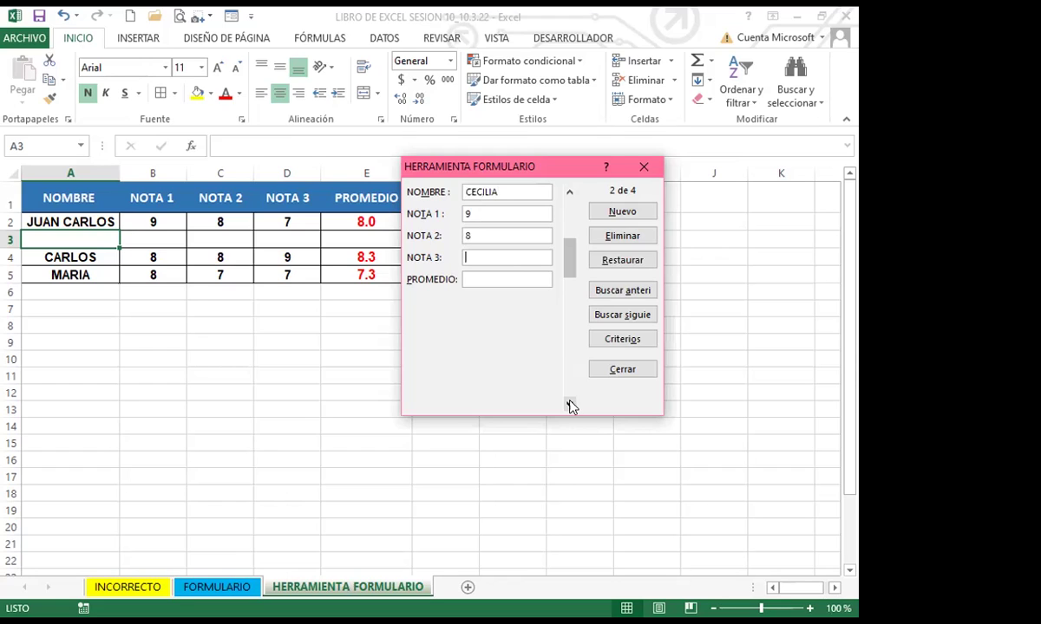
{"action": "type", "text": "7"}
{"action": "left_click", "coordinate": [601, 213]}
{"action": "left_click", "coordinate": [643, 166]}
Review row 3's cells, including the empty average in E3, and reopen the data form
{"action": "left_click", "coordinate": [283, 244]}
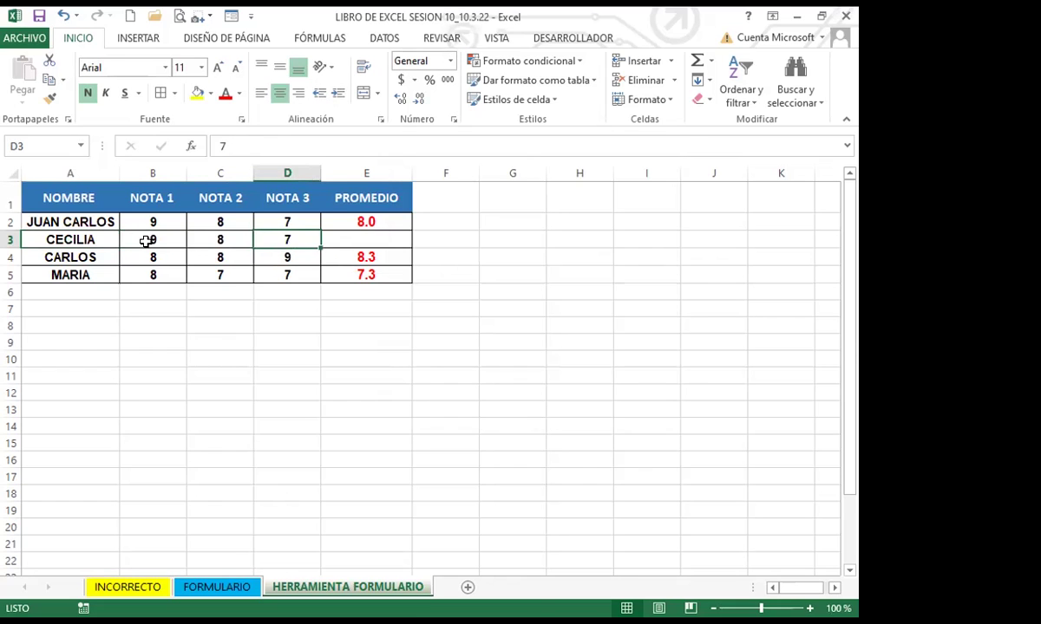
{"action": "left_click", "coordinate": [12, 240]}
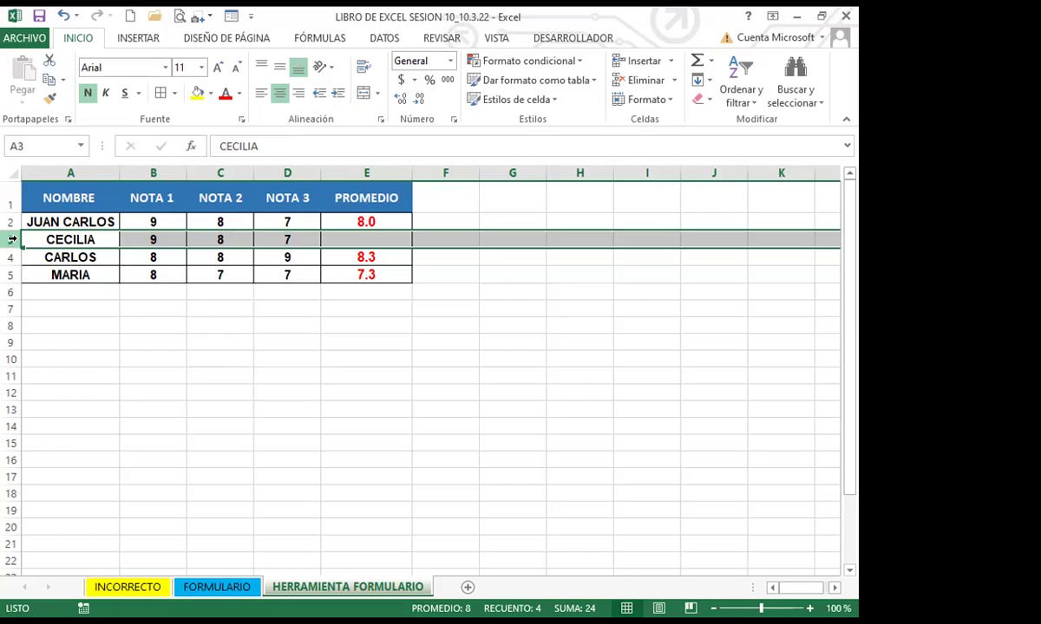
{"action": "left_click", "coordinate": [59, 323]}
{"action": "left_click", "coordinate": [86, 238]}
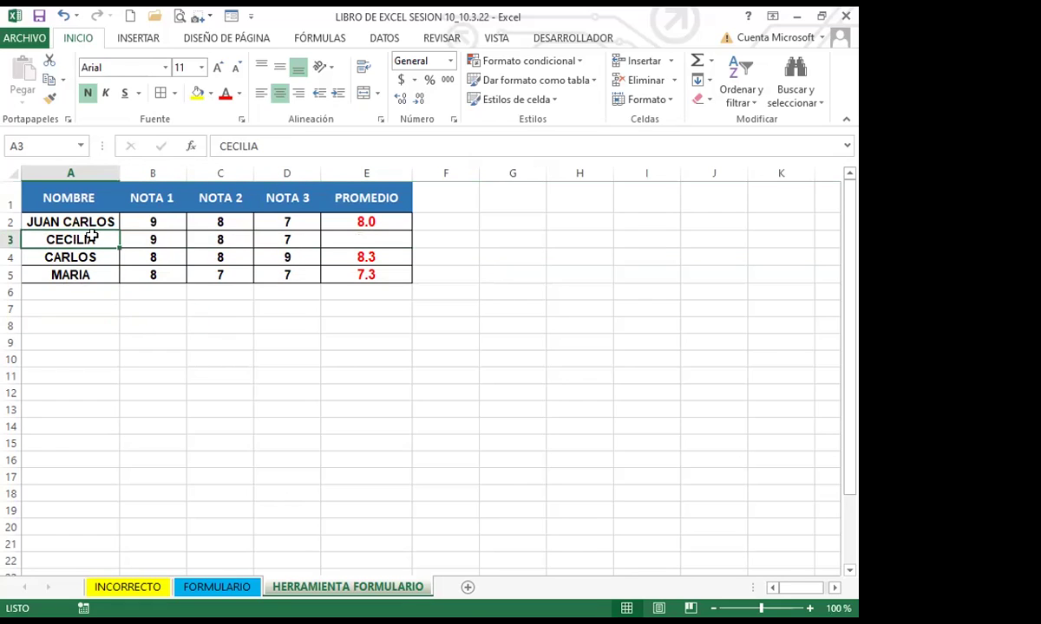
{"action": "left_click", "coordinate": [359, 234]}
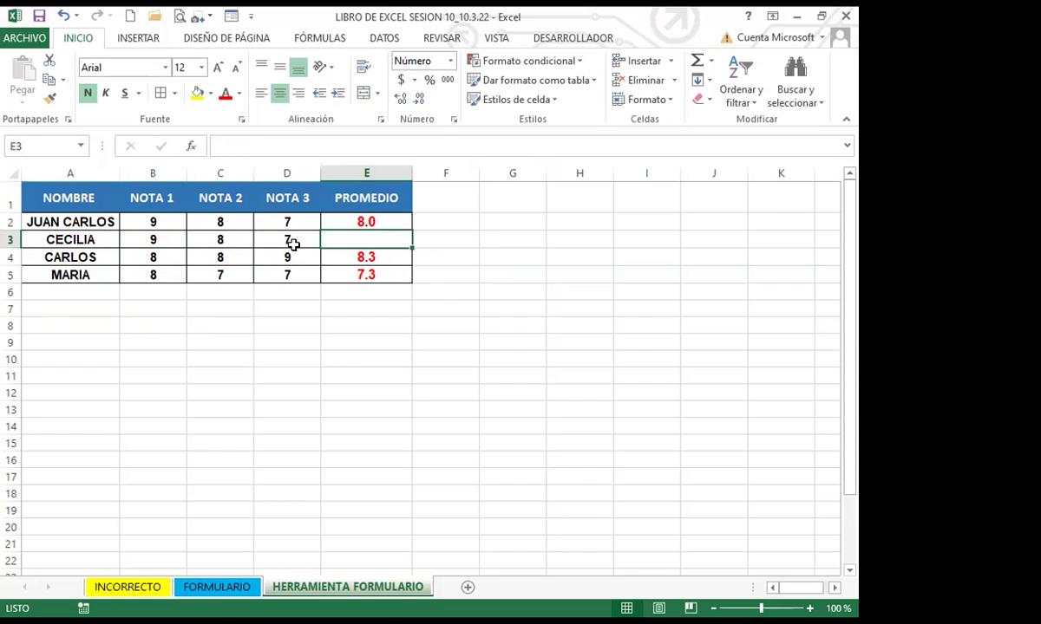
{"action": "left_click", "coordinate": [80, 236]}
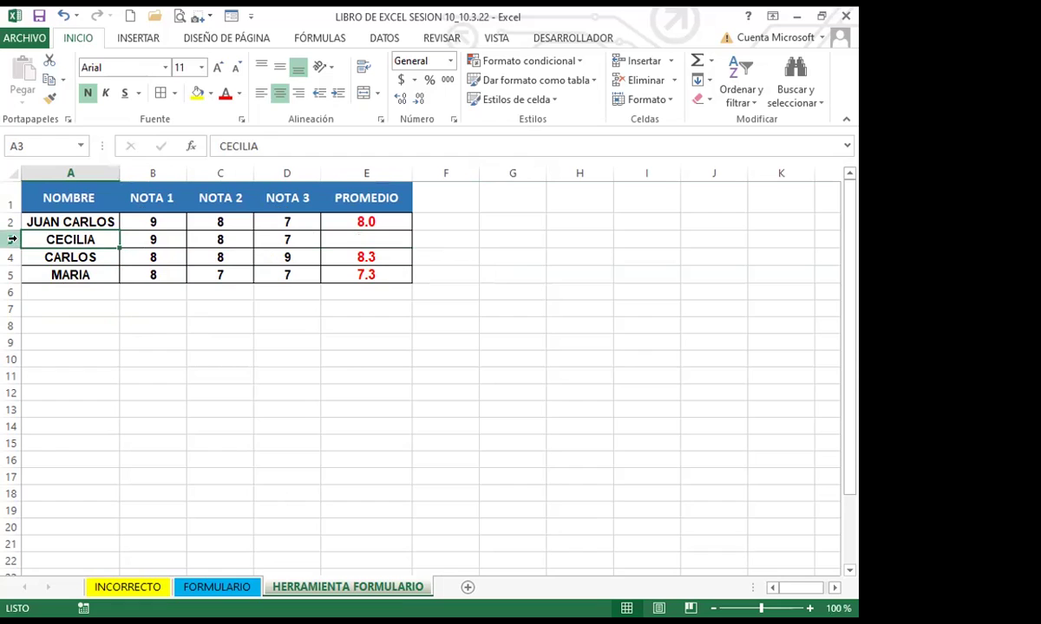
{"action": "left_click", "coordinate": [283, 240]}
{"action": "left_click", "coordinate": [233, 16]}
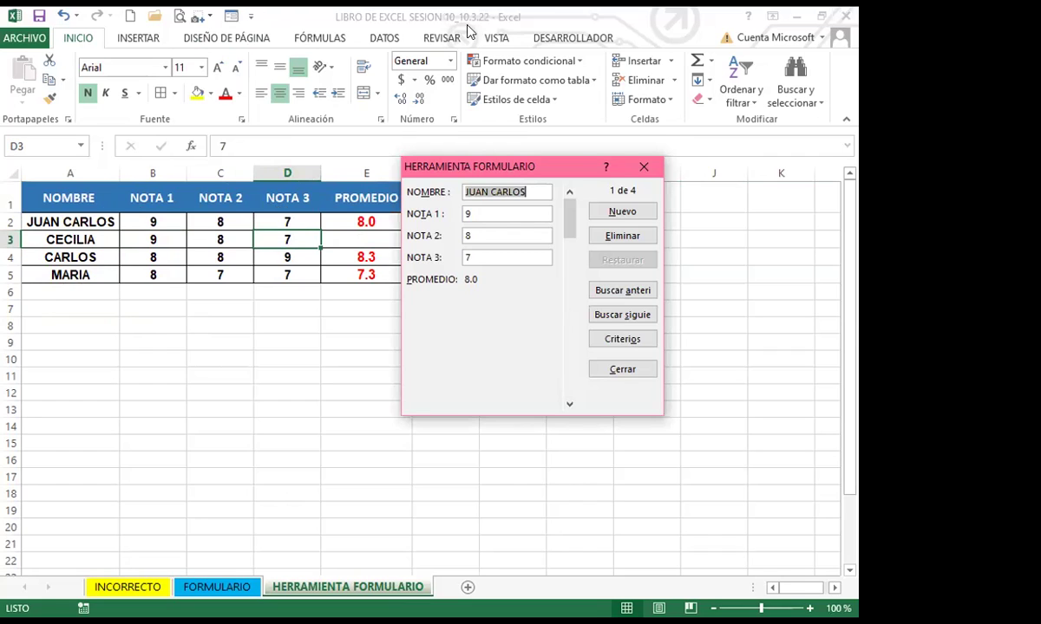
Close the form and fill the PROMEDIO formula from E2 down to E5, giving row 3 an 8.0 average
{"action": "left_click", "coordinate": [644, 166]}
{"action": "left_click", "coordinate": [334, 221]}
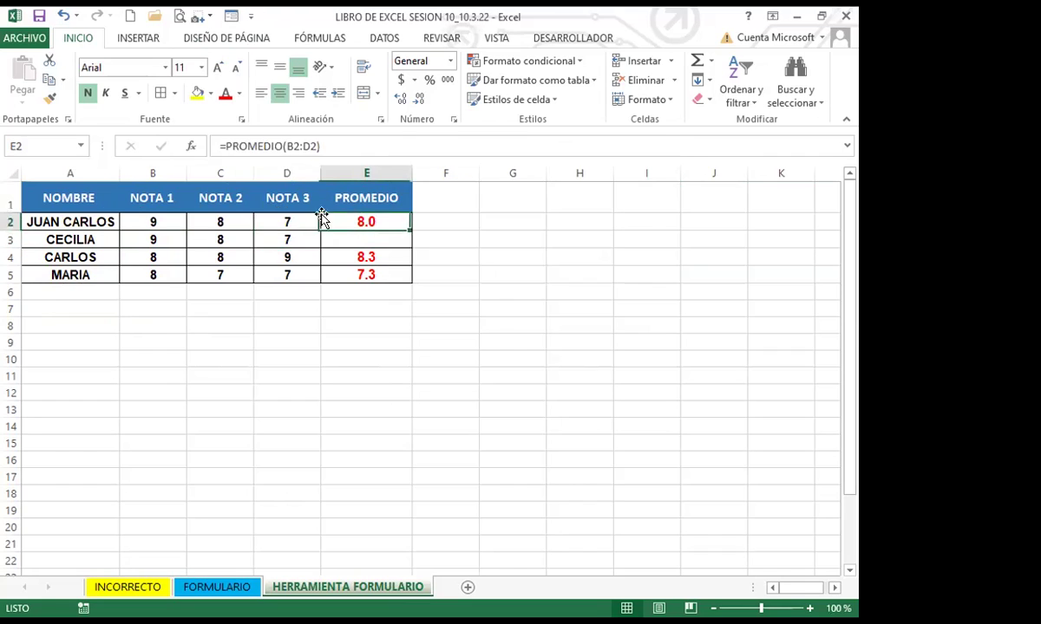
{"action": "left_click_drag", "start_coordinate": [409, 230], "coordinate": [410, 239]}
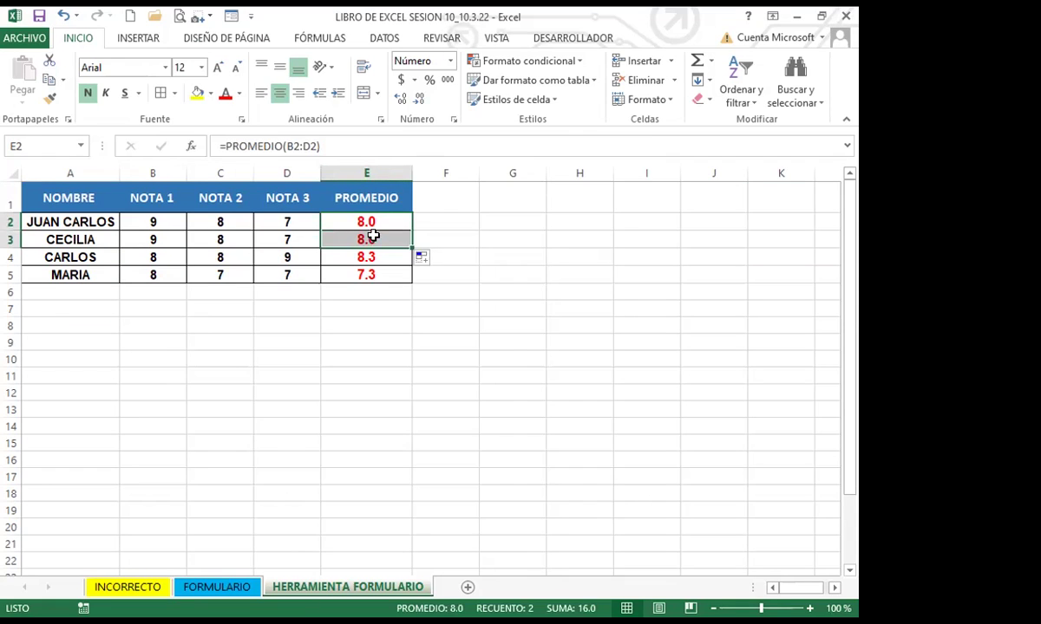
{"action": "left_click", "coordinate": [376, 222]}
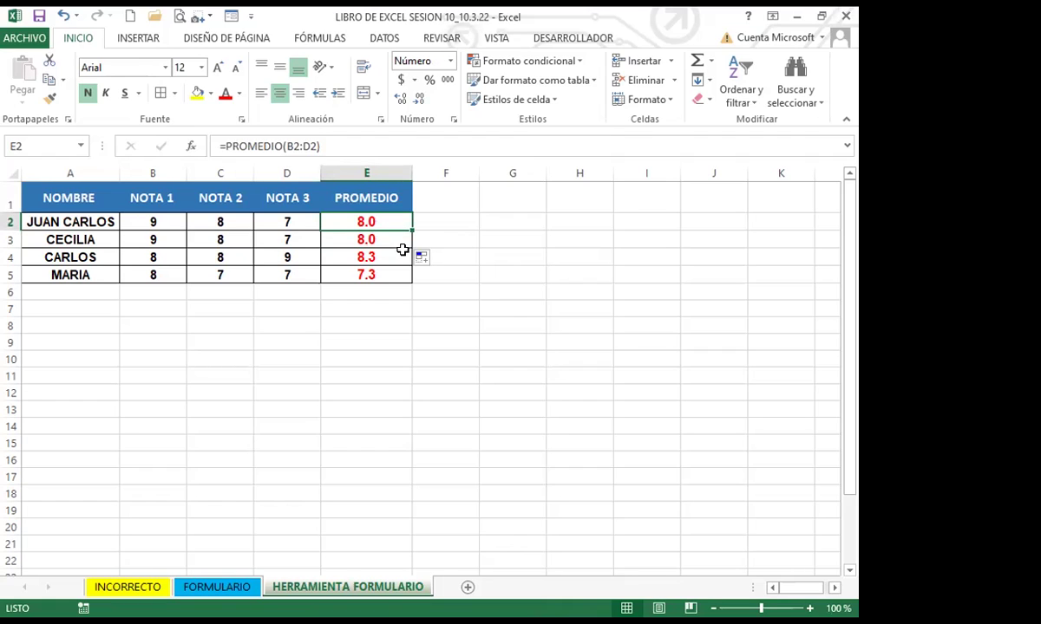
{"action": "left_click_drag", "start_coordinate": [410, 225], "coordinate": [395, 571]}
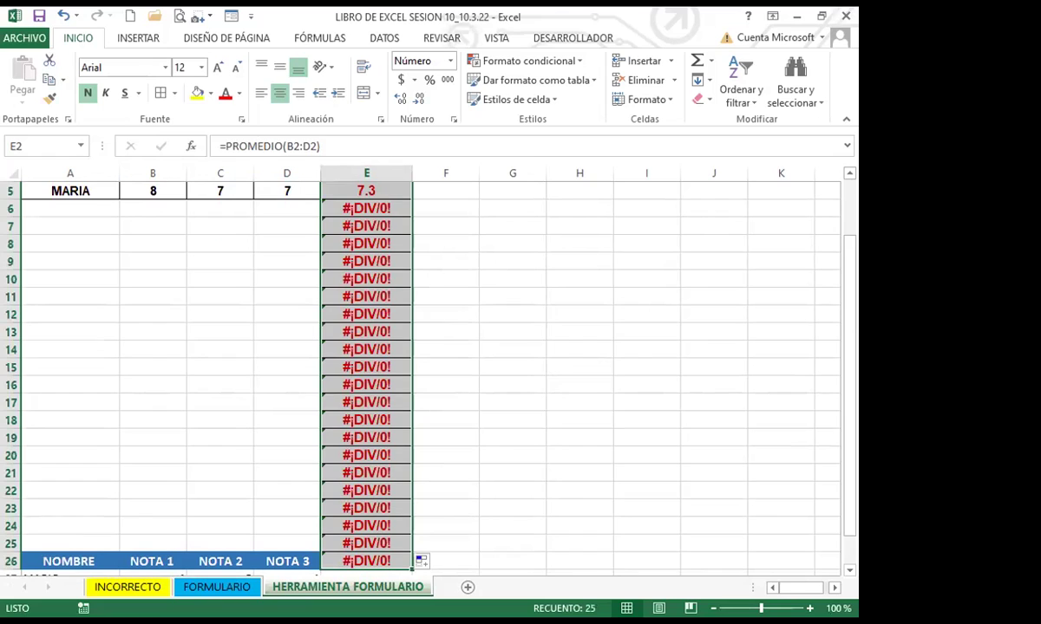
{"action": "key", "text": "ctrl+z"}
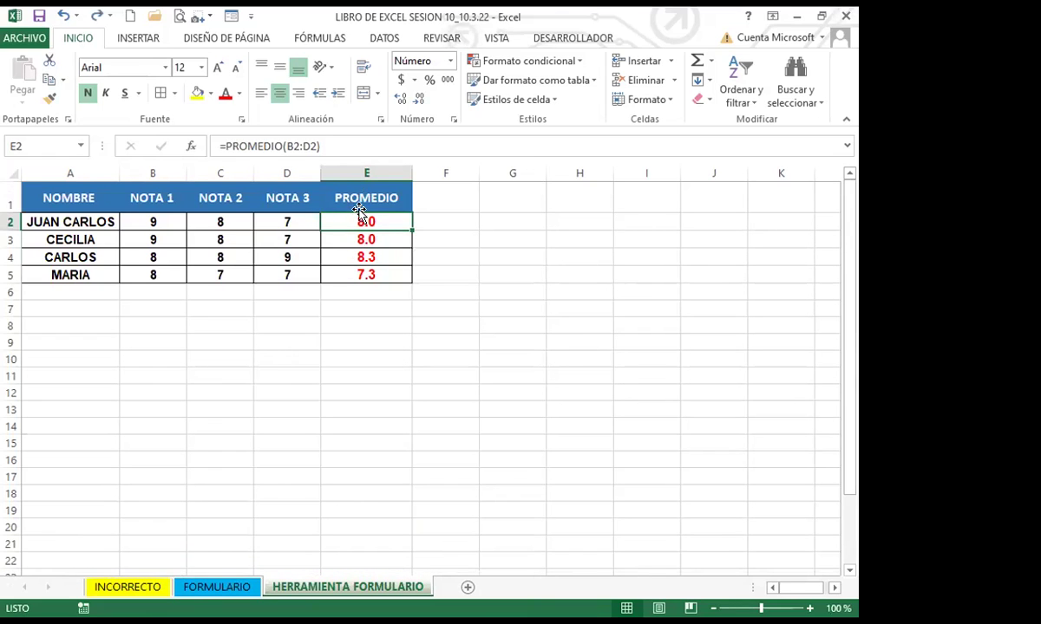
{"action": "double_click", "coordinate": [413, 231]}
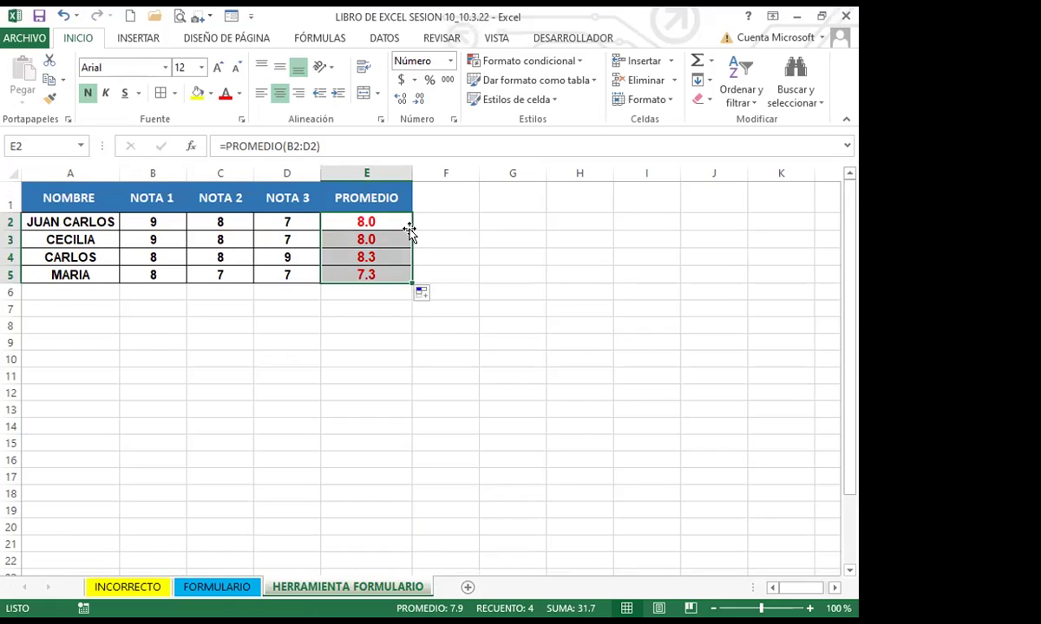
{"action": "left_click", "coordinate": [388, 223]}
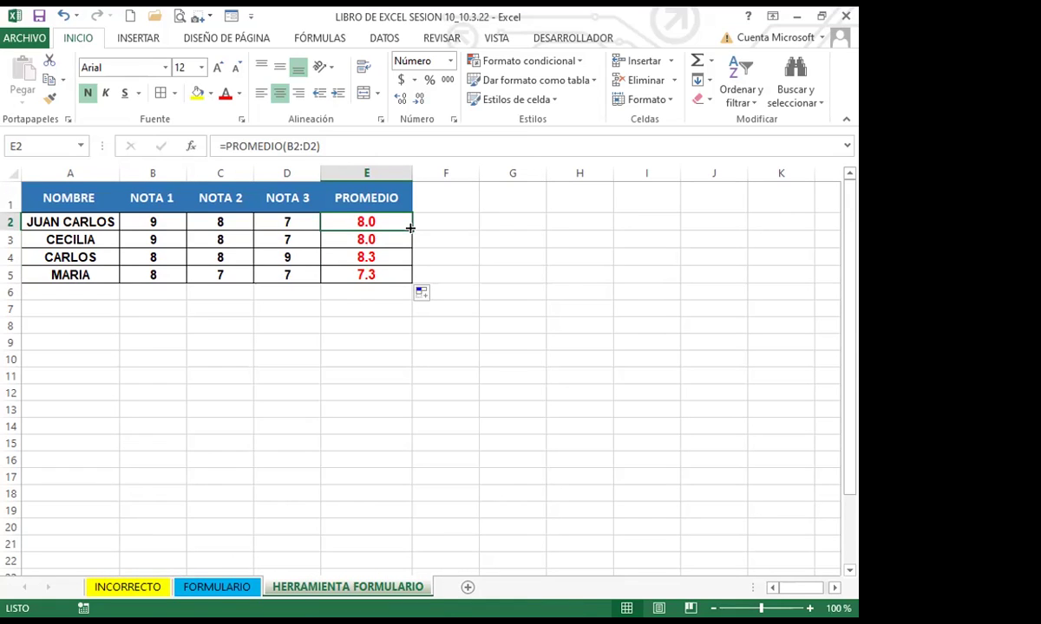
{"action": "double_click", "coordinate": [410, 227]}
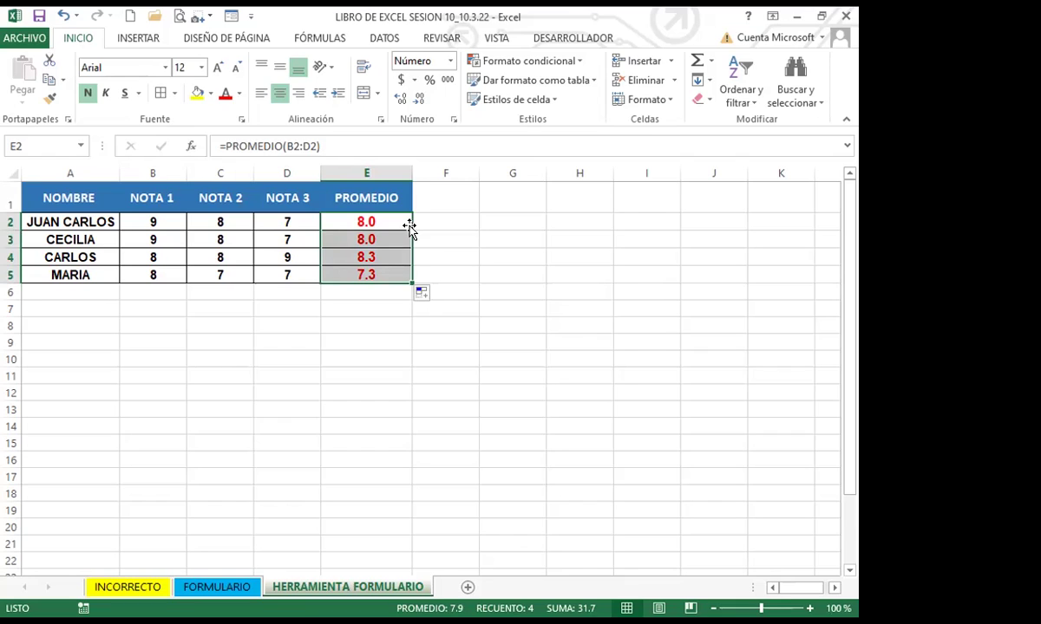
{"action": "left_click", "coordinate": [363, 222]}
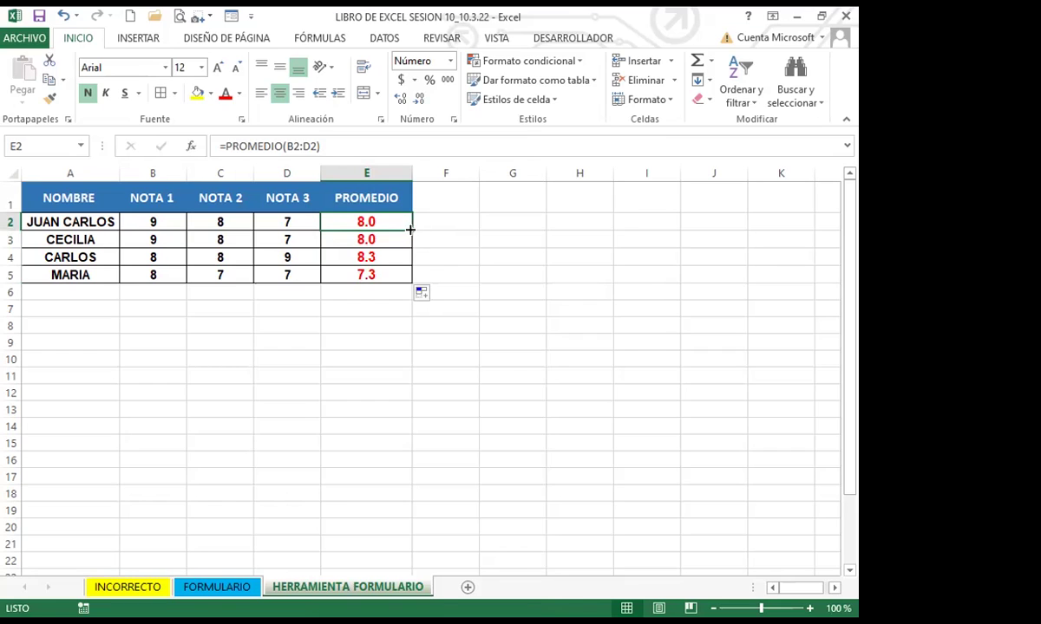
{"action": "key", "text": "ctrl+shift+Down"}
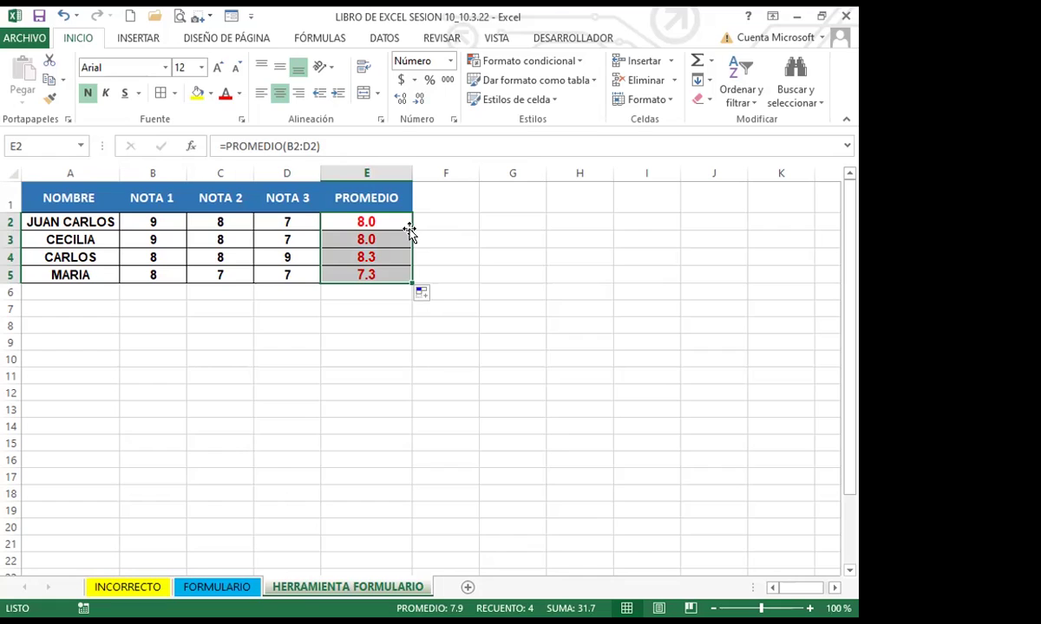
Review the table's cells and the E3 and E4 average formulas, then reopen the data form at record 1
{"action": "left_click", "coordinate": [207, 256]}
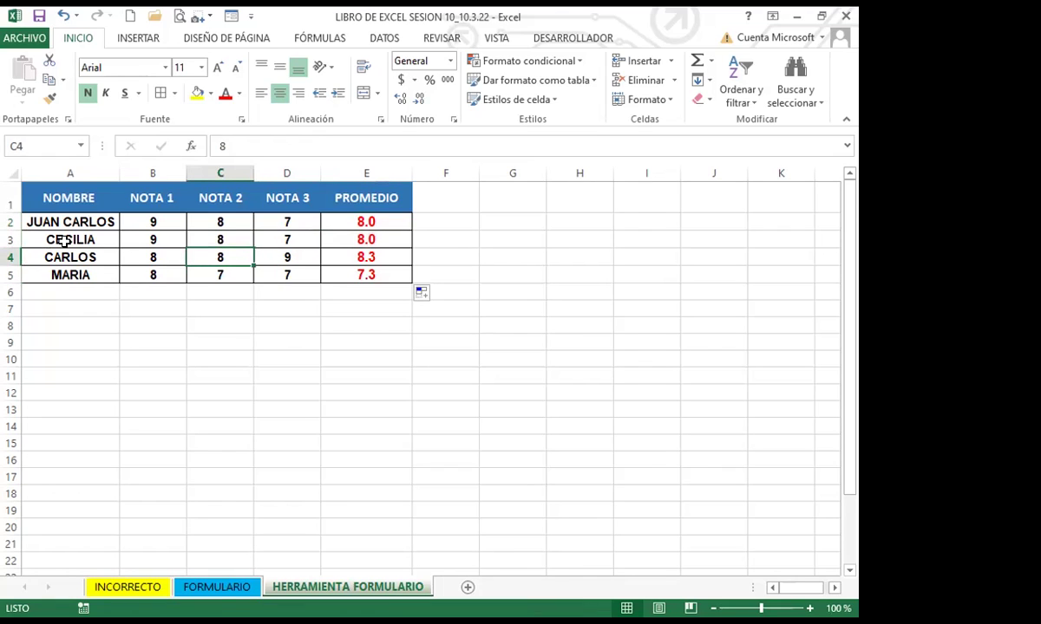
{"action": "left_click", "coordinate": [65, 241]}
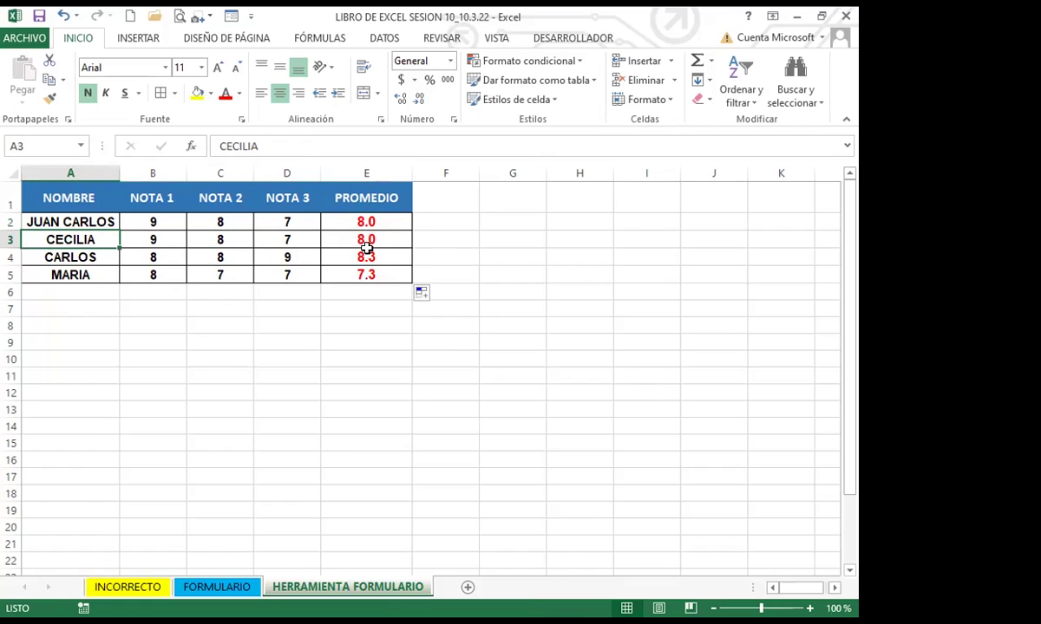
{"action": "left_click", "coordinate": [336, 239]}
{"action": "left_click", "coordinate": [260, 237]}
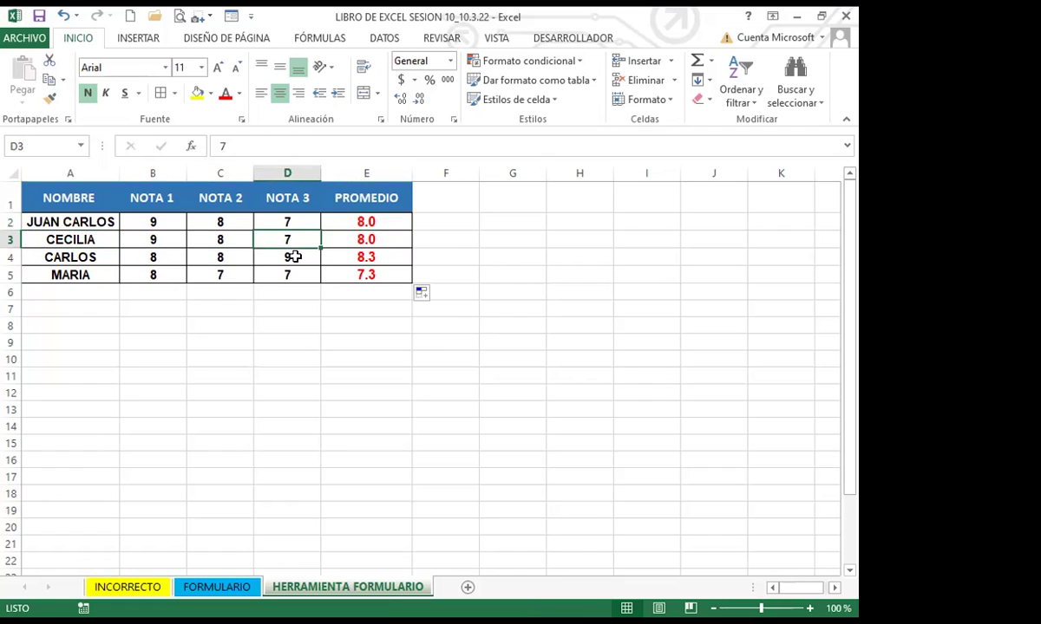
{"action": "left_click", "coordinate": [261, 267]}
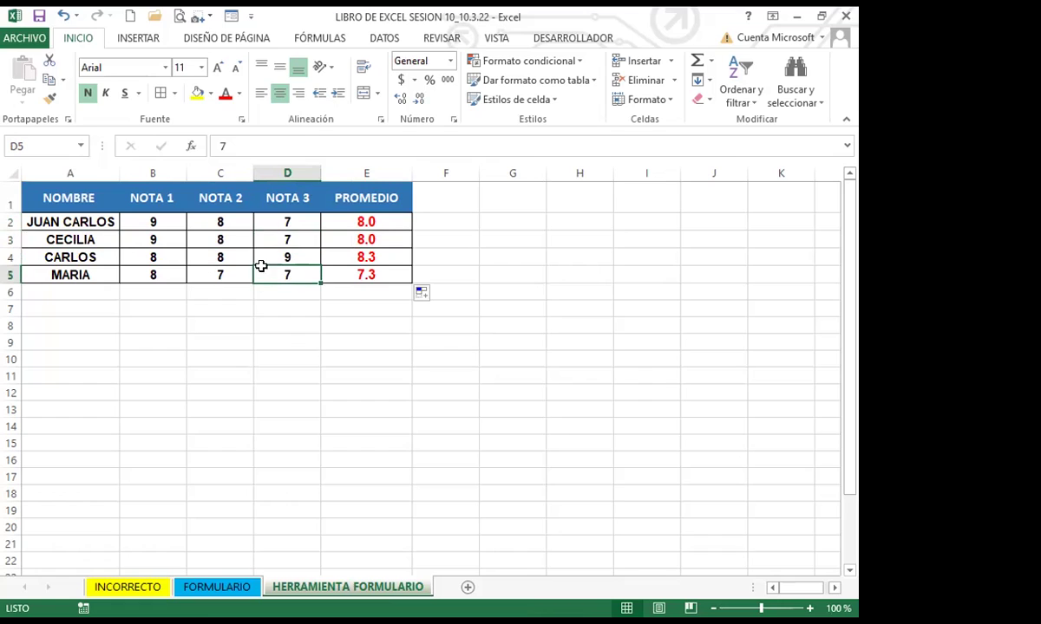
{"action": "left_click", "coordinate": [325, 254]}
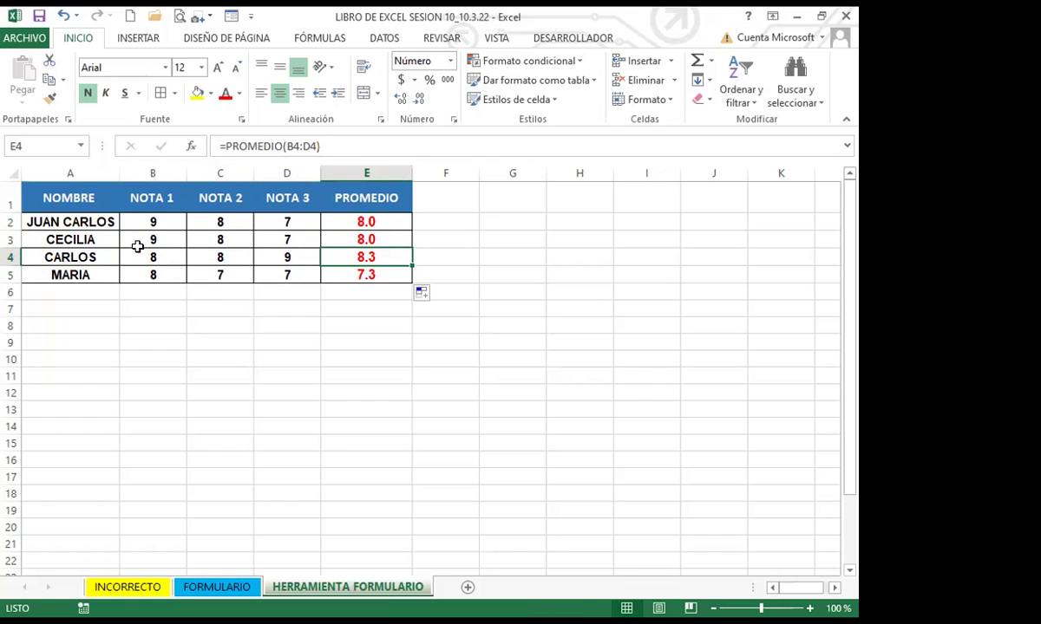
{"action": "left_click", "coordinate": [164, 254]}
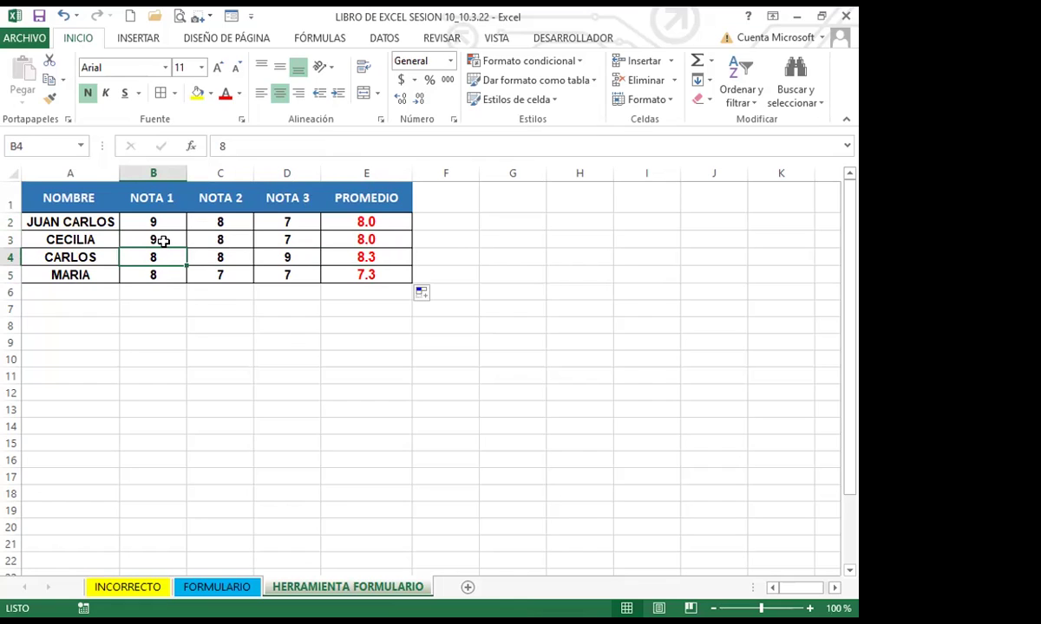
{"action": "left_click", "coordinate": [195, 321]}
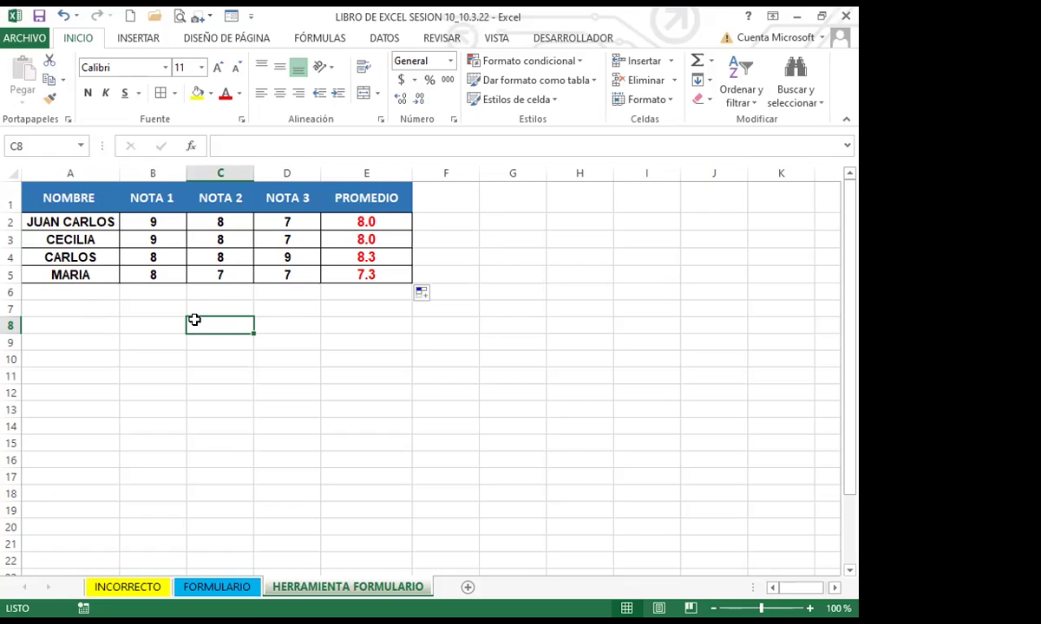
{"action": "left_click", "coordinate": [243, 199]}
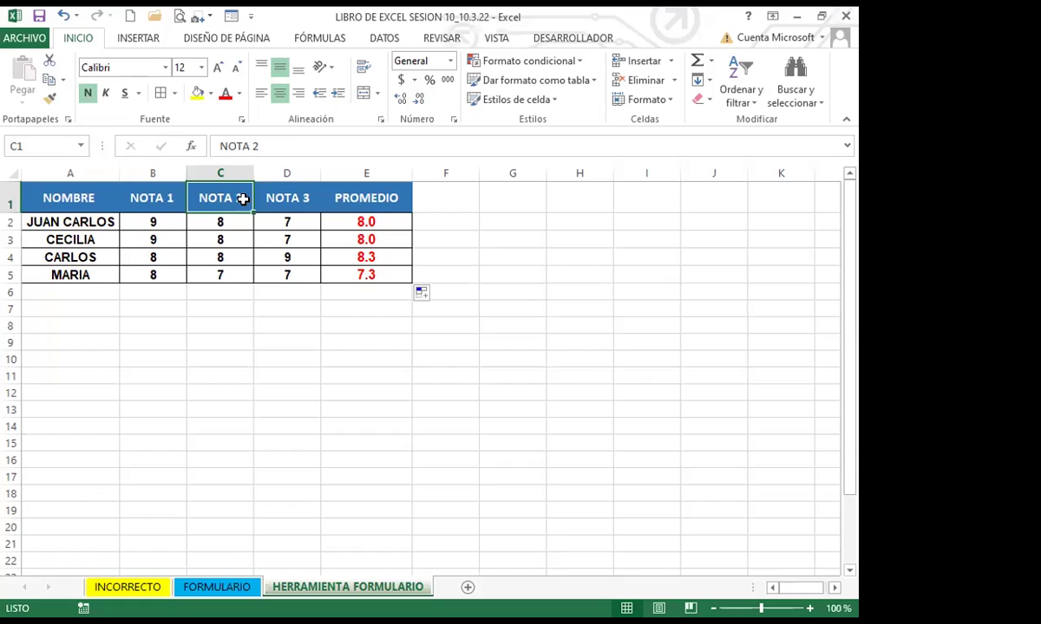
{"action": "left_click", "coordinate": [234, 240]}
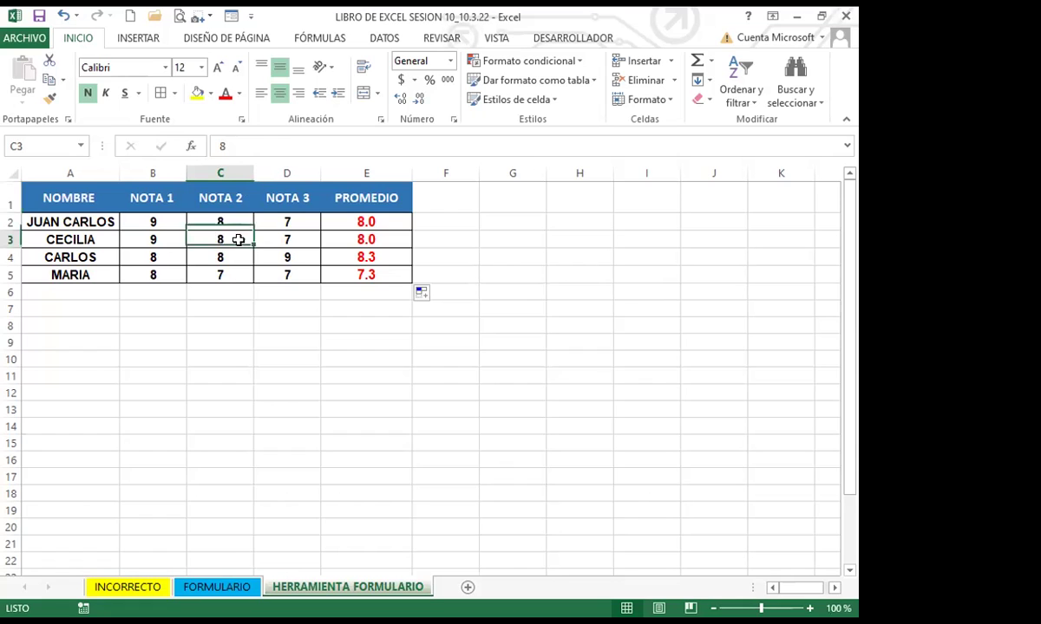
{"action": "left_click", "coordinate": [194, 21]}
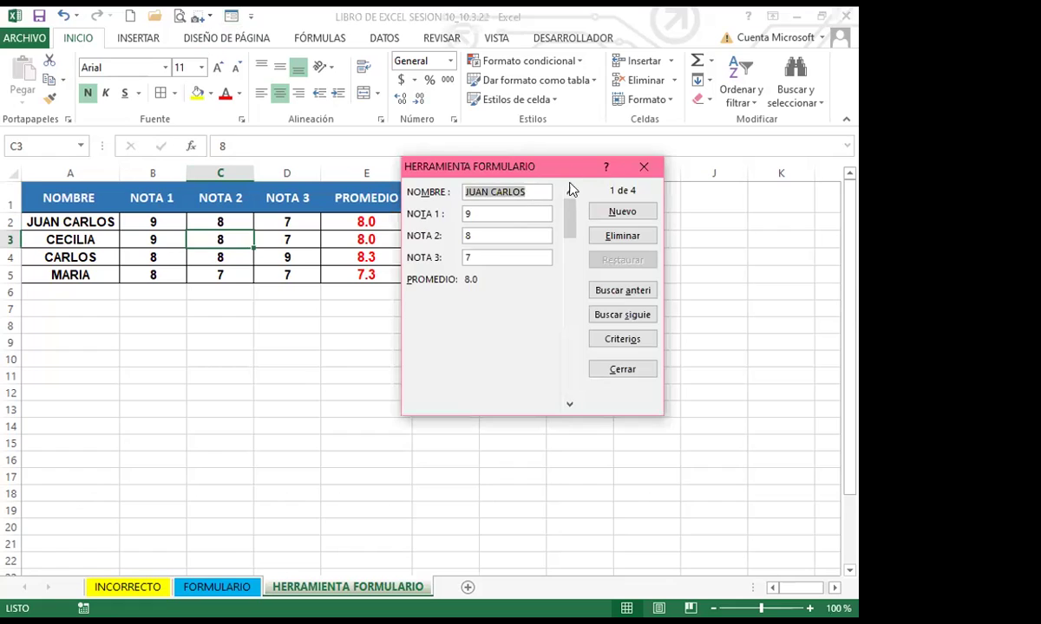
Close the form and merge C6:D7 and C9:D11 below the grades table
{"action": "left_click", "coordinate": [641, 168]}
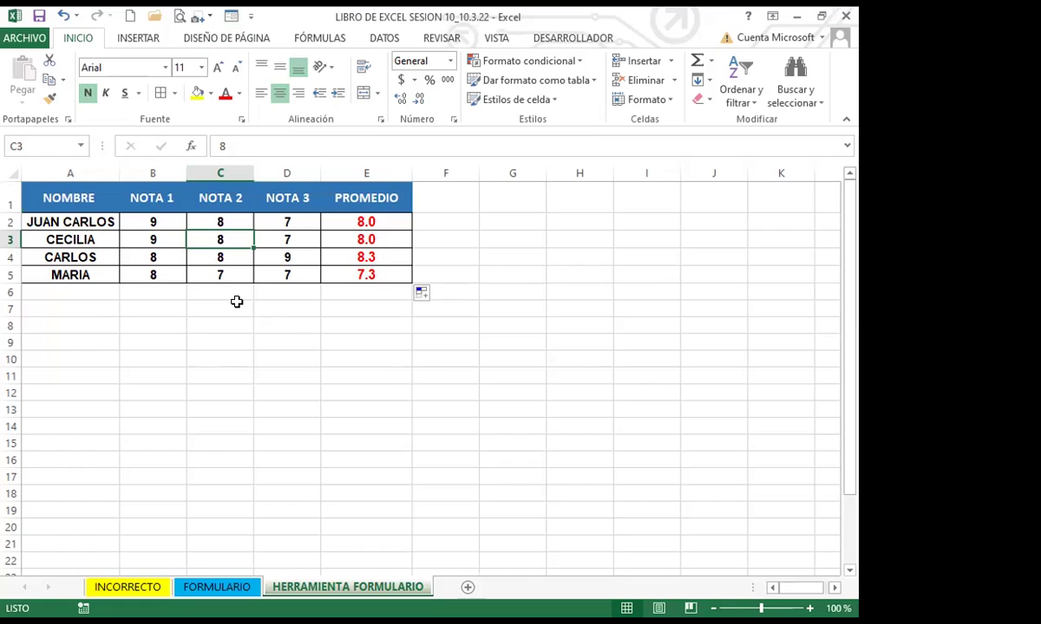
{"action": "left_click_drag", "start_coordinate": [232, 289], "coordinate": [274, 309]}
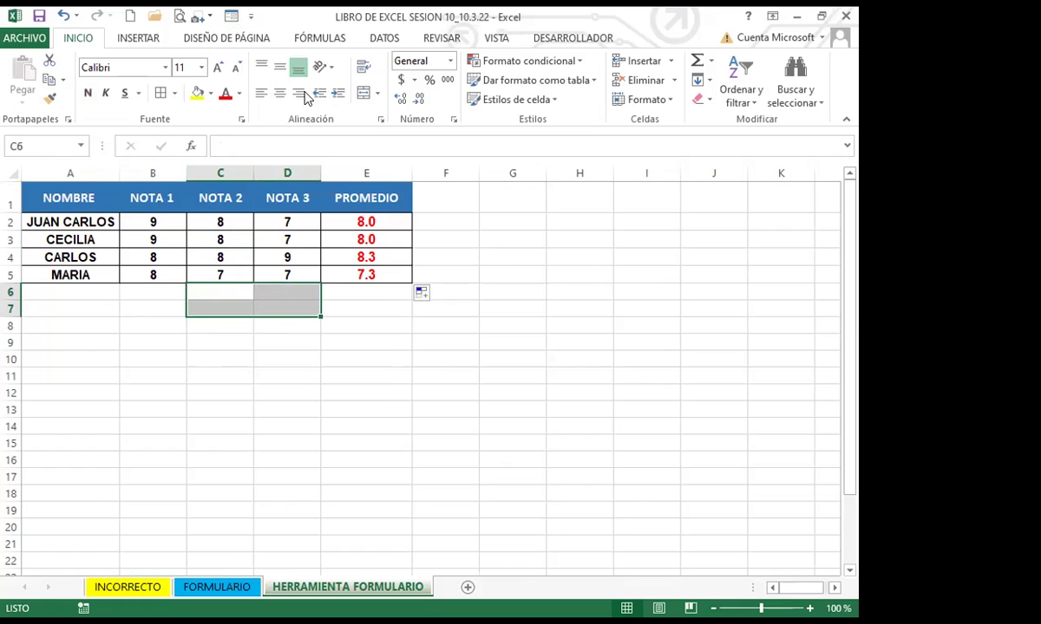
{"action": "left_click", "coordinate": [362, 96]}
{"action": "left_click", "coordinate": [215, 323]}
{"action": "left_click", "coordinate": [132, 301]}
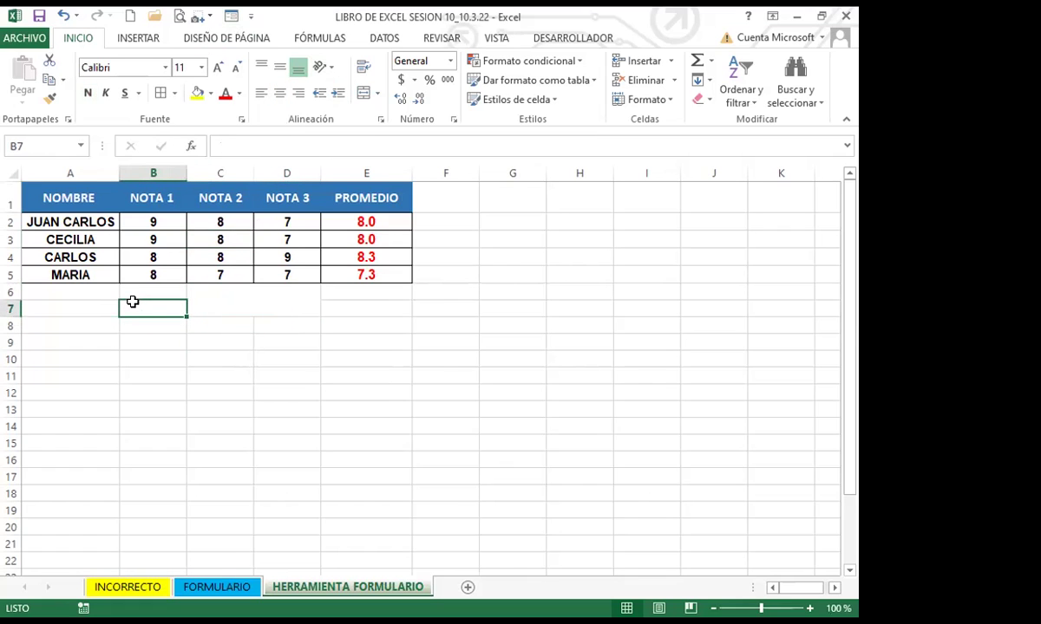
{"action": "left_click_drag", "start_coordinate": [237, 347], "coordinate": [290, 373]}
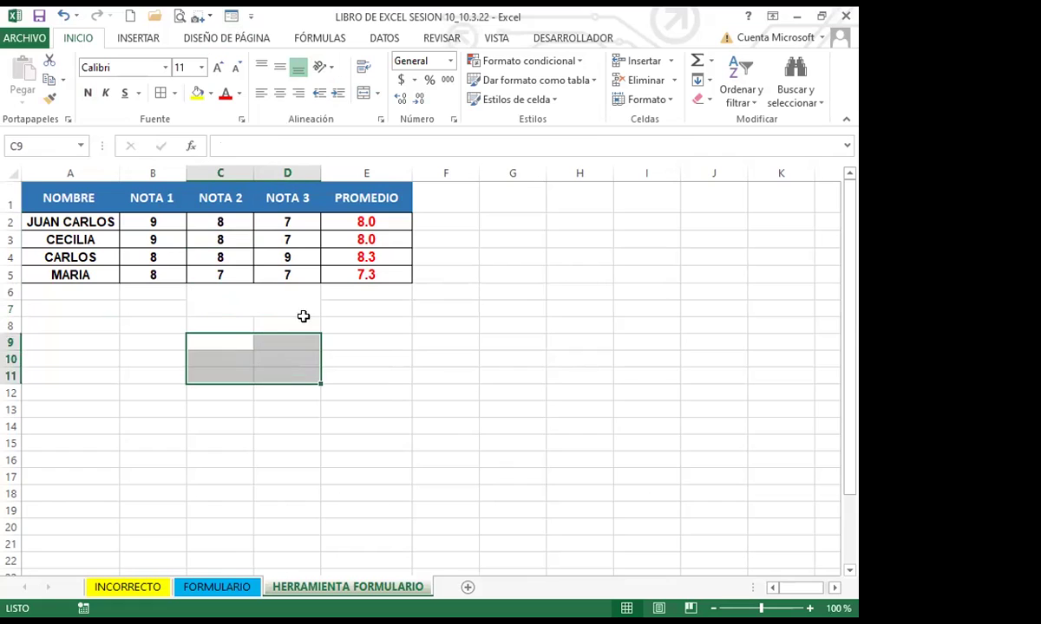
{"action": "left_click", "coordinate": [362, 93]}
{"action": "left_click_drag", "start_coordinate": [286, 326], "coordinate": [191, 321]}
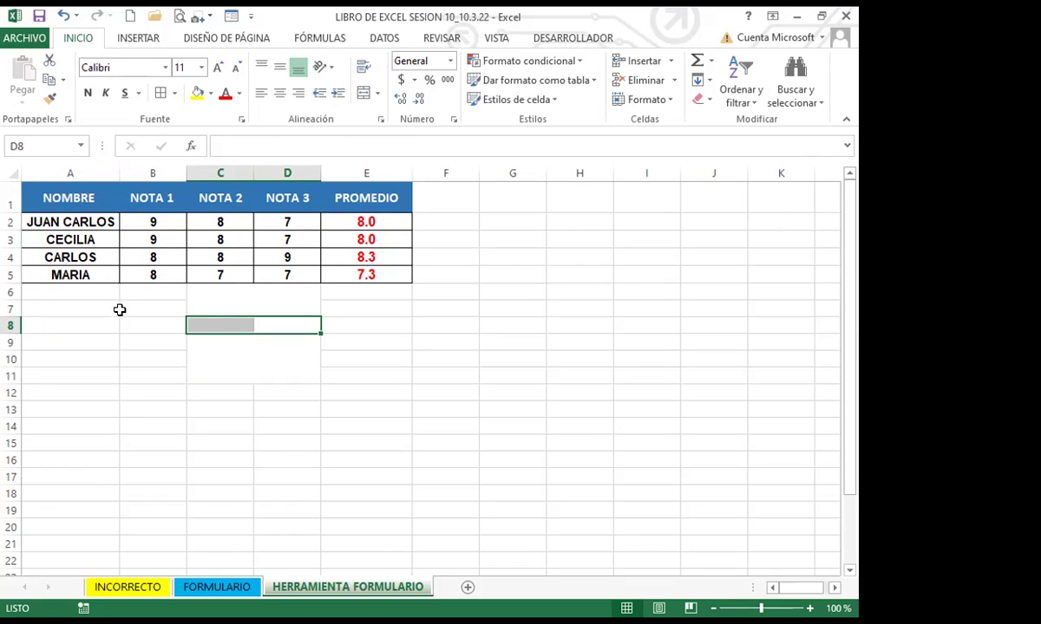
{"action": "left_click", "coordinate": [244, 319]}
{"action": "left_click", "coordinate": [256, 308]}
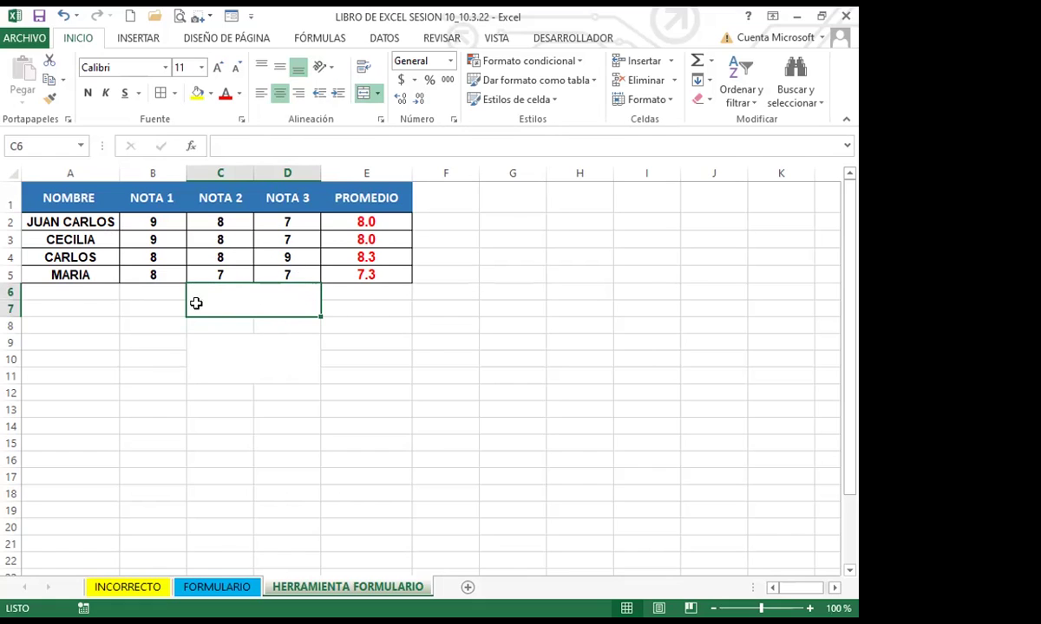
{"action": "left_click", "coordinate": [80, 291]}
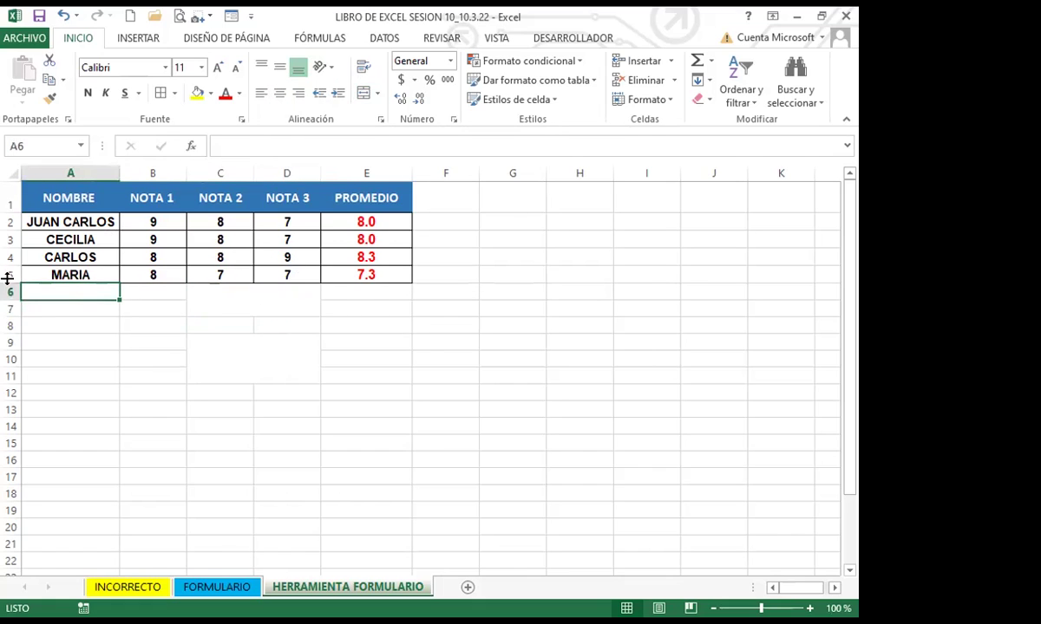
Try the data form twice and dismiss each warning about merged cells
{"action": "left_click", "coordinate": [232, 17]}
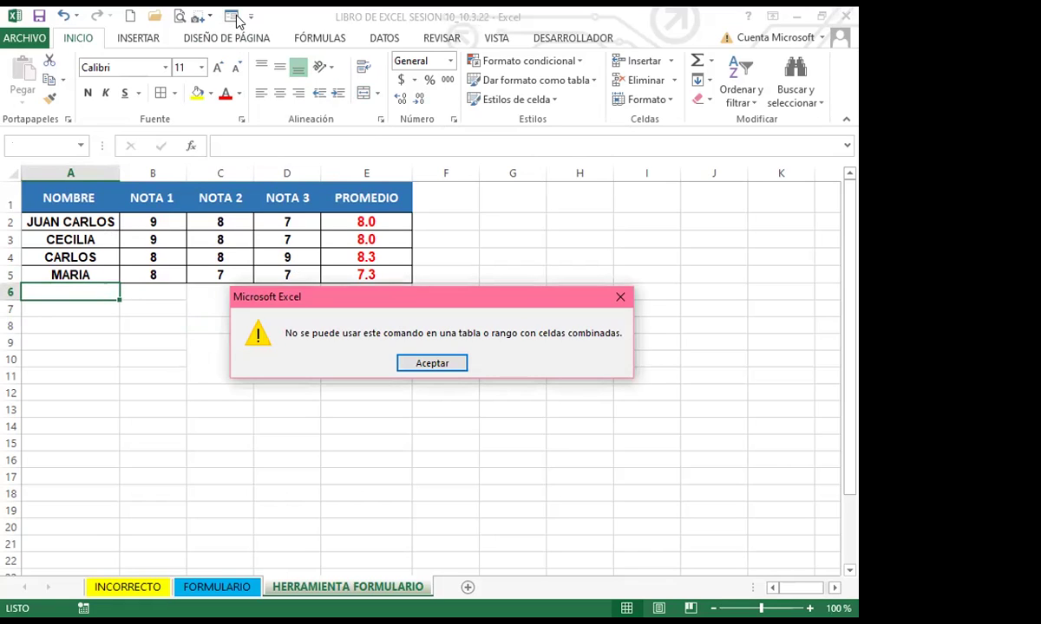
{"action": "left_click", "coordinate": [619, 300]}
{"action": "left_click", "coordinate": [248, 305]}
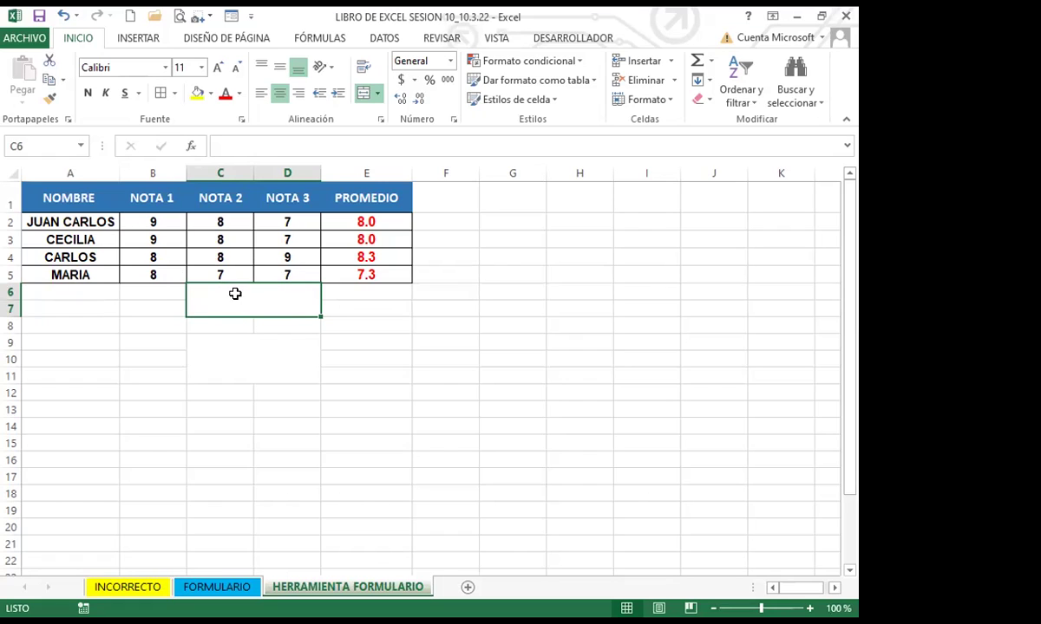
{"action": "left_click", "coordinate": [91, 426]}
{"action": "left_click", "coordinate": [232, 19]}
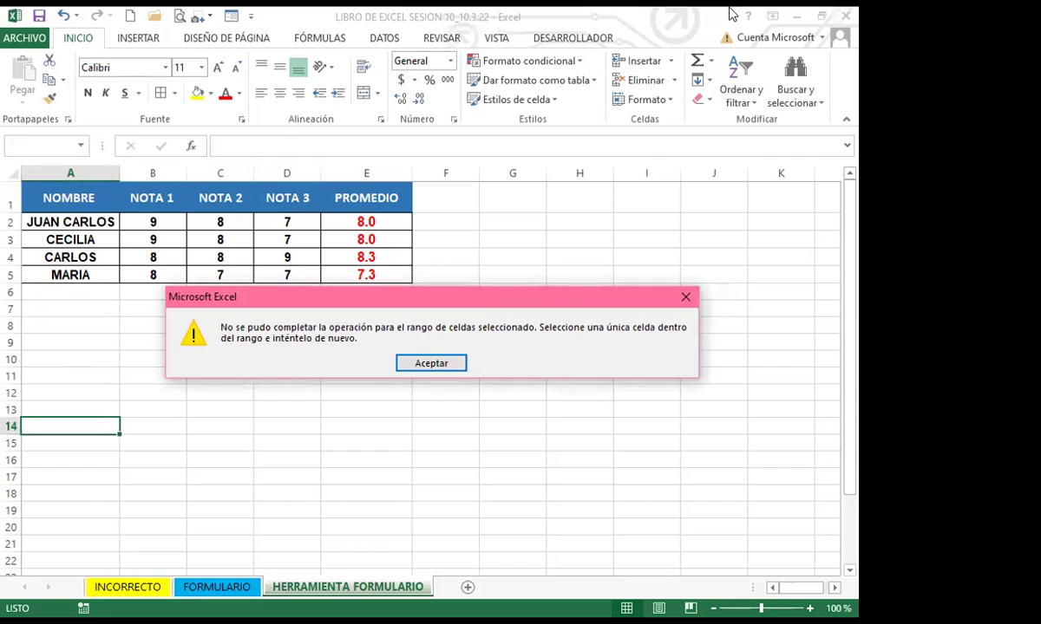
{"action": "left_click", "coordinate": [685, 299]}
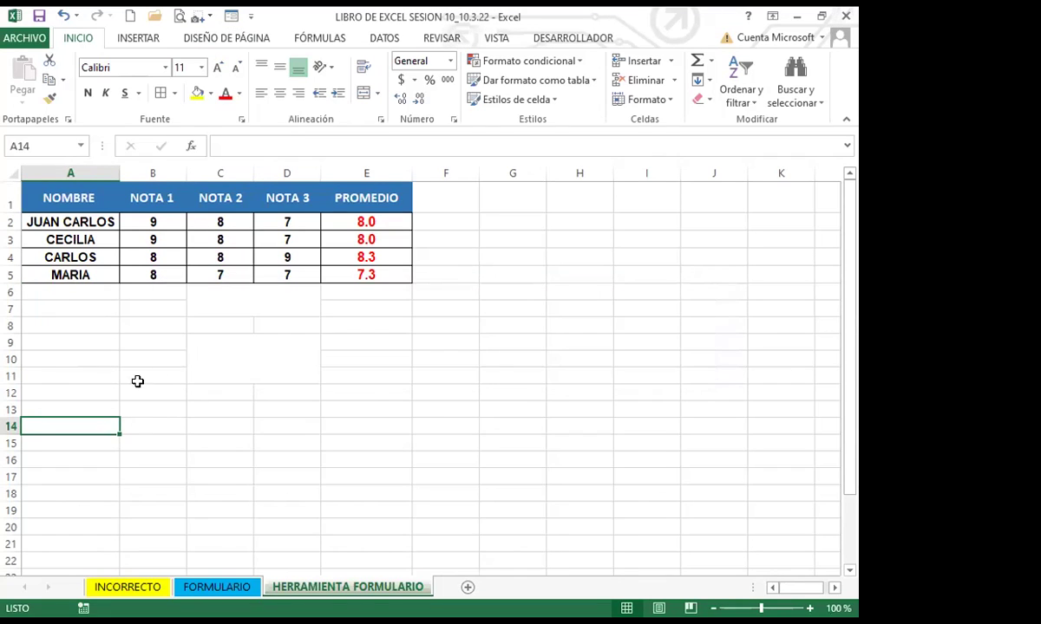
{"action": "key", "text": "Up"}
{"action": "key", "text": "Up"}
{"action": "key", "text": "Right"}
{"action": "key", "text": "Right"}
Unmerge rows 6 to 12 and confirm C6:C8 are individual cells again
{"action": "left_click", "coordinate": [12, 293]}
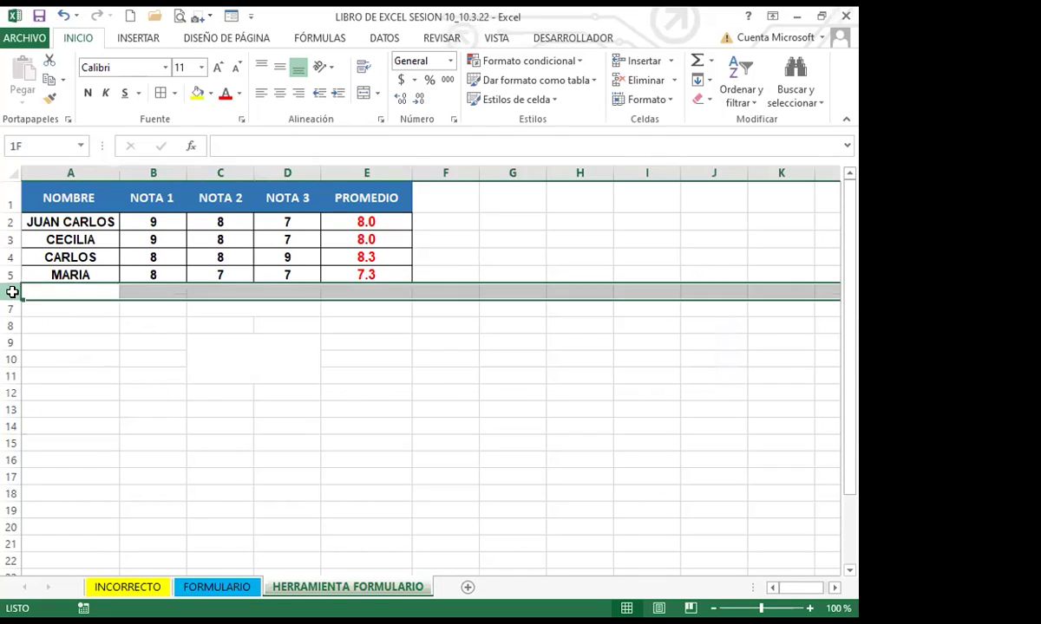
{"action": "left_click", "coordinate": [217, 354]}
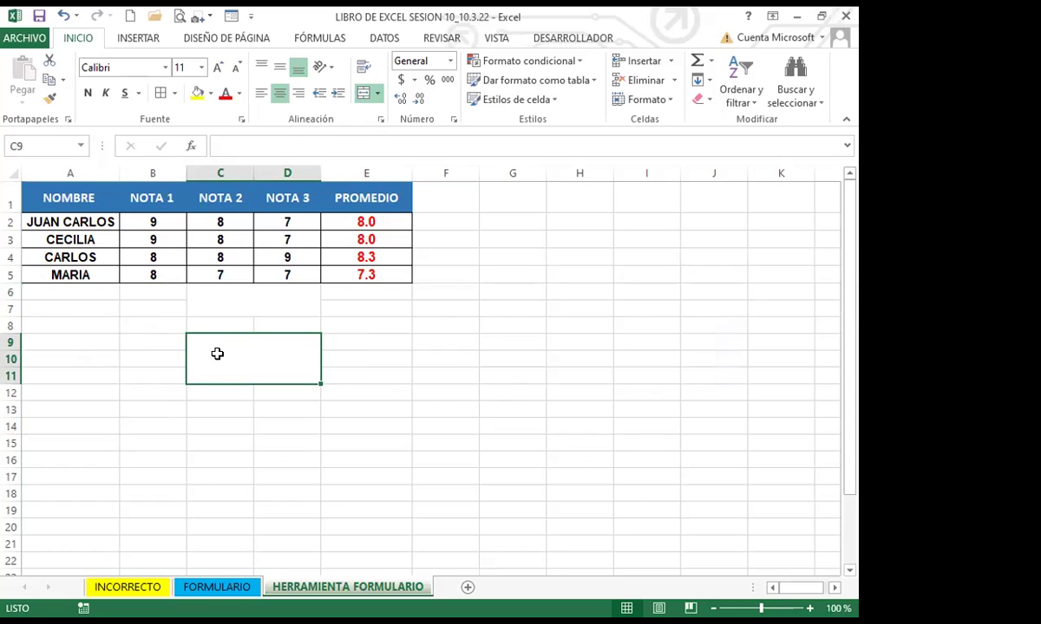
{"action": "left_click", "coordinate": [12, 293]}
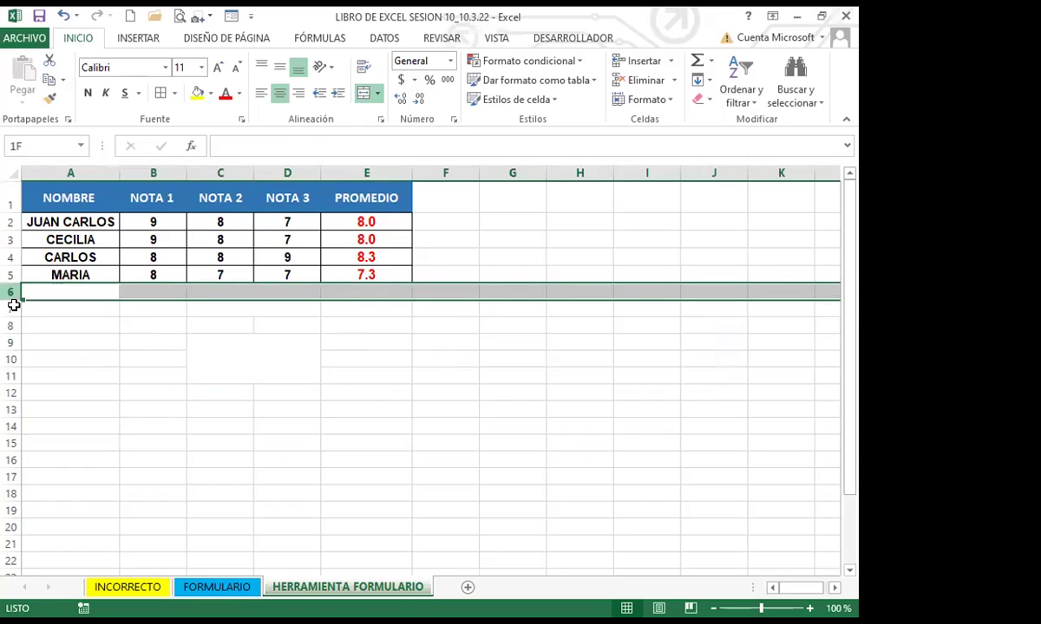
{"action": "left_click", "coordinate": [10, 393], "text": "shift"}
{"action": "left_click", "coordinate": [227, 306]}
{"action": "left_click", "coordinate": [224, 290]}
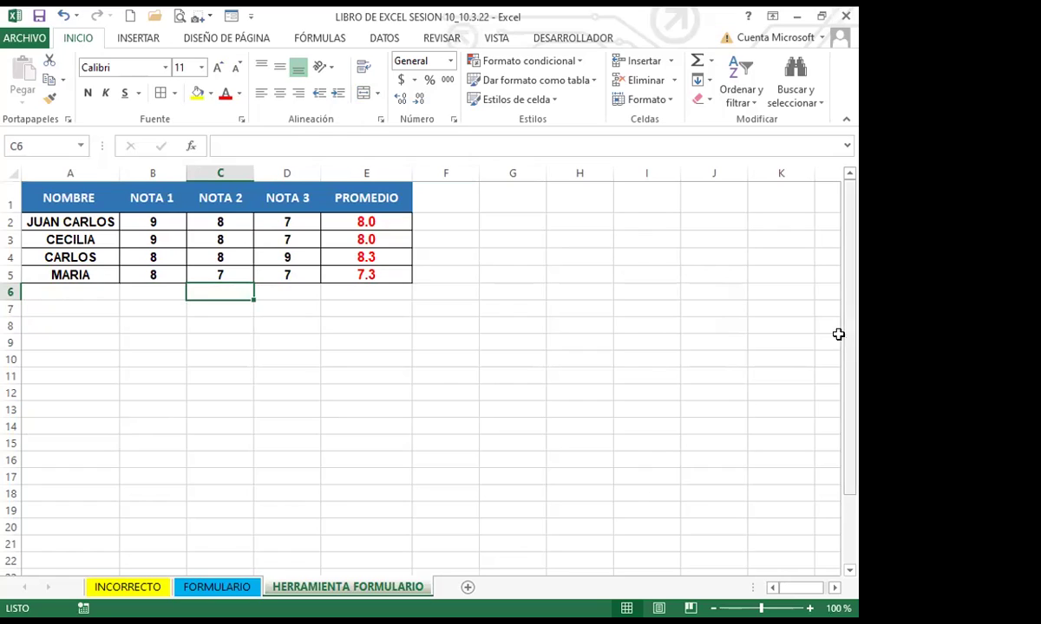
{"action": "left_click_drag", "start_coordinate": [230, 295], "coordinate": [232, 322]}
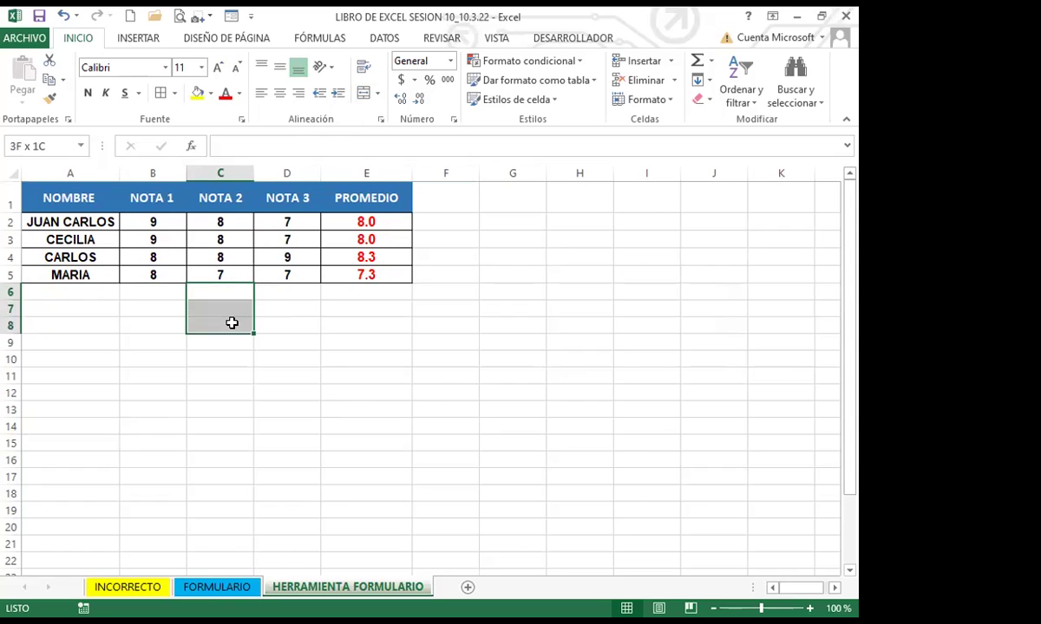
{"action": "left_click", "coordinate": [206, 295]}
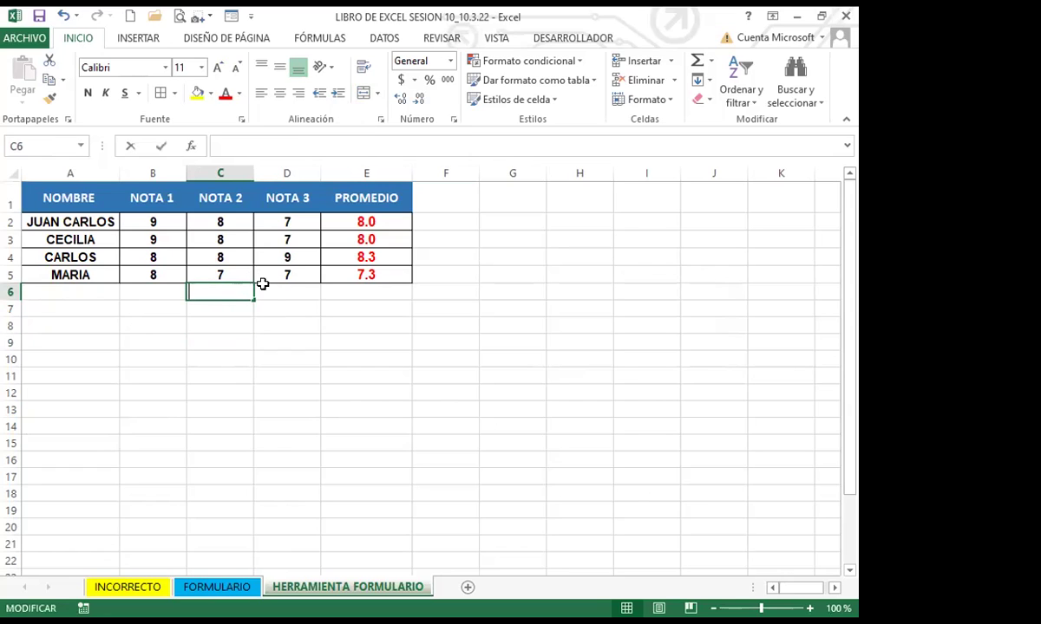
Enter 54, 5 and ♣ on three separate lines in cell C6 using Alt+Enter
{"action": "type", "text": "54"}
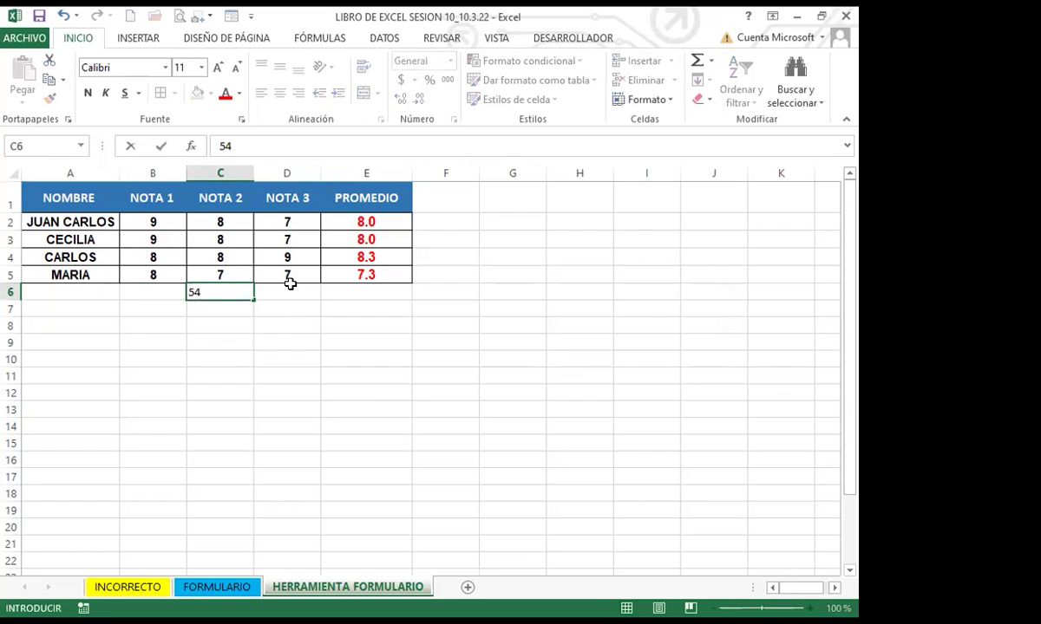
{"action": "key", "text": "alt+Return"}
{"action": "type", "text": "5"}
{"action": "key", "text": "alt+Return"}
{"action": "type", "text": "♣"}
{"action": "key", "text": "Return"}
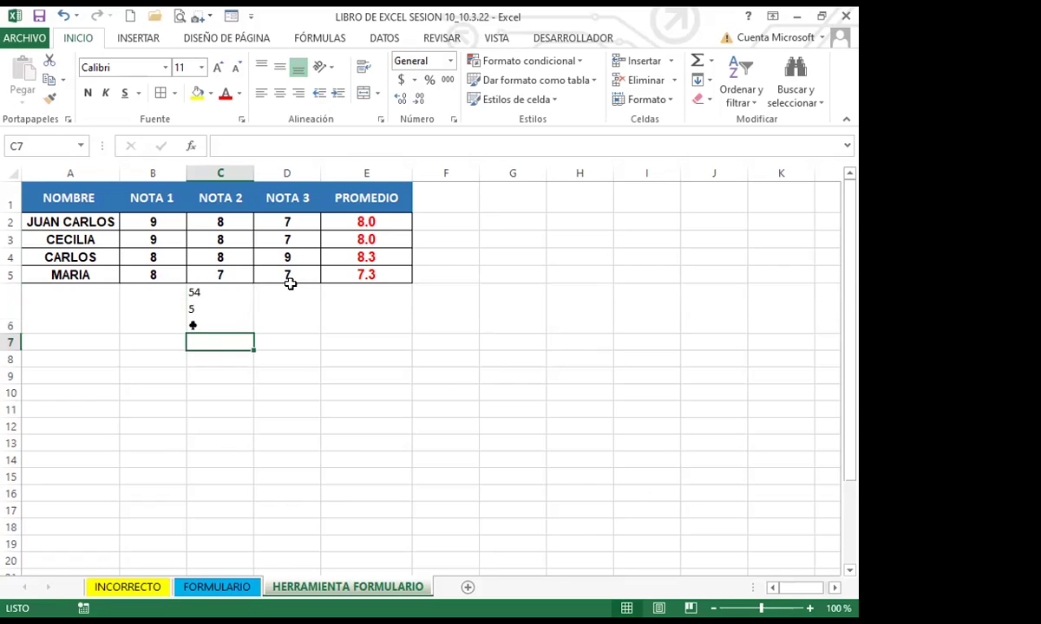
{"action": "left_click", "coordinate": [209, 317]}
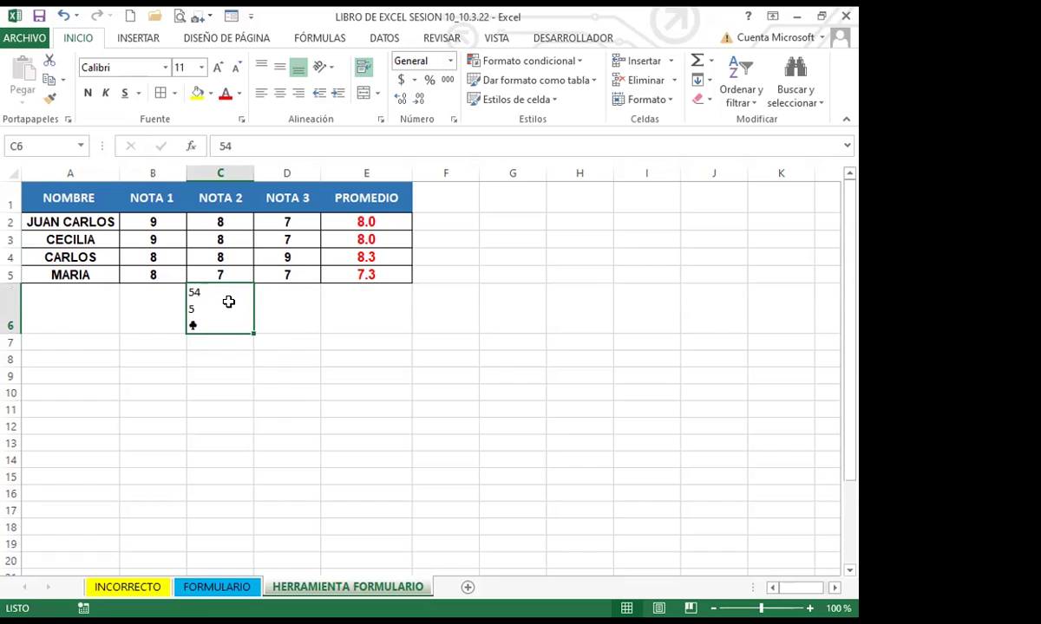
Use the data form to add a student graded 8, 7, 9 as row 7, then close it
{"action": "left_click", "coordinate": [231, 17]}
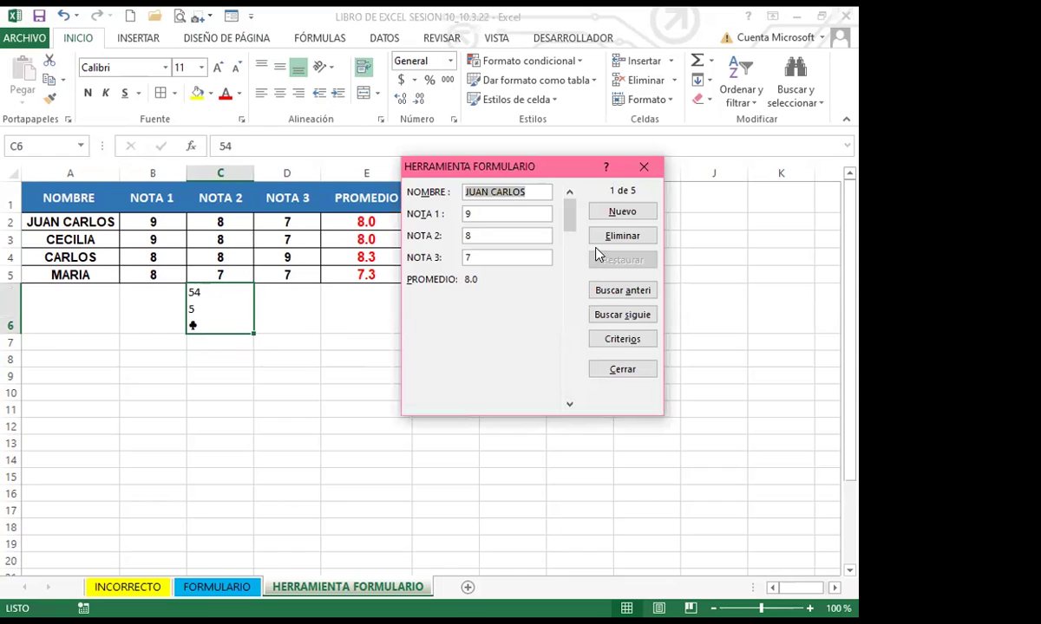
{"action": "left_click", "coordinate": [619, 215]}
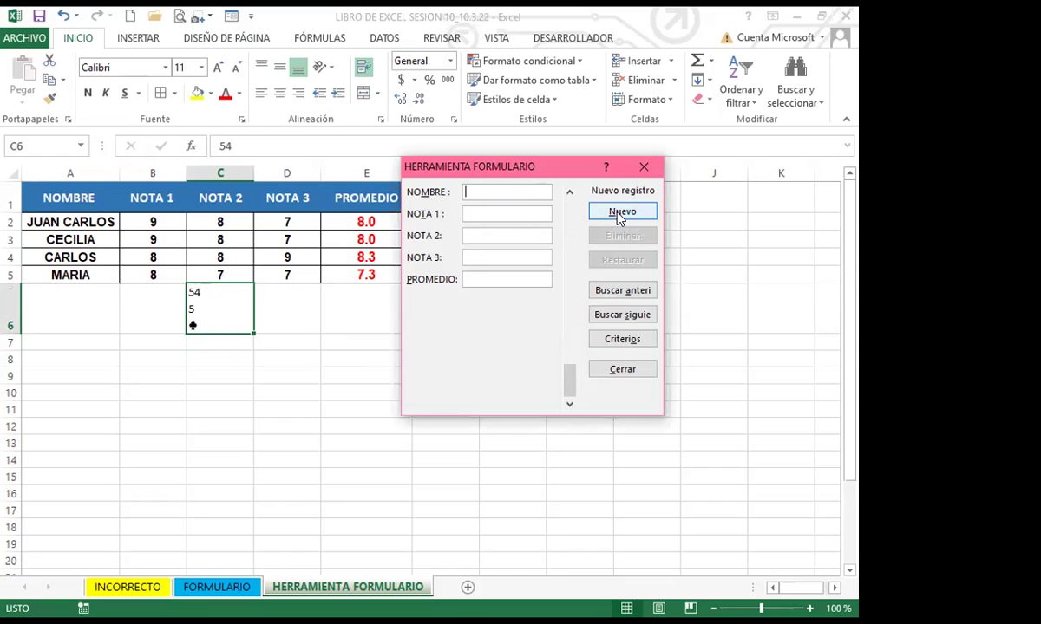
{"action": "type", "text": "CARLOS"}
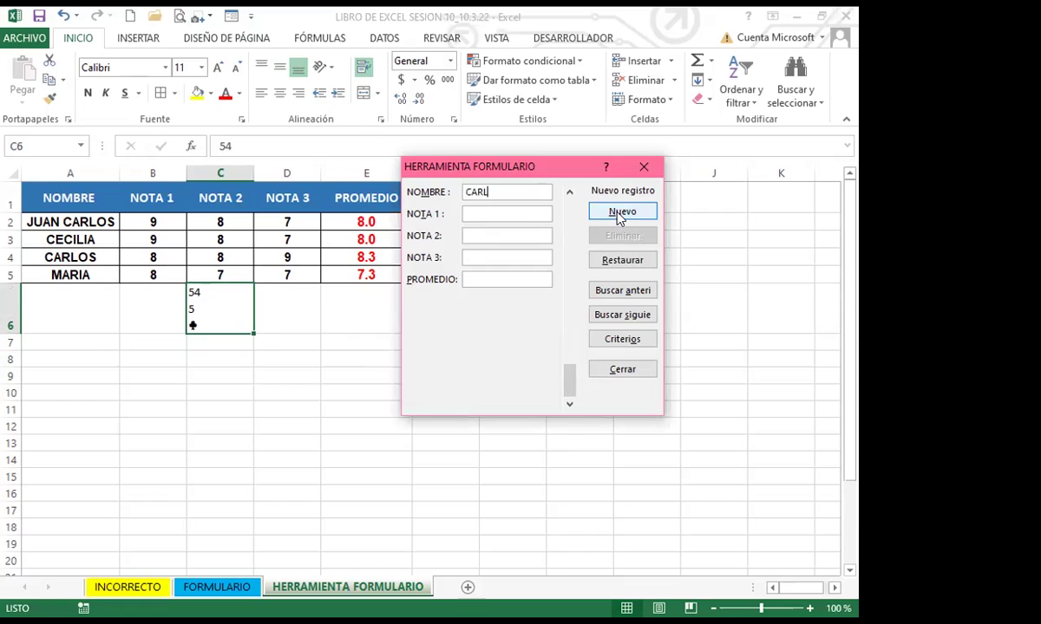
{"action": "key", "text": "Tab"}
{"action": "type", "text": "8"}
{"action": "key", "text": "Tab"}
{"action": "type", "text": "7"}
{"action": "key", "text": "Tab"}
{"action": "type", "text": "9"}
{"action": "key", "text": "Tab"}
{"action": "left_click", "coordinate": [622, 214]}
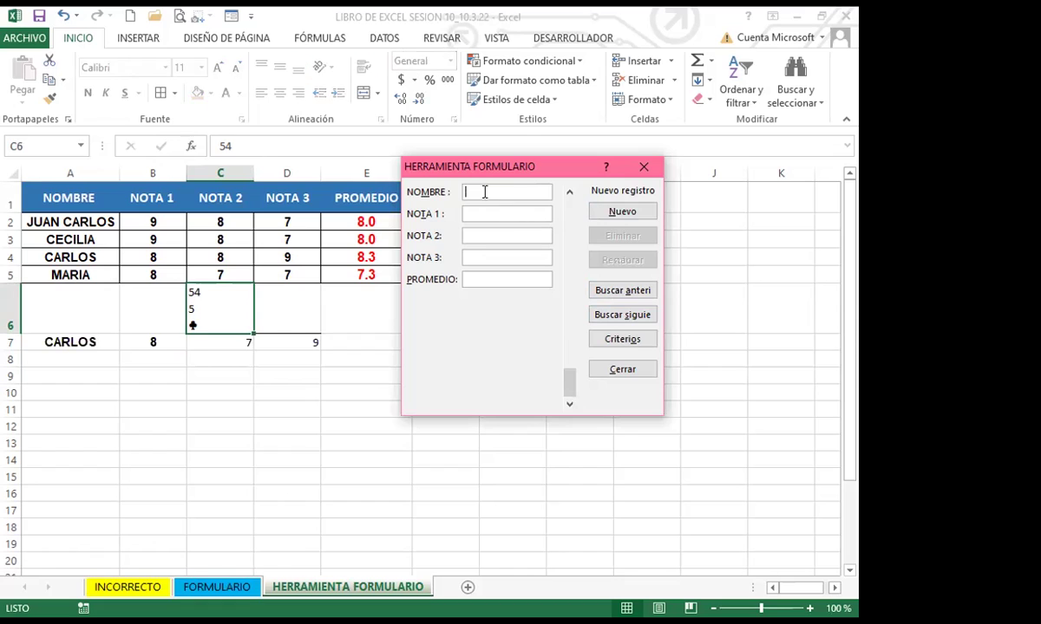
{"action": "left_click", "coordinate": [643, 166]}
{"action": "left_click", "coordinate": [365, 342]}
Copy the E5 PROMEDIO formula down to rows 6 and 7 with the fill handle
{"action": "left_click", "coordinate": [200, 318]}
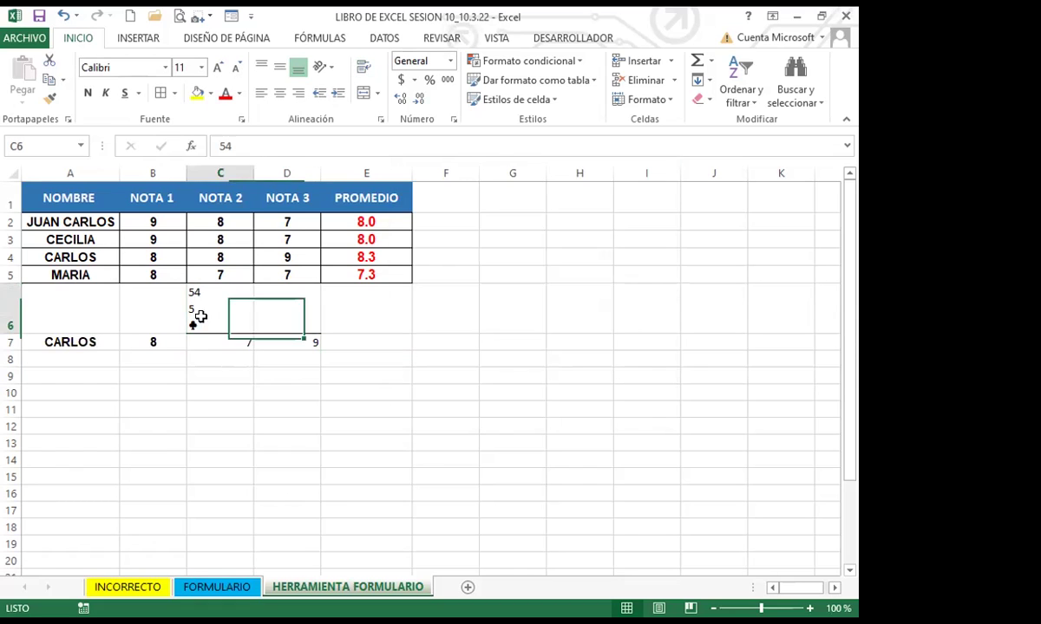
{"action": "left_click", "coordinate": [46, 344]}
{"action": "left_click", "coordinate": [337, 341]}
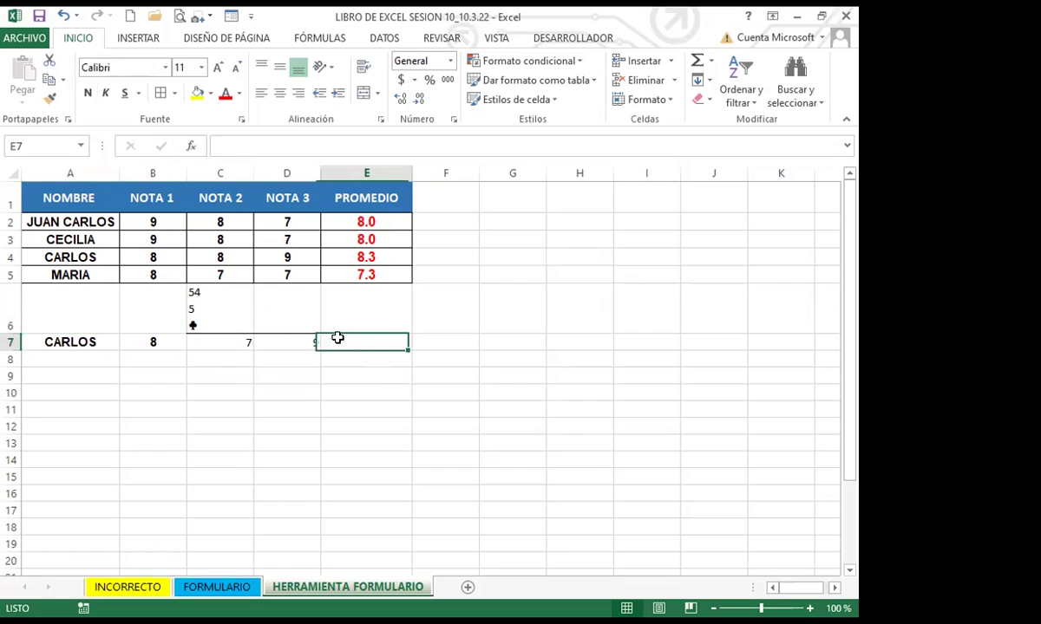
{"action": "left_click", "coordinate": [356, 253]}
{"action": "left_click", "coordinate": [388, 282]}
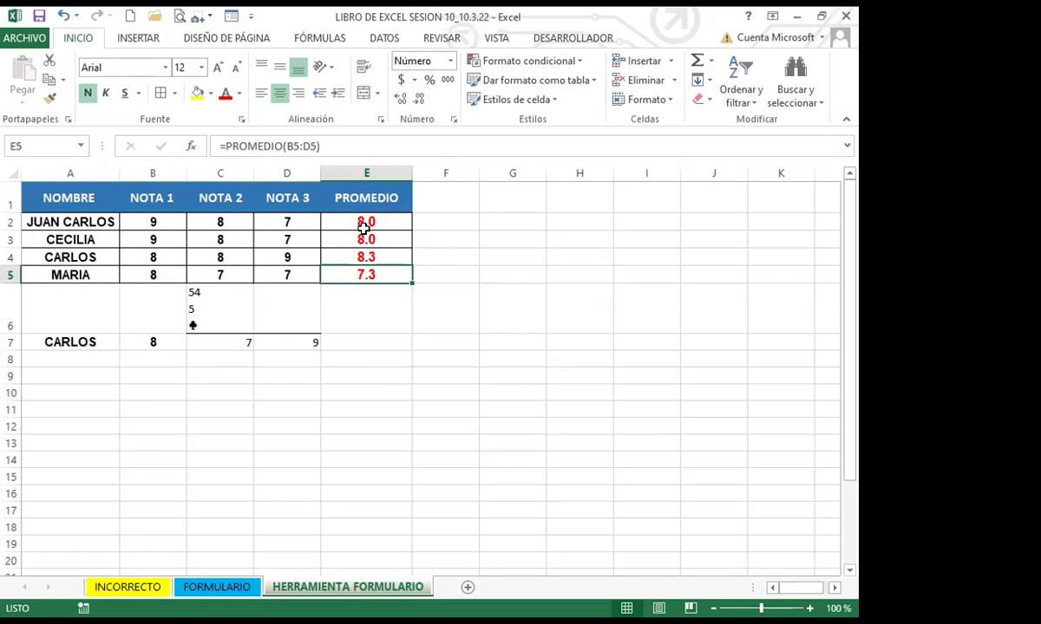
{"action": "double_click", "coordinate": [413, 284]}
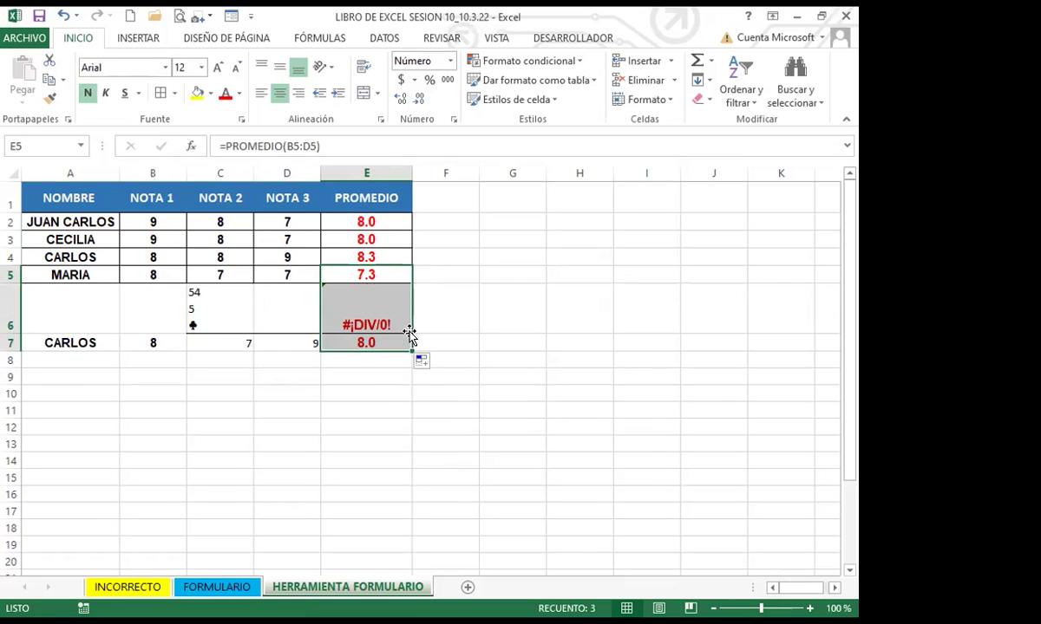
Clear the #¡DIV/0! error from E6, leaving E7's average of 8.0
{"action": "left_click", "coordinate": [402, 219]}
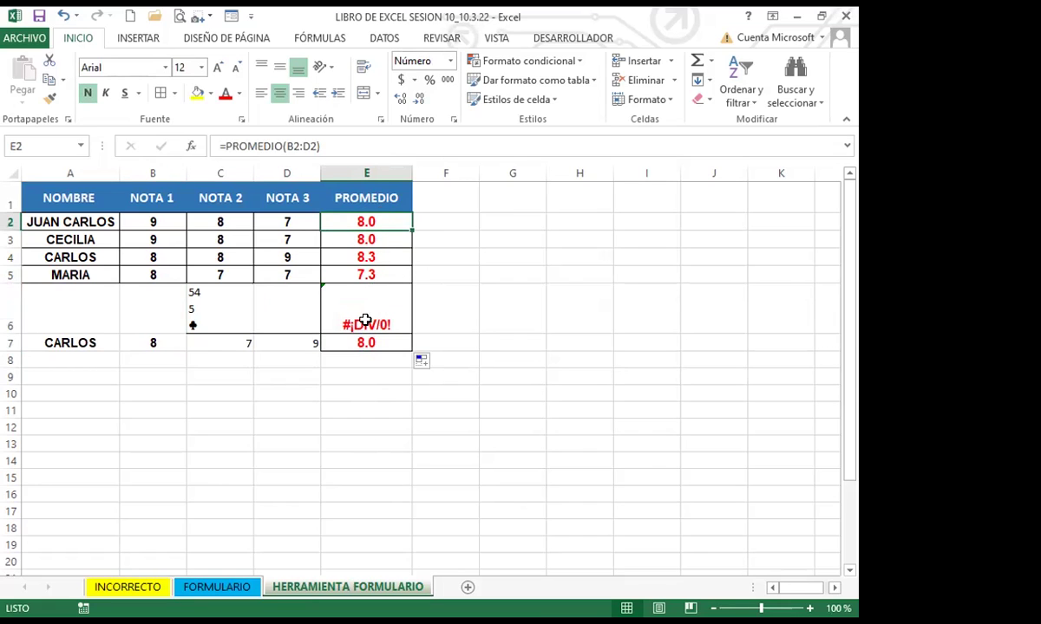
{"action": "left_click", "coordinate": [370, 315]}
{"action": "key", "text": "Delete"}
{"action": "left_click", "coordinate": [352, 340]}
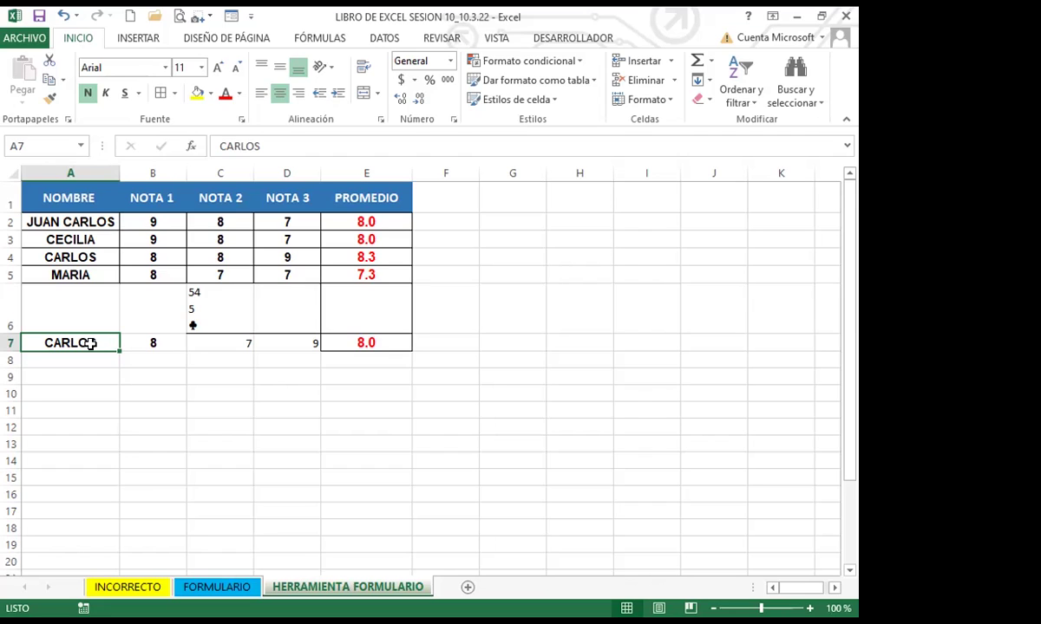
Scroll down to the second grade table at row 26
{"action": "left_click", "coordinate": [82, 323]}
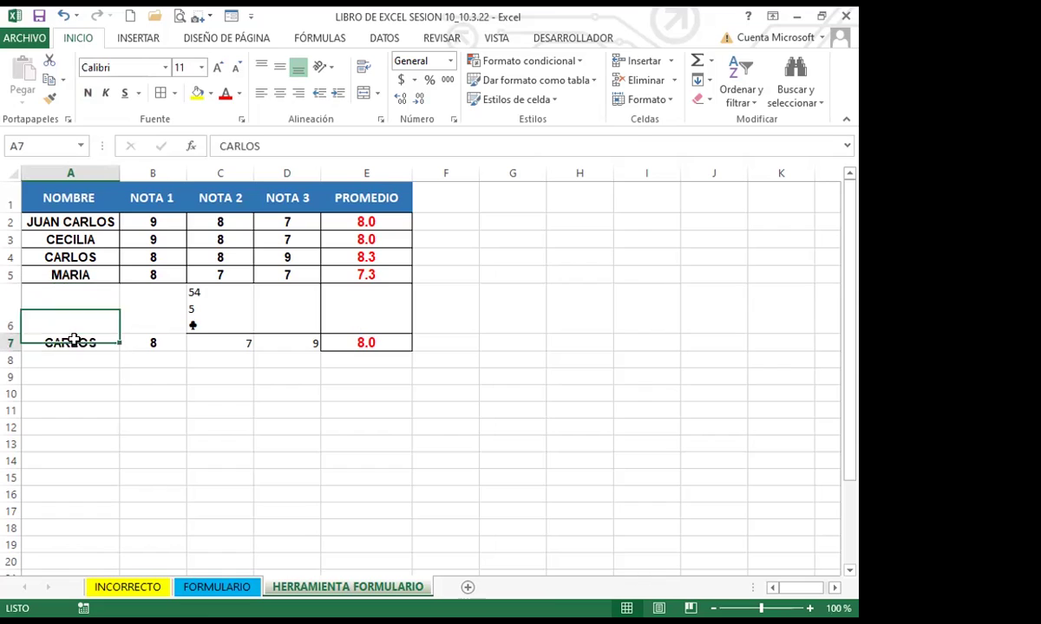
{"action": "left_click", "coordinate": [75, 341]}
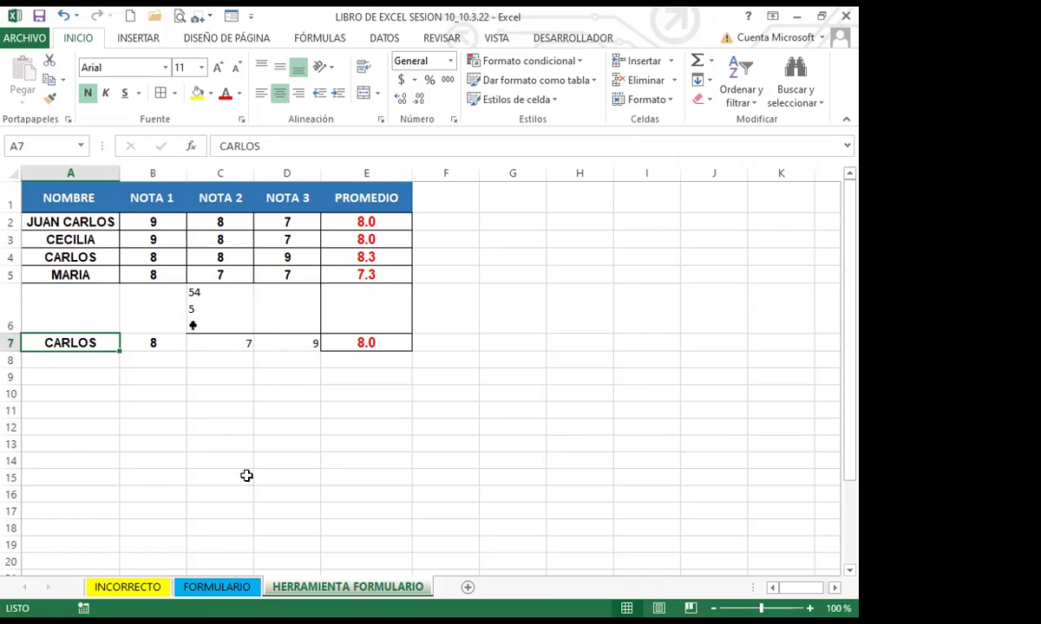
{"action": "scroll", "coordinate": [246, 475], "scroll_direction": "down", "scroll_amount": 6}
{"action": "left_click", "coordinate": [193, 411]}
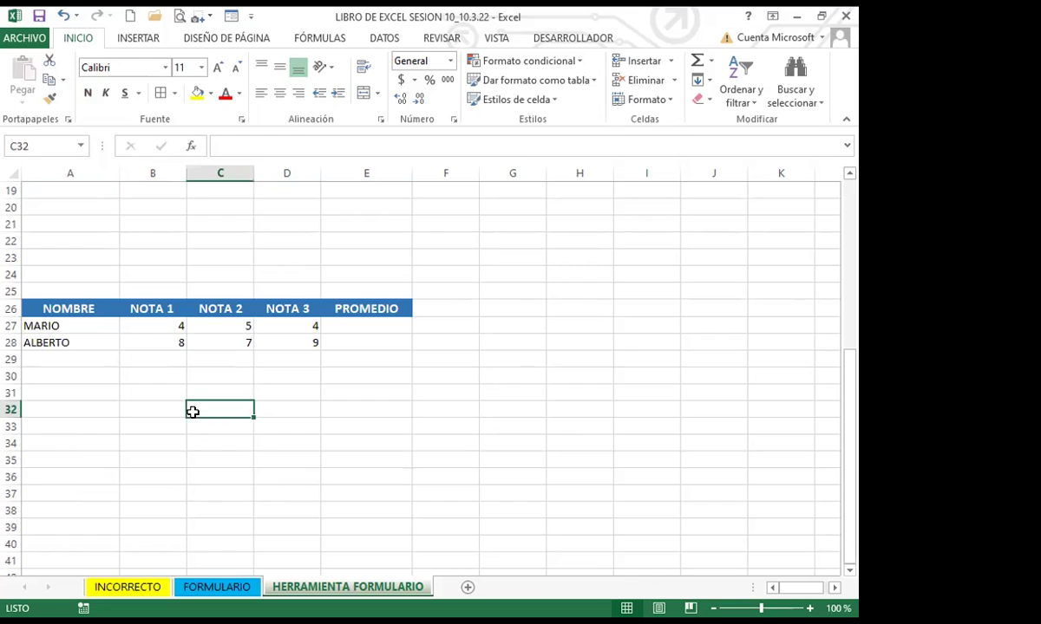
Select B28 in the second grade table and switch to the DESARROLLADOR tab
{"action": "left_click", "coordinate": [178, 343]}
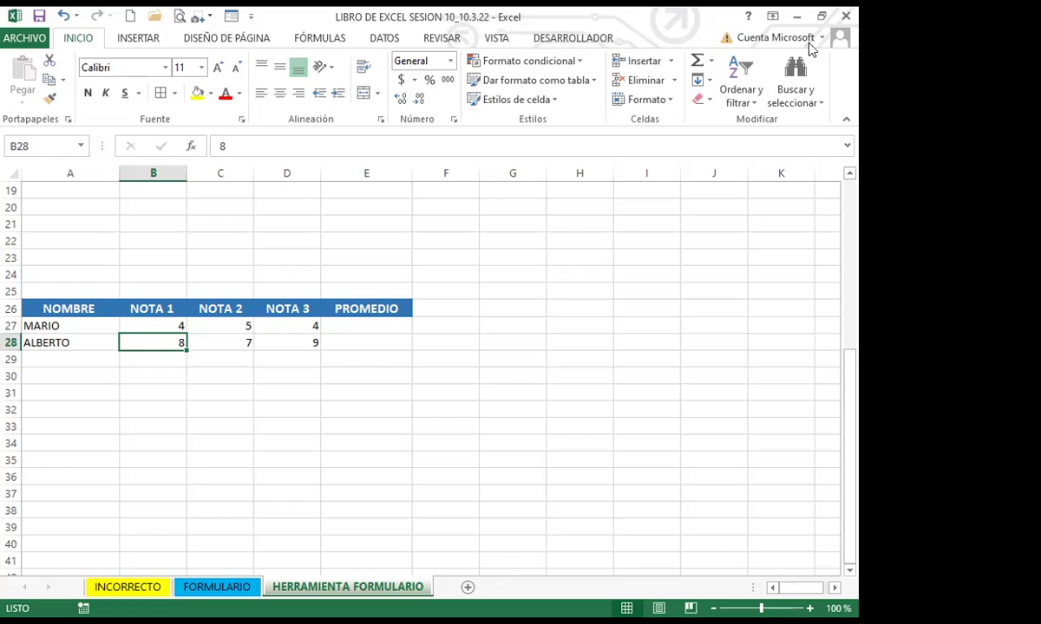
{"action": "left_click", "coordinate": [594, 40]}
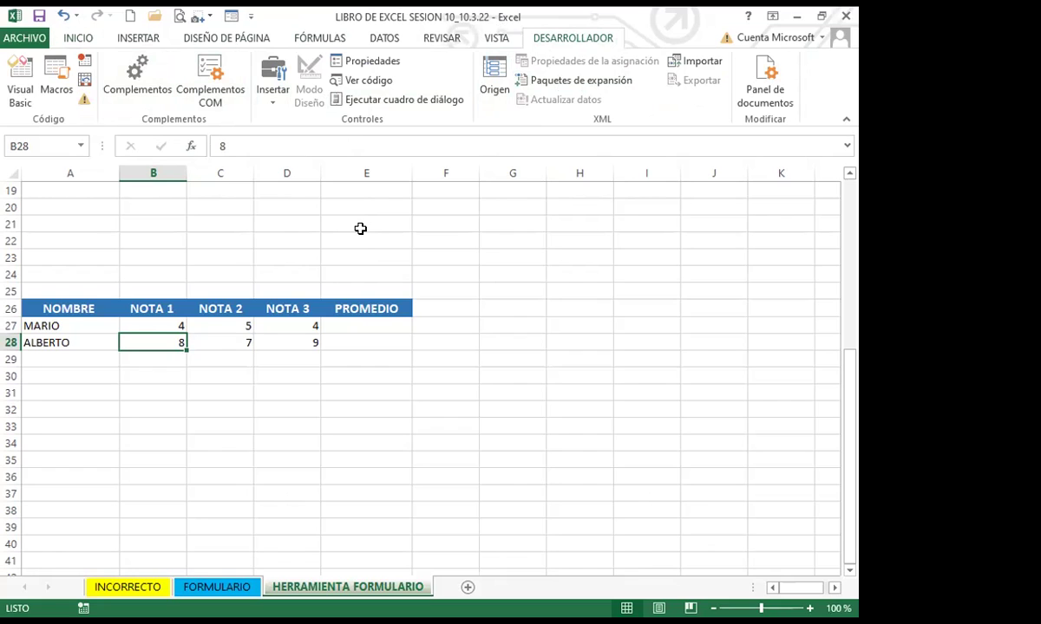
{"action": "left_click", "coordinate": [272, 102]}
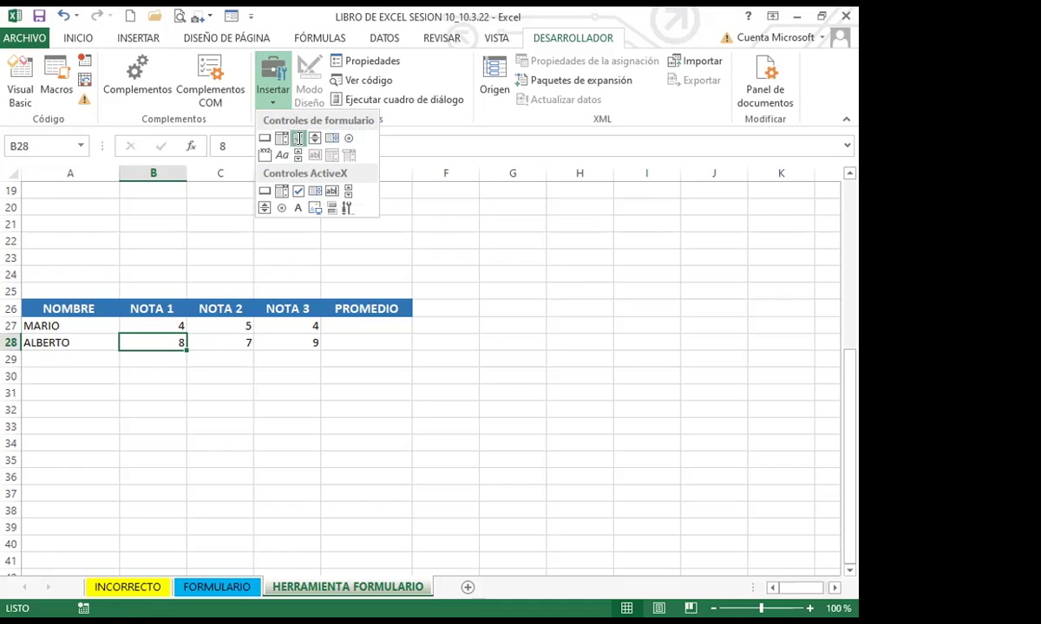
{"action": "left_click", "coordinate": [298, 140]}
{"action": "left_click_drag", "start_coordinate": [458, 308], "coordinate": [503, 347]}
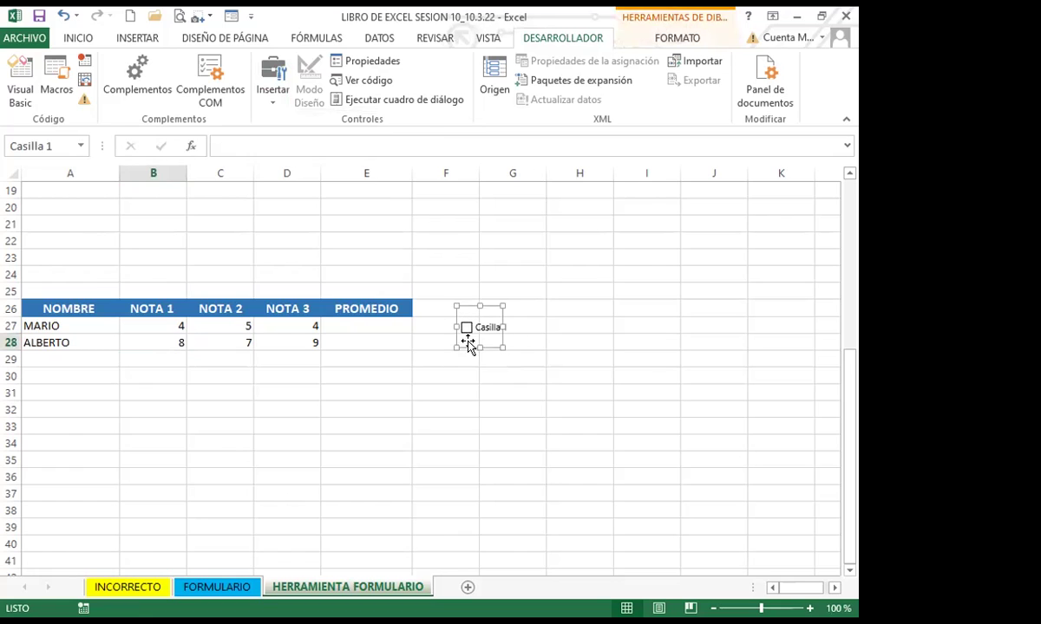
{"action": "left_click", "coordinate": [276, 100]}
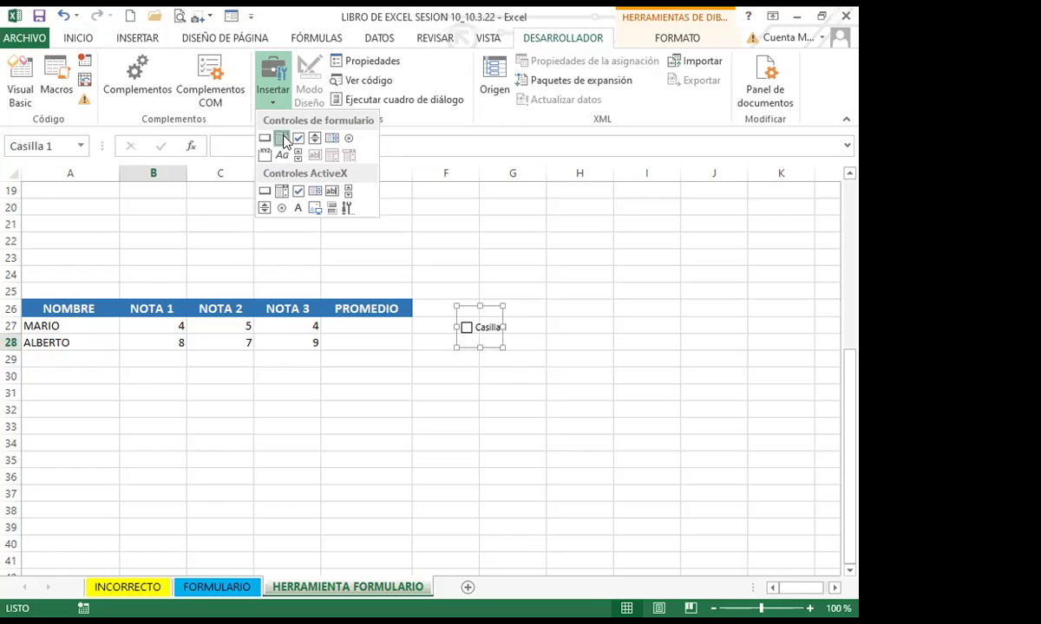
{"action": "left_click", "coordinate": [281, 138]}
{"action": "left_click_drag", "start_coordinate": [548, 280], "coordinate": [657, 379]}
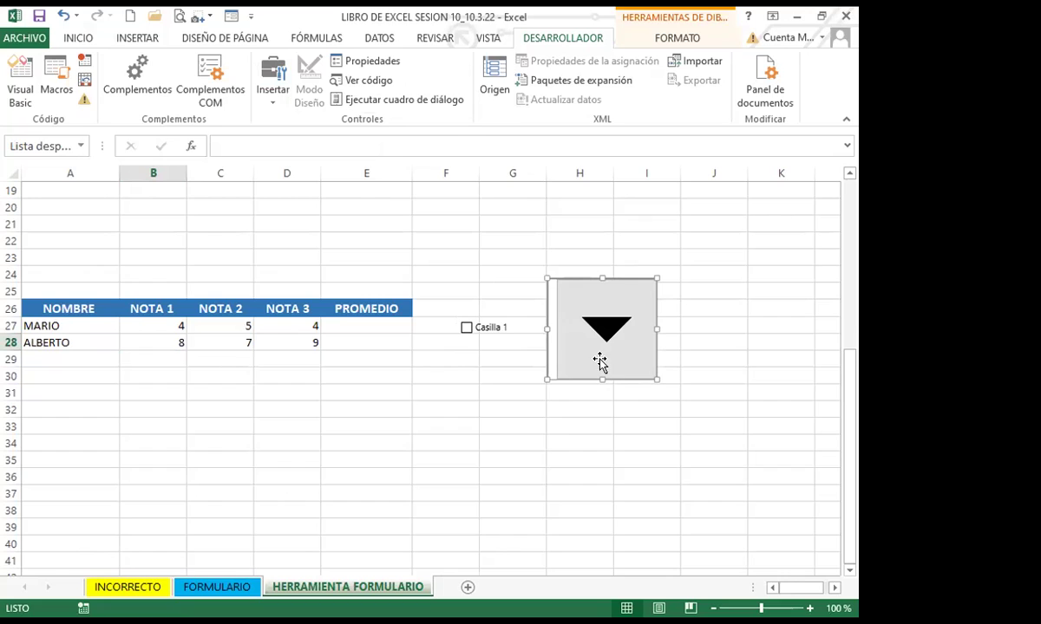
{"action": "key", "text": "Delete"}
{"action": "left_click", "coordinate": [475, 330]}
{"action": "left_click", "coordinate": [484, 331]}
{"action": "left_click", "coordinate": [483, 324], "text": "ctrl"}
{"action": "right_click", "coordinate": [482, 326]}
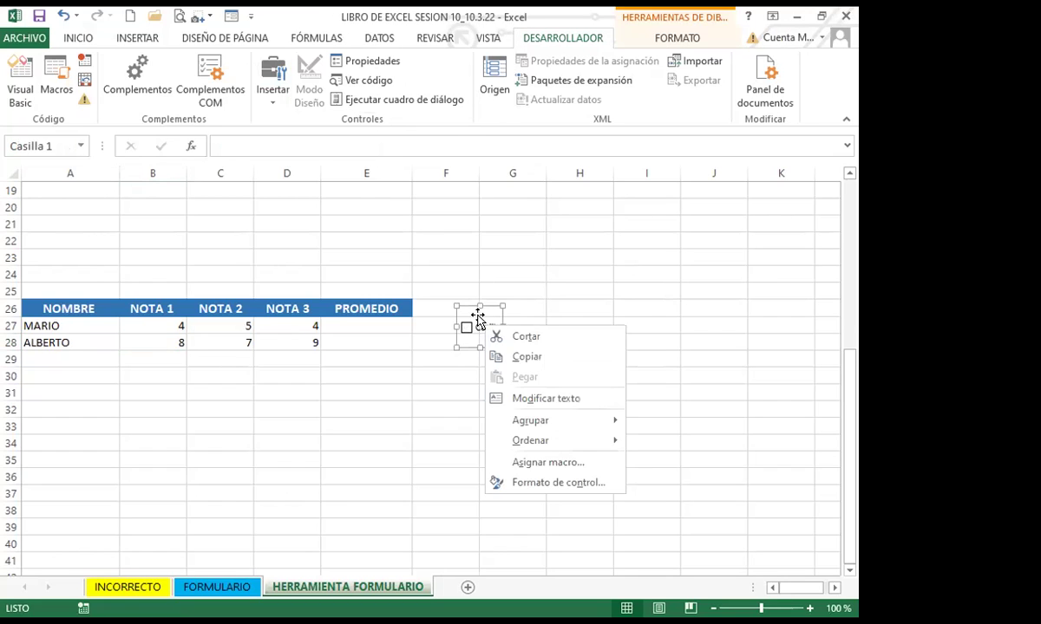
{"action": "key", "text": "Delete"}
{"action": "left_click", "coordinate": [459, 308]}
{"action": "left_click", "coordinate": [225, 388]}
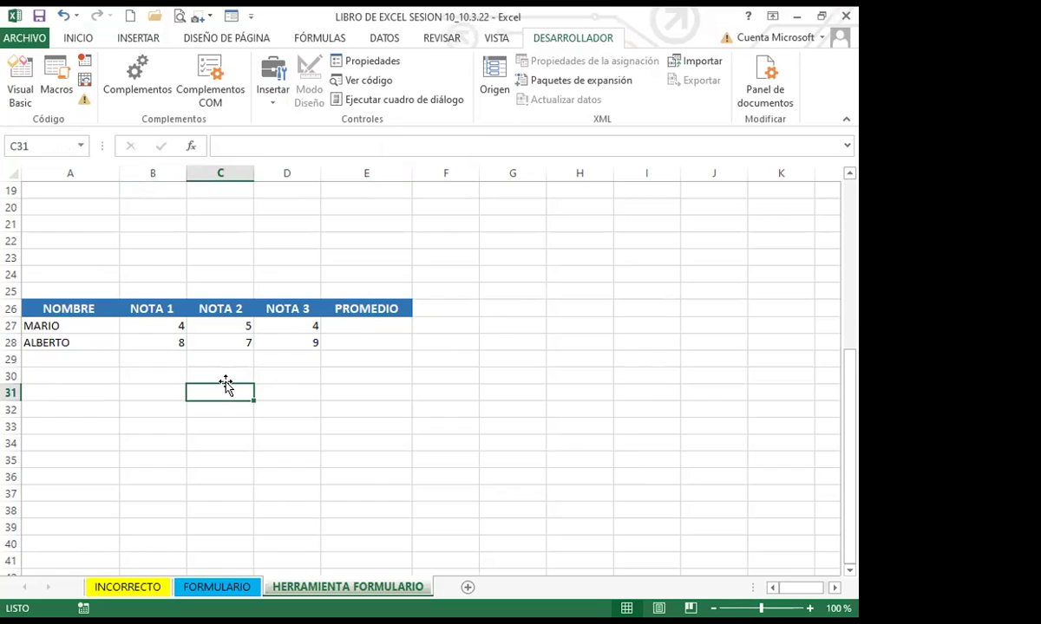
{"action": "left_click", "coordinate": [80, 40]}
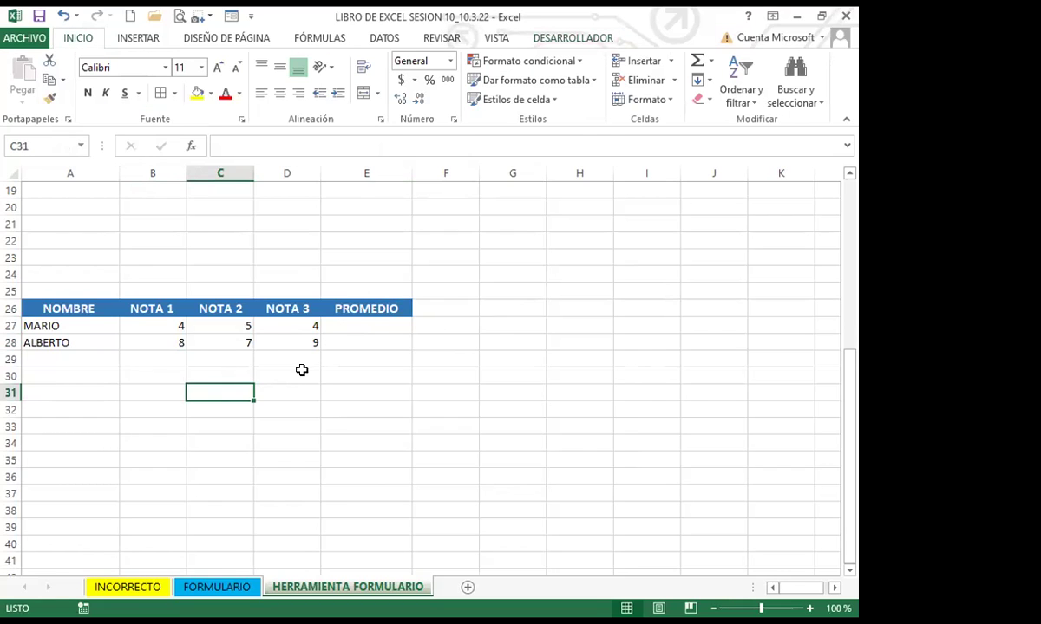
{"action": "left_click", "coordinate": [361, 324]}
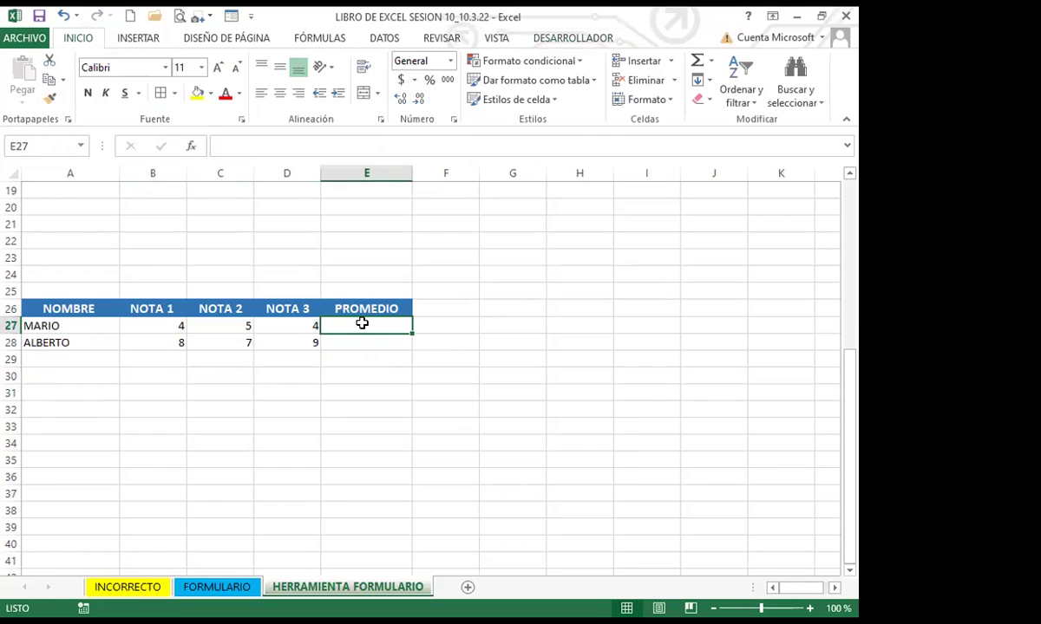
{"action": "left_click", "coordinate": [443, 377]}
{"action": "left_click", "coordinate": [222, 376]}
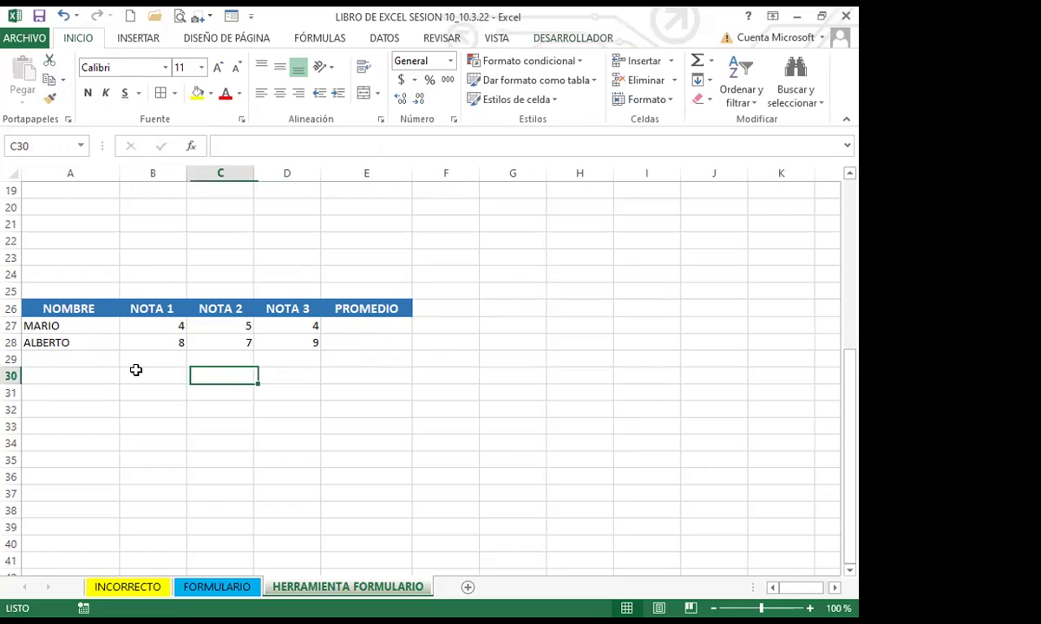
{"action": "left_click", "coordinate": [77, 326]}
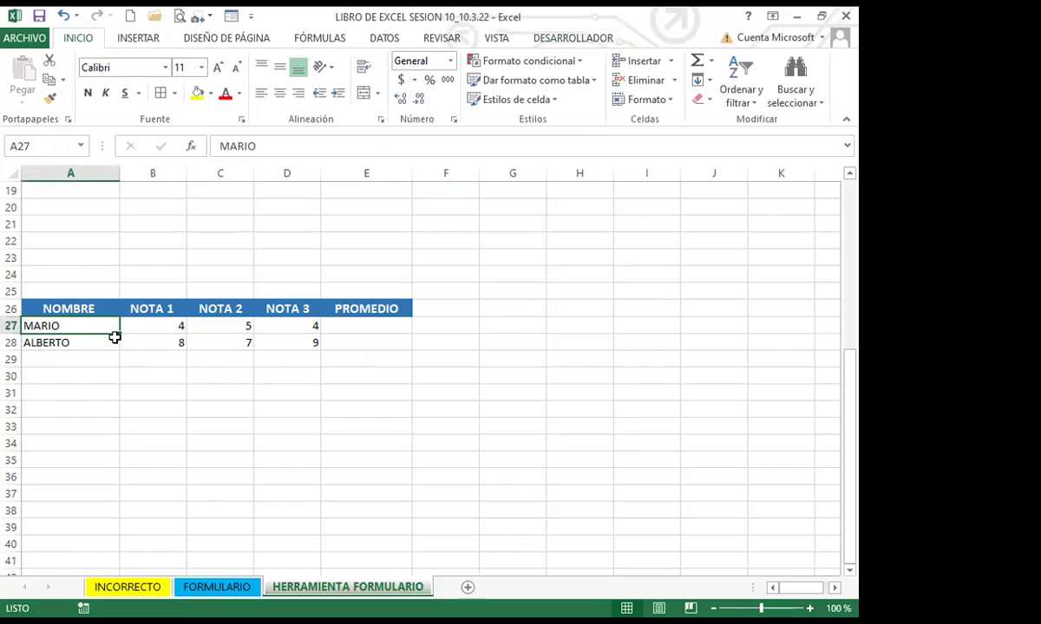
{"action": "left_click", "coordinate": [97, 344]}
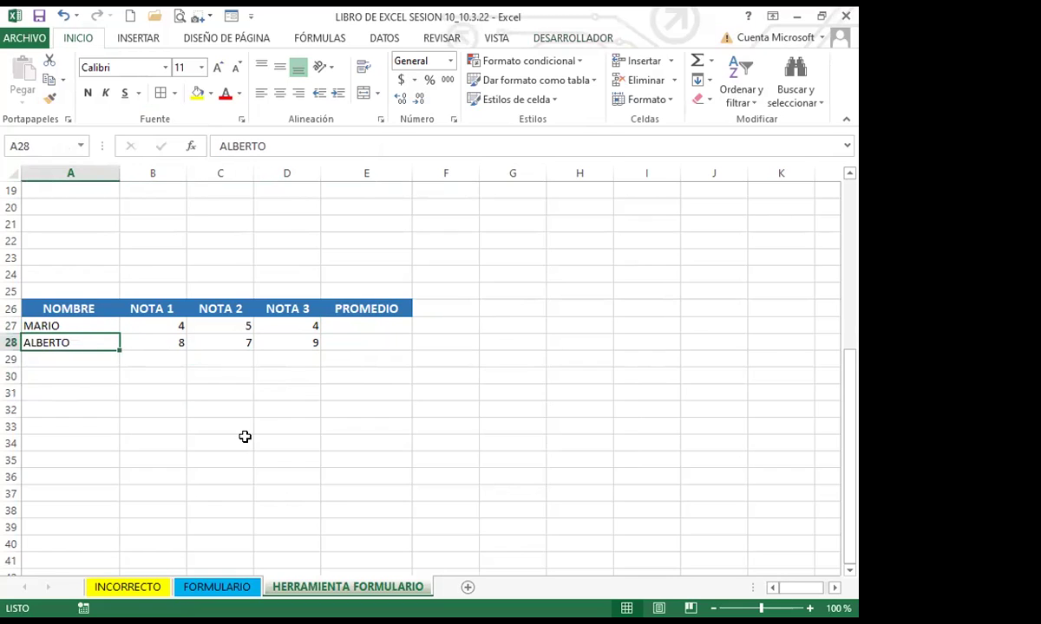
{"action": "left_click", "coordinate": [248, 404]}
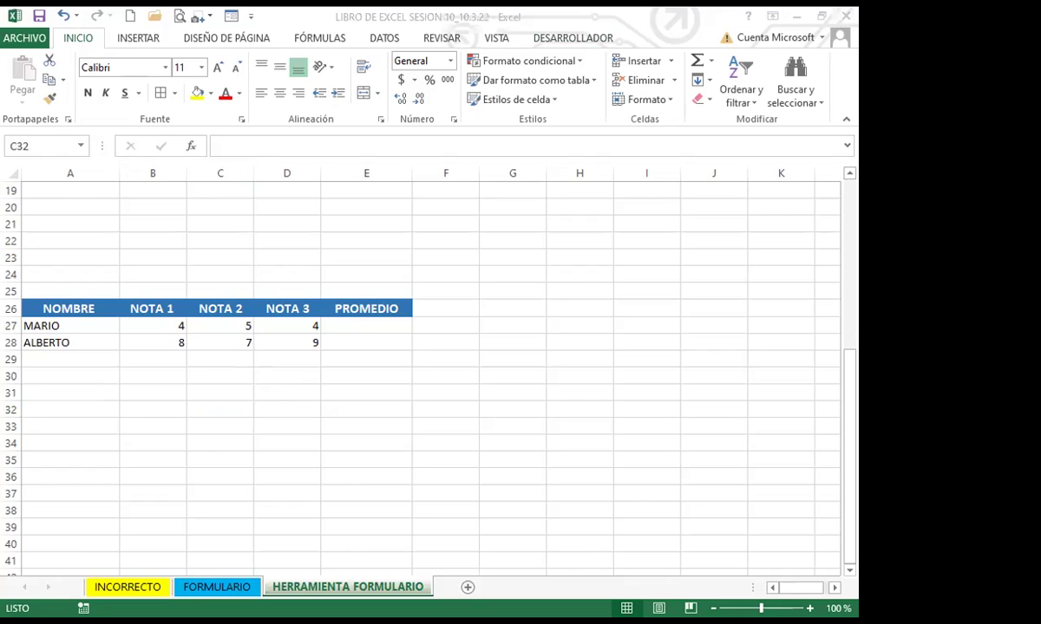
Go up to SESIÓN 10 SEMANA 3 19 DE ABRIL and enter its PLANTILLAS folder
{"action": "left_click", "coordinate": [77, 140]}
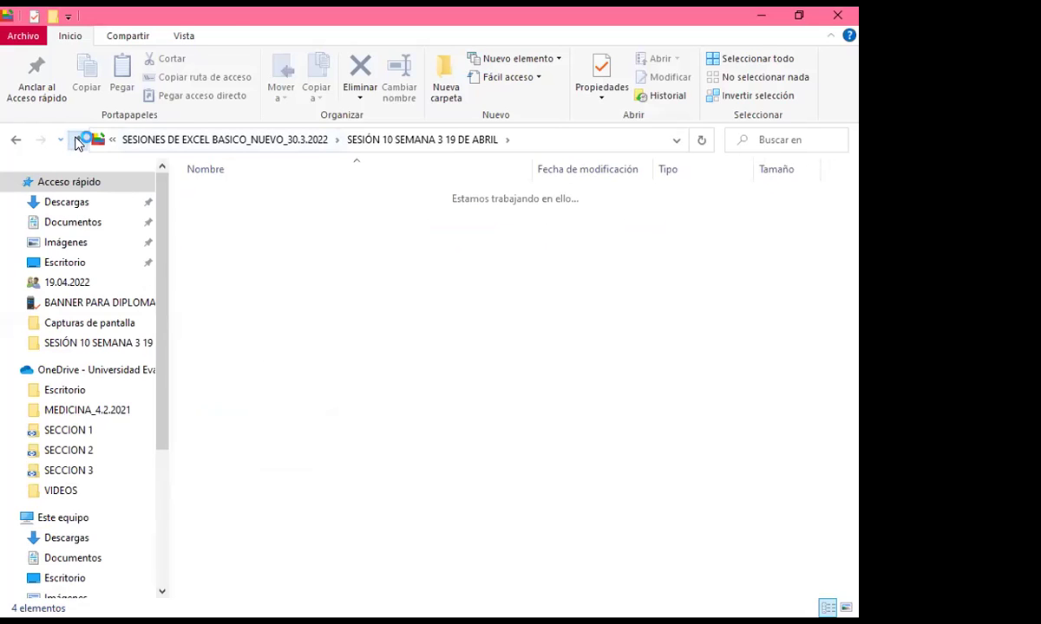
{"action": "left_click", "coordinate": [545, 341]}
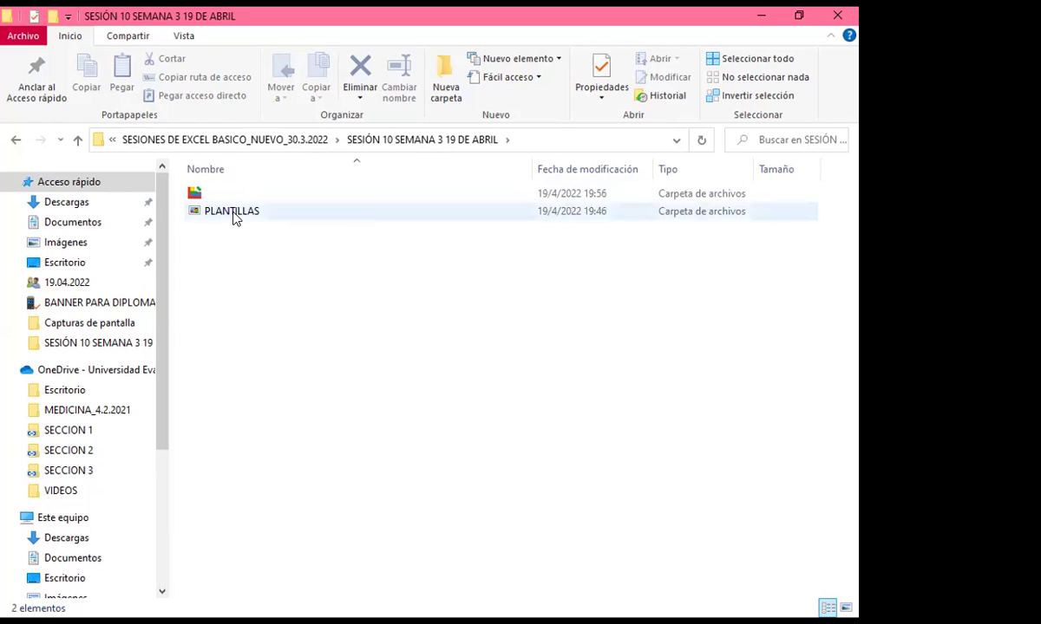
{"action": "left_click", "coordinate": [233, 214]}
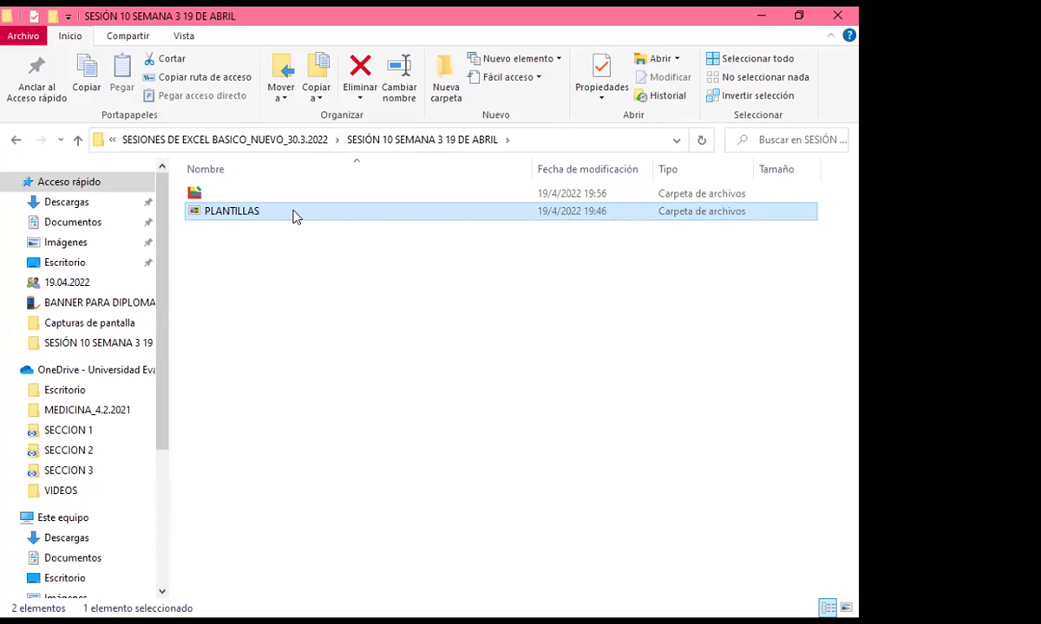
{"action": "double_click", "coordinate": [242, 214]}
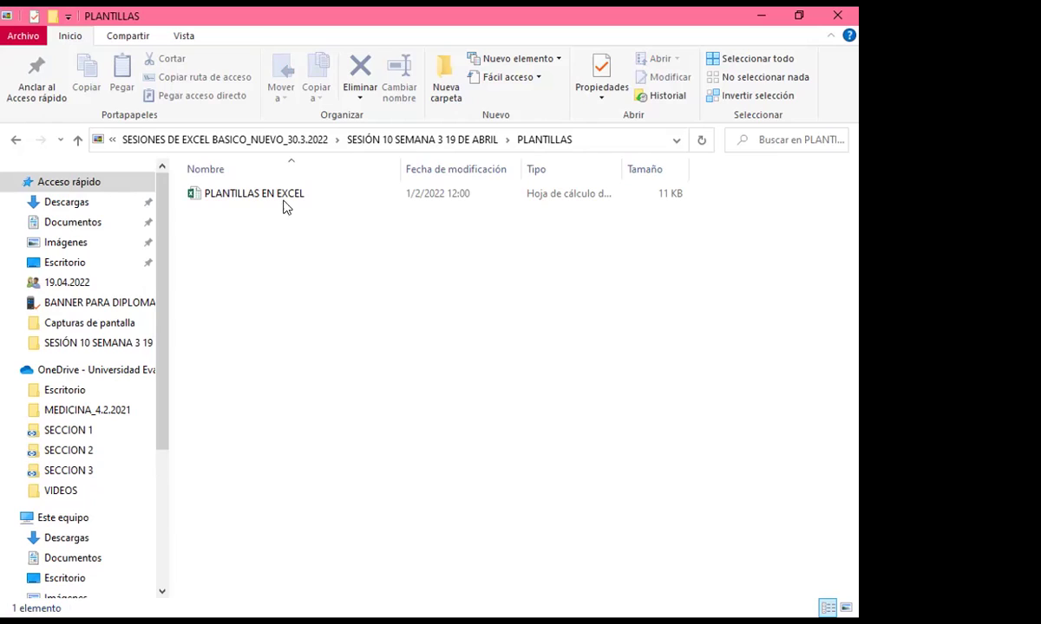
{"action": "left_click", "coordinate": [253, 196]}
{"action": "left_click", "coordinate": [400, 91]}
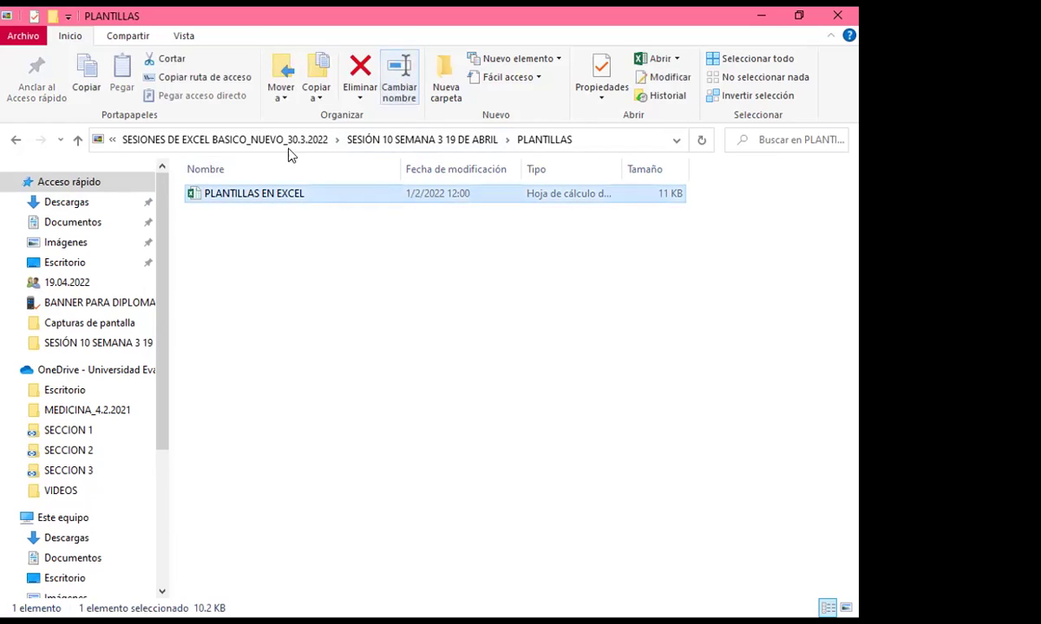
{"action": "left_click", "coordinate": [260, 217]}
Check the PLANTILLAS EN EXCEL file's properties, then open the workbook in Excel
{"action": "left_click", "coordinate": [246, 199]}
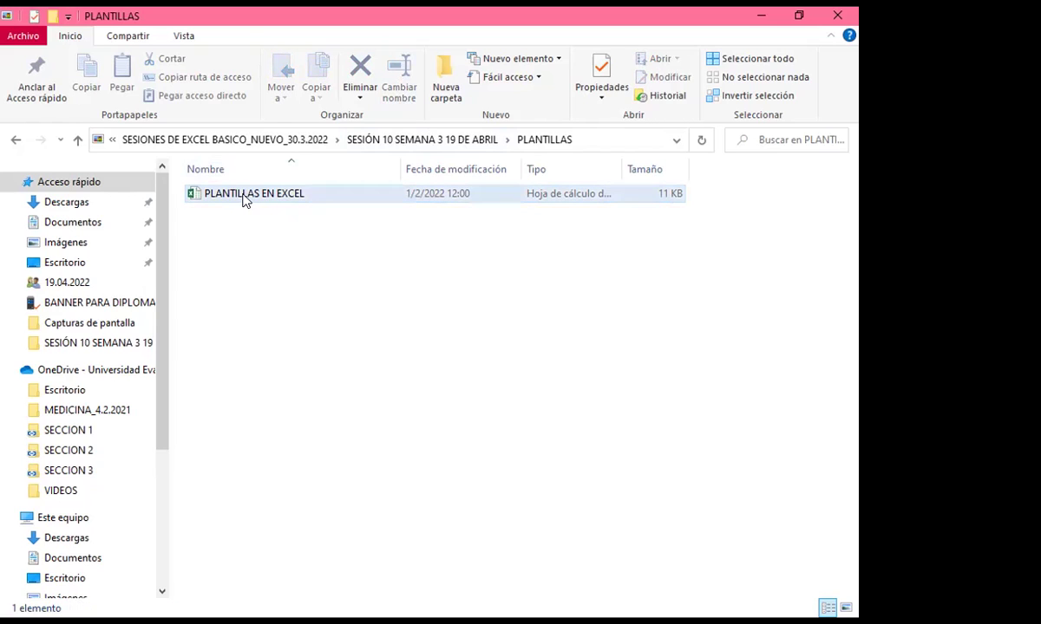
{"action": "right_click", "coordinate": [246, 198]}
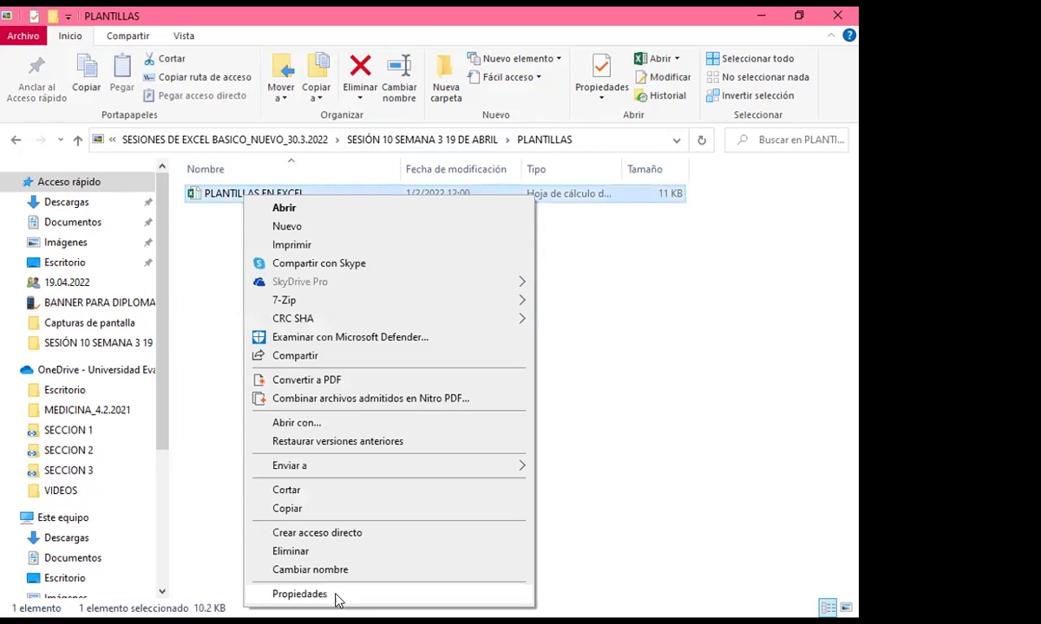
{"action": "left_click", "coordinate": [245, 438]}
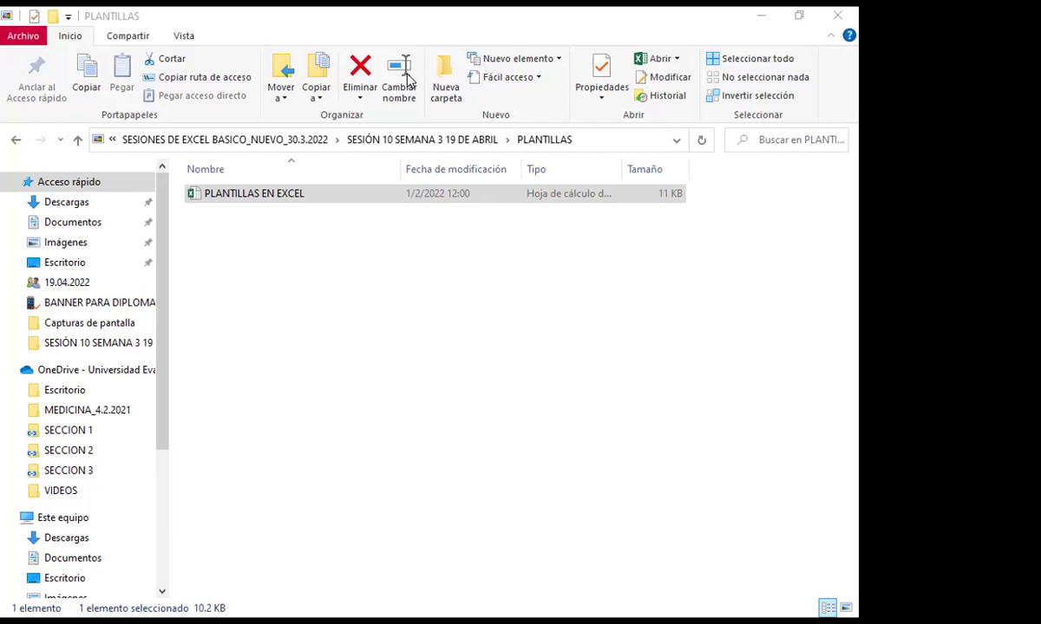
{"action": "left_click", "coordinate": [572, 529]}
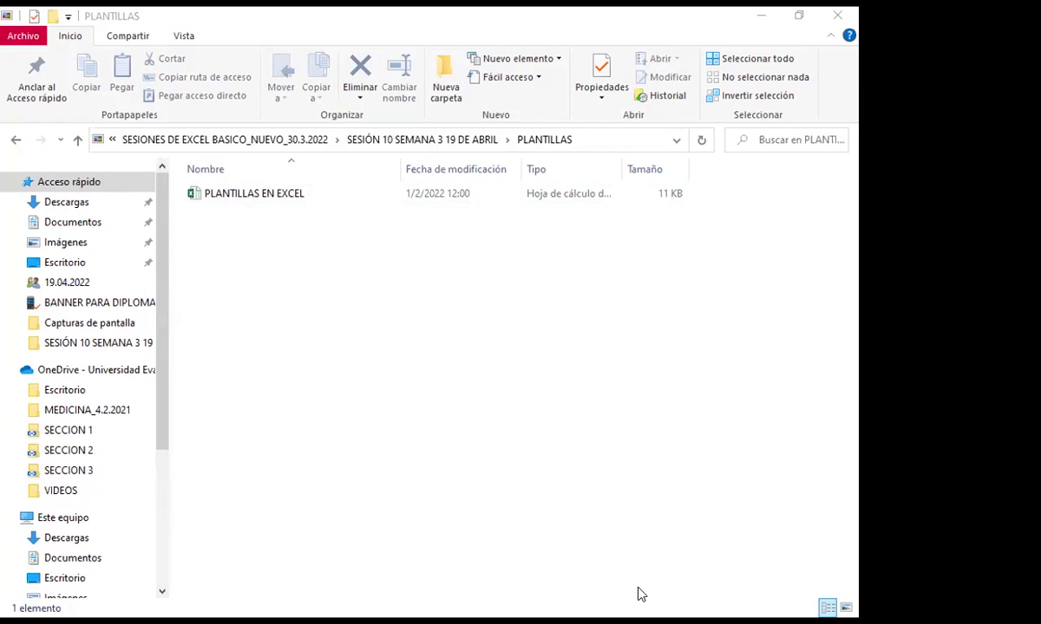
{"action": "double_click", "coordinate": [253, 194]}
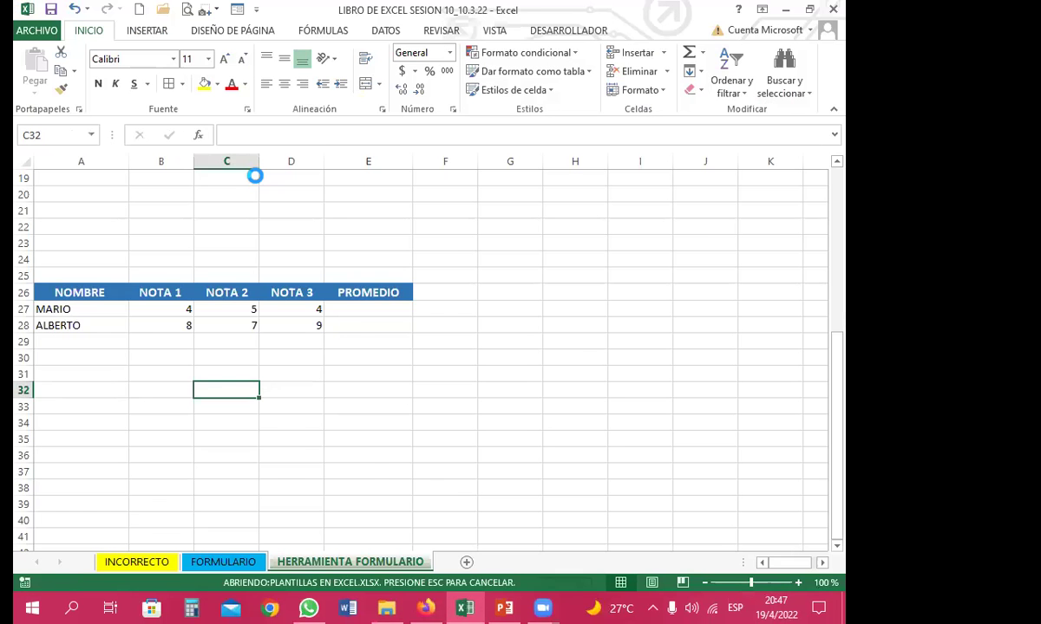
Save PLANTILLAS EN EXCEL in the PLANTILLAS folder as a Libro de Excel 97-2003 file
{"action": "key", "text": "Right"}
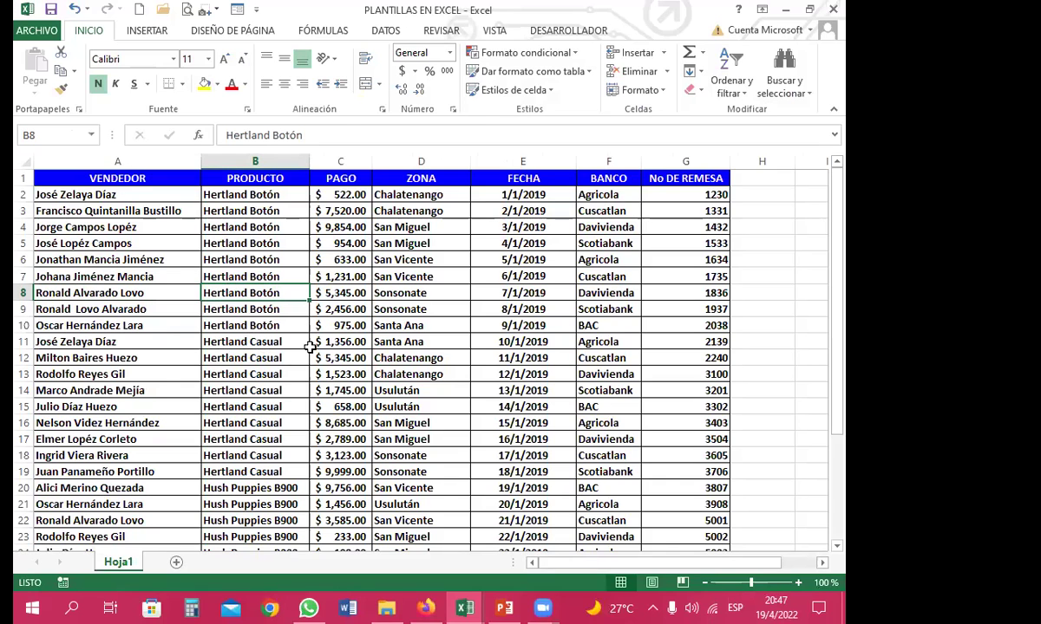
{"action": "left_click", "coordinate": [35, 31]}
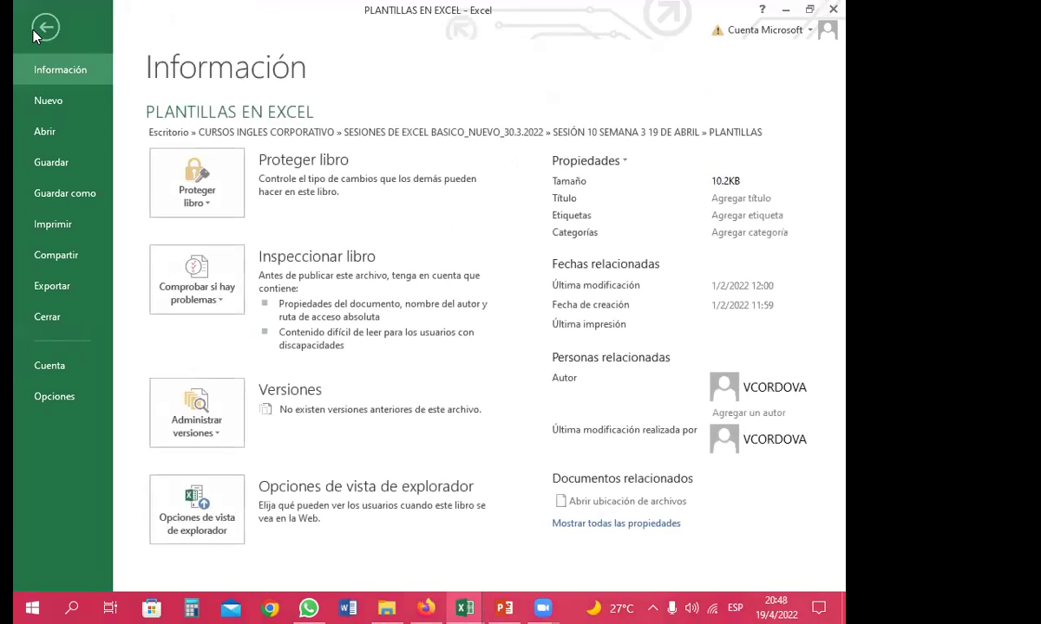
{"action": "left_click", "coordinate": [61, 191]}
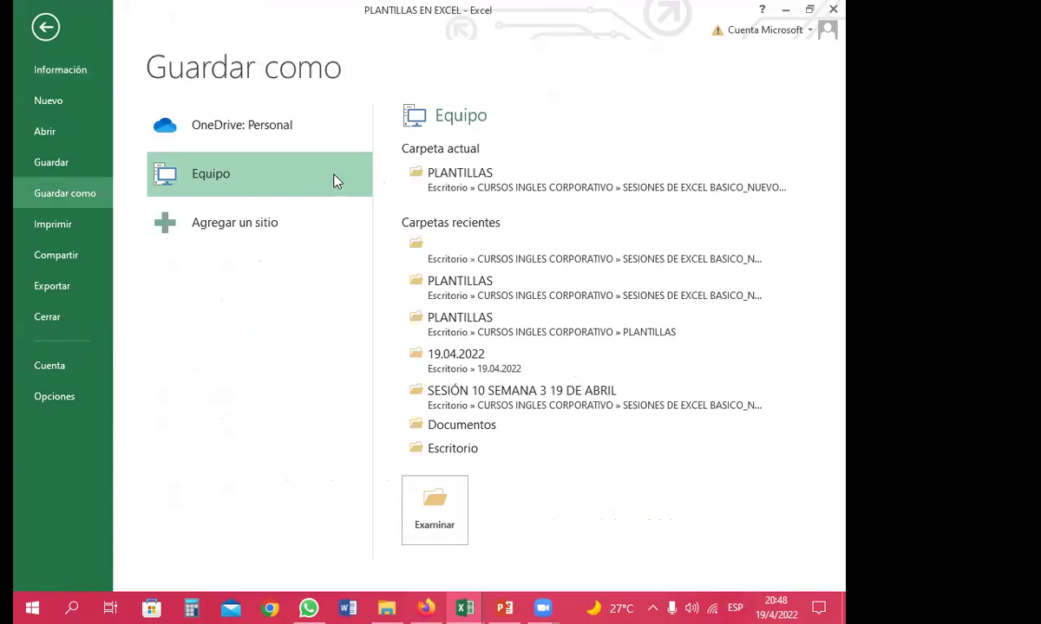
{"action": "left_click", "coordinate": [461, 177]}
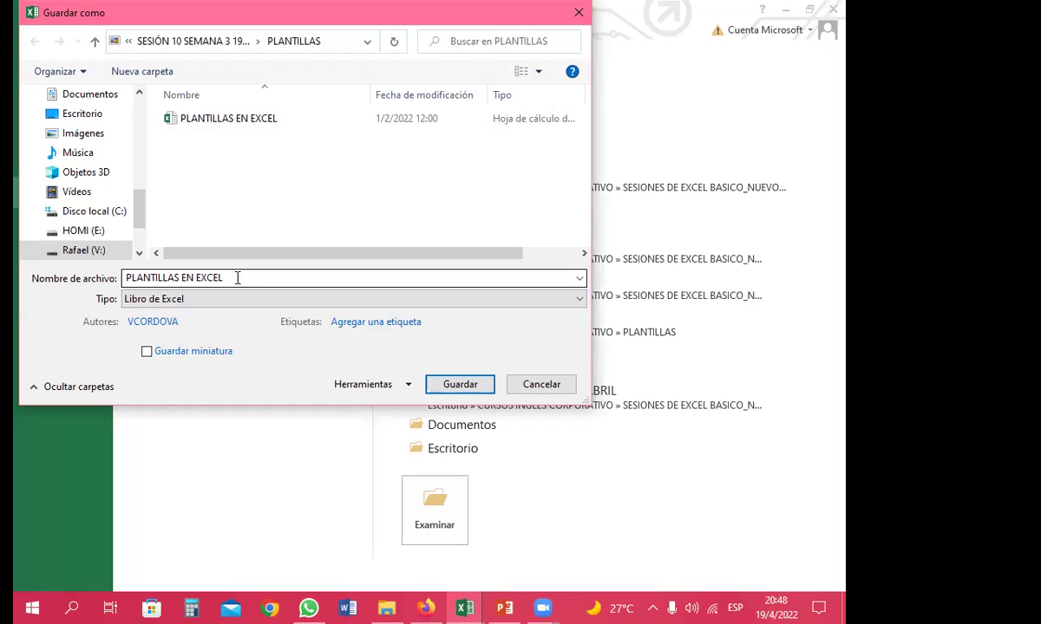
{"action": "left_click", "coordinate": [230, 300]}
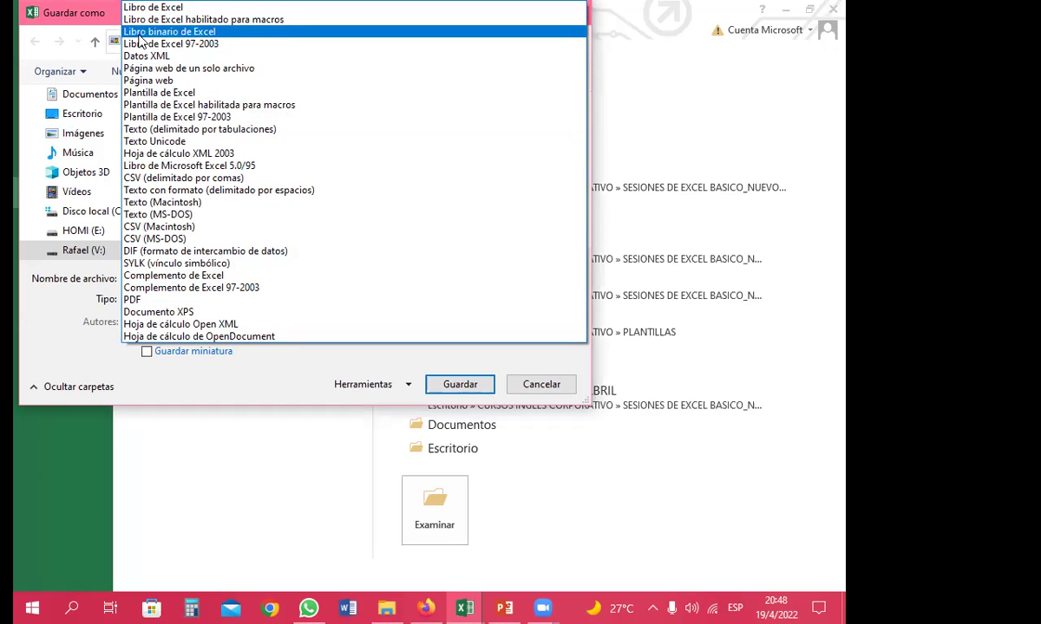
{"action": "left_click", "coordinate": [216, 50]}
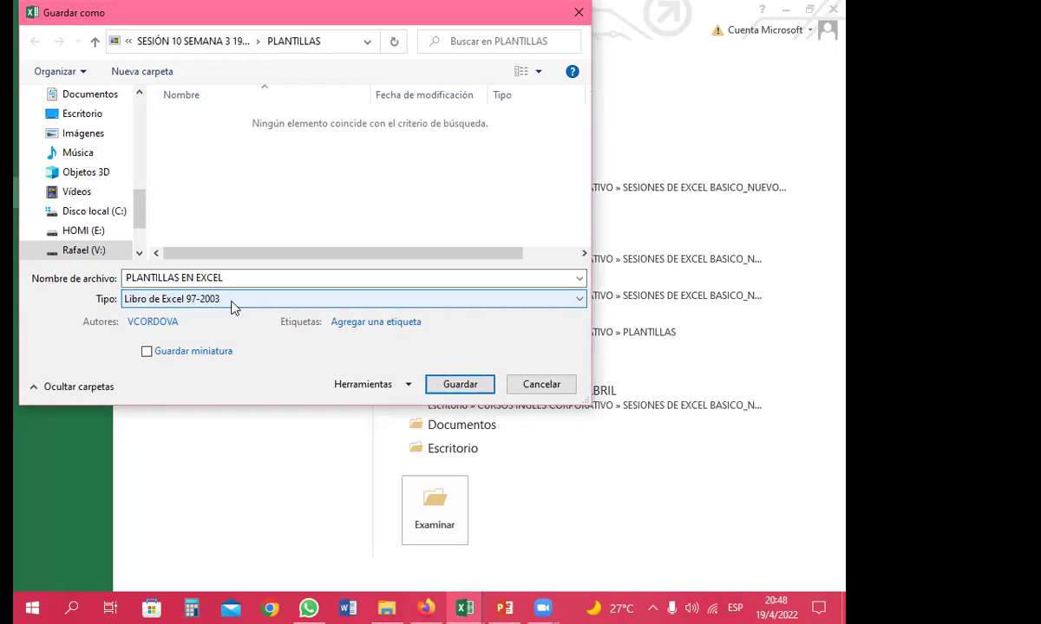
{"action": "left_click", "coordinate": [461, 385]}
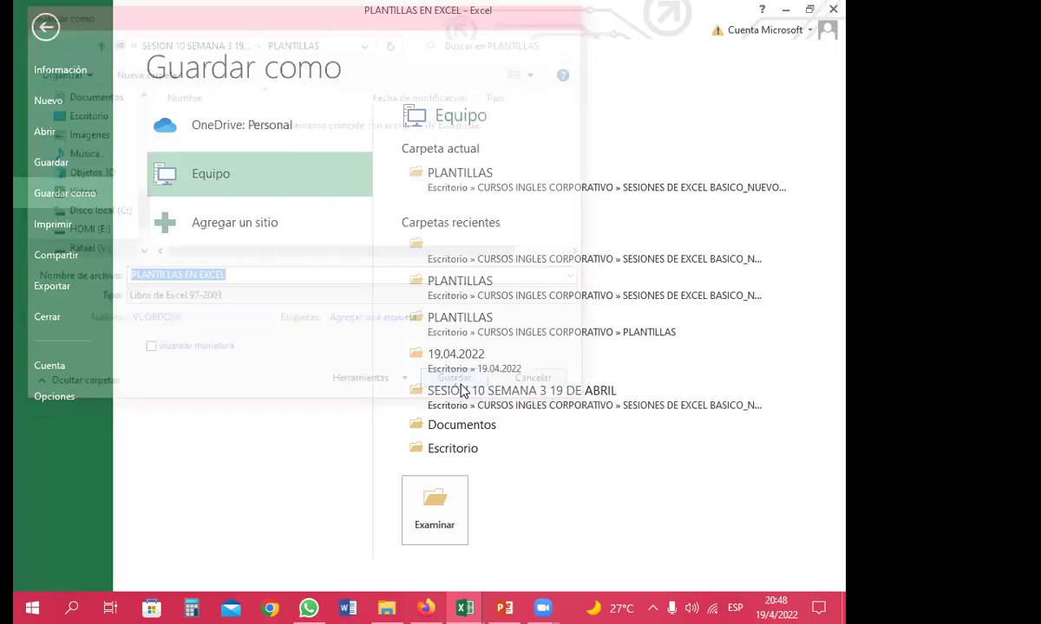
Show the PLANTILLAS folder as large icons and compare the .xls copy with the original
{"action": "left_click", "coordinate": [383, 607]}
{"action": "left_click", "coordinate": [257, 251]}
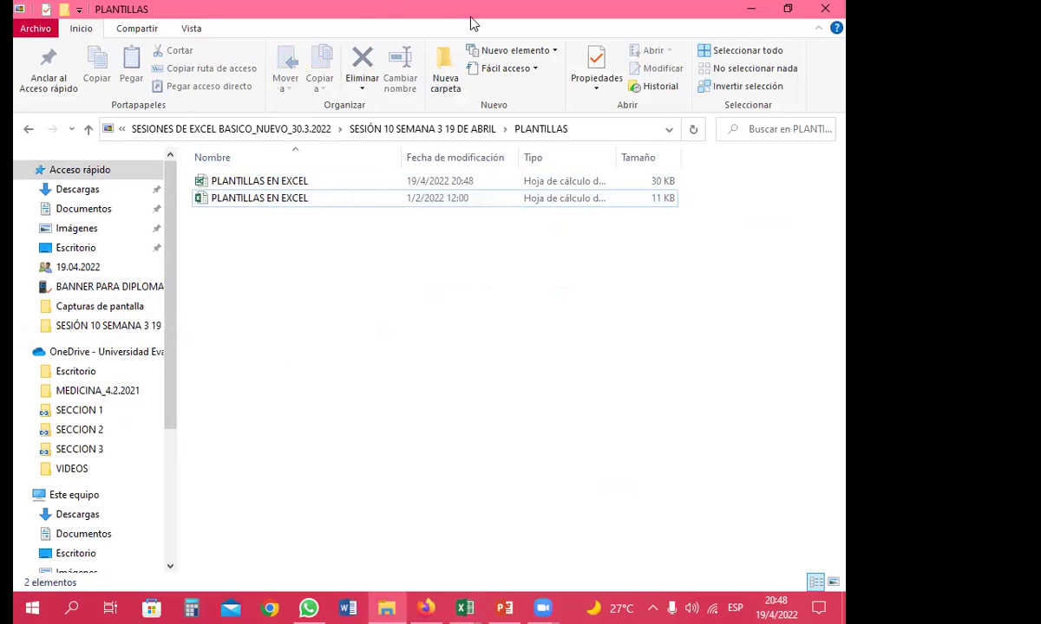
{"action": "left_click", "coordinate": [191, 28]}
{"action": "left_click", "coordinate": [343, 68]}
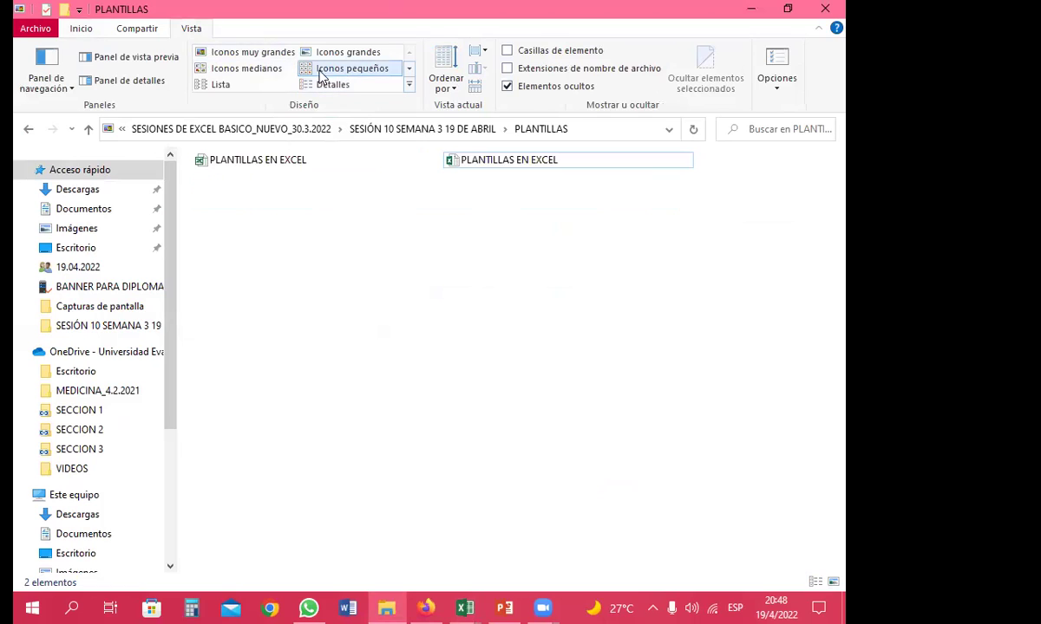
{"action": "left_click", "coordinate": [340, 53]}
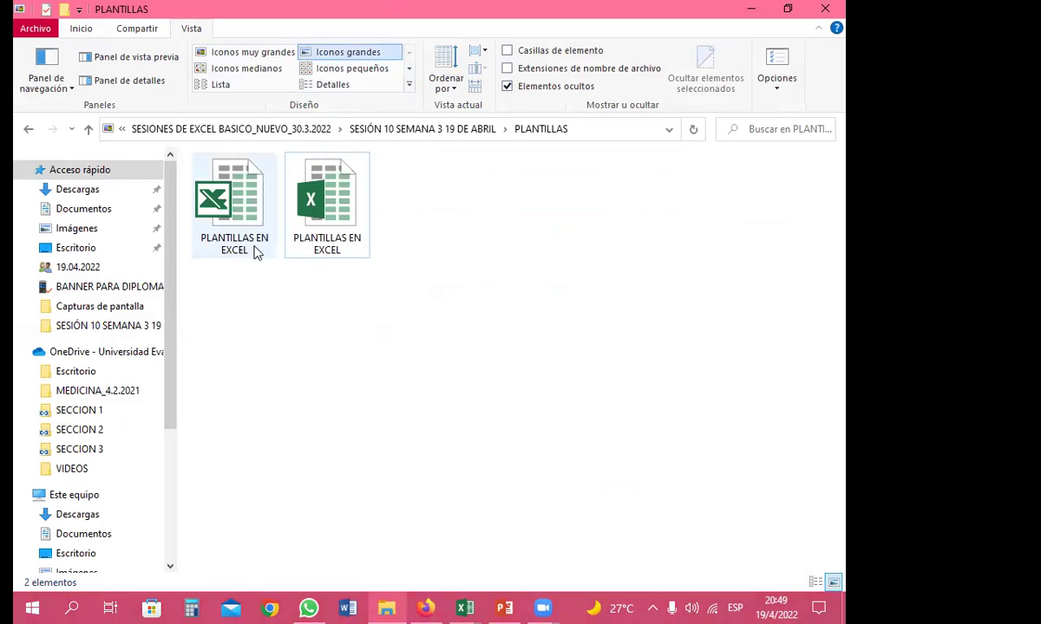
{"action": "left_click", "coordinate": [232, 230]}
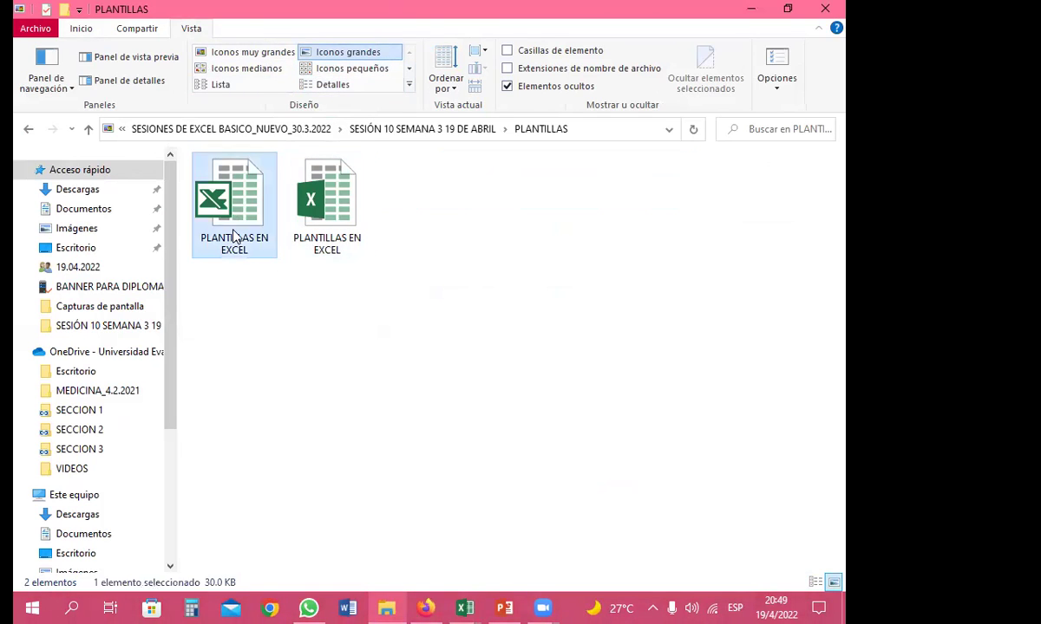
{"action": "left_click", "coordinate": [338, 231]}
{"action": "left_click", "coordinate": [221, 236]}
{"action": "left_click", "coordinate": [334, 247]}
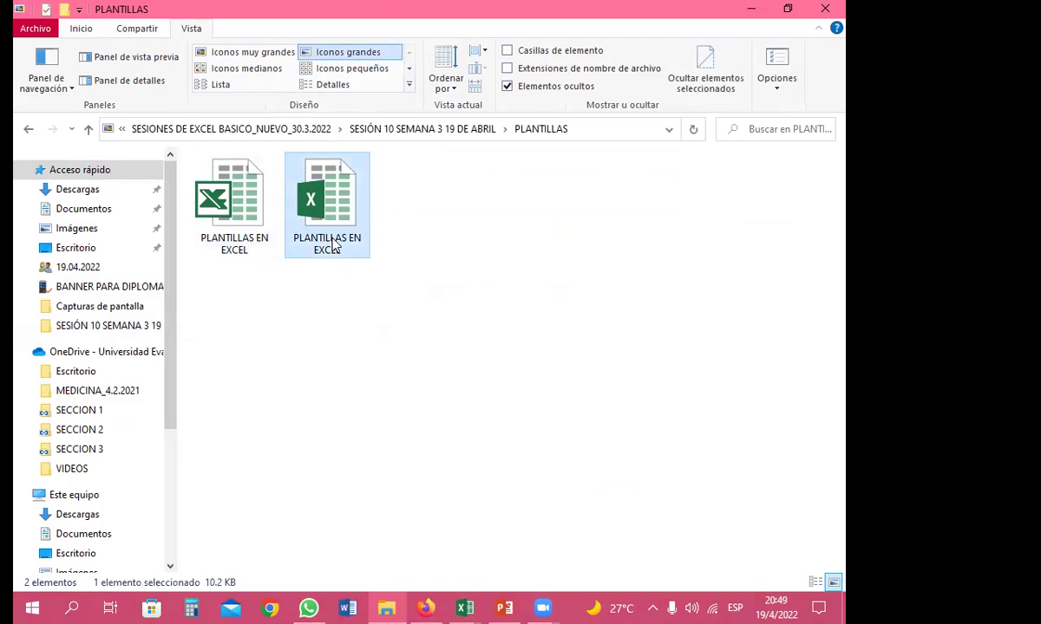
{"action": "left_click", "coordinate": [235, 239]}
{"action": "left_click", "coordinate": [327, 243]}
{"action": "left_click", "coordinate": [223, 238]}
{"action": "left_click", "coordinate": [330, 246]}
{"action": "left_click", "coordinate": [235, 239]}
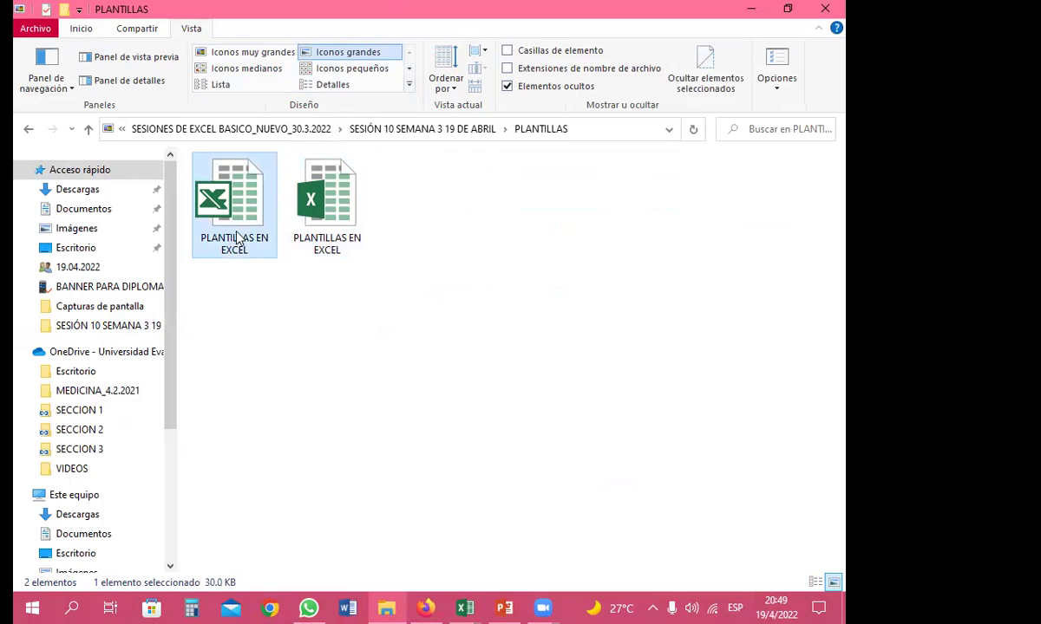
{"action": "left_click", "coordinate": [334, 243]}
{"action": "left_click", "coordinate": [217, 226]}
{"action": "left_click", "coordinate": [340, 249]}
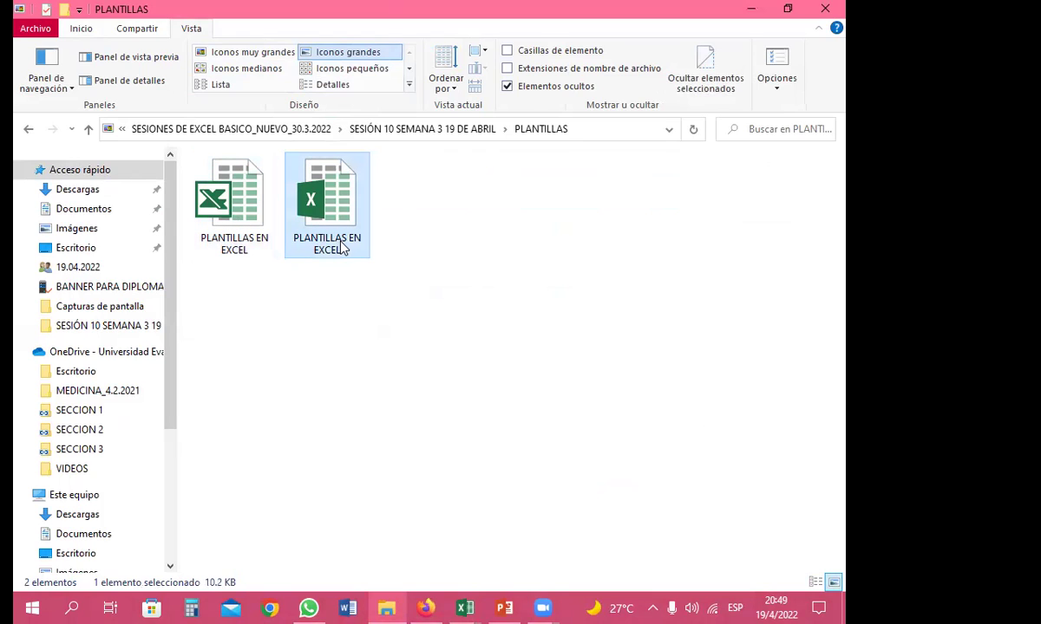
Review the 30.0 KB .xls copy's properties, then return to the sales workbook in Excel
{"action": "left_click", "coordinate": [234, 247]}
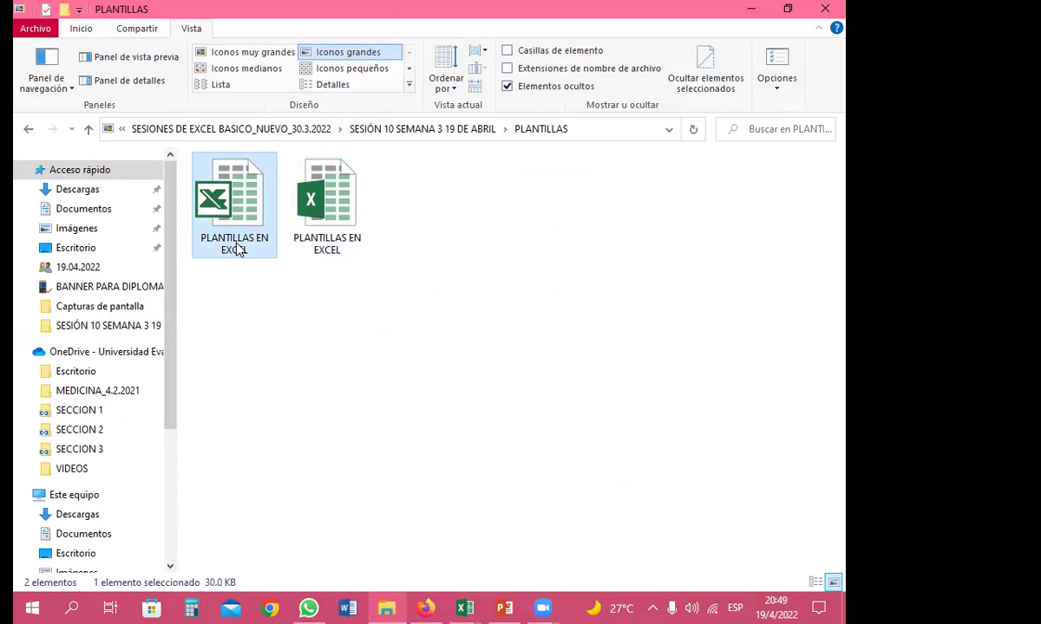
{"action": "right_click", "coordinate": [244, 249]}
{"action": "left_click", "coordinate": [328, 579]}
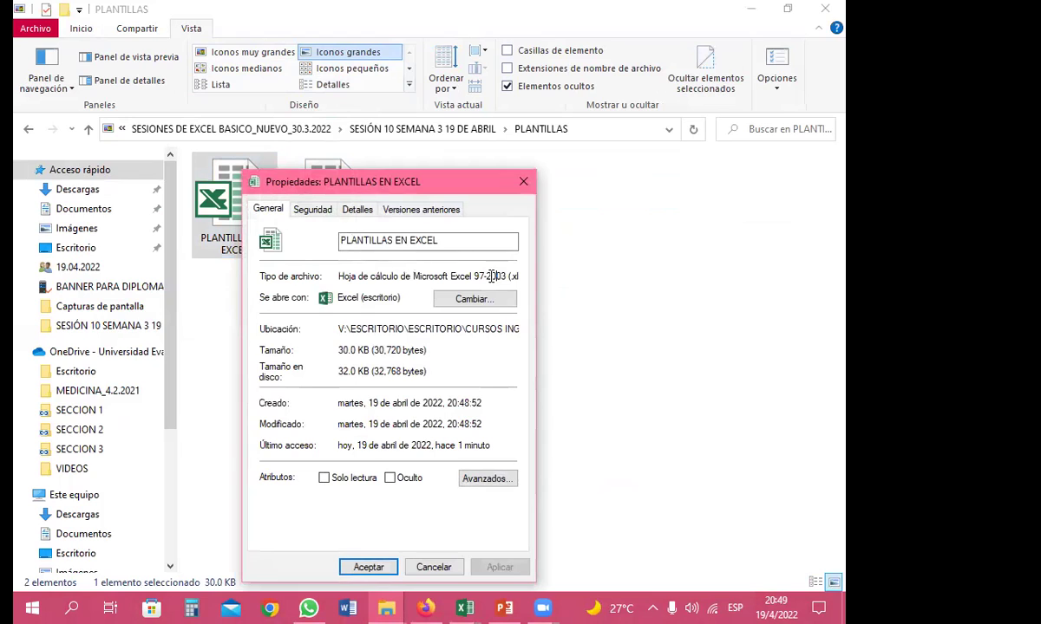
{"action": "left_click", "coordinate": [490, 276]}
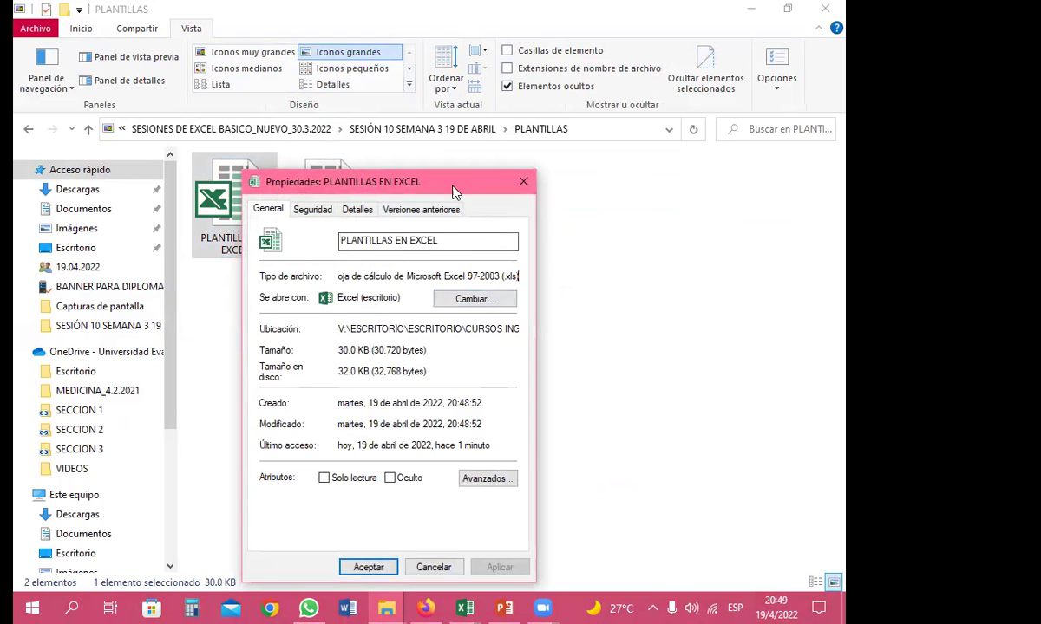
{"action": "left_click_drag", "start_coordinate": [452, 191], "coordinate": [626, 157]}
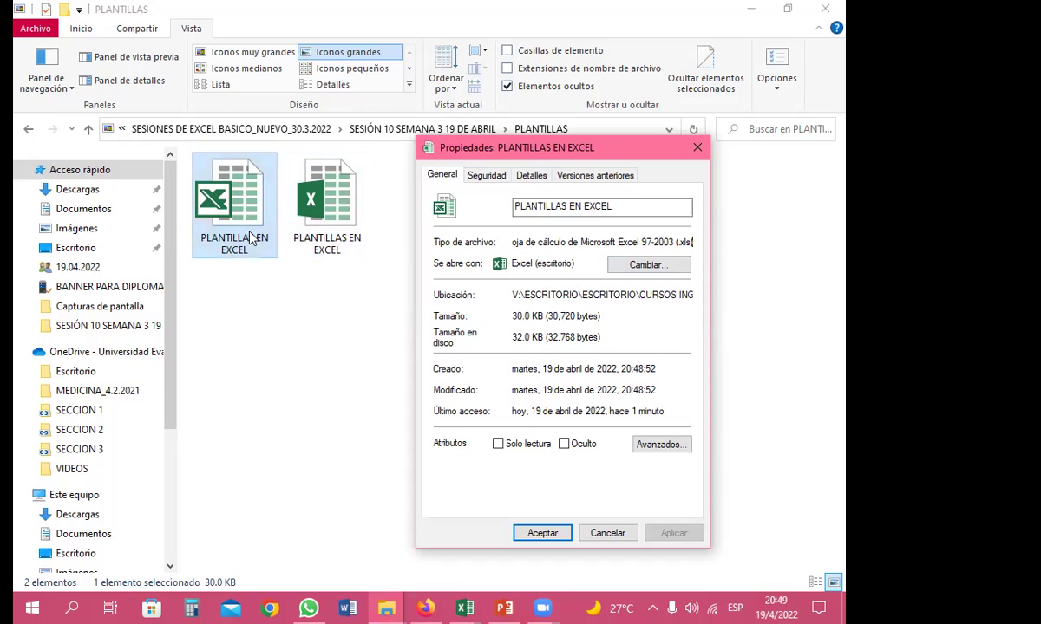
{"action": "key", "text": "Escape"}
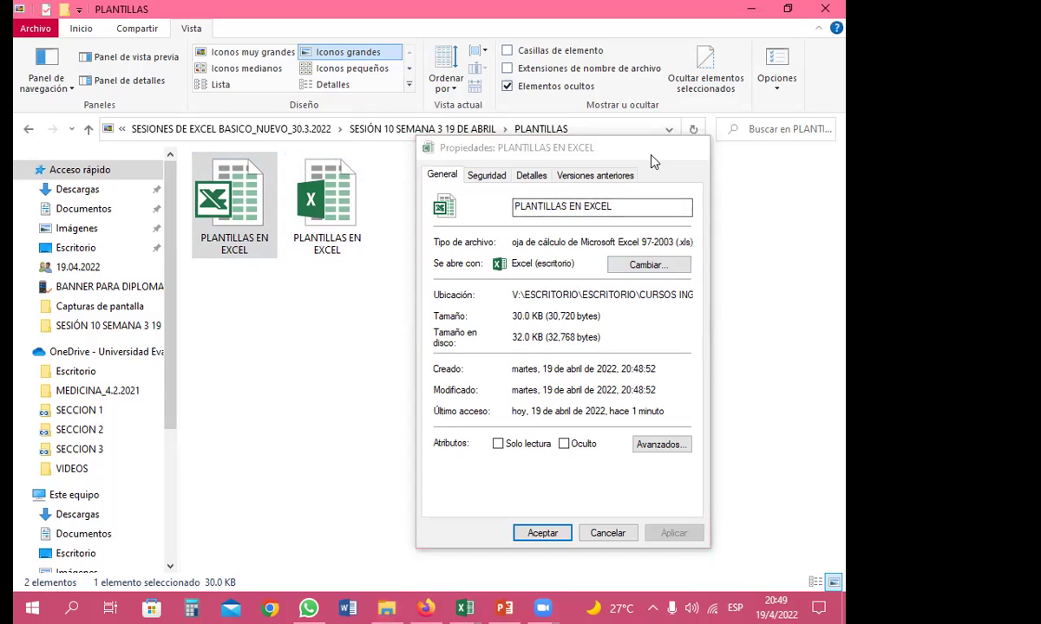
{"action": "left_click", "coordinate": [464, 607]}
{"action": "left_click", "coordinate": [398, 305]}
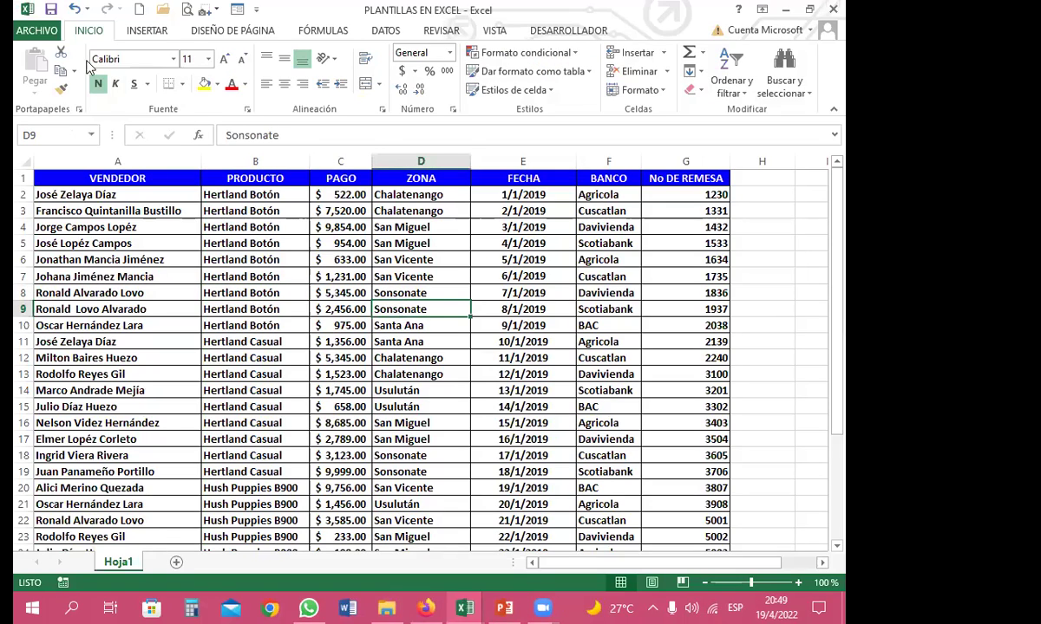
Start a Save As with the file type set to Plantilla de Excel
{"action": "left_click", "coordinate": [52, 33]}
{"action": "left_click", "coordinate": [66, 194]}
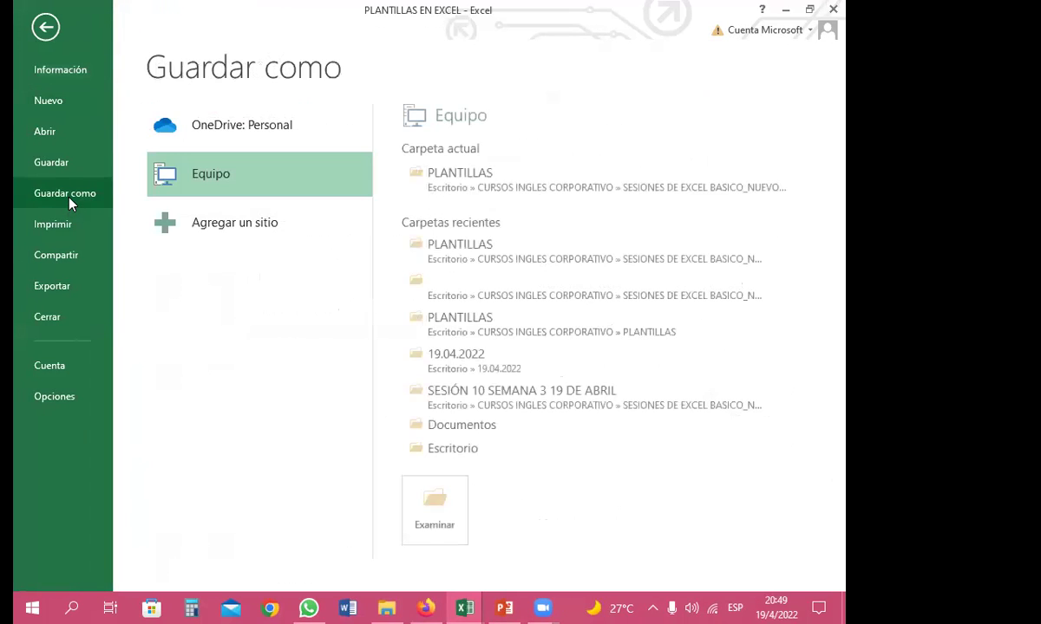
{"action": "left_click", "coordinate": [453, 184]}
{"action": "left_click", "coordinate": [198, 300]}
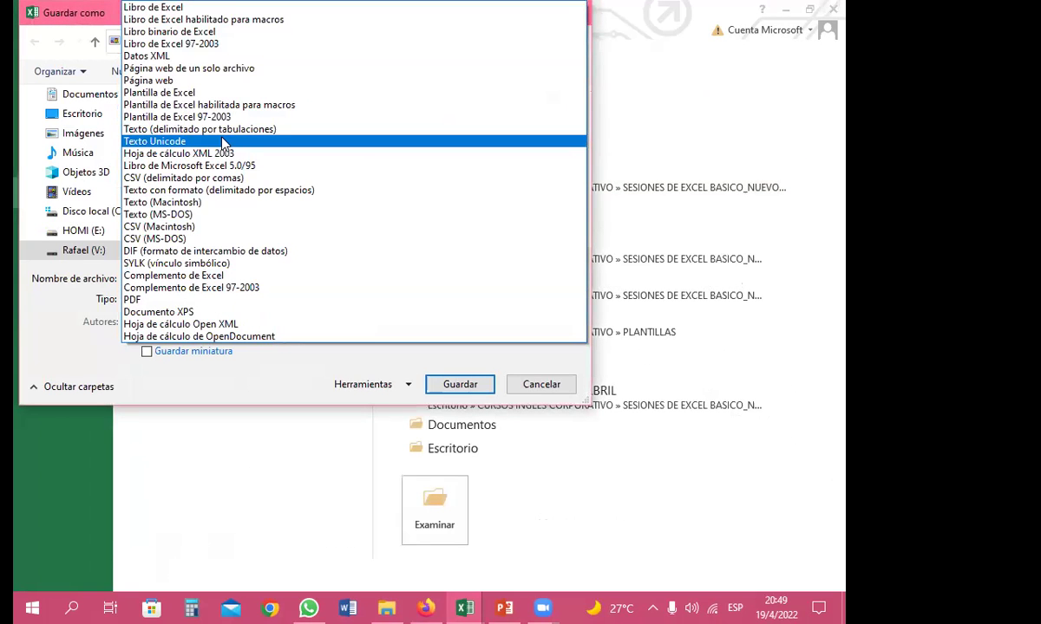
{"action": "left_click", "coordinate": [162, 92]}
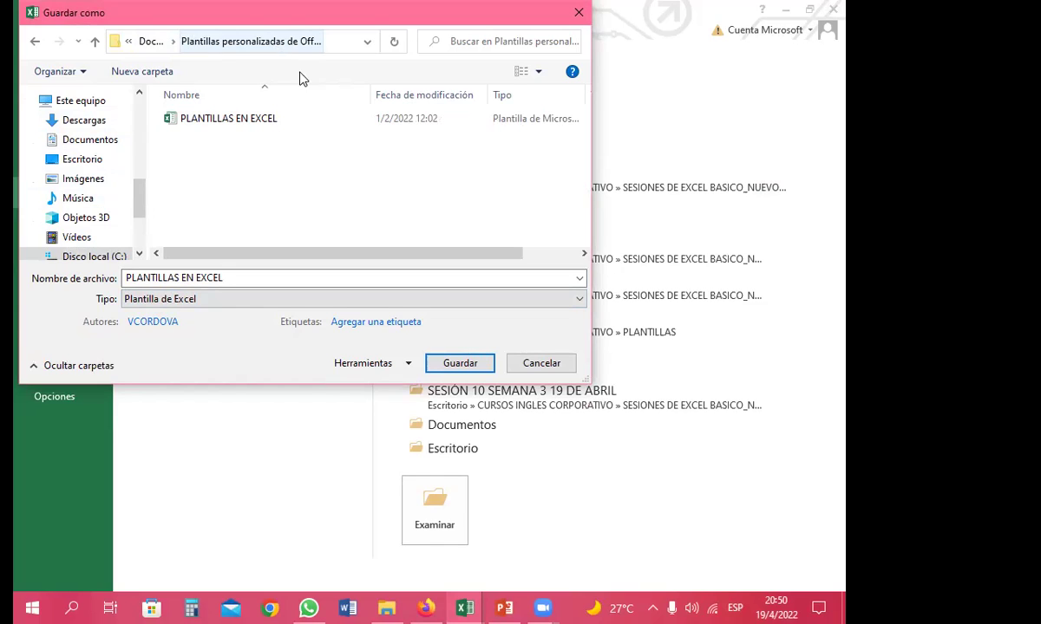
Browse to SESIÓN 10 SEMANA 3 19 DE ABRIL > PLANTILLAS and save the template there
{"action": "left_click", "coordinate": [84, 160]}
{"action": "double_click", "coordinate": [437, 216]}
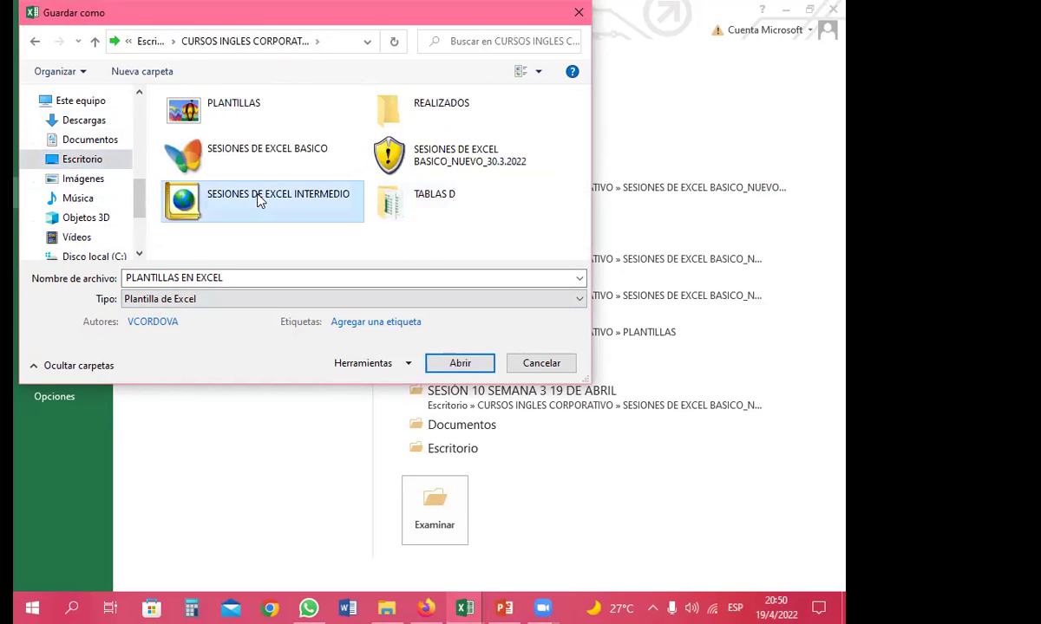
{"action": "double_click", "coordinate": [392, 165]}
{"action": "scroll", "coordinate": [260, 199], "scroll_direction": "down", "scroll_amount": 1}
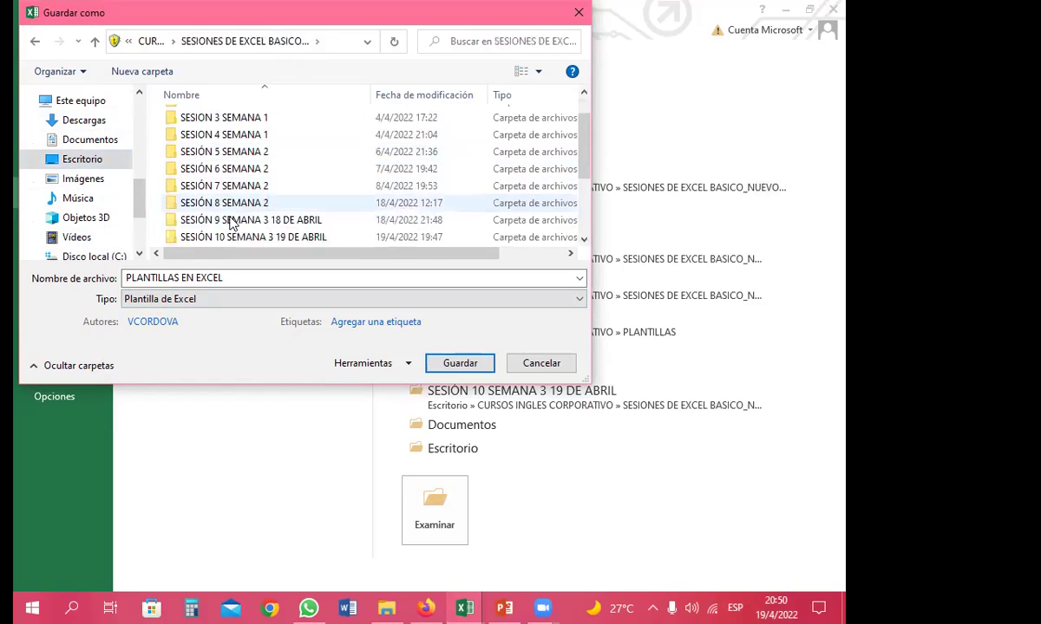
{"action": "scroll", "coordinate": [227, 199], "scroll_direction": "down", "scroll_amount": 1}
{"action": "double_click", "coordinate": [224, 187]}
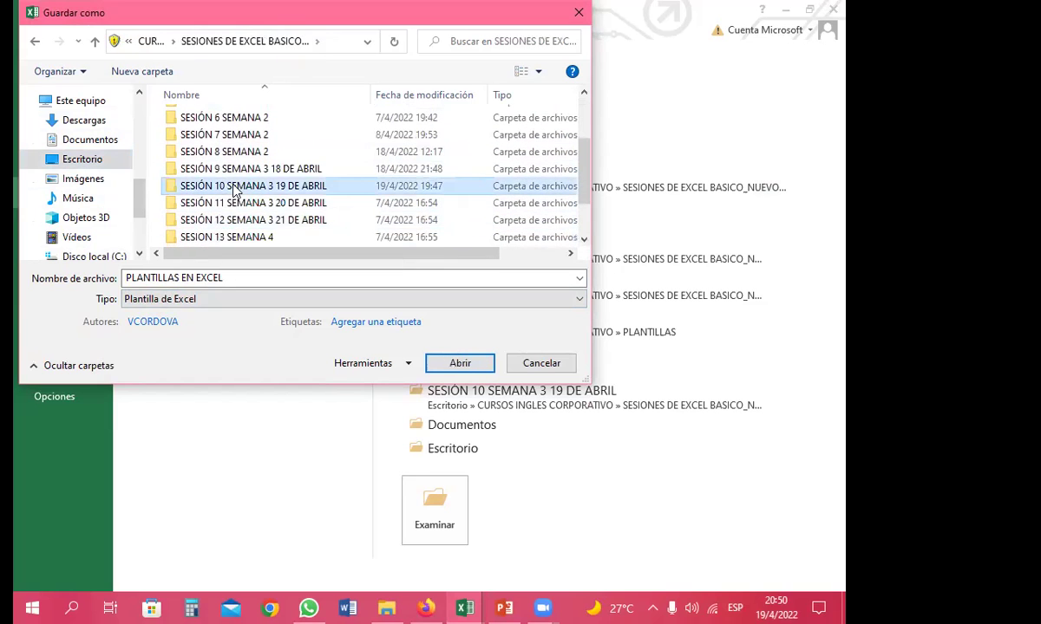
{"action": "left_click", "coordinate": [214, 139]}
{"action": "double_click", "coordinate": [214, 139]}
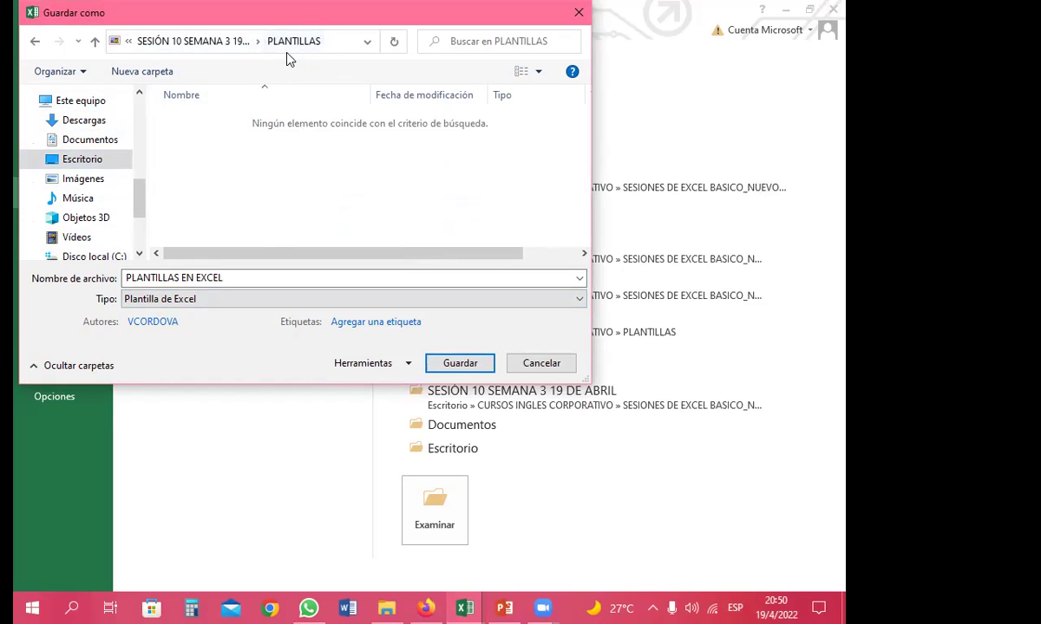
{"action": "left_click", "coordinate": [460, 363]}
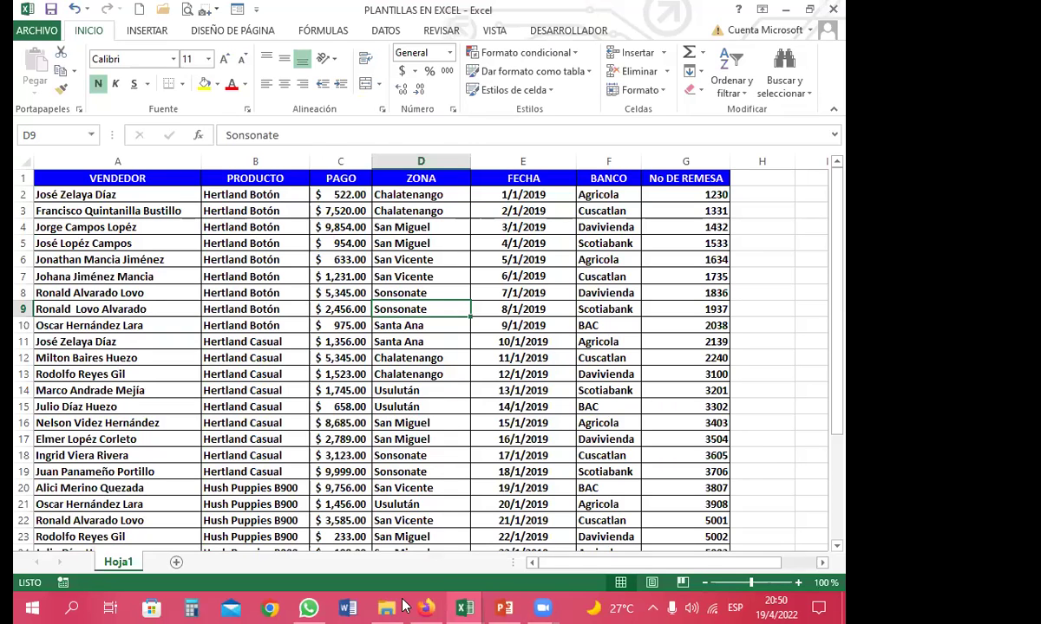
Show the third file's properties, confirming a 10.3 KB Excel template (.xltx)
{"action": "key", "text": "alt+Tab"}
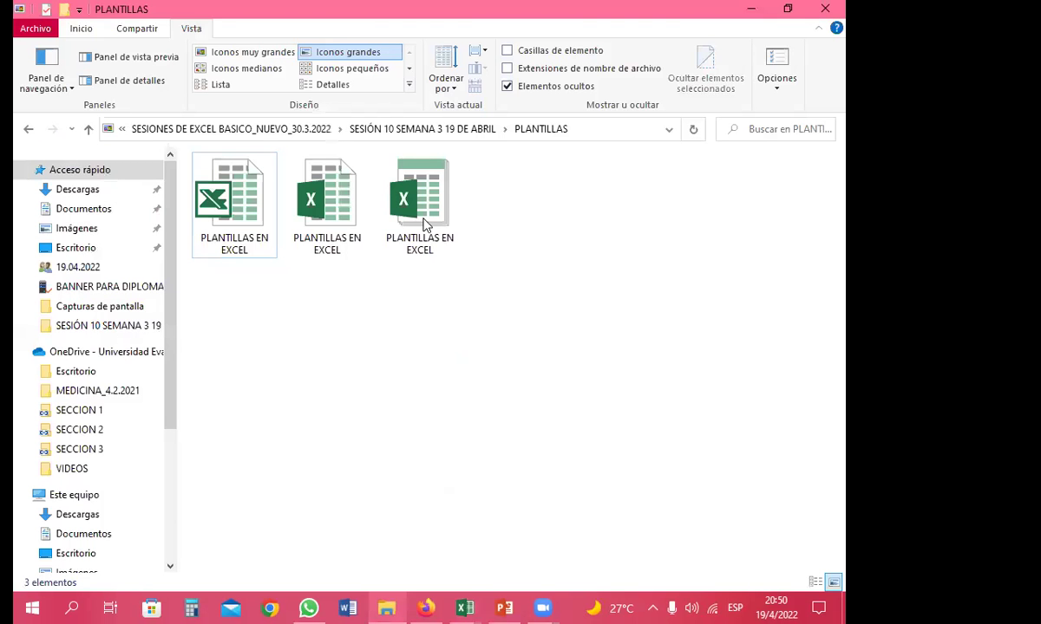
{"action": "right_click", "coordinate": [425, 225]}
{"action": "left_click", "coordinate": [523, 562]}
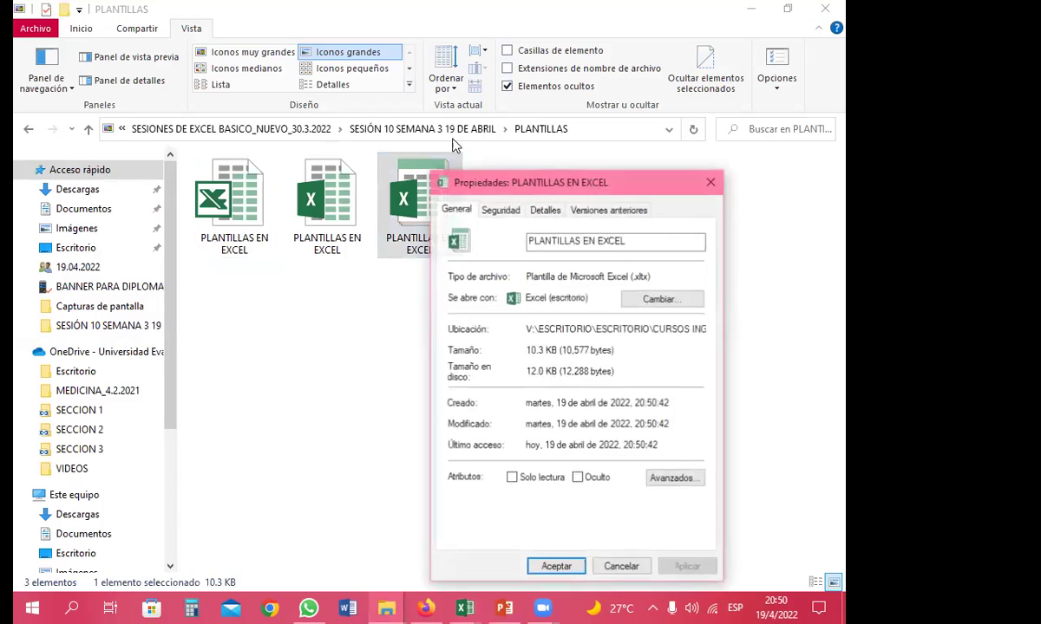
{"action": "left_click_drag", "start_coordinate": [530, 187], "coordinate": [641, 105]}
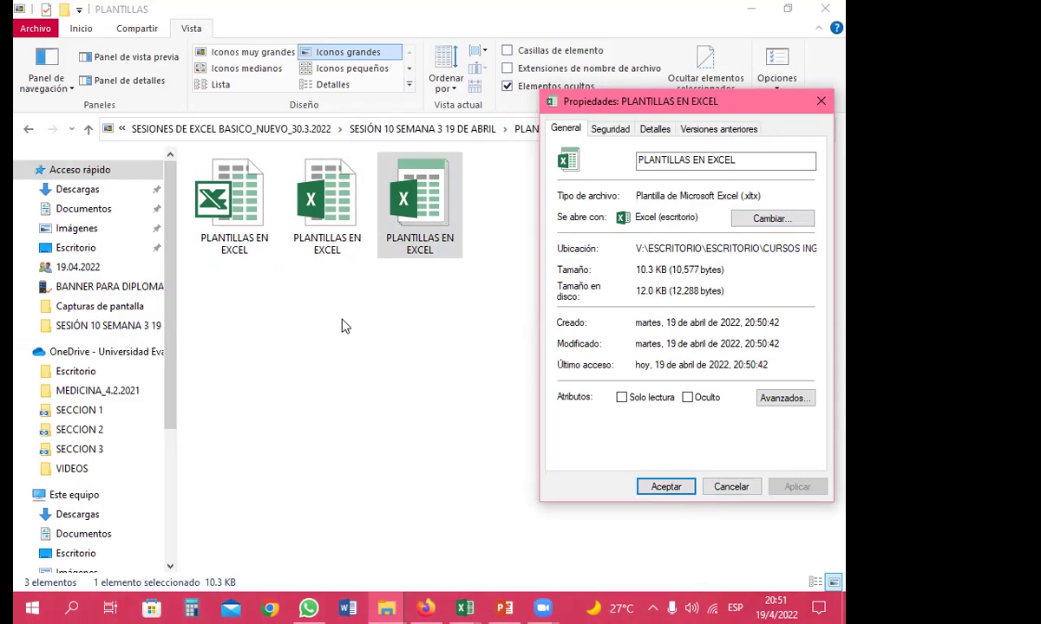
Compare the template's size with the second file, then open the template in Excel
{"action": "left_click", "coordinate": [328, 249]}
{"action": "left_click", "coordinate": [425, 245]}
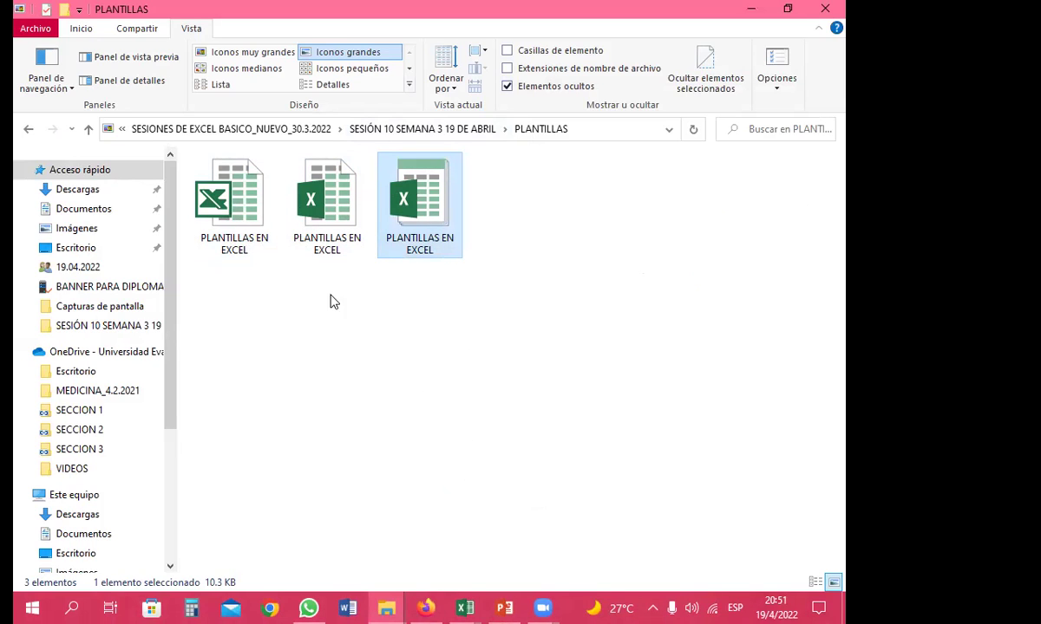
{"action": "left_click", "coordinate": [412, 245]}
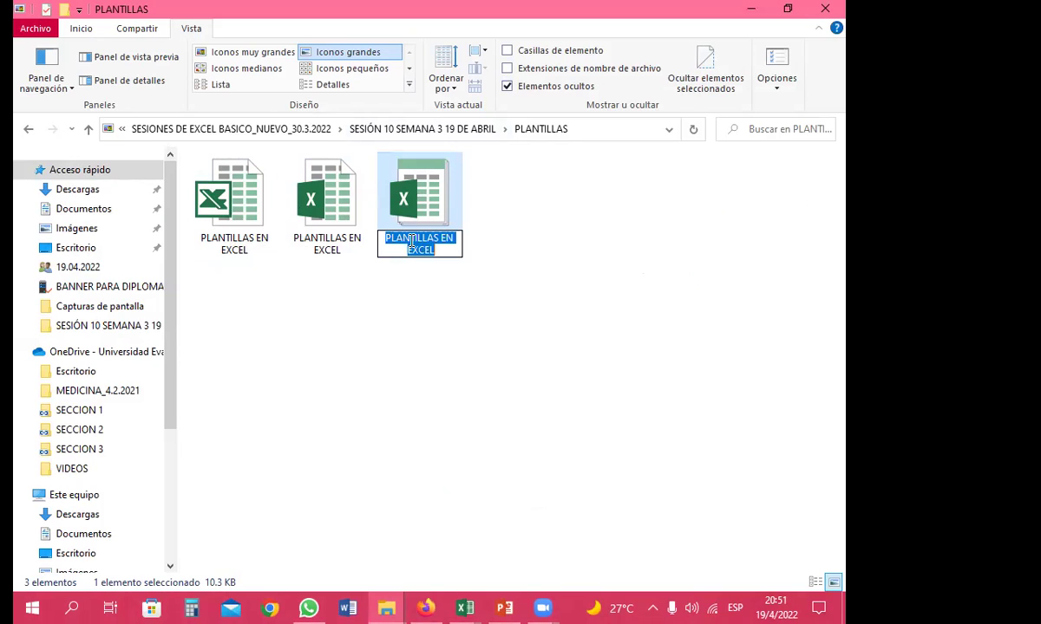
{"action": "left_click", "coordinate": [306, 193]}
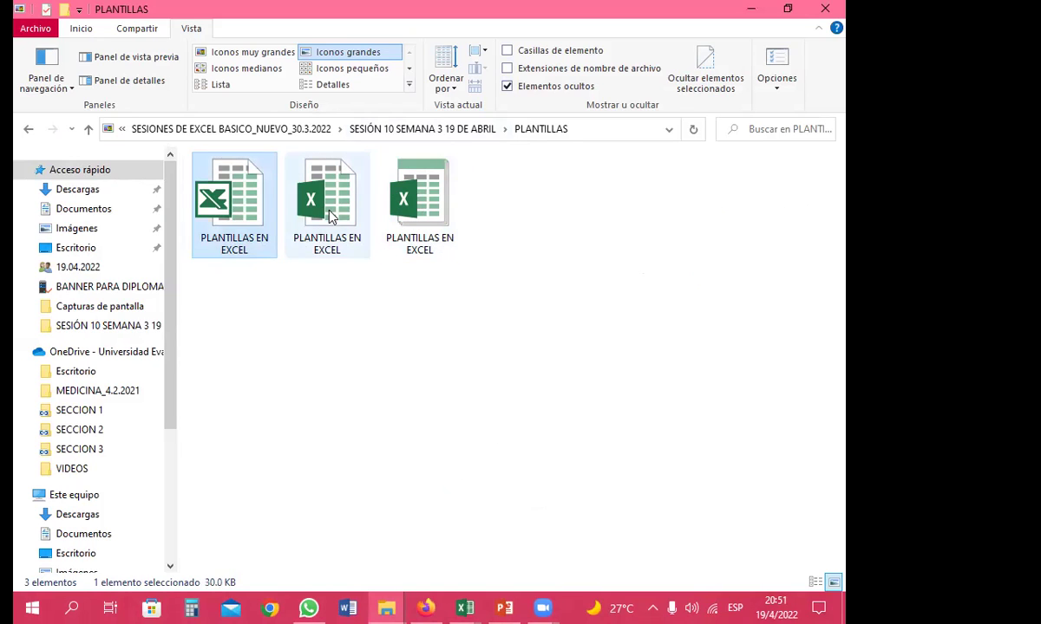
{"action": "left_click", "coordinate": [439, 211]}
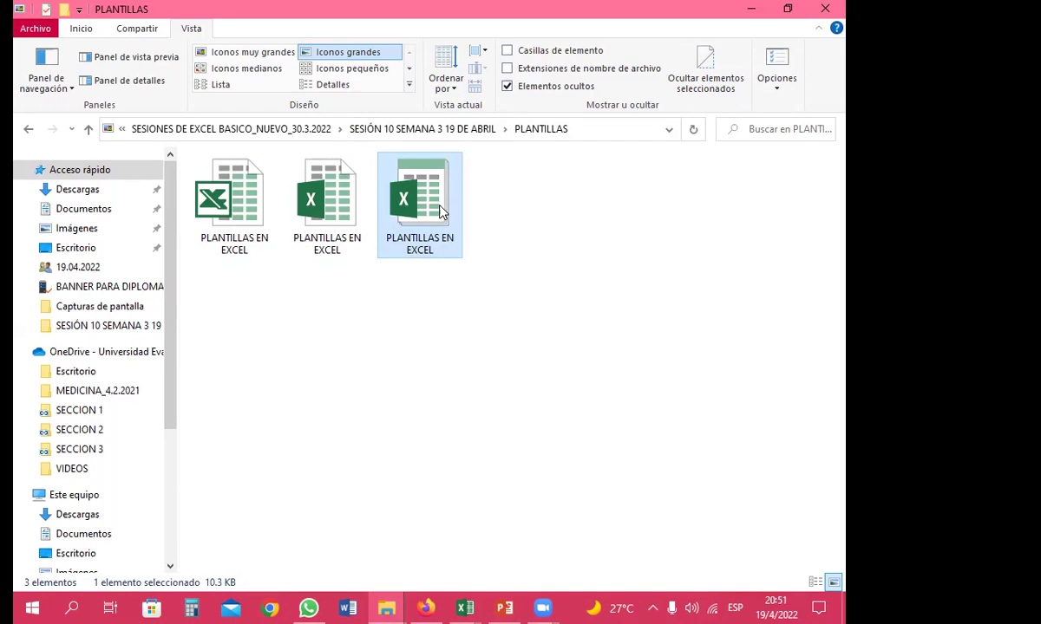
{"action": "left_click", "coordinate": [336, 219]}
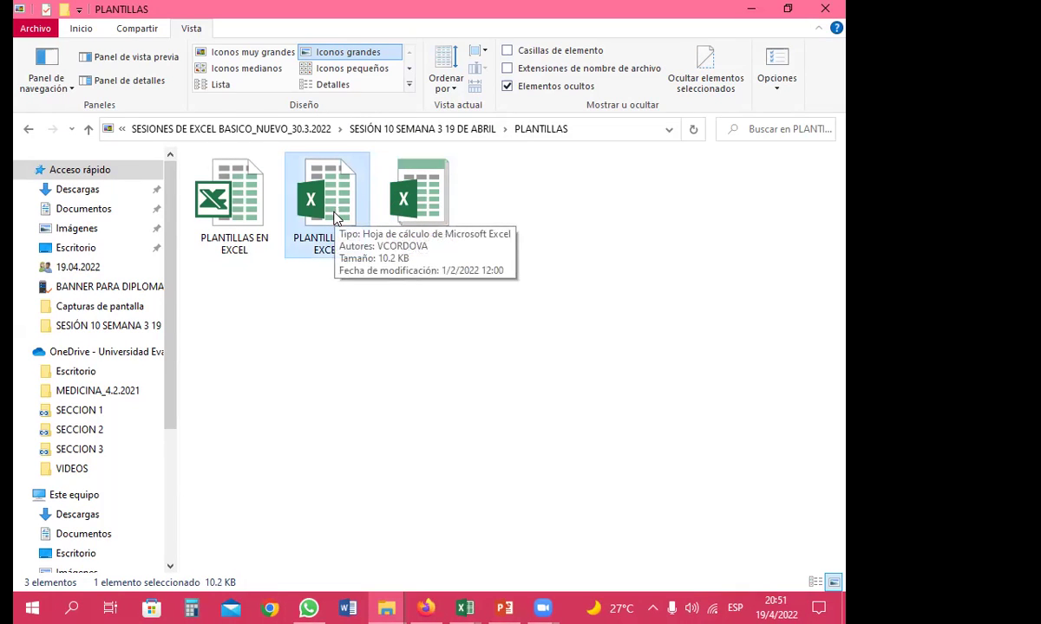
{"action": "left_click", "coordinate": [434, 201]}
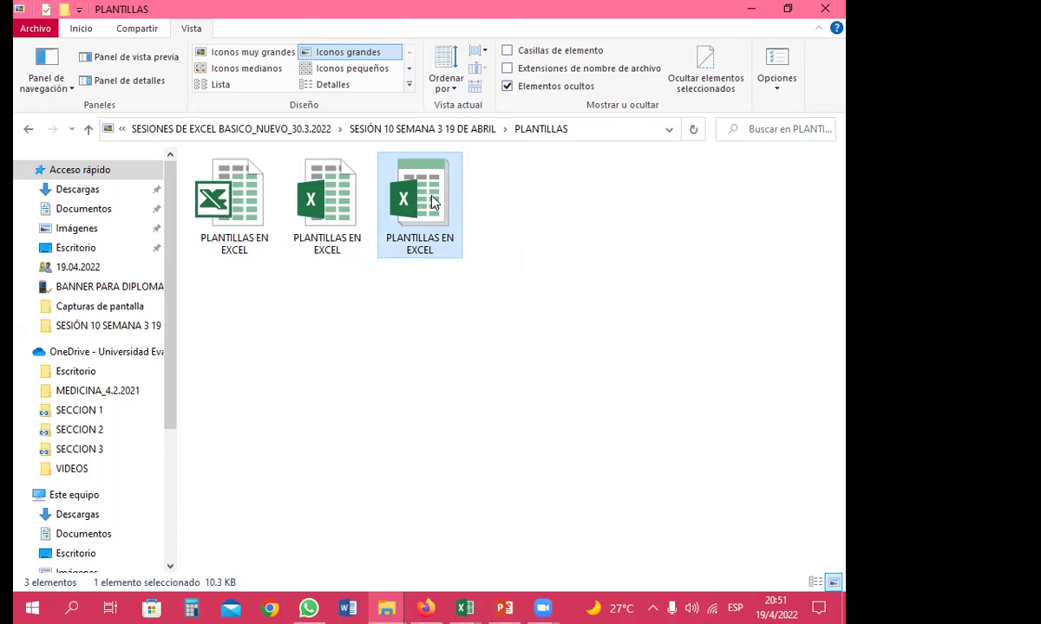
{"action": "double_click", "coordinate": [433, 201]}
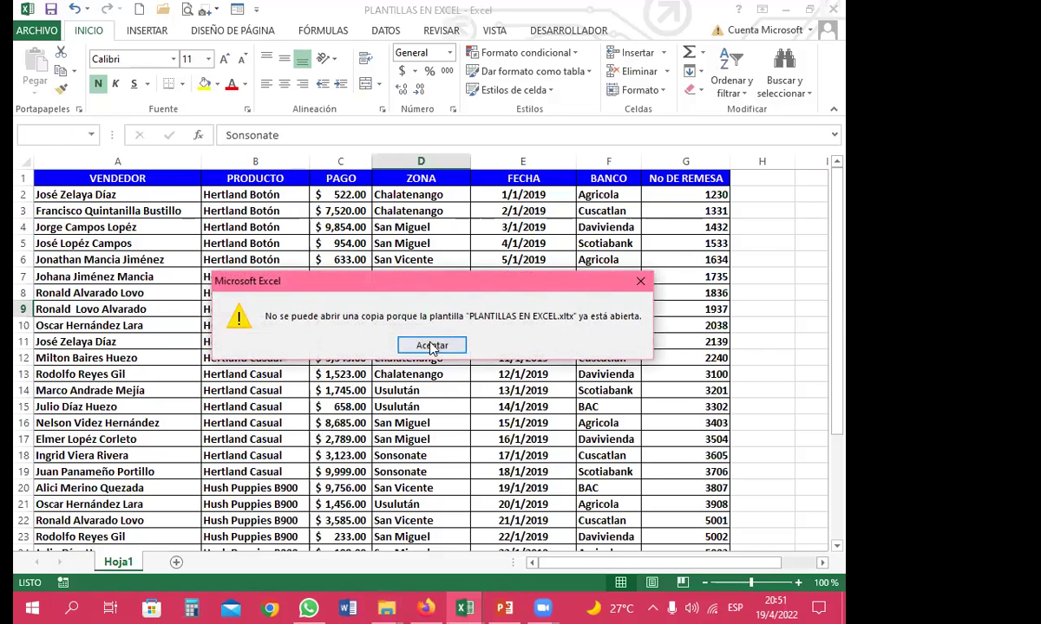
Dismiss the already-open warning, close Excel without saving, and reopen the template as a new workbook
{"action": "left_click", "coordinate": [425, 343]}
{"action": "left_click", "coordinate": [397, 322]}
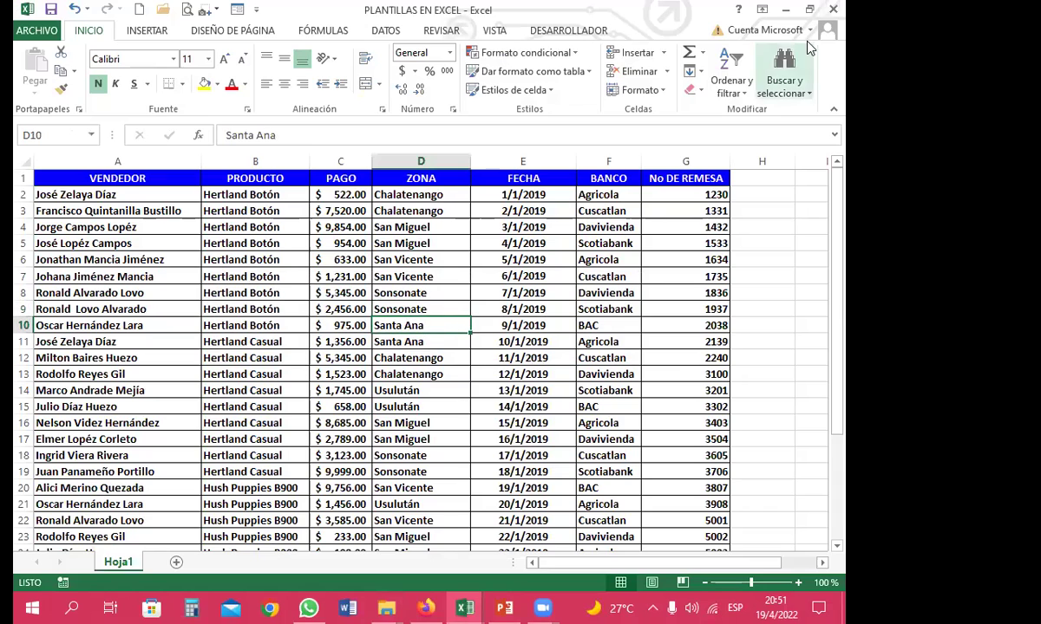
{"action": "left_click", "coordinate": [832, 8]}
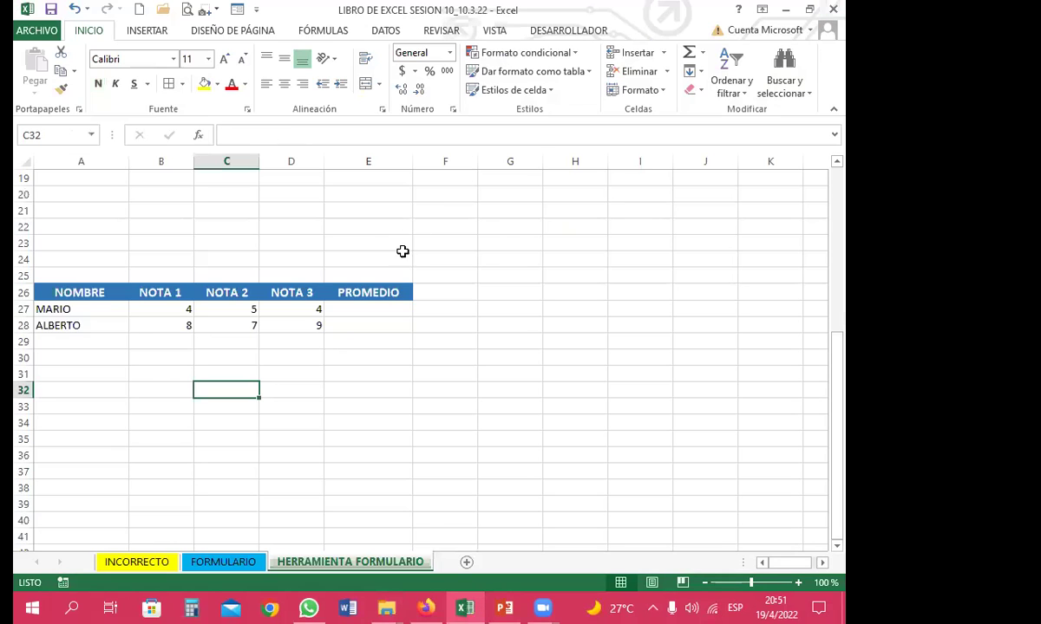
{"action": "left_click", "coordinate": [832, 9]}
{"action": "left_click", "coordinate": [424, 337]}
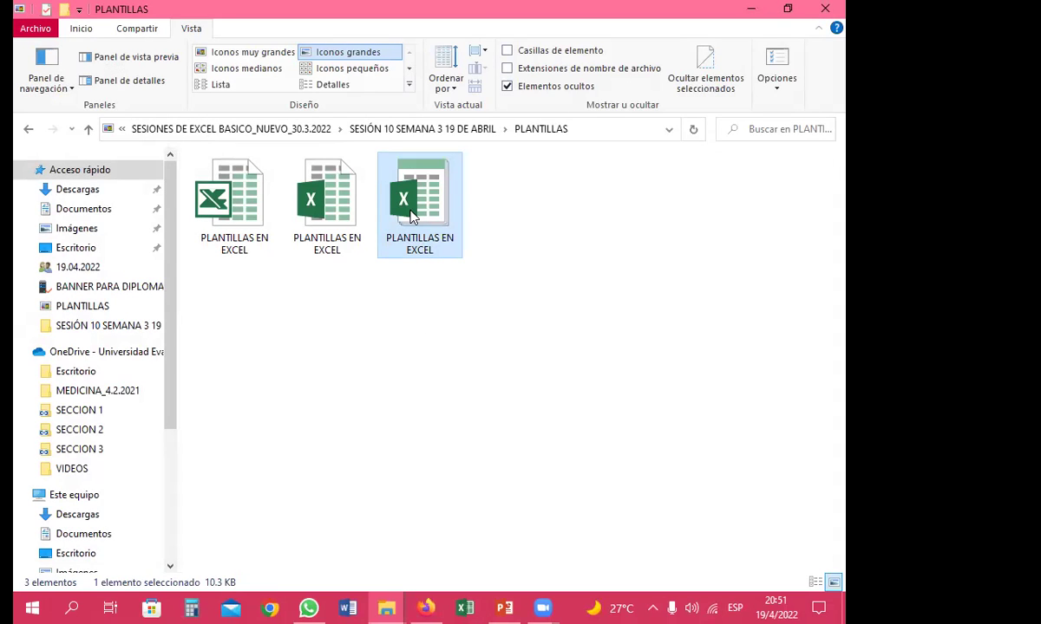
{"action": "double_click", "coordinate": [417, 212]}
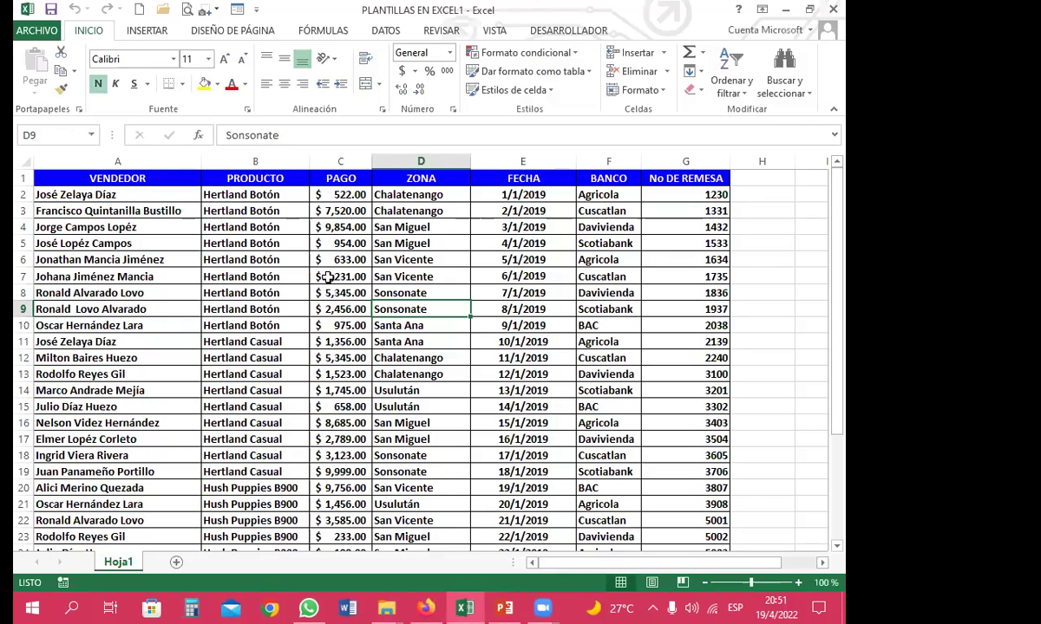
Delete the sales data in rows 2 to 20, then leave the save view without saving
{"action": "key", "text": "Left"}
{"action": "left_click_drag", "start_coordinate": [191, 199], "coordinate": [653, 486]}
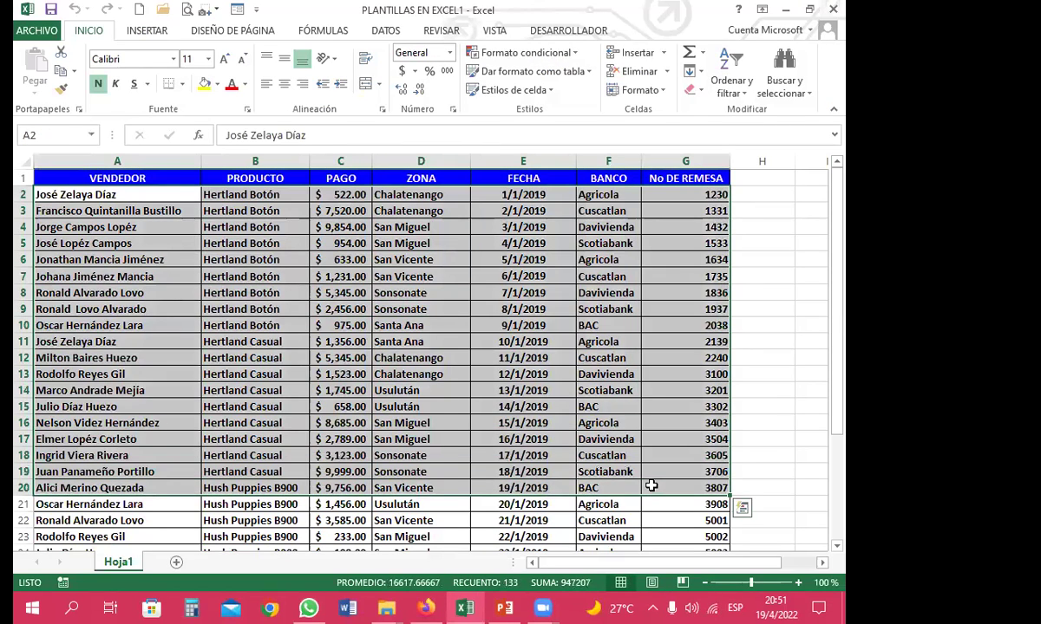
{"action": "key", "text": "Delete"}
{"action": "left_click_drag", "start_coordinate": [425, 439], "coordinate": [429, 427]}
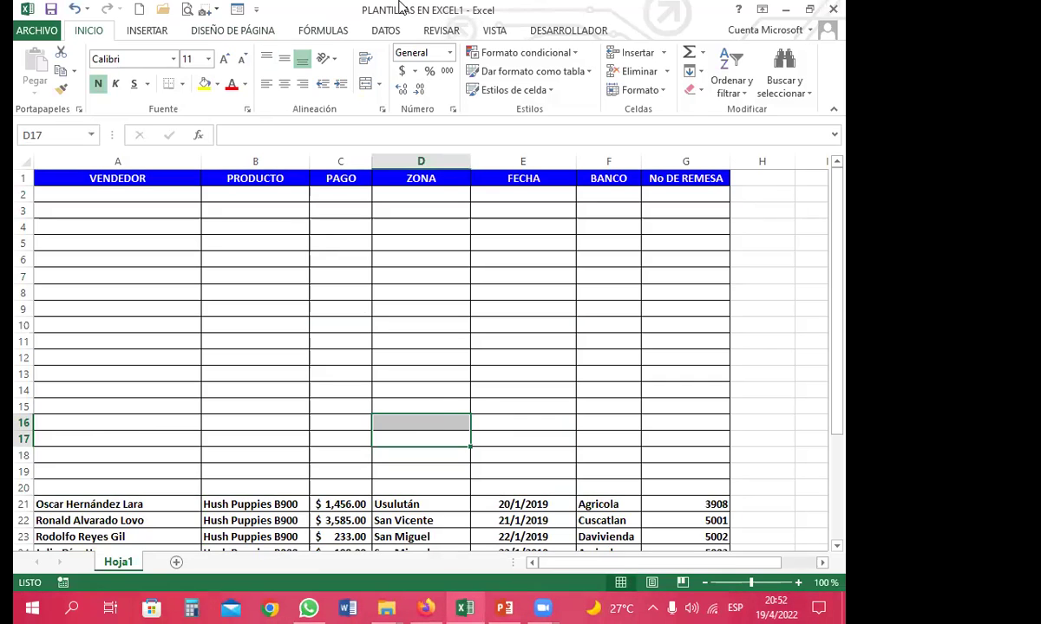
{"action": "left_click", "coordinate": [52, 12]}
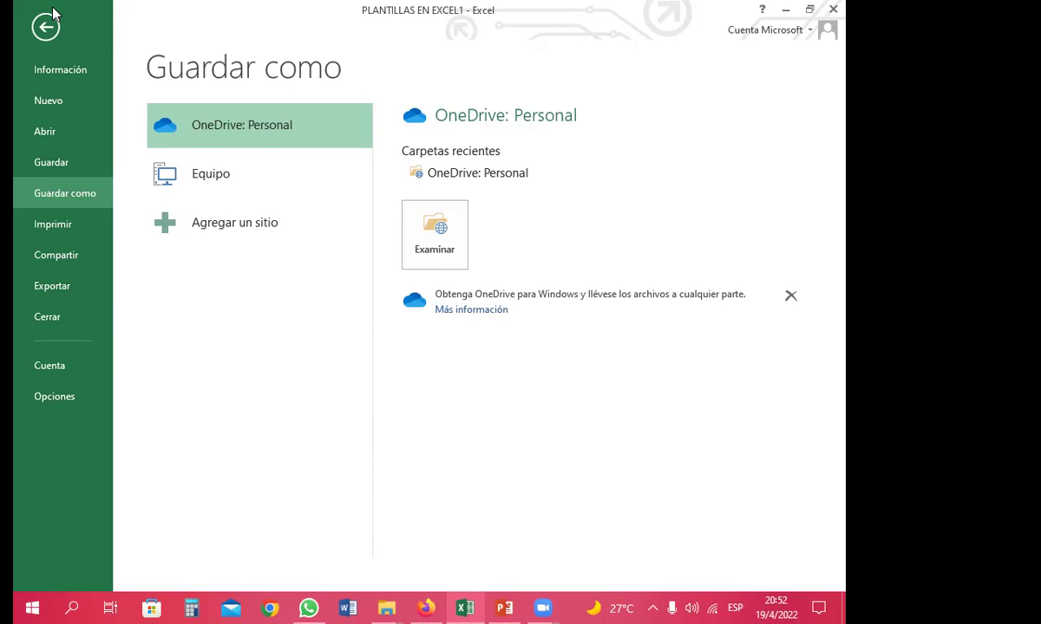
{"action": "left_click", "coordinate": [29, 28]}
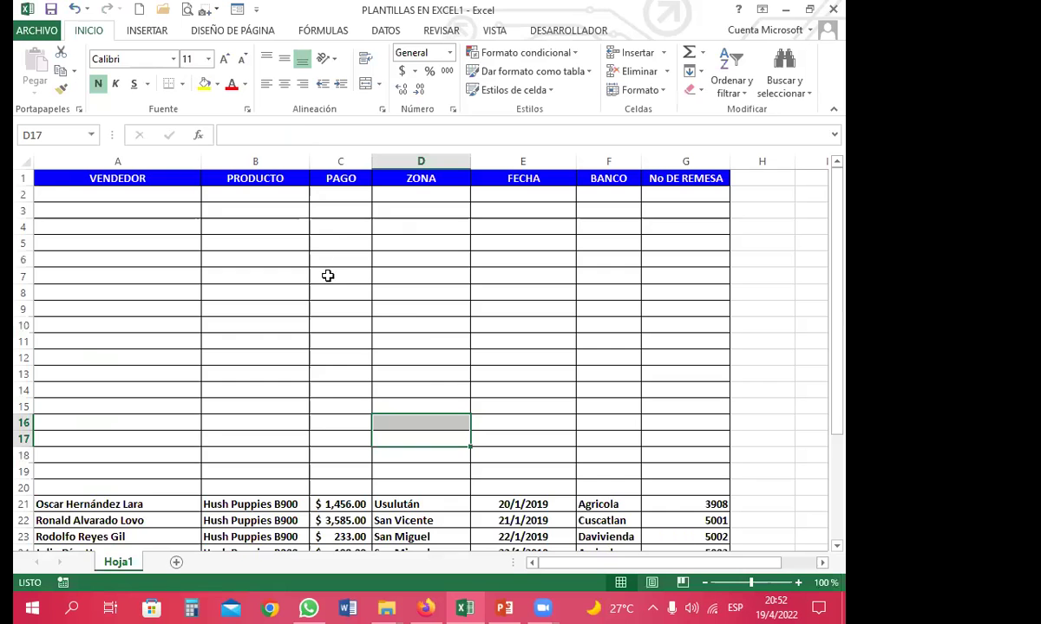
{"action": "left_click", "coordinate": [327, 276]}
{"action": "scroll", "coordinate": [407, 390], "scroll_direction": "down", "scroll_amount": 6}
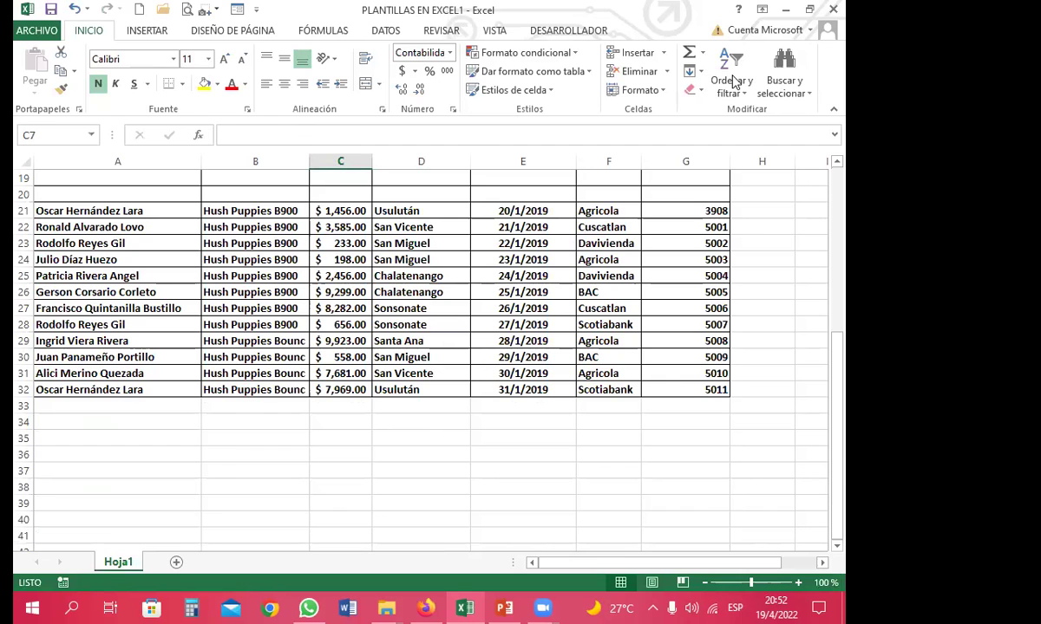
Close the template copy with No guardar and reopen the original PLANTILLAS EN EXCEL workbook
{"action": "left_click", "coordinate": [832, 8]}
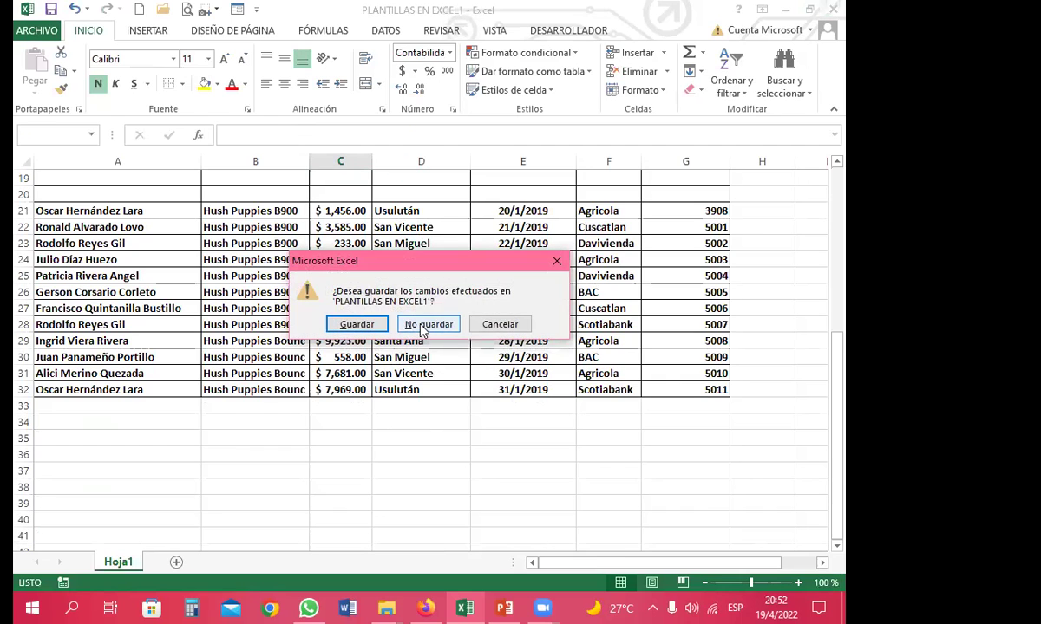
{"action": "left_click", "coordinate": [429, 324]}
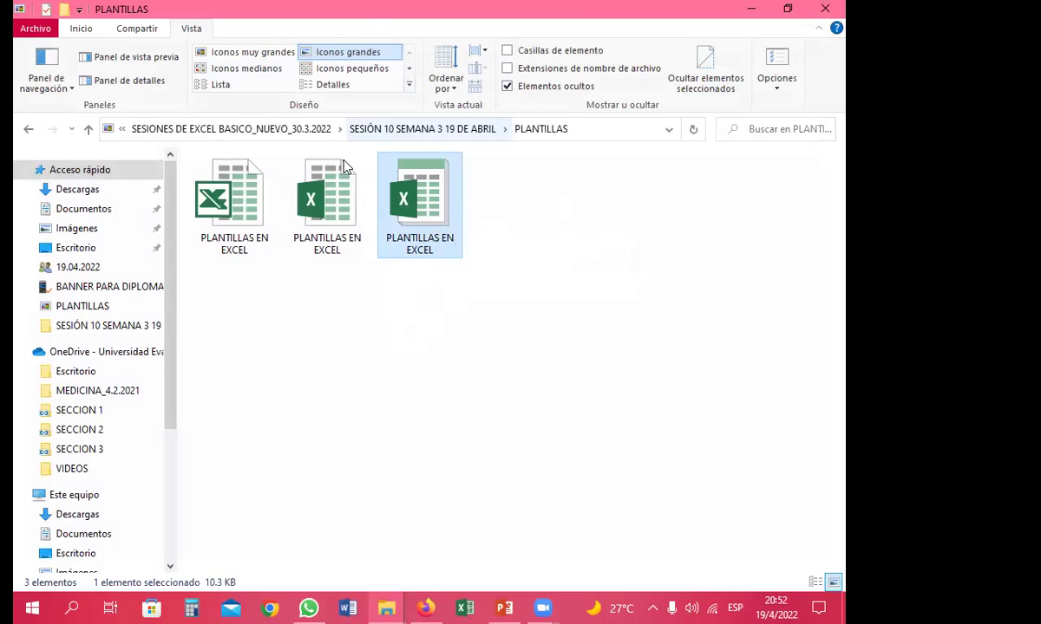
{"action": "double_click", "coordinate": [351, 217]}
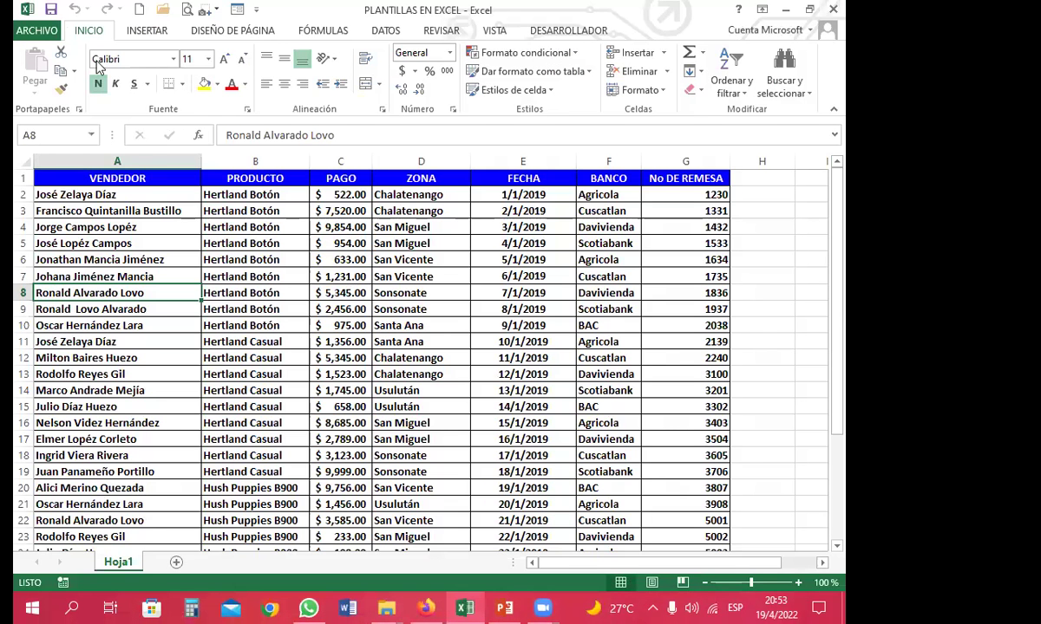
Start Save As and choose the Excel 97-2003 template (.xlt) file format
{"action": "left_click", "coordinate": [35, 30]}
{"action": "left_click", "coordinate": [78, 188]}
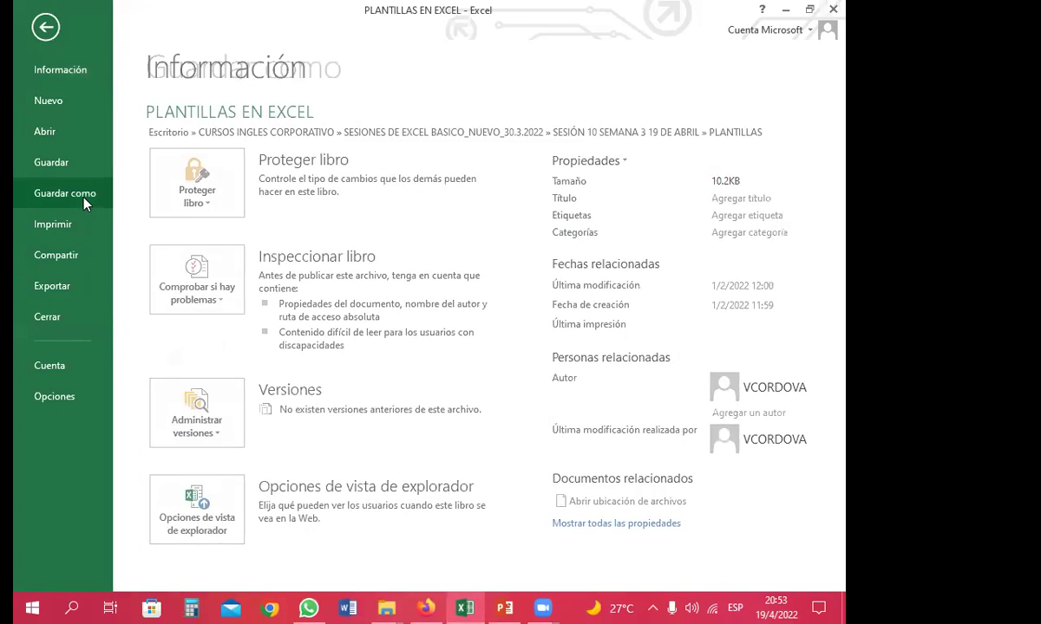
{"action": "left_click", "coordinate": [444, 175]}
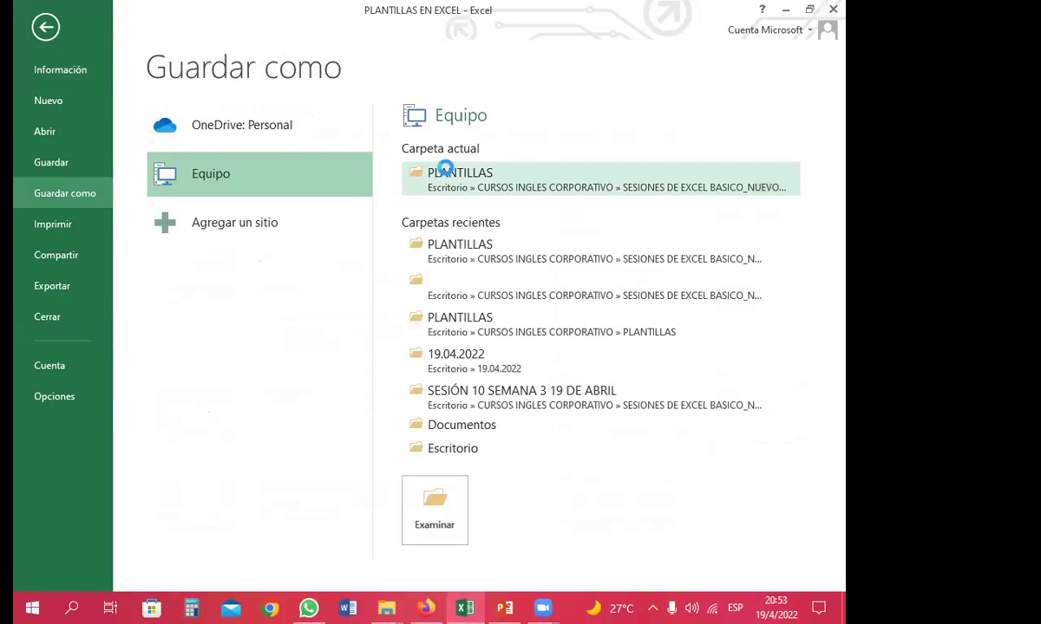
{"action": "left_click", "coordinate": [212, 298]}
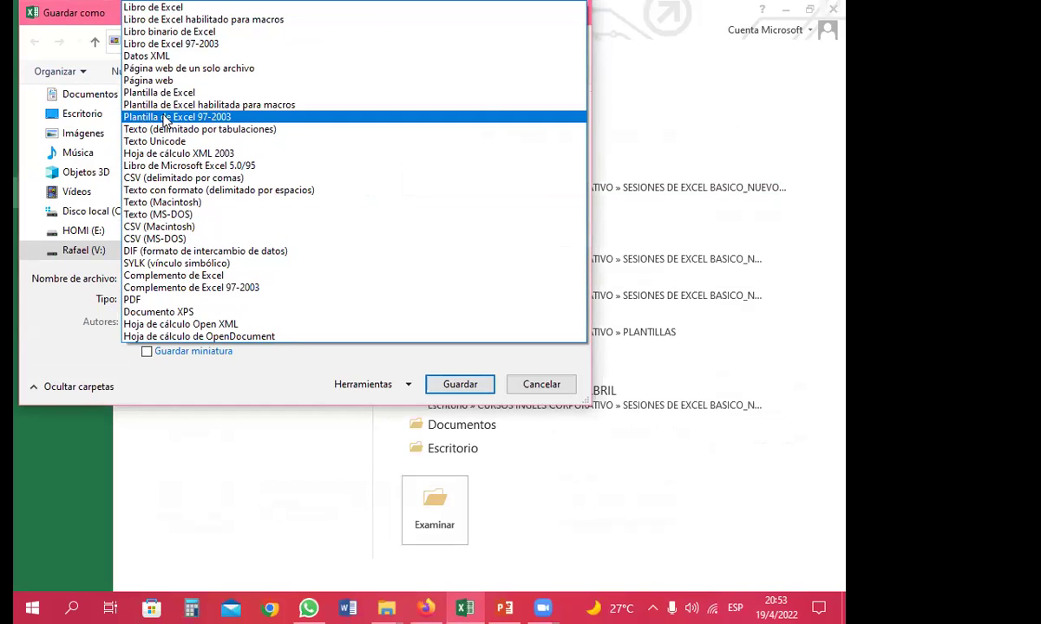
{"action": "left_click", "coordinate": [152, 116]}
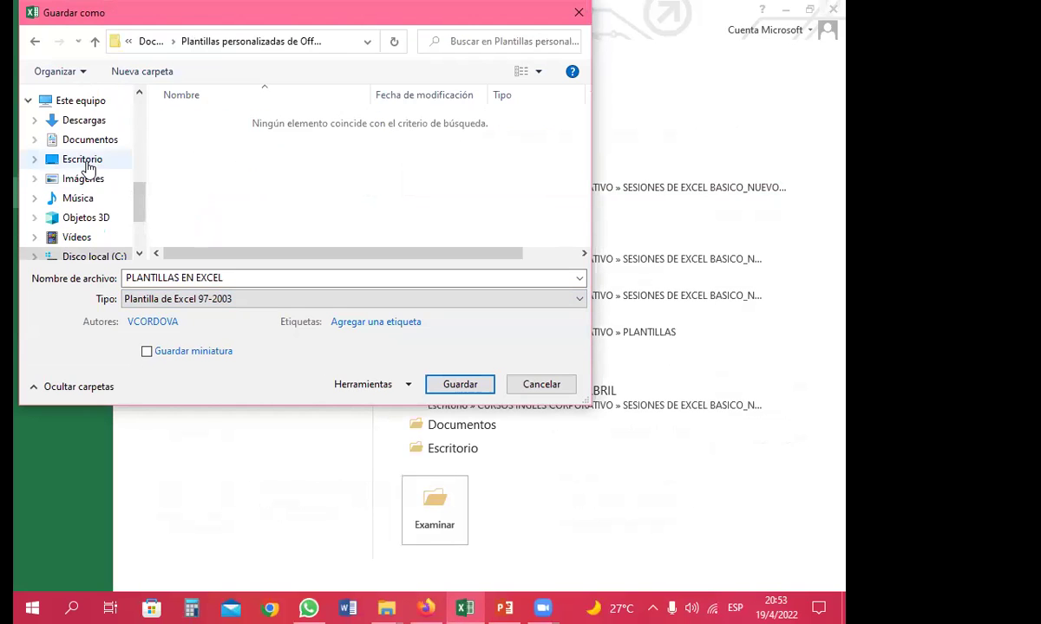
Browse from the desktop to SESIÓN 10 > PLANTILLAS and save the template there
{"action": "left_click", "coordinate": [84, 163]}
{"action": "left_click", "coordinate": [438, 207]}
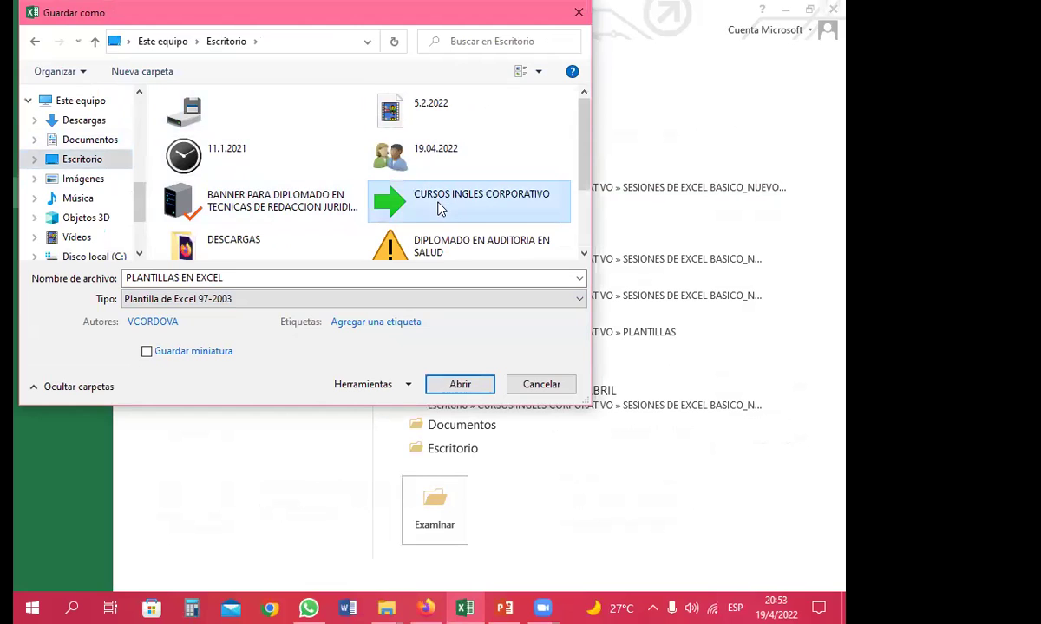
{"action": "double_click", "coordinate": [439, 207]}
{"action": "double_click", "coordinate": [406, 174]}
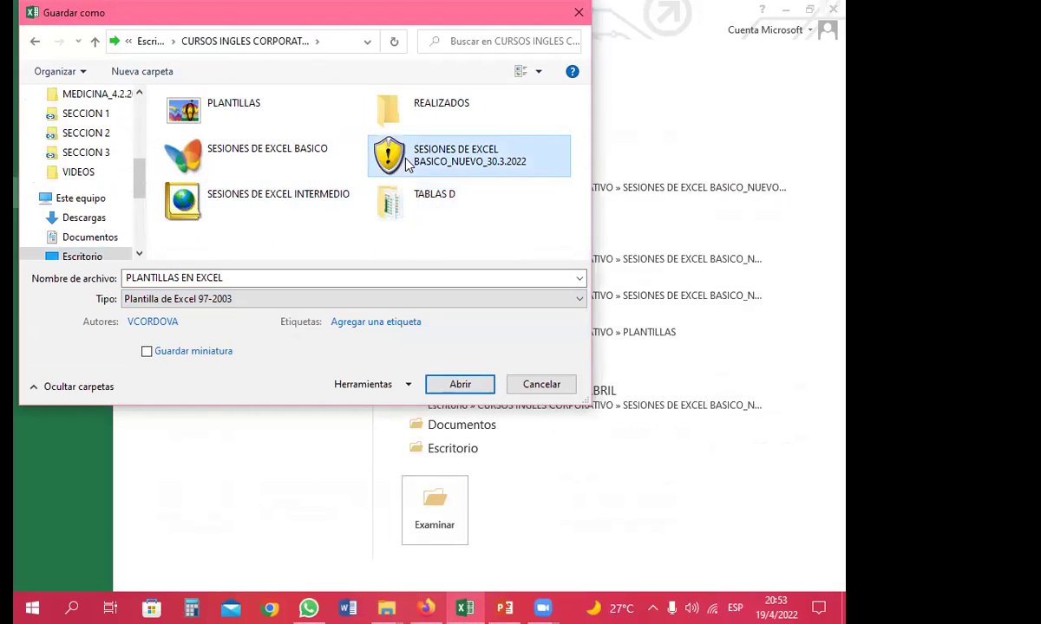
{"action": "scroll", "coordinate": [346, 166], "scroll_direction": "down", "scroll_amount": 3}
{"action": "left_click", "coordinate": [256, 139]}
{"action": "double_click", "coordinate": [256, 138]}
{"action": "double_click", "coordinate": [194, 133]}
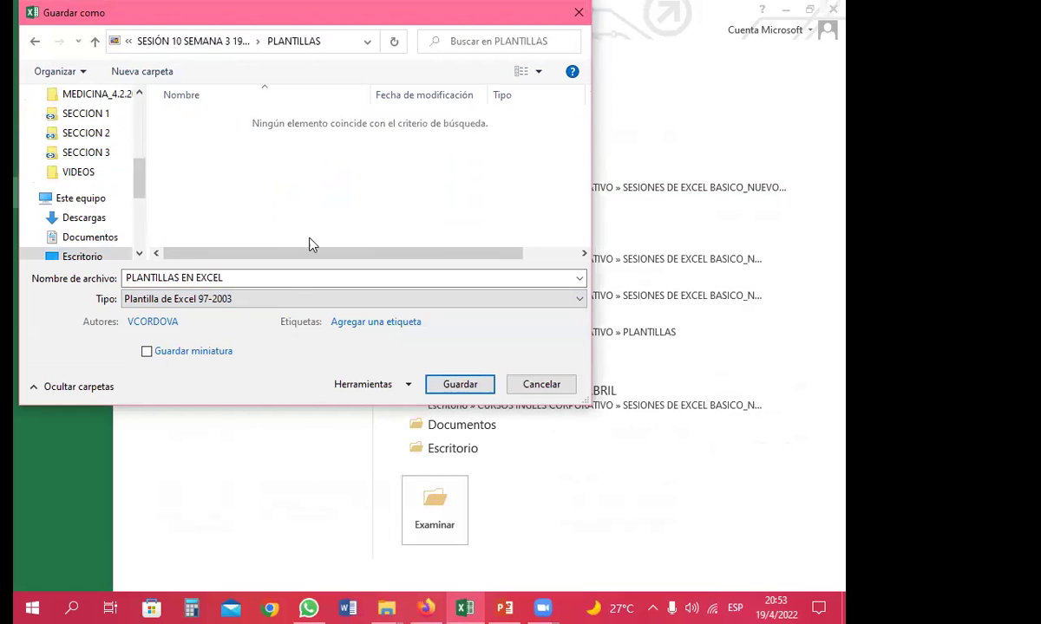
{"action": "left_click", "coordinate": [459, 385]}
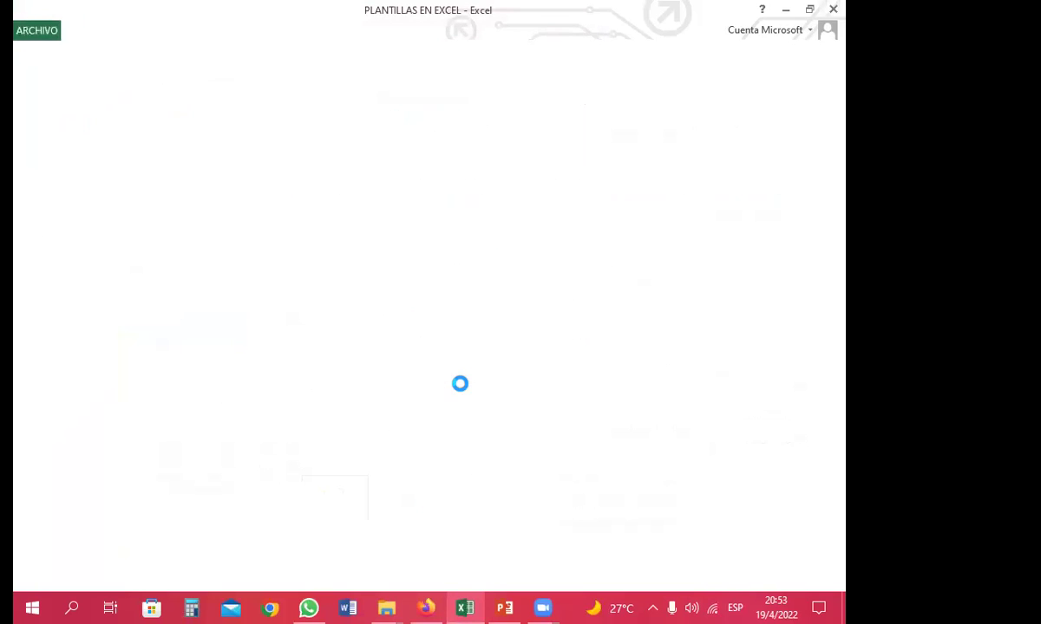
In the PLANTILLAS folder, compare the new 30.0 KB template with the original workbook
{"action": "mouse_move", "coordinate": [387, 609]}
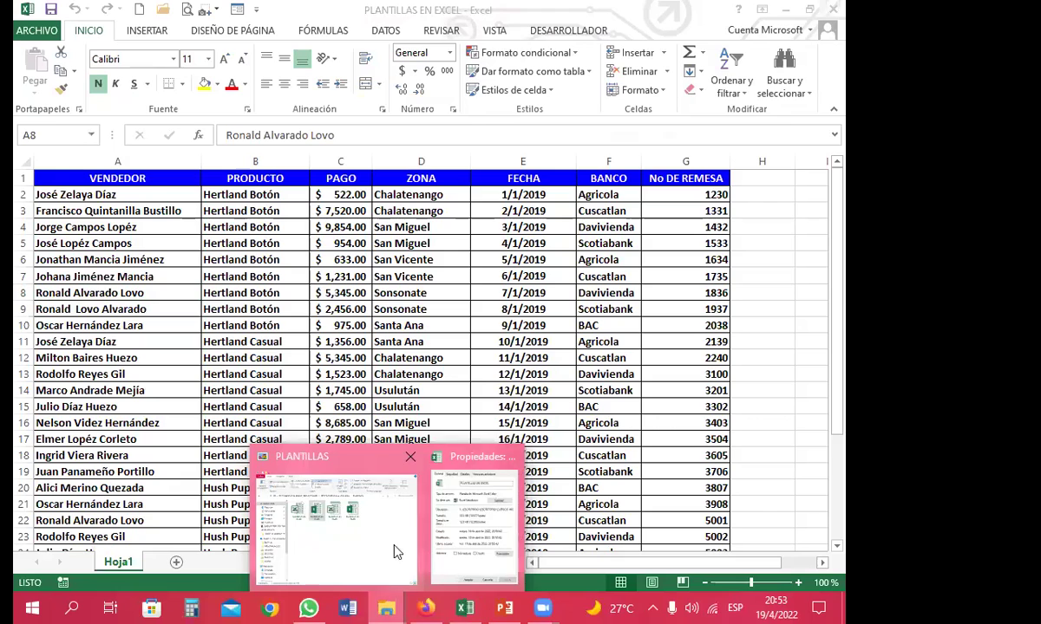
{"action": "left_click", "coordinate": [373, 542]}
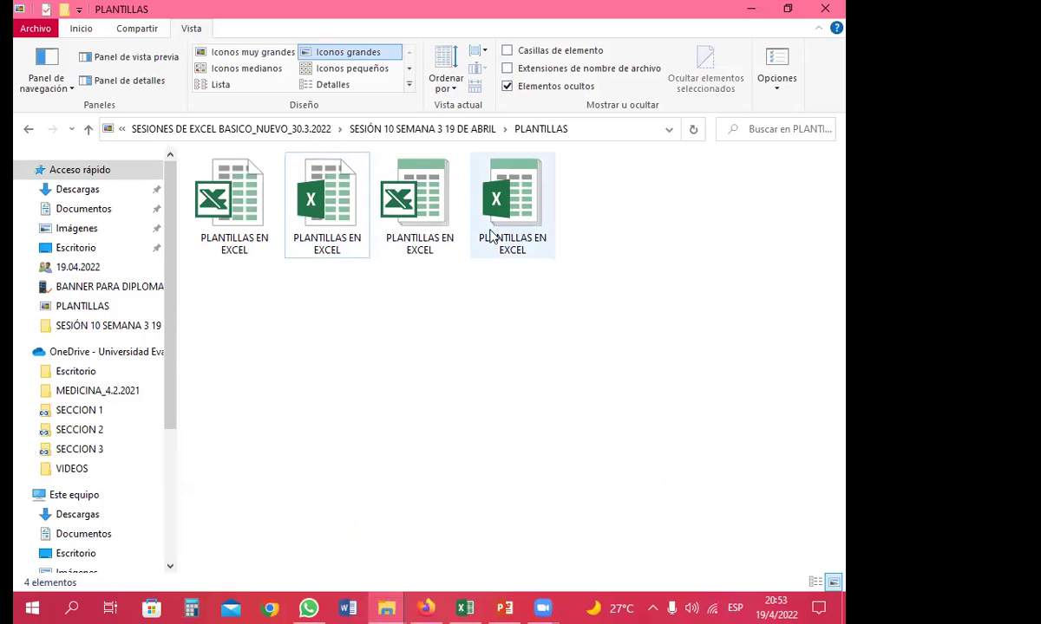
{"action": "left_click", "coordinate": [523, 233]}
{"action": "left_click", "coordinate": [418, 221]}
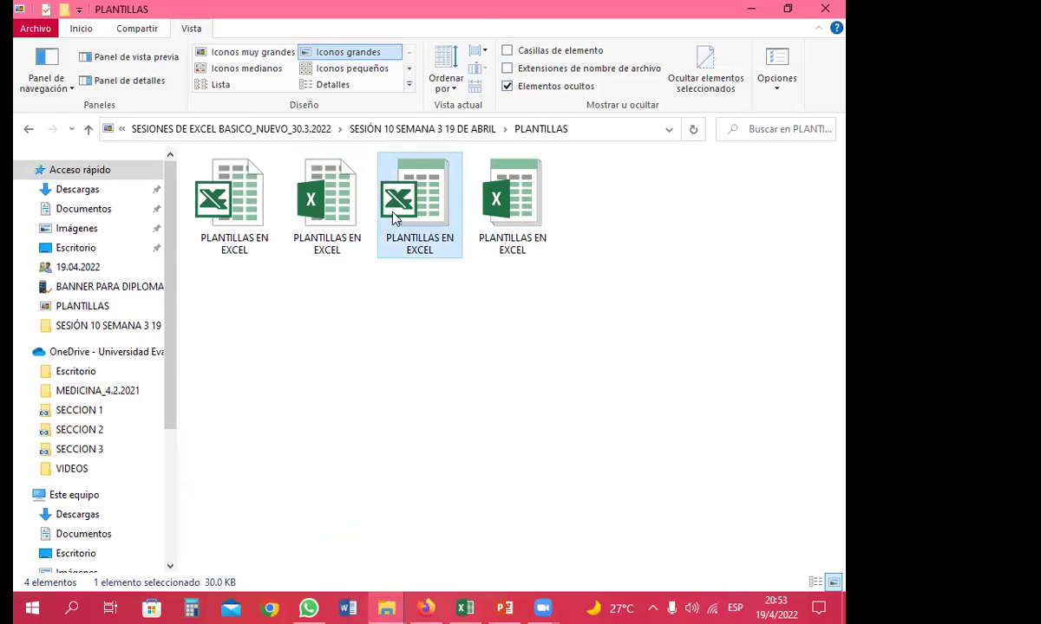
{"action": "left_click_drag", "start_coordinate": [326, 201], "coordinate": [568, 226]}
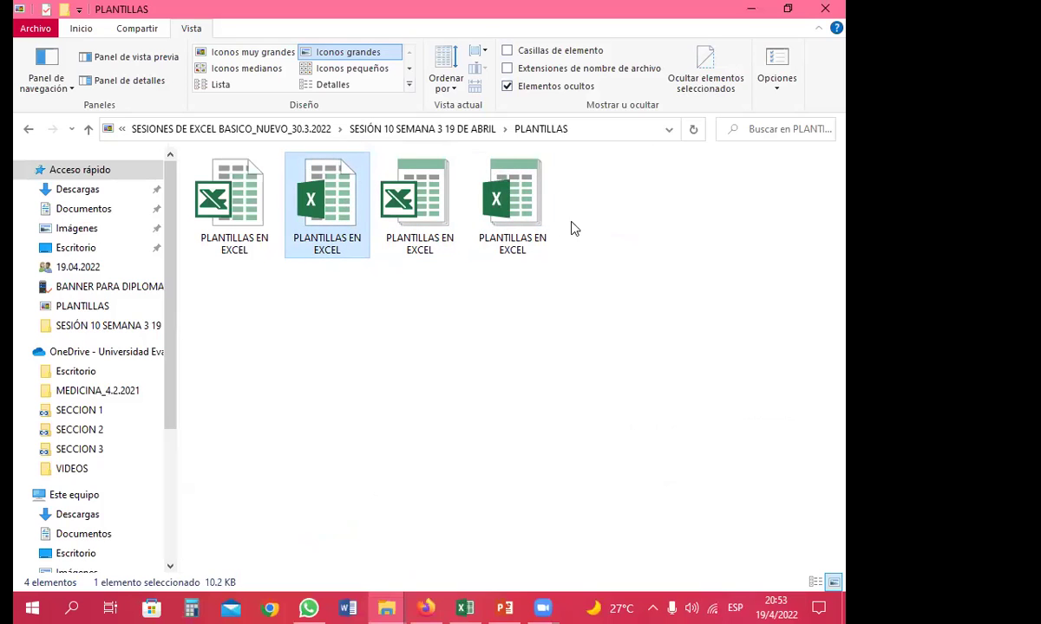
{"action": "left_click", "coordinate": [425, 221]}
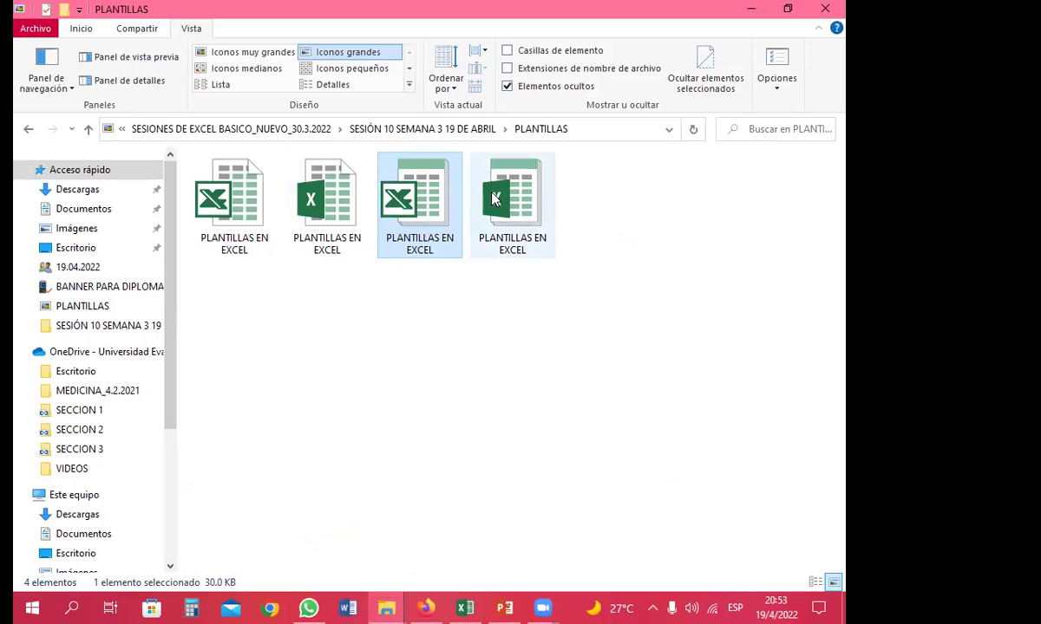
Check the template file's properties for its .xlt type, then reopen PLANTILLAS EN EXCEL
{"action": "right_click", "coordinate": [425, 227]}
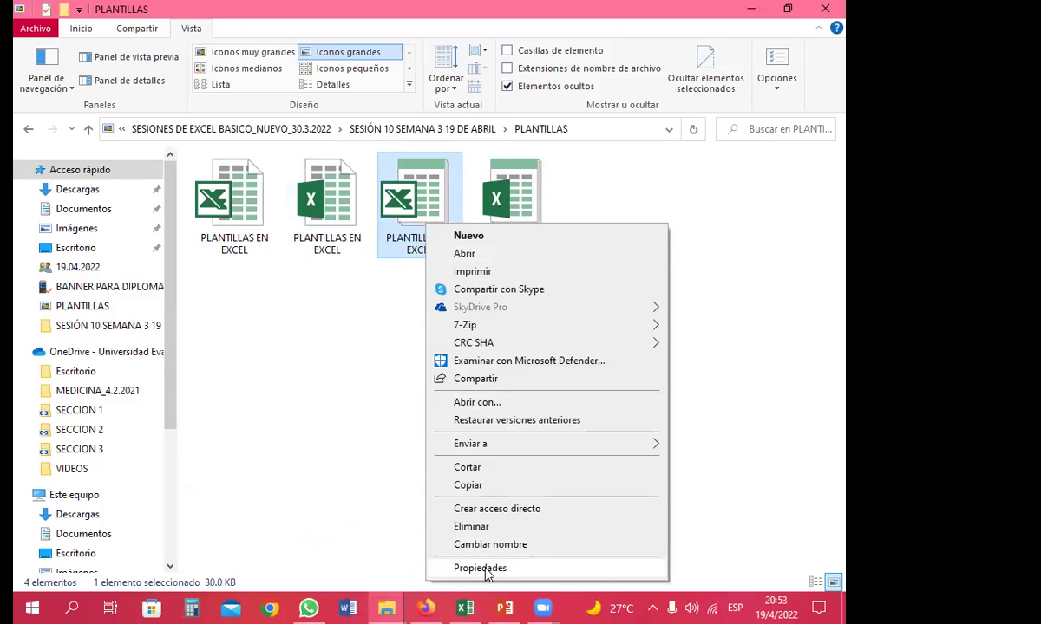
{"action": "left_click", "coordinate": [459, 563]}
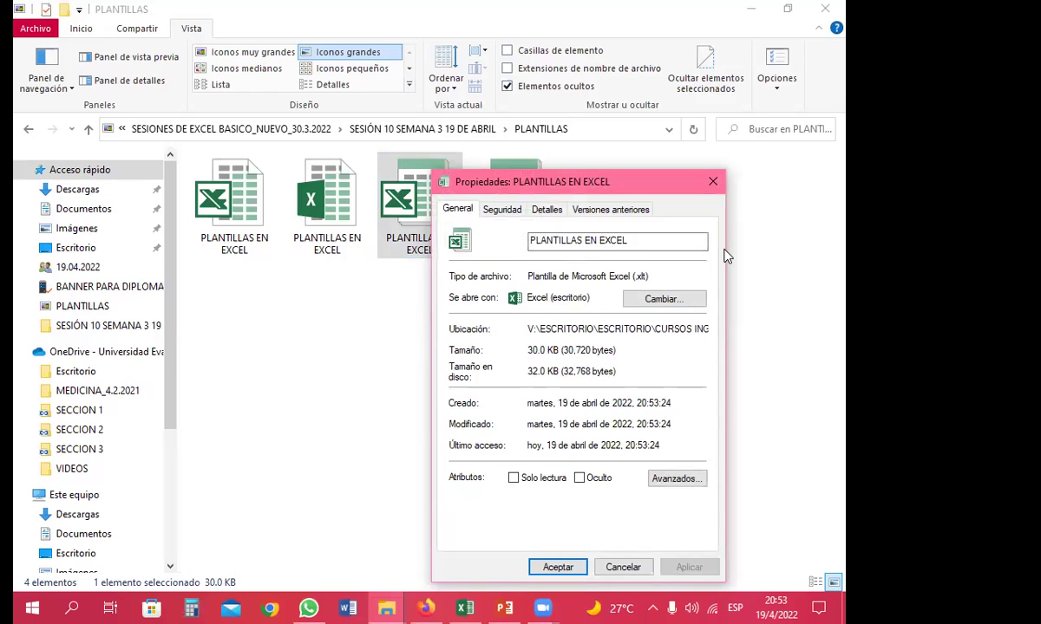
{"action": "left_click", "coordinate": [712, 181]}
{"action": "double_click", "coordinate": [322, 221]}
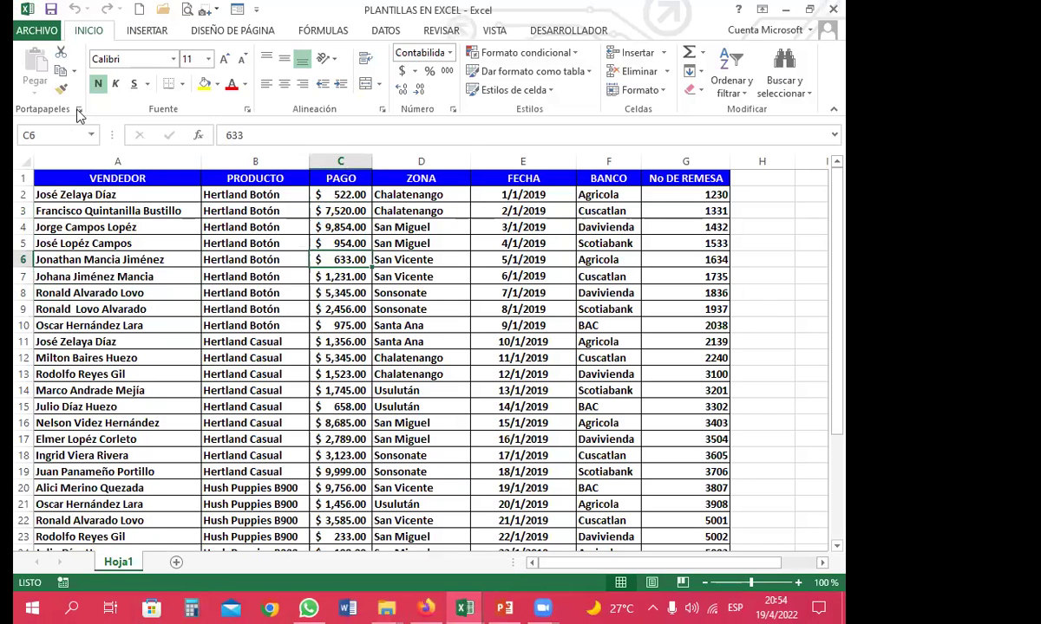
Save PLANTILLAS EN EXCEL in PDF format into the current PLANTILLAS folder
{"action": "left_click", "coordinate": [37, 30]}
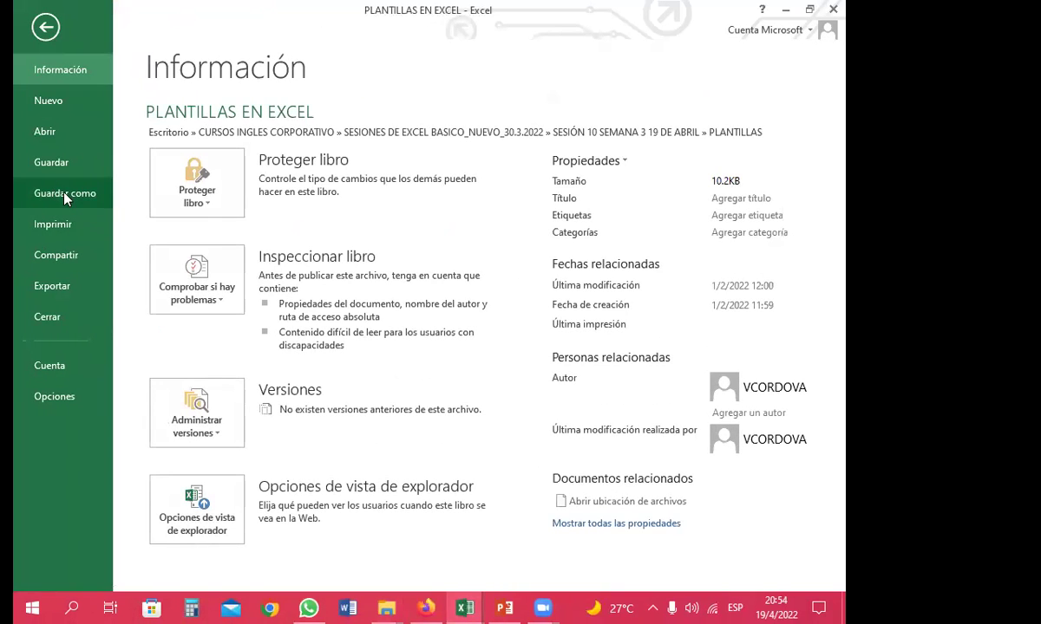
{"action": "left_click", "coordinate": [69, 194]}
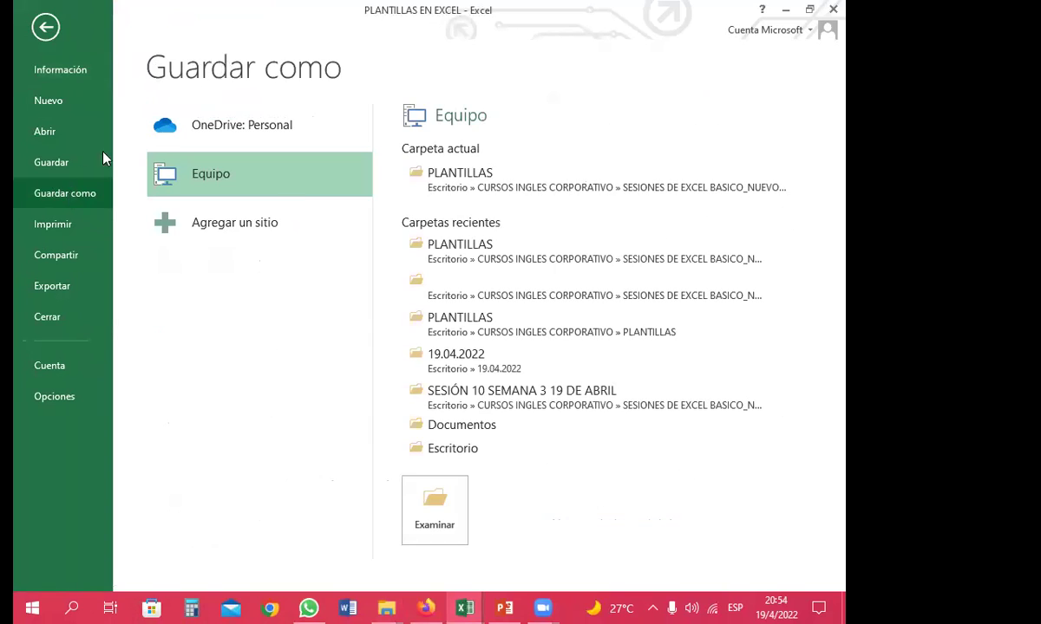
{"action": "left_click", "coordinate": [422, 184]}
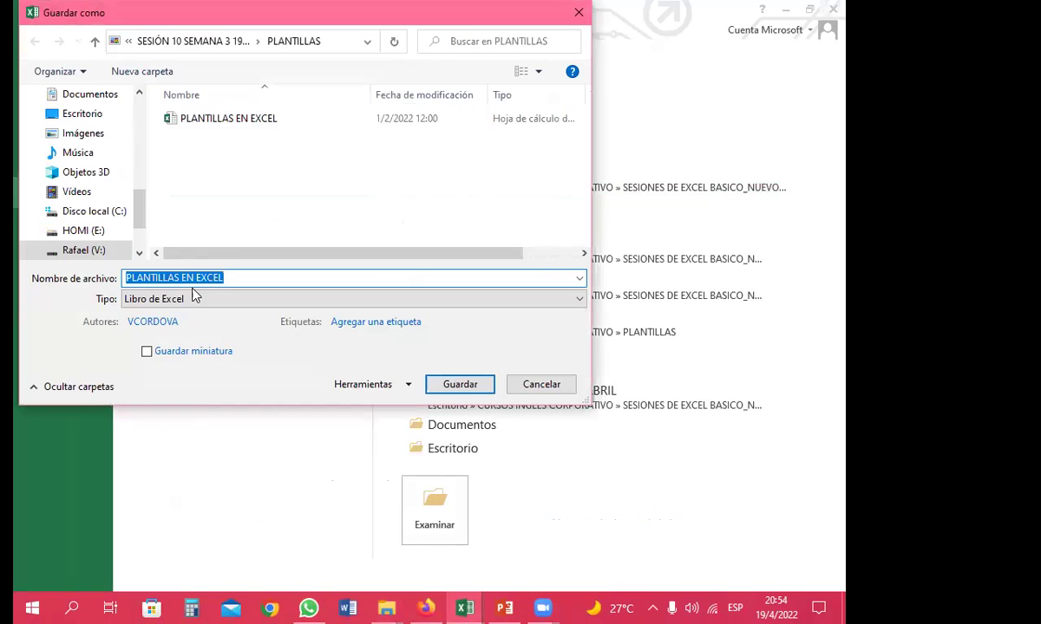
{"action": "left_click", "coordinate": [196, 310]}
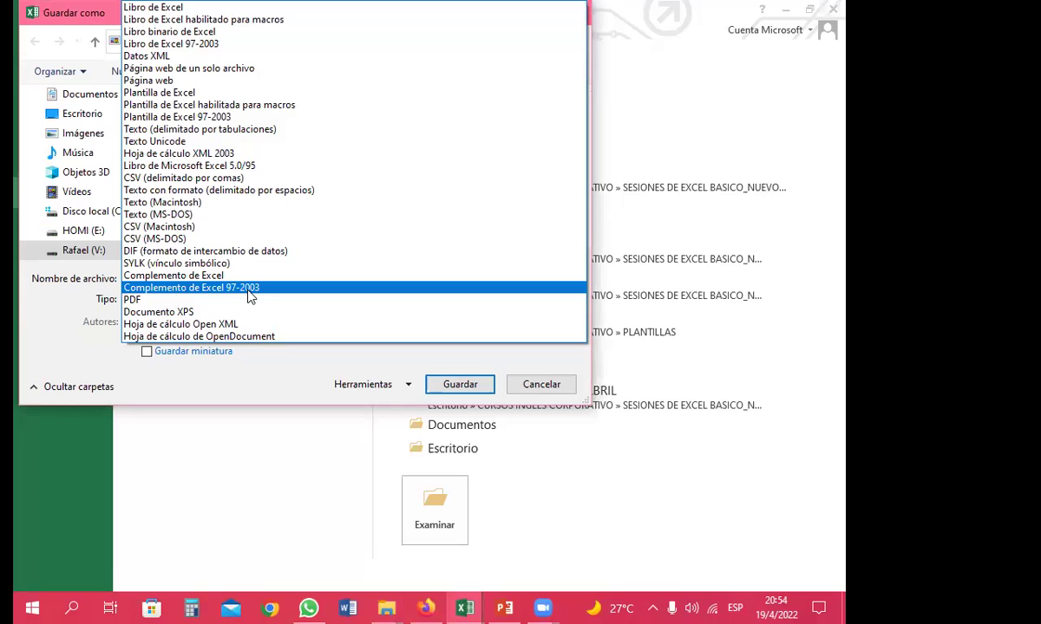
{"action": "left_click", "coordinate": [248, 300]}
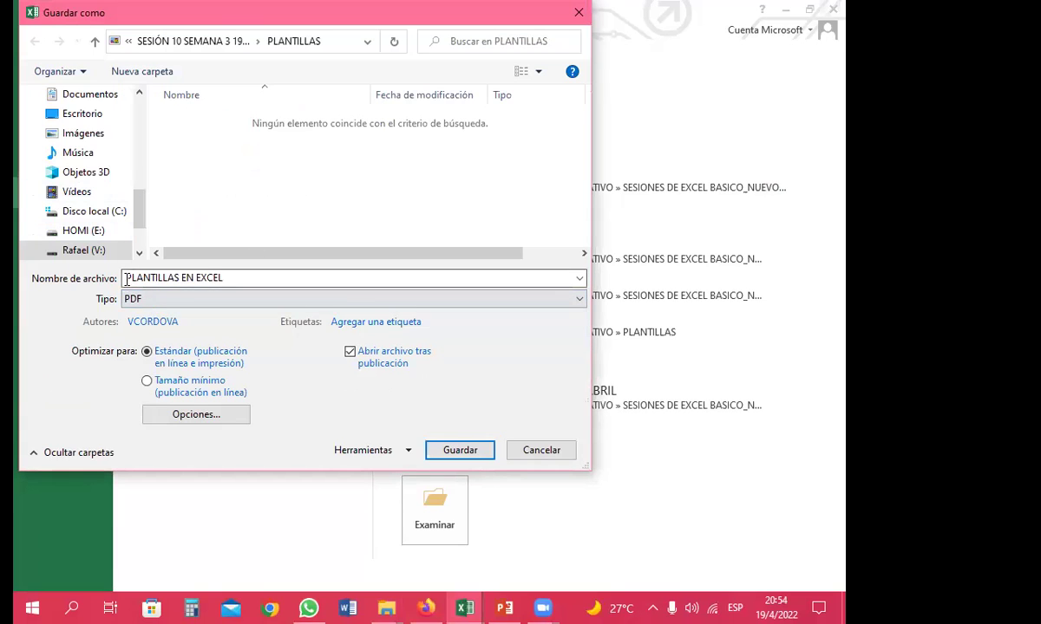
{"action": "left_click", "coordinate": [461, 451]}
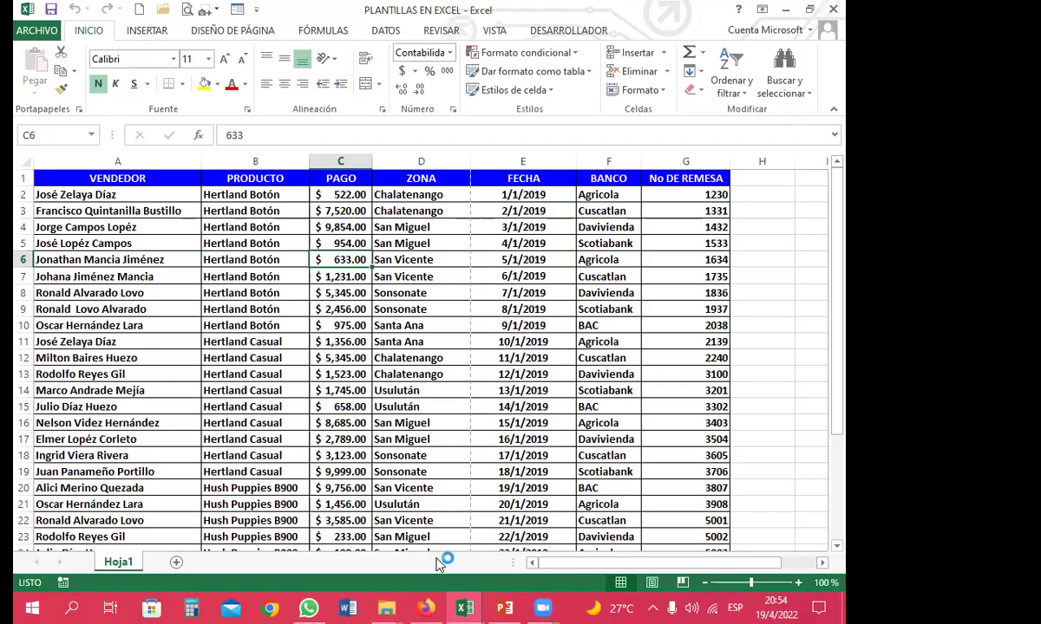
{"action": "mouse_move", "coordinate": [386, 608]}
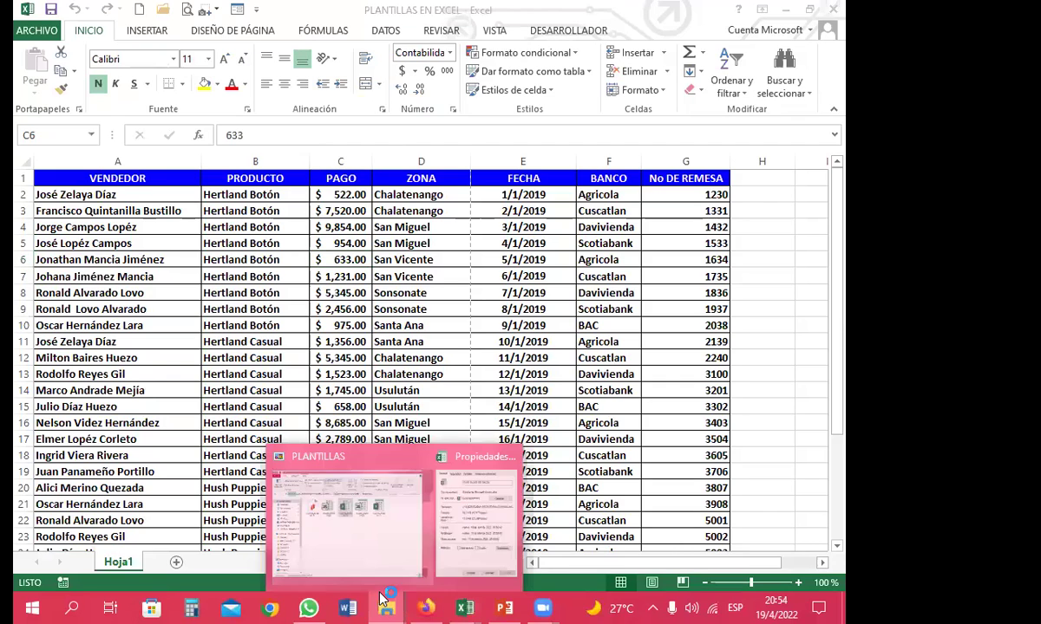
{"action": "left_click", "coordinate": [368, 467]}
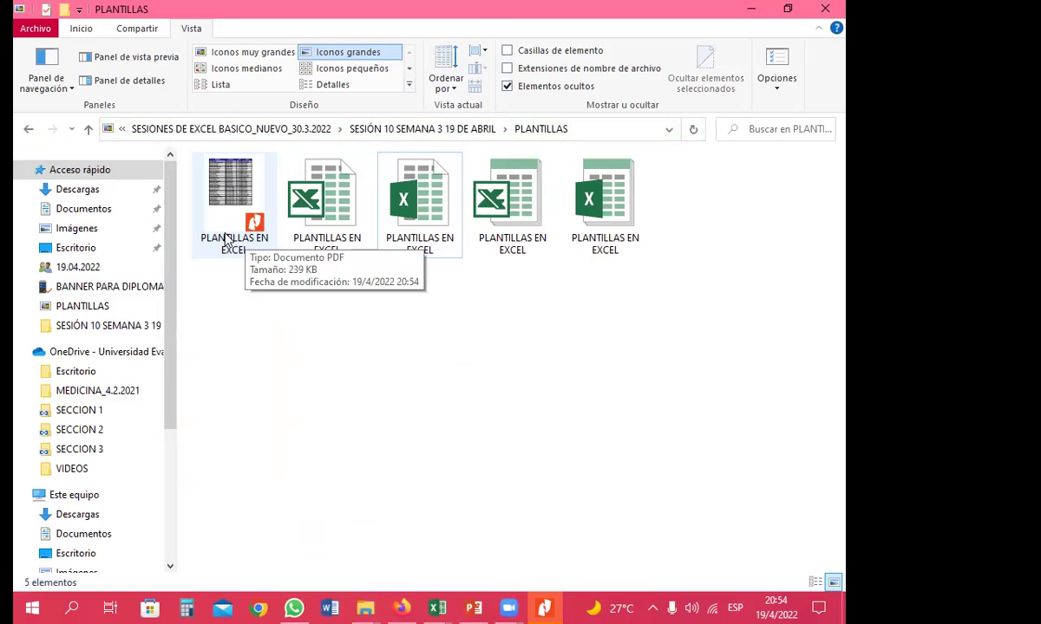
{"action": "left_click_drag", "start_coordinate": [212, 300], "coordinate": [716, 253]}
{"action": "left_click", "coordinate": [718, 252]}
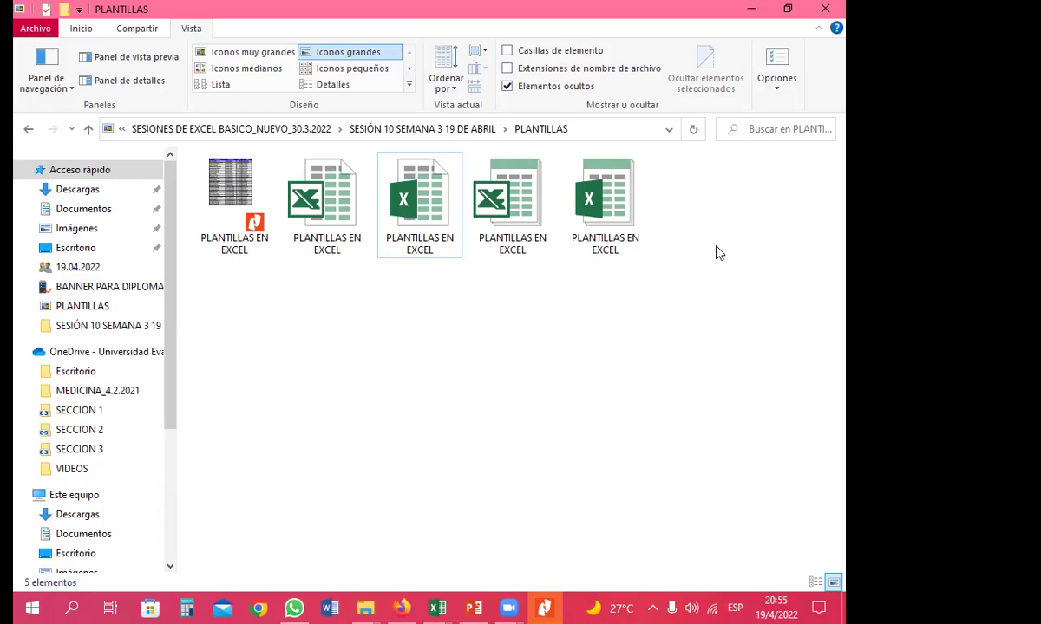
{"action": "left_click", "coordinate": [590, 204]}
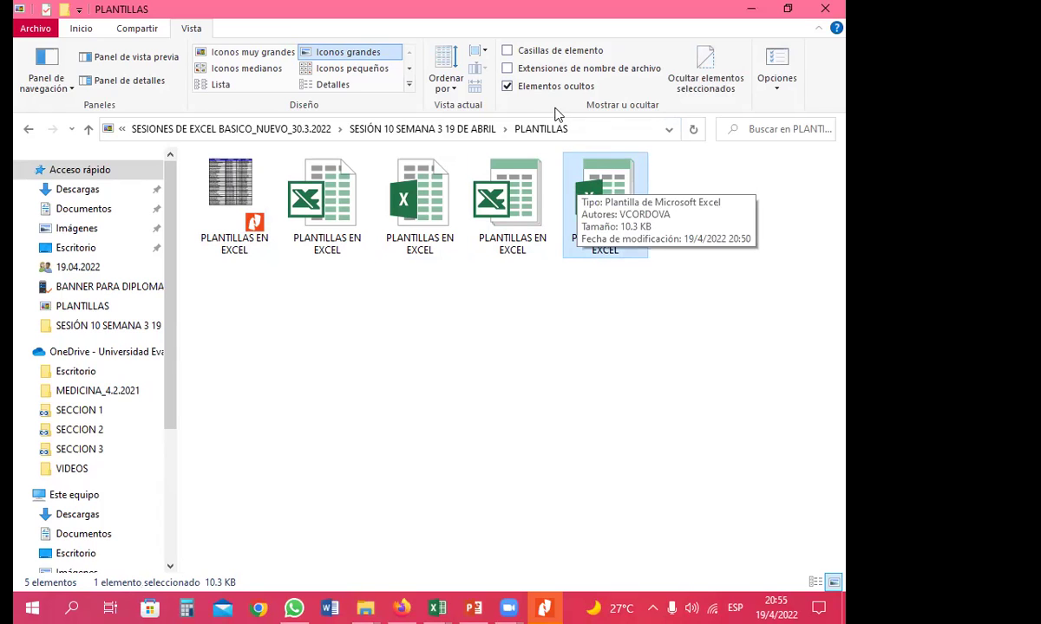
{"action": "left_click", "coordinate": [321, 191]}
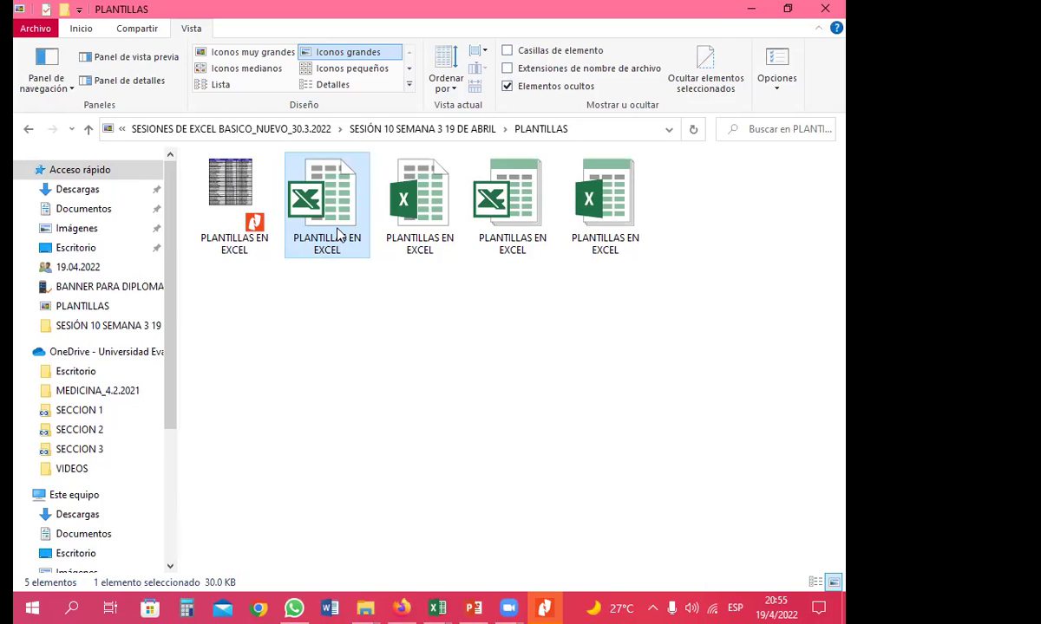
Open the 30 KB workbook and review PAGO and ZONA cells like C10 (975) and D10 (Santa Ana)
{"action": "double_click", "coordinate": [337, 234]}
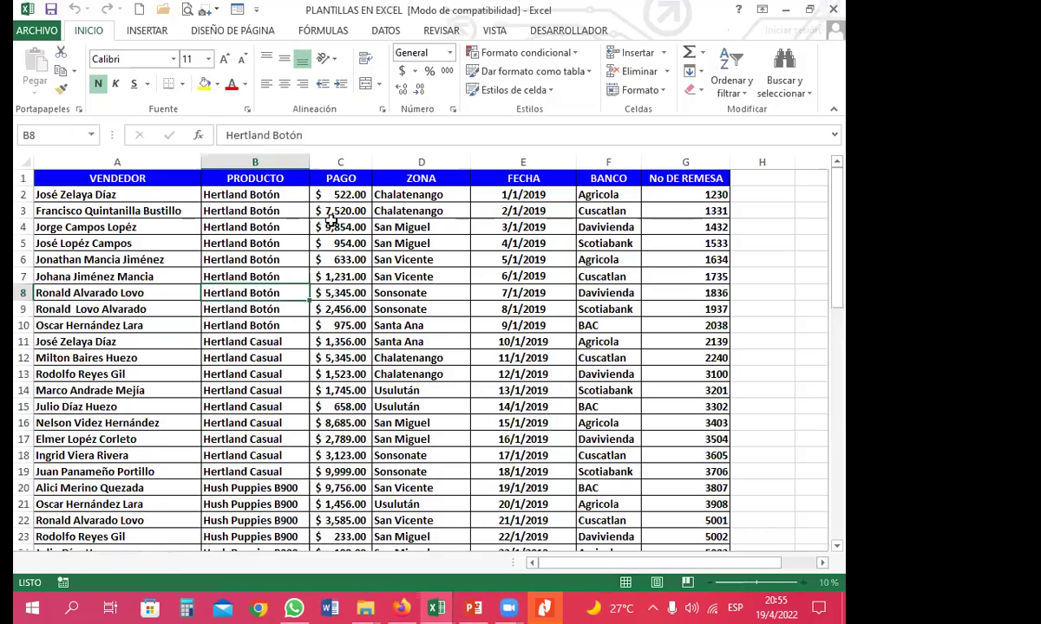
{"action": "left_click", "coordinate": [397, 223]}
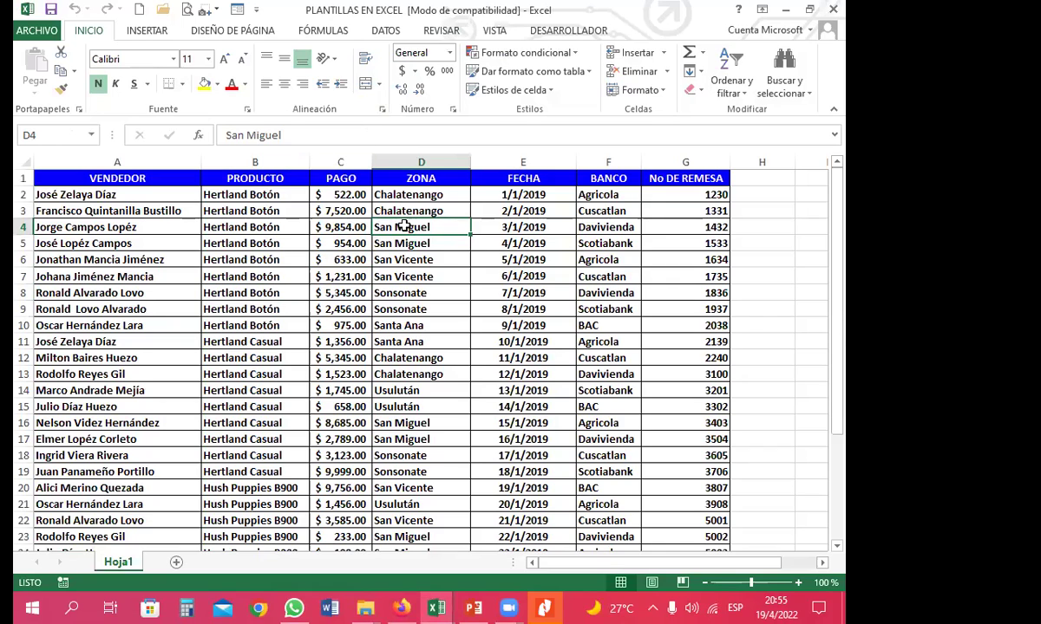
{"action": "left_click", "coordinate": [280, 250]}
{"action": "left_click", "coordinate": [342, 326]}
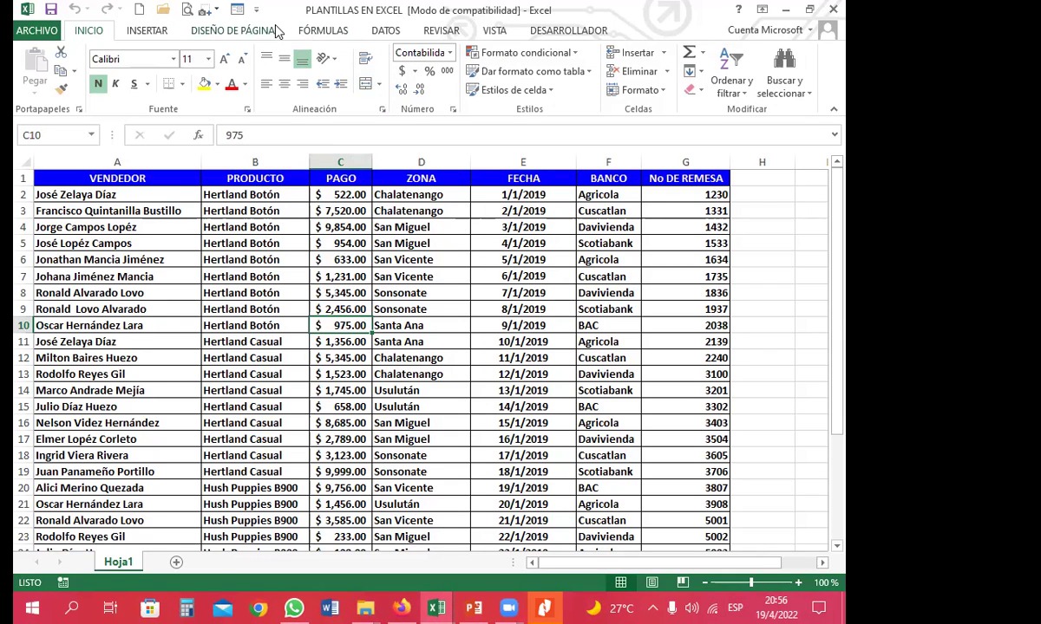
{"action": "left_click", "coordinate": [467, 328]}
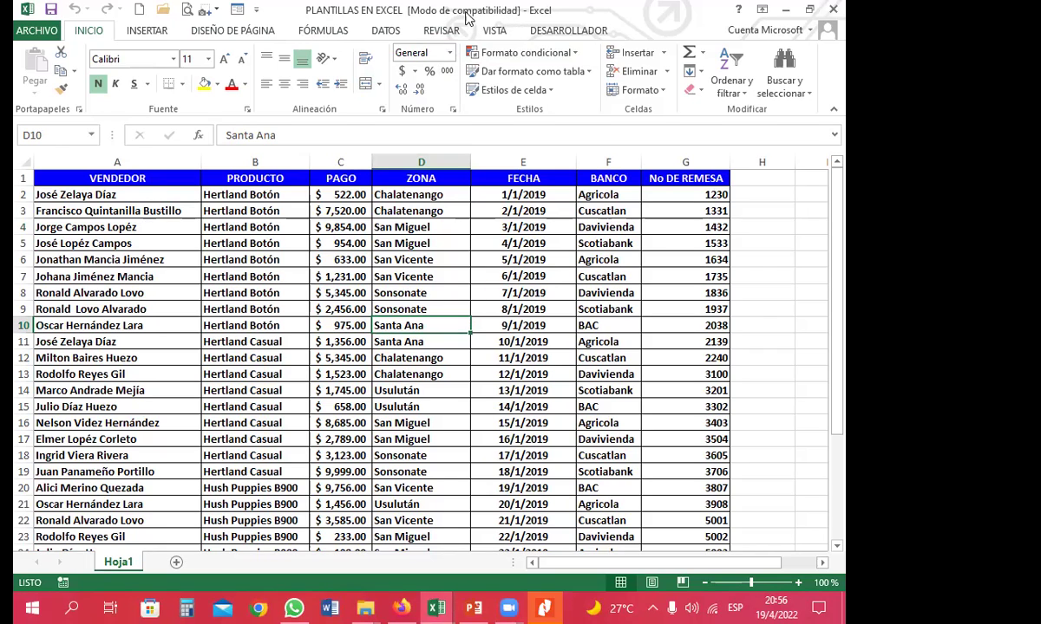
{"action": "left_click", "coordinate": [343, 277]}
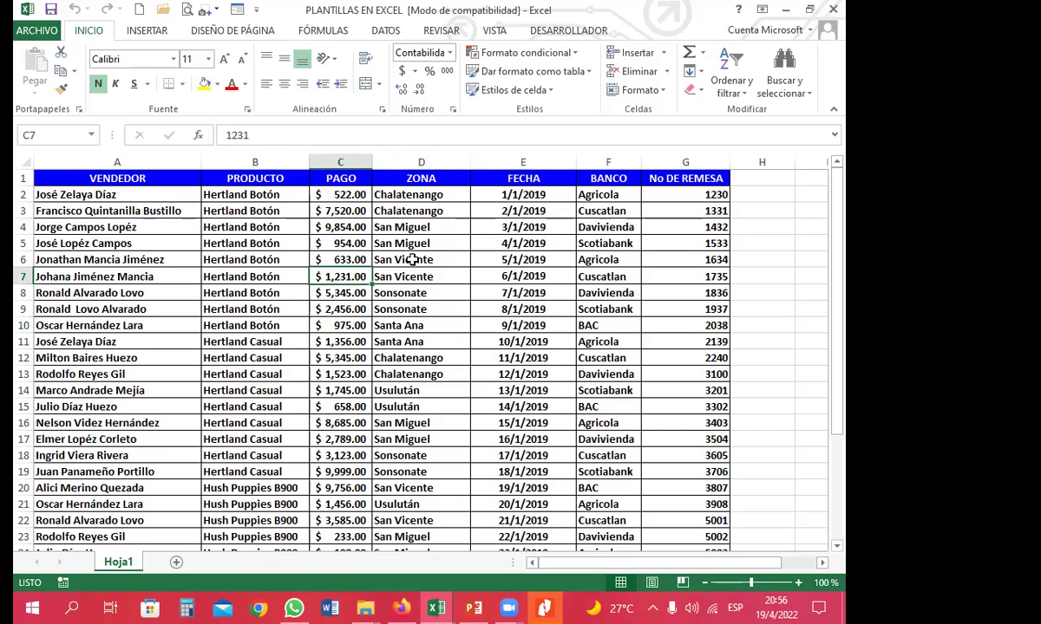
{"action": "left_click", "coordinate": [377, 295]}
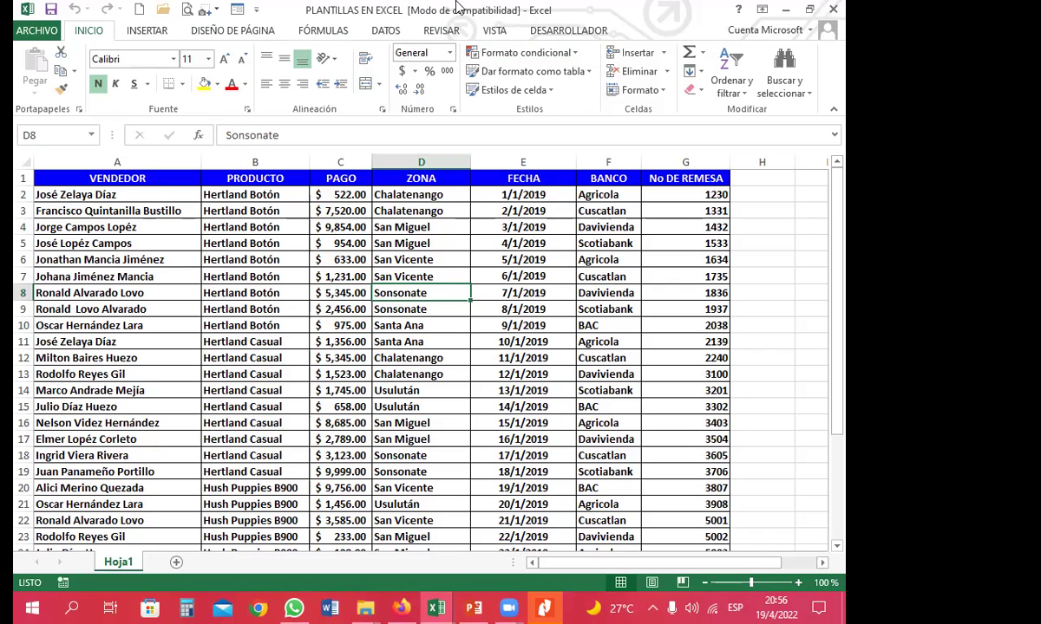
{"action": "left_click", "coordinate": [381, 276]}
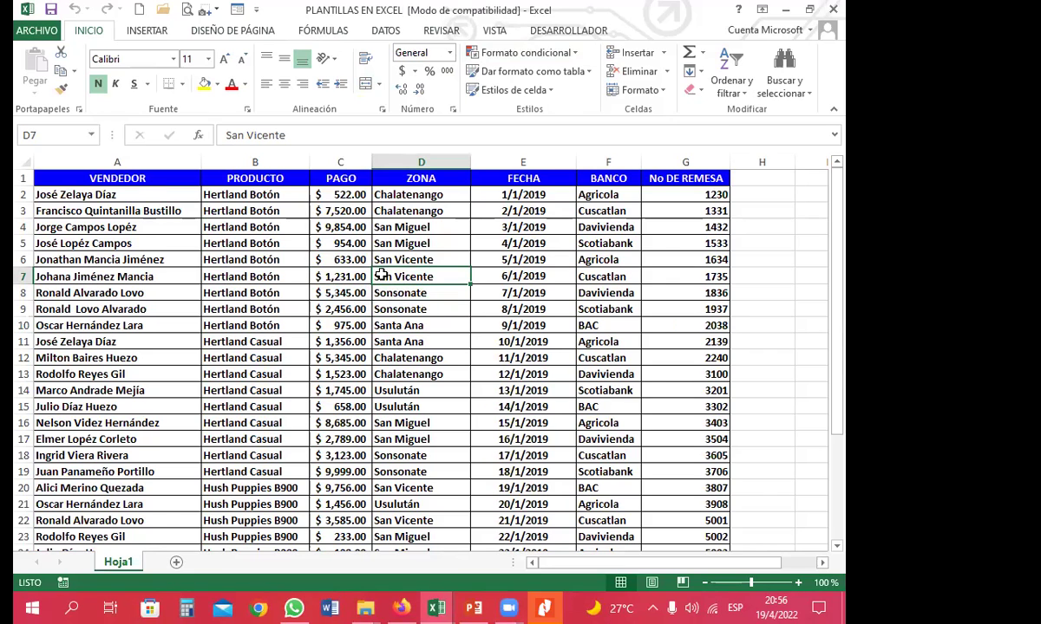
{"action": "left_click_drag", "start_coordinate": [425, 390], "coordinate": [442, 408]}
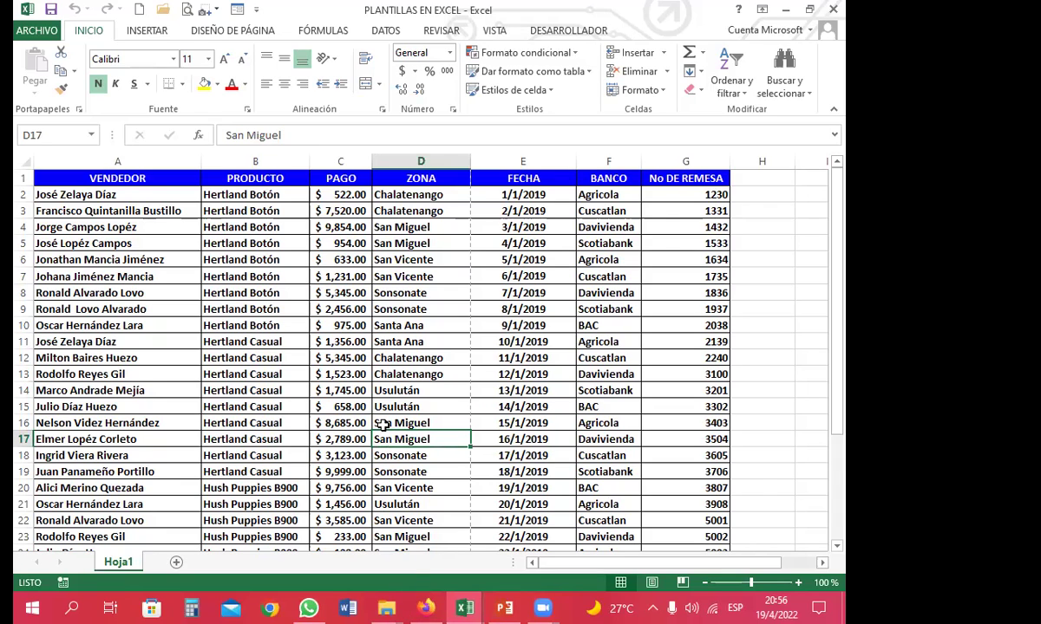
{"action": "left_click", "coordinate": [382, 424]}
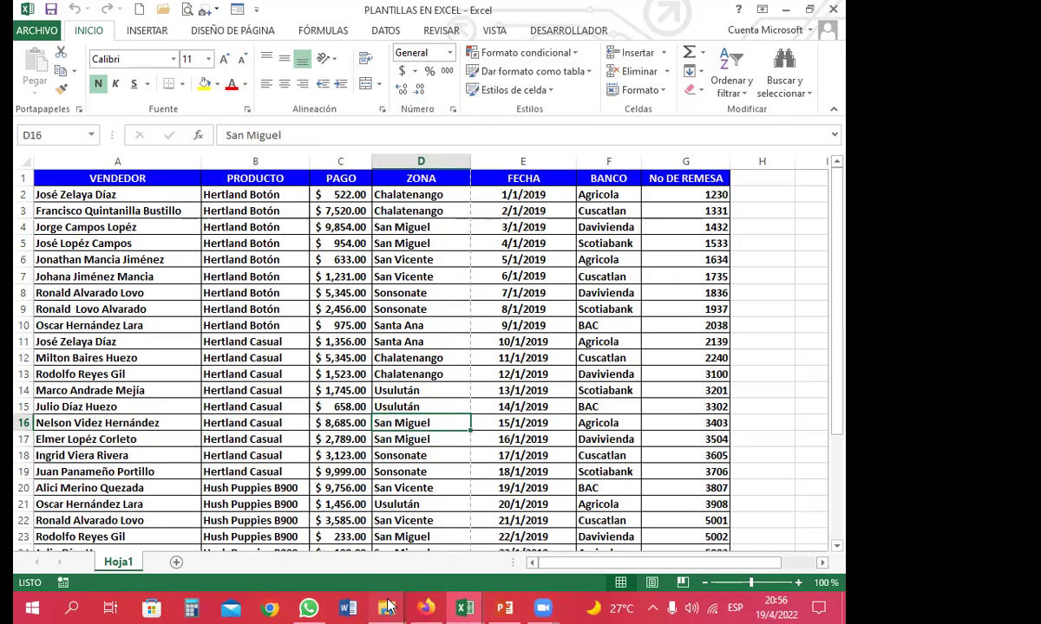
Create a new folder in PLANTILLAS and erase its default name so it stays blank
{"action": "mouse_move", "coordinate": [383, 604]}
{"action": "left_click", "coordinate": [322, 529]}
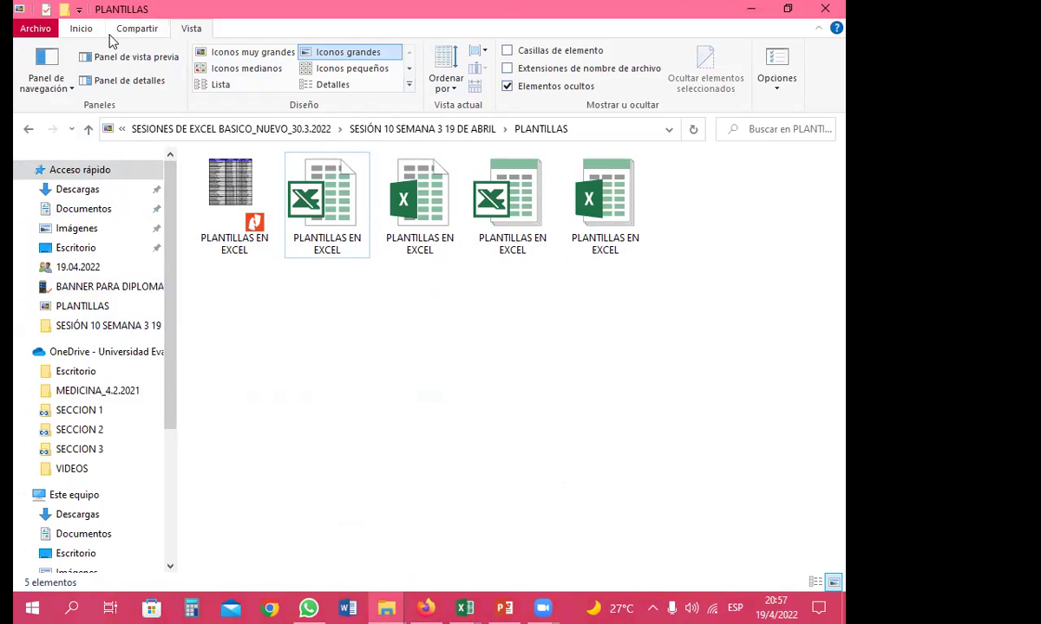
{"action": "left_click", "coordinate": [76, 28]}
{"action": "left_click", "coordinate": [445, 74]}
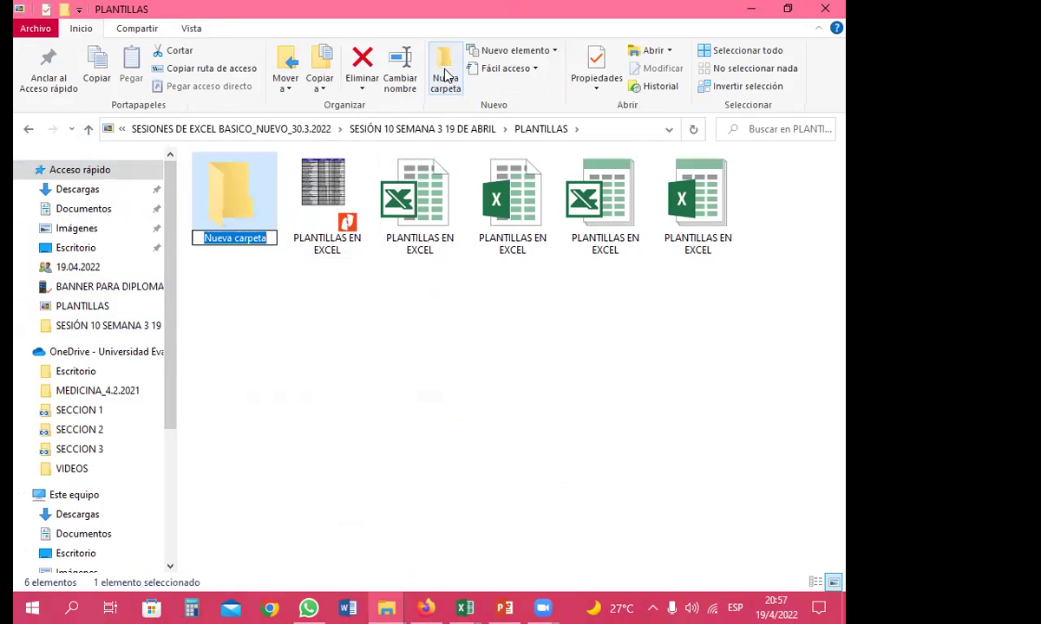
{"action": "key", "text": "BackSpace"}
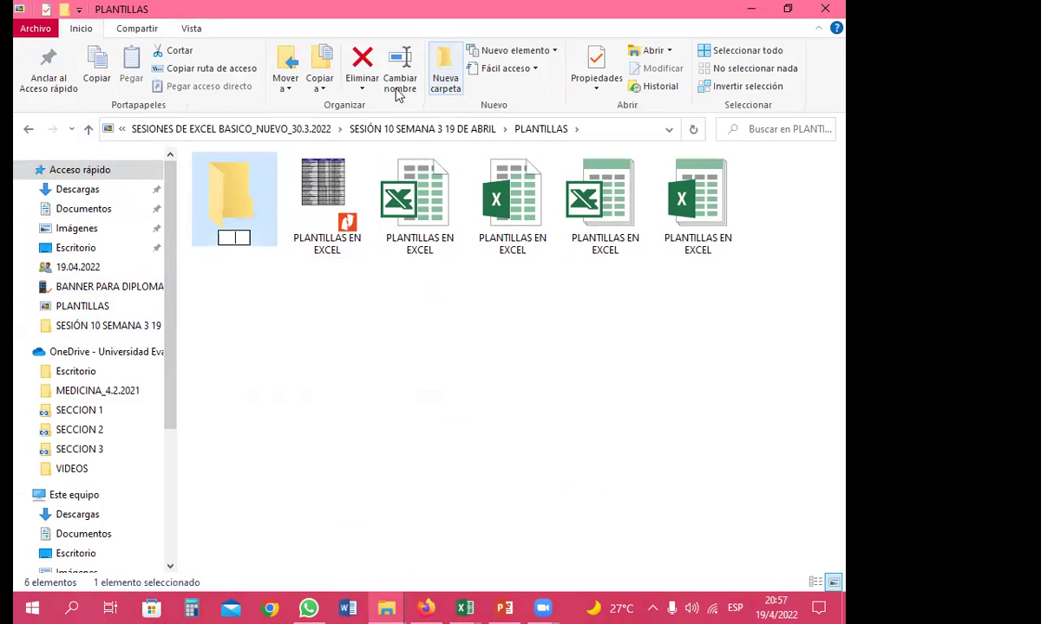
{"action": "left_click", "coordinate": [244, 287]}
Choose the butterfly icon for the nameless folder under Properties > Personalizar
{"action": "right_click", "coordinate": [242, 217]}
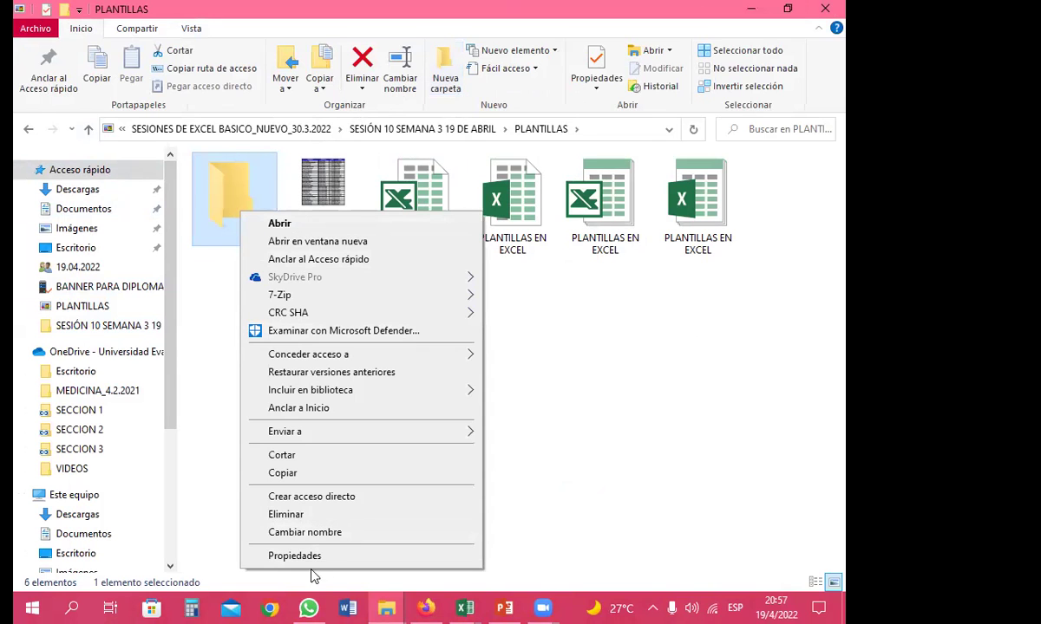
{"action": "left_click", "coordinate": [318, 558]}
{"action": "left_click", "coordinate": [500, 232]}
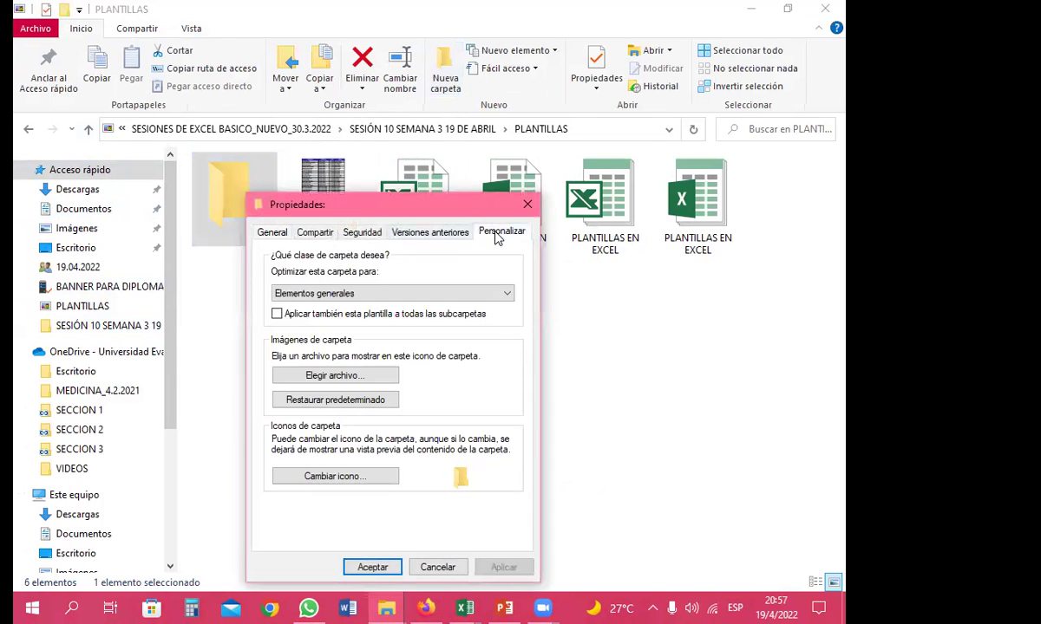
{"action": "left_click_drag", "start_coordinate": [430, 206], "coordinate": [464, 107]}
{"action": "left_click", "coordinate": [344, 382]}
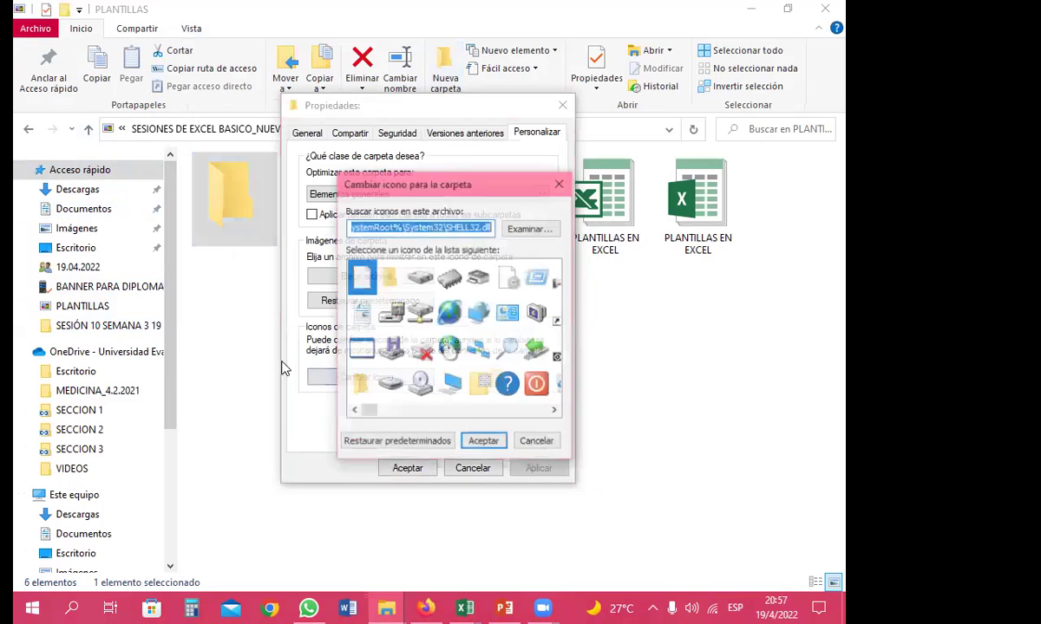
{"action": "left_click", "coordinate": [536, 384]}
{"action": "left_click", "coordinate": [475, 386]}
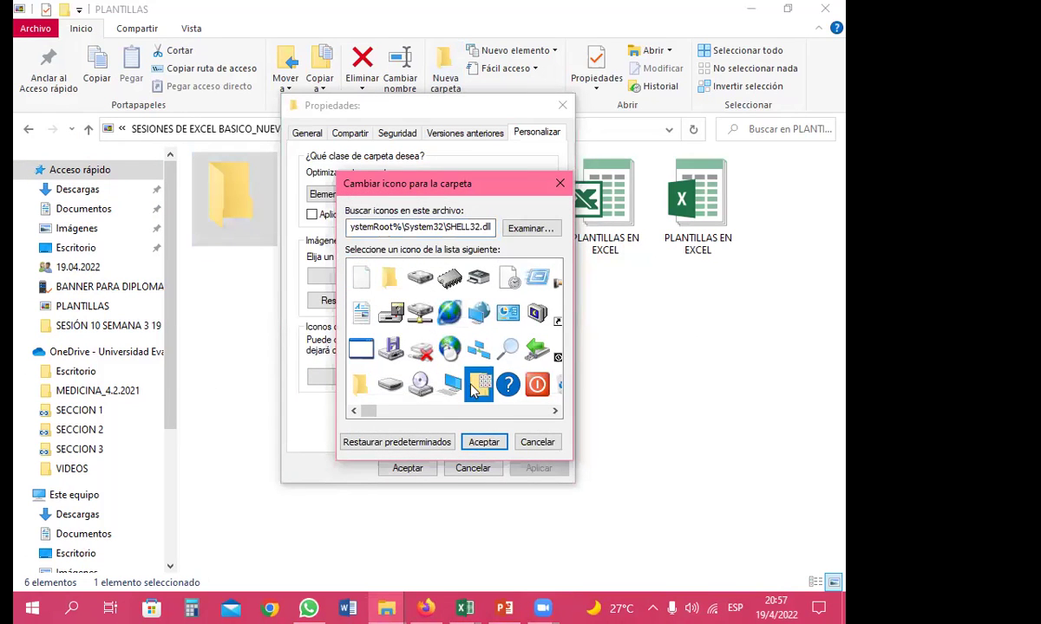
{"action": "left_click_drag", "start_coordinate": [367, 411], "coordinate": [436, 413]}
{"action": "left_click", "coordinate": [395, 349]}
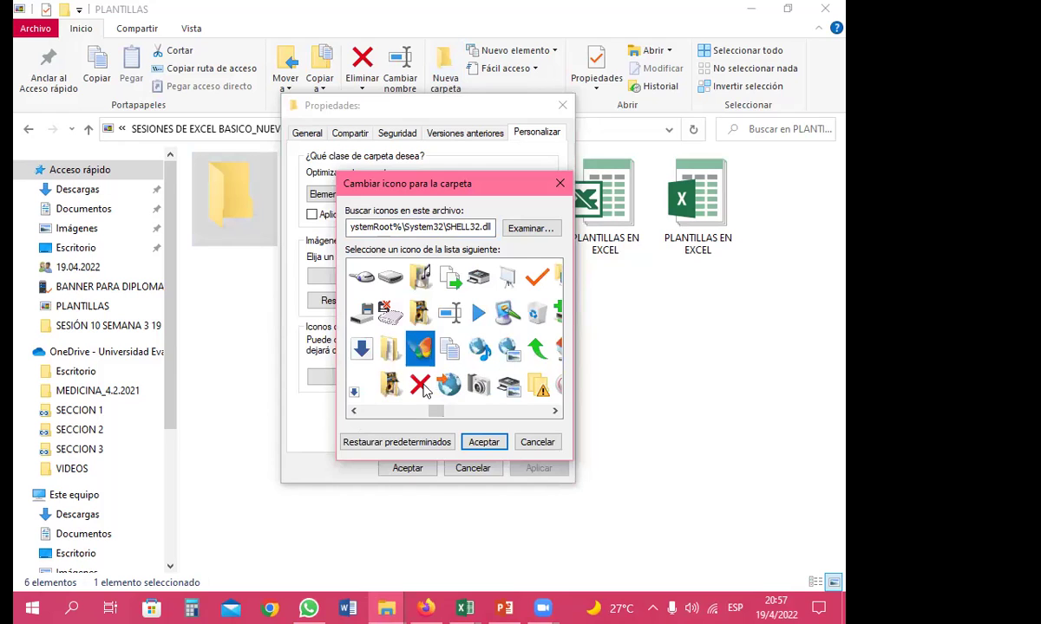
{"action": "left_click", "coordinate": [483, 442]}
{"action": "left_click", "coordinate": [407, 467]}
Select and deselect the folder to view its new butterfly icon
{"action": "left_click", "coordinate": [264, 309]}
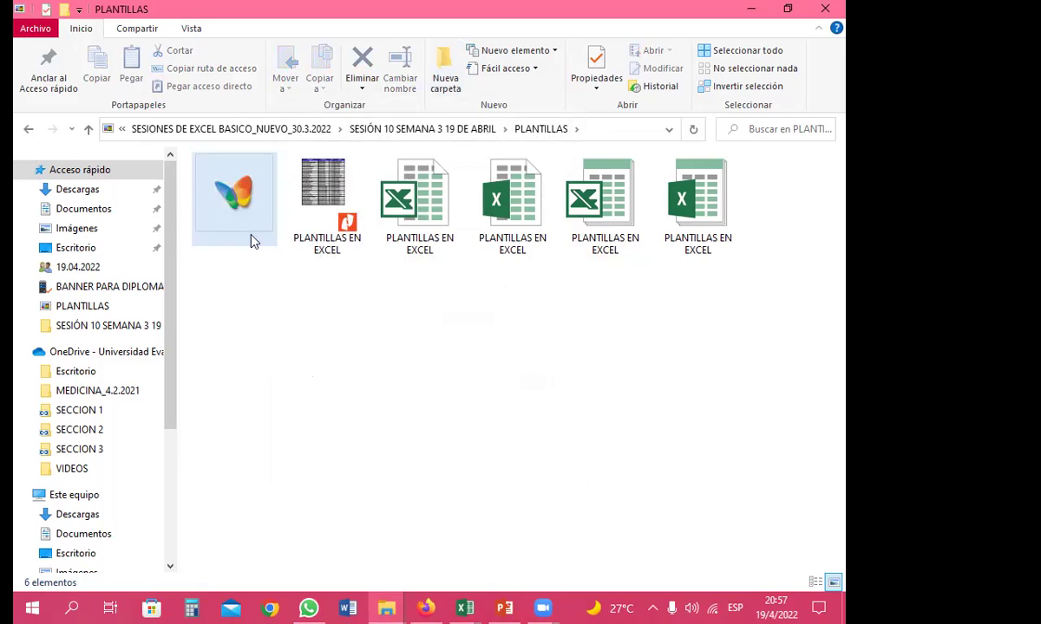
{"action": "left_click", "coordinate": [221, 199]}
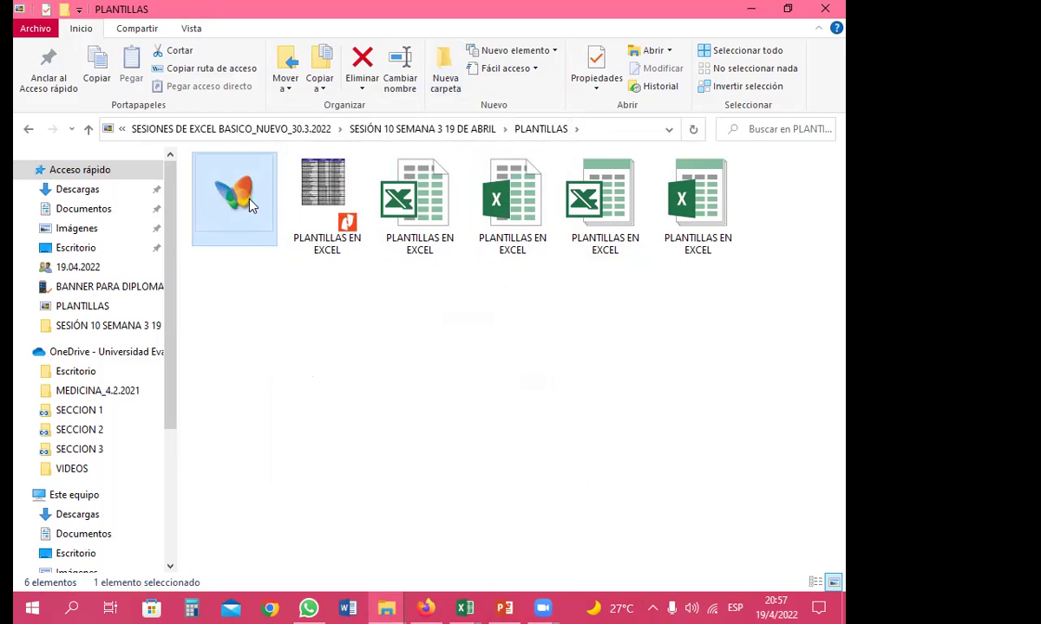
{"action": "left_click", "coordinate": [256, 305]}
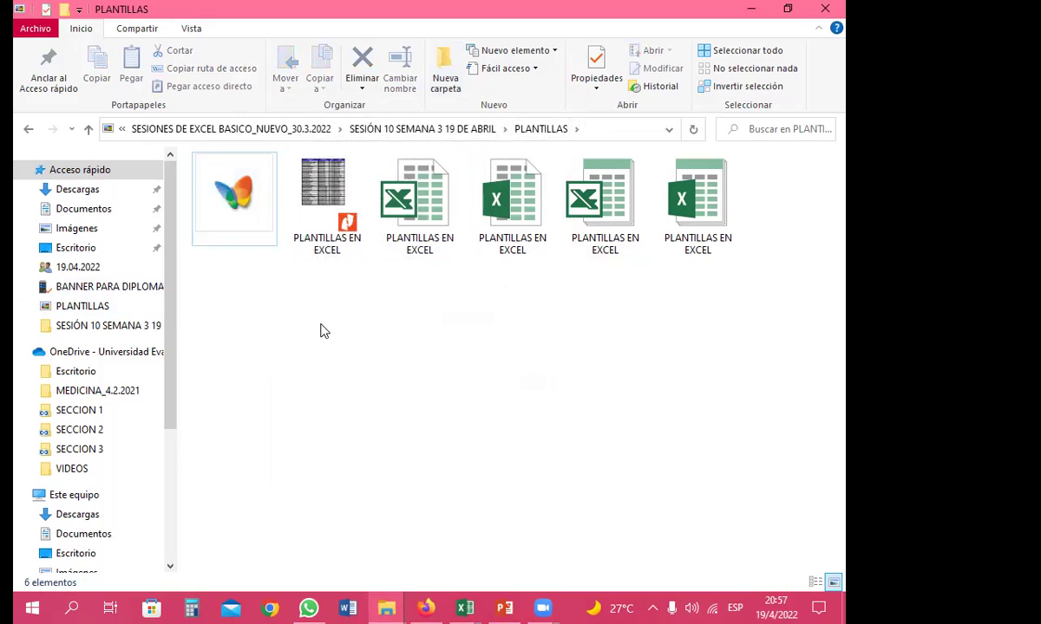
{"action": "left_click", "coordinate": [233, 206]}
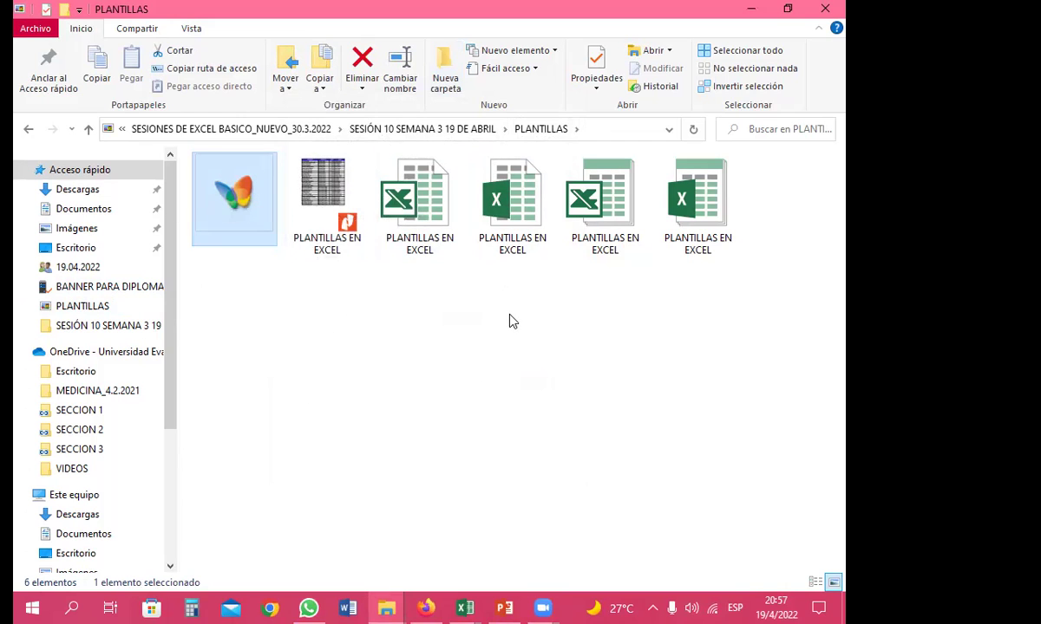
{"action": "left_click", "coordinate": [548, 310]}
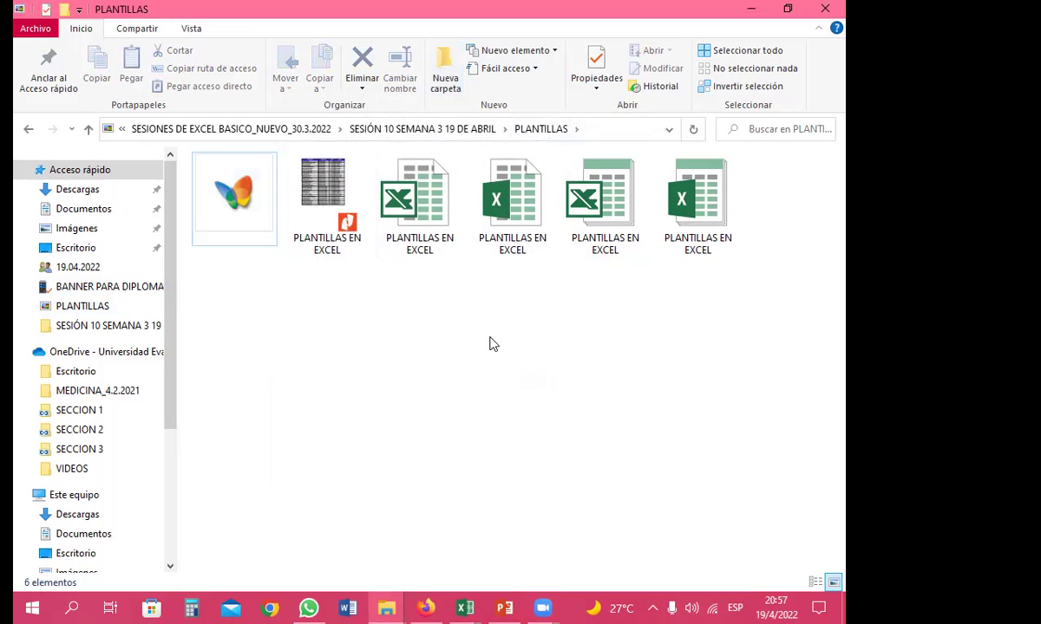
Create an extra Nueva carpeta folder, then delete it
{"action": "left_click", "coordinate": [445, 70]}
{"action": "key", "text": "Return"}
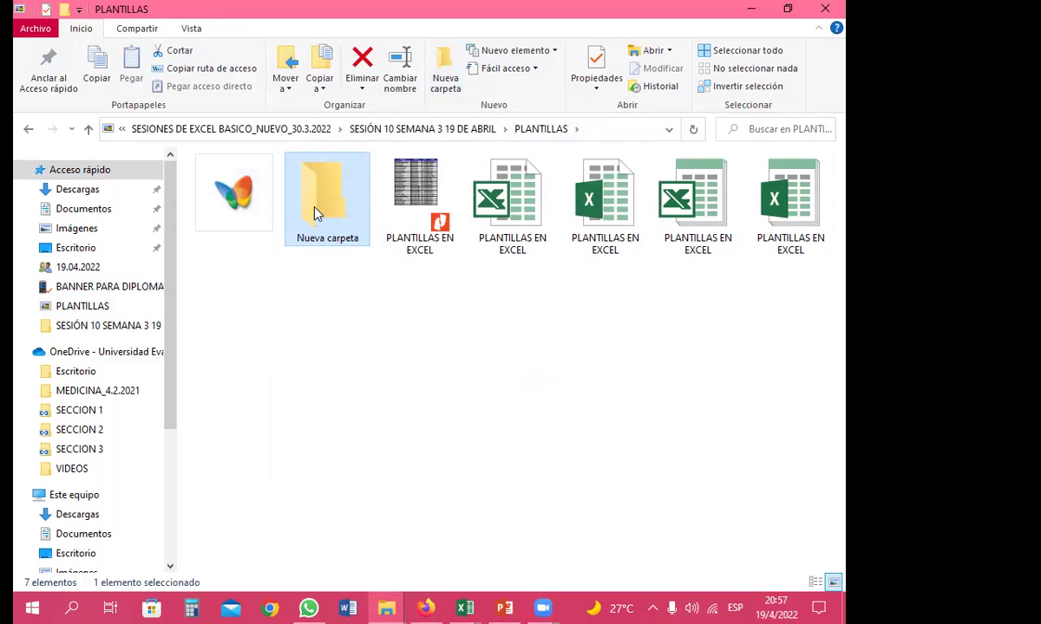
{"action": "key", "text": "Delete"}
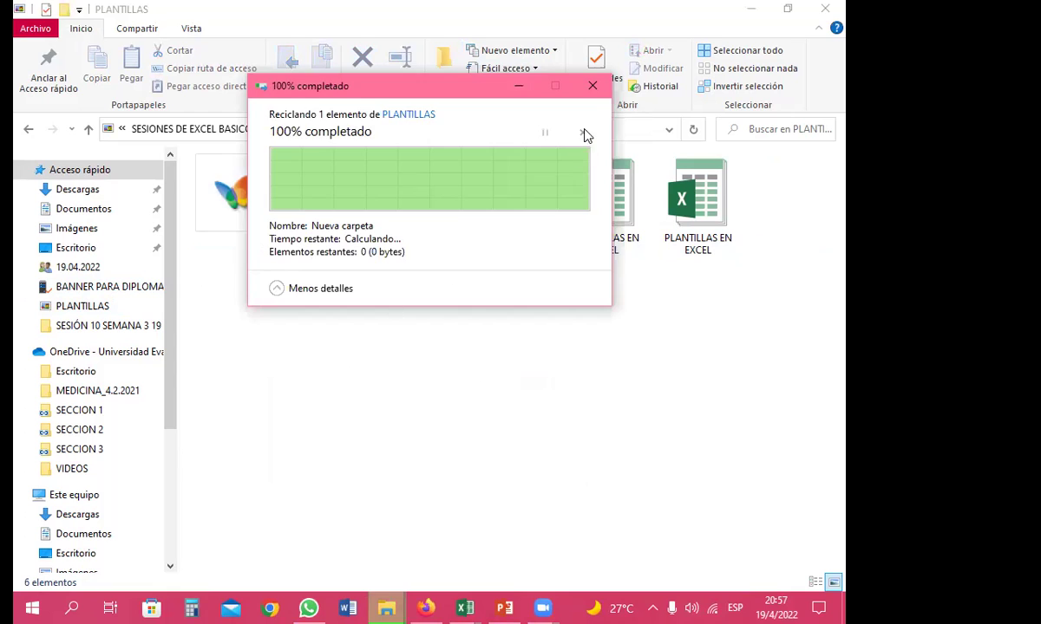
Cut and paste the five PLANTILLAS EN EXCEL files, then widen Nombre and move Tamaño
{"action": "left_click_drag", "start_coordinate": [778, 260], "coordinate": [290, 245]}
{"action": "key", "text": "ctrl+x"}
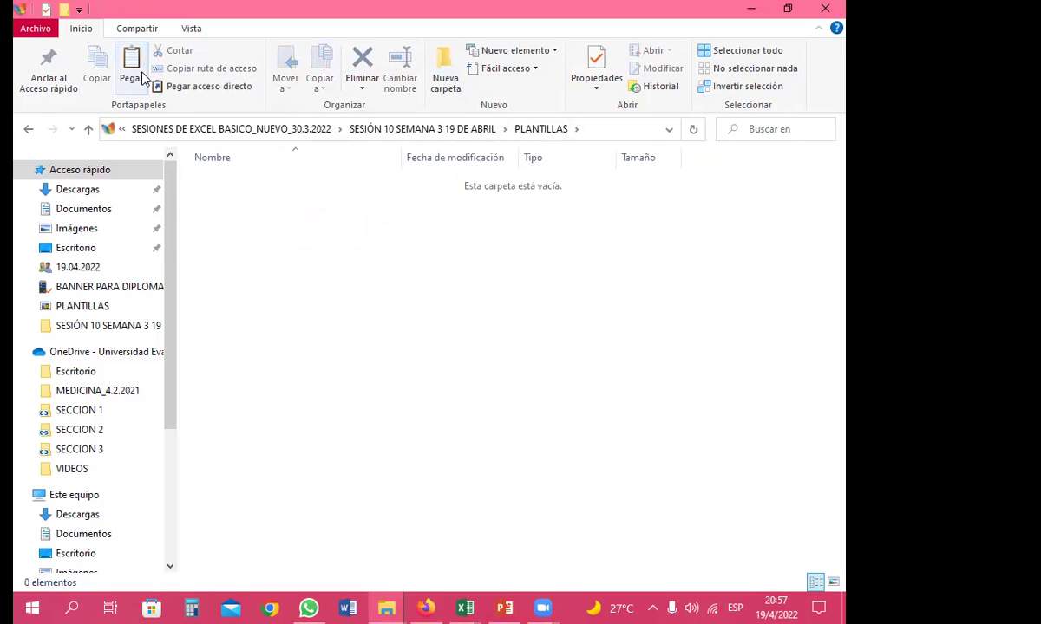
{"action": "left_click", "coordinate": [143, 78]}
{"action": "left_click", "coordinate": [286, 293]}
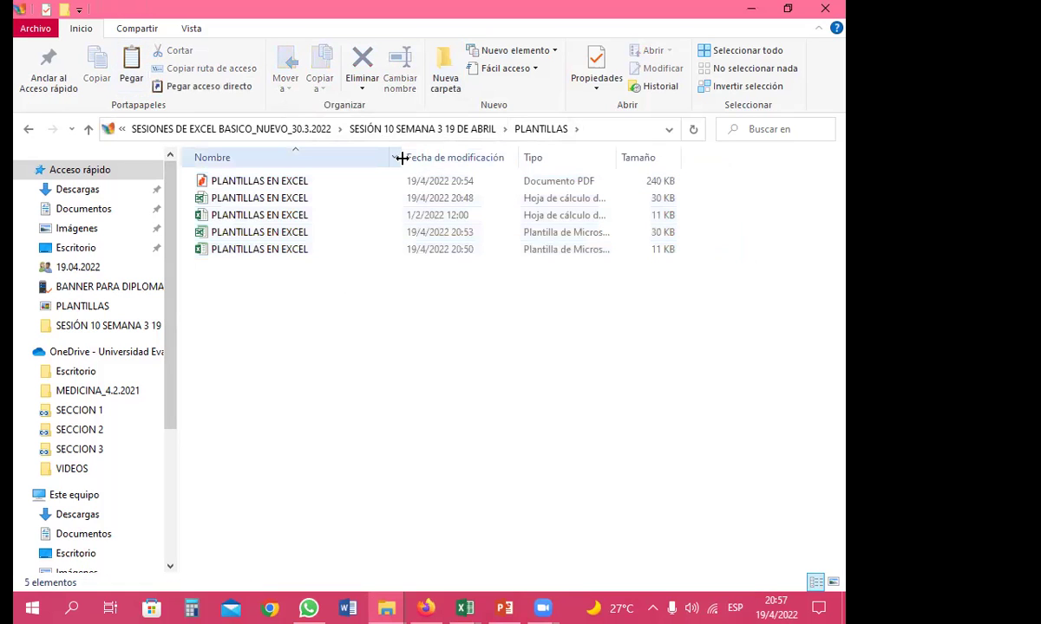
{"action": "left_click_drag", "start_coordinate": [402, 158], "coordinate": [490, 158]}
{"action": "left_click_drag", "start_coordinate": [704, 159], "coordinate": [617, 158]}
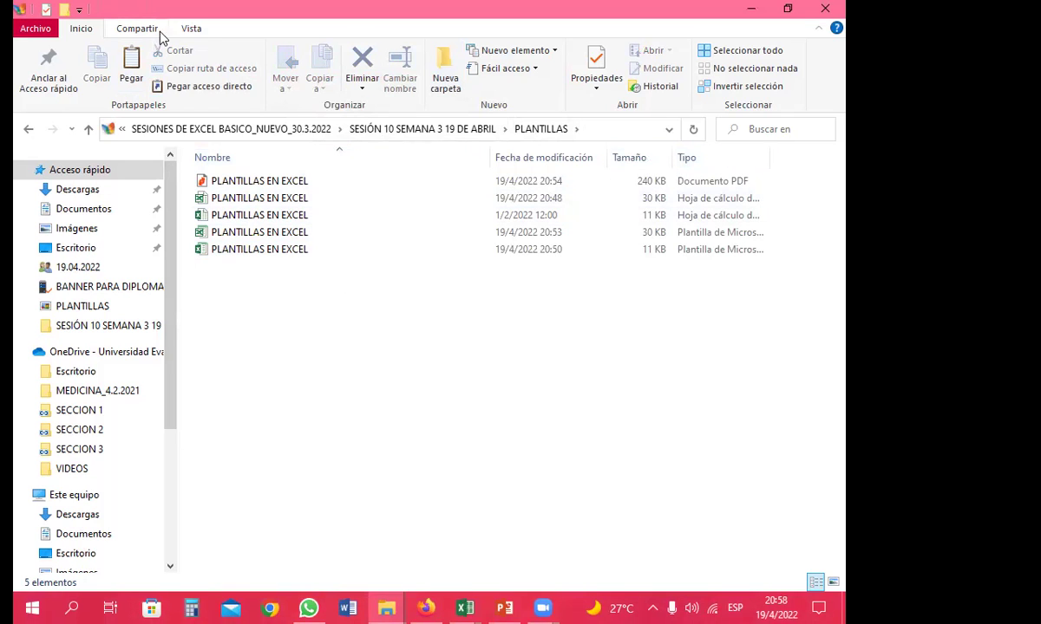
Try small, medium and extra-large icon layouts, ending on medium icons
{"action": "left_click", "coordinate": [180, 28]}
{"action": "left_click", "coordinate": [319, 68]}
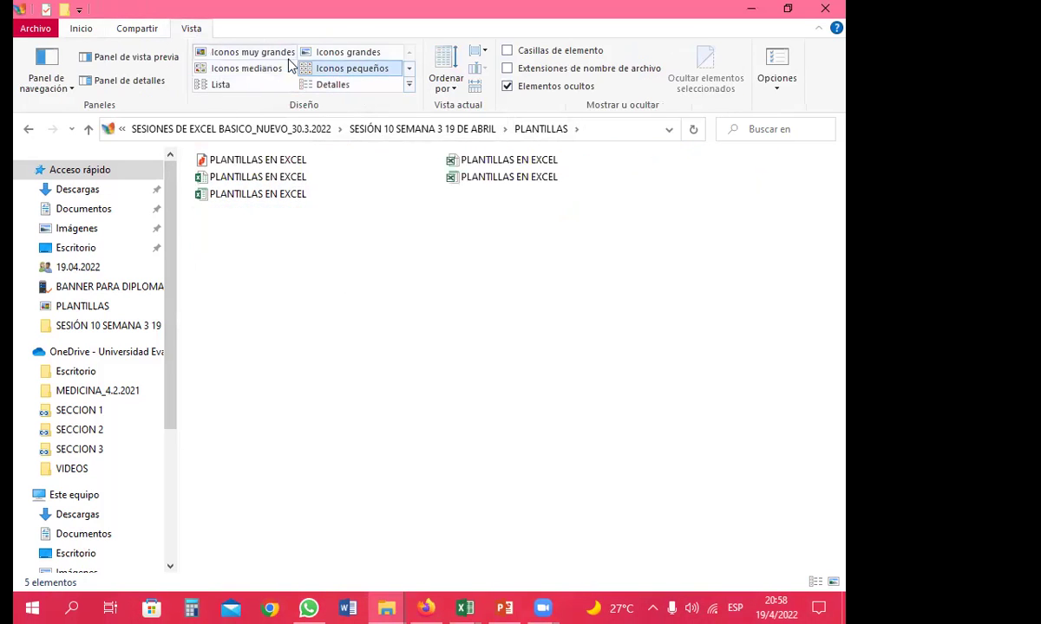
{"action": "left_click", "coordinate": [245, 69]}
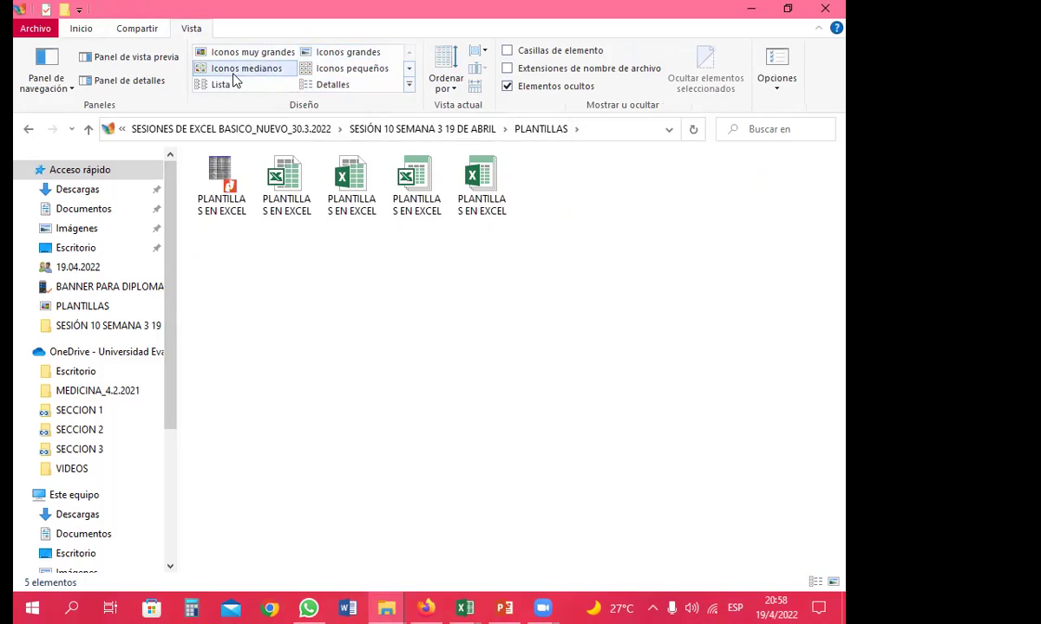
{"action": "left_click", "coordinate": [268, 53]}
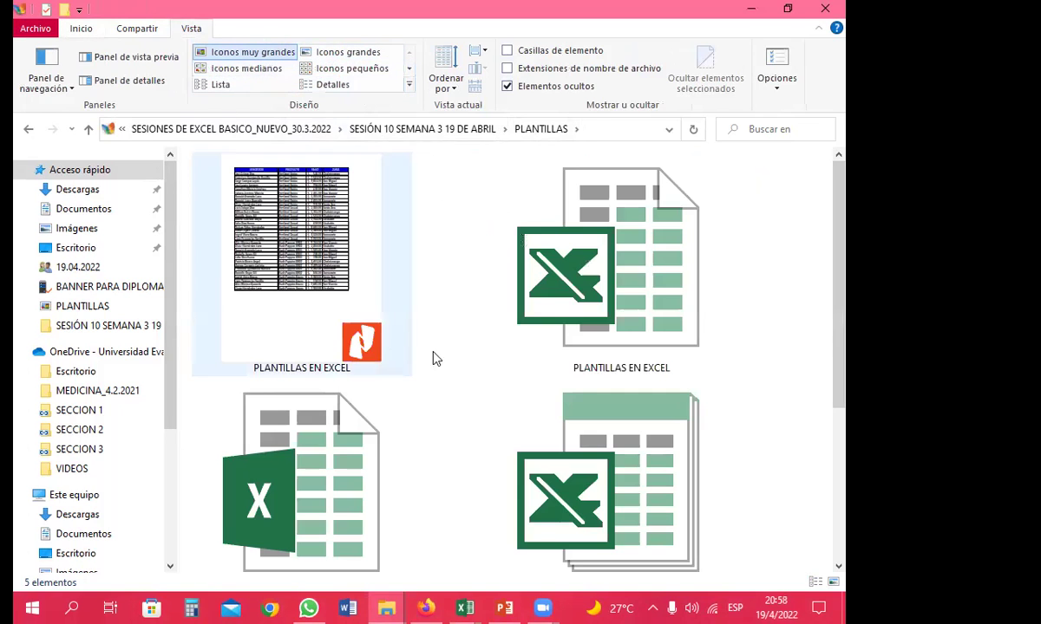
{"action": "left_click", "coordinate": [245, 69]}
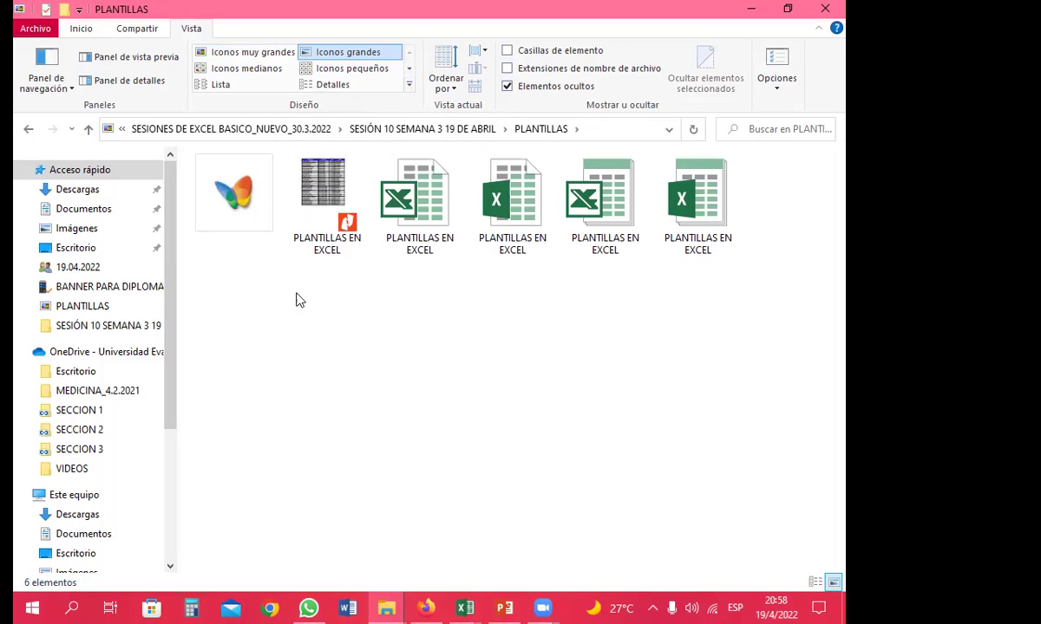
Return to medium icons and add a fresh folder with its Nueva carpeta name erased
{"action": "left_click", "coordinate": [236, 205]}
{"action": "key", "text": "Delete"}
{"action": "scroll", "coordinate": [292, 264], "scroll_direction": "down", "scroll_amount": 2}
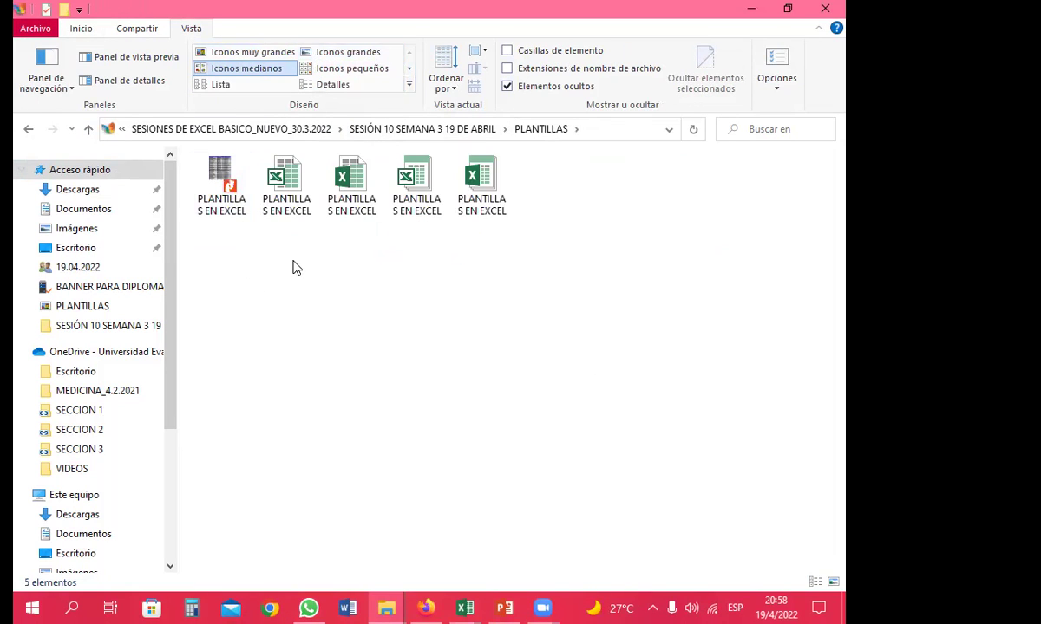
{"action": "left_click", "coordinate": [81, 29]}
{"action": "left_click", "coordinate": [444, 74]}
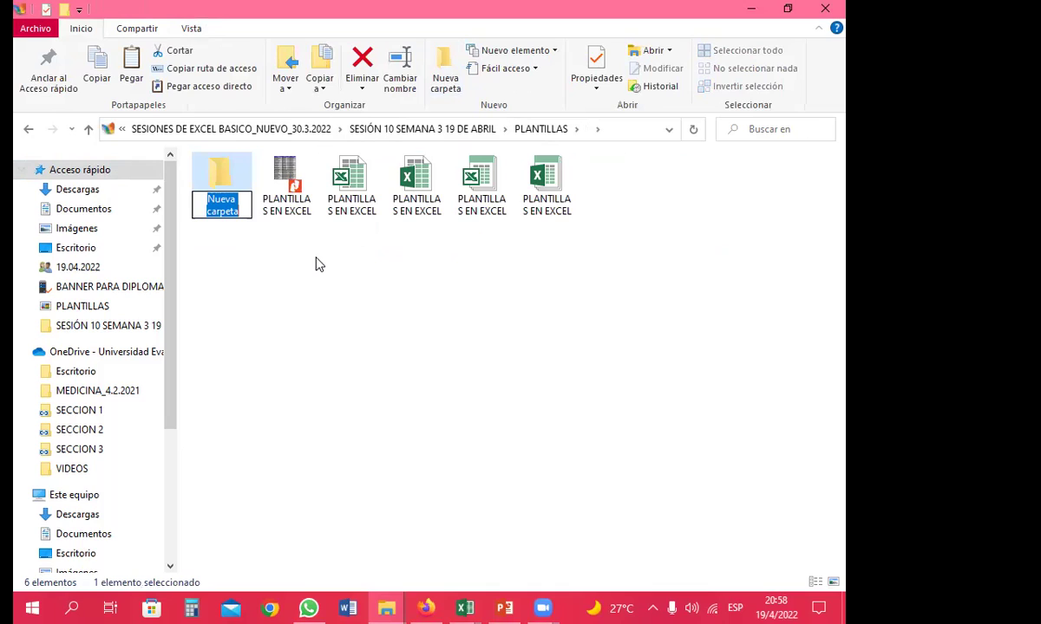
{"action": "key", "text": "BackSpace"}
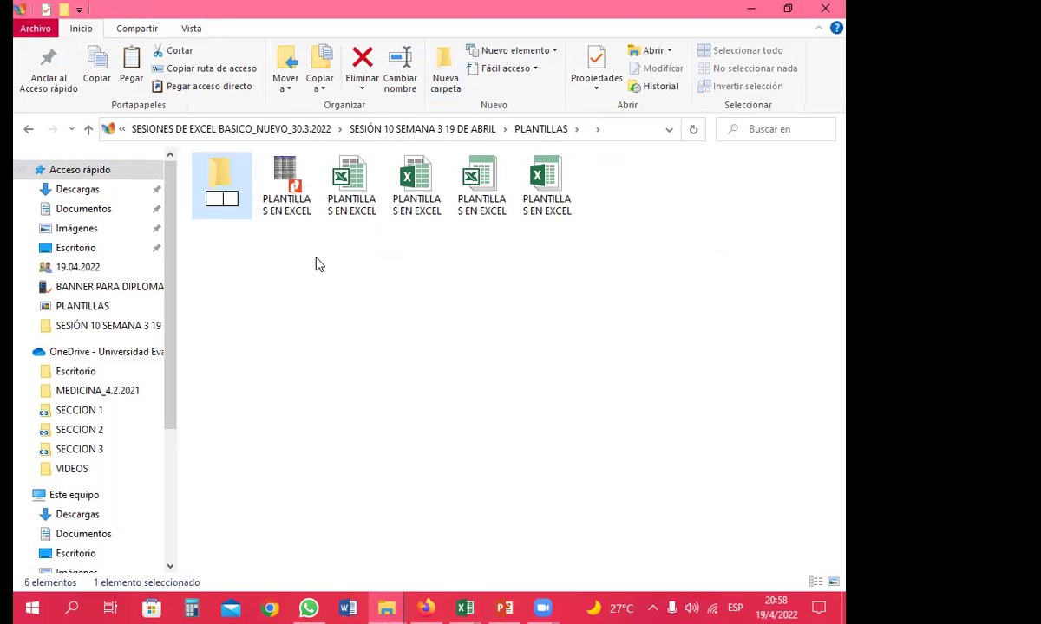
{"action": "key", "text": "Return"}
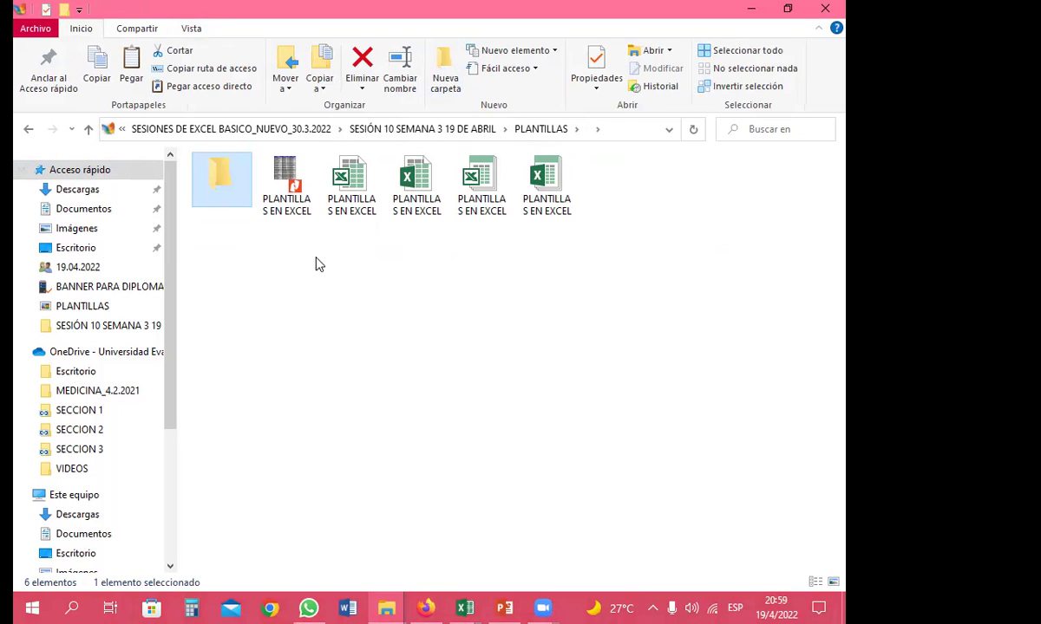
Pick the blank, invisible icon for the nameless folder under Personalizar > Cambiar icono
{"action": "right_click", "coordinate": [222, 197]}
{"action": "left_click", "coordinate": [277, 559]}
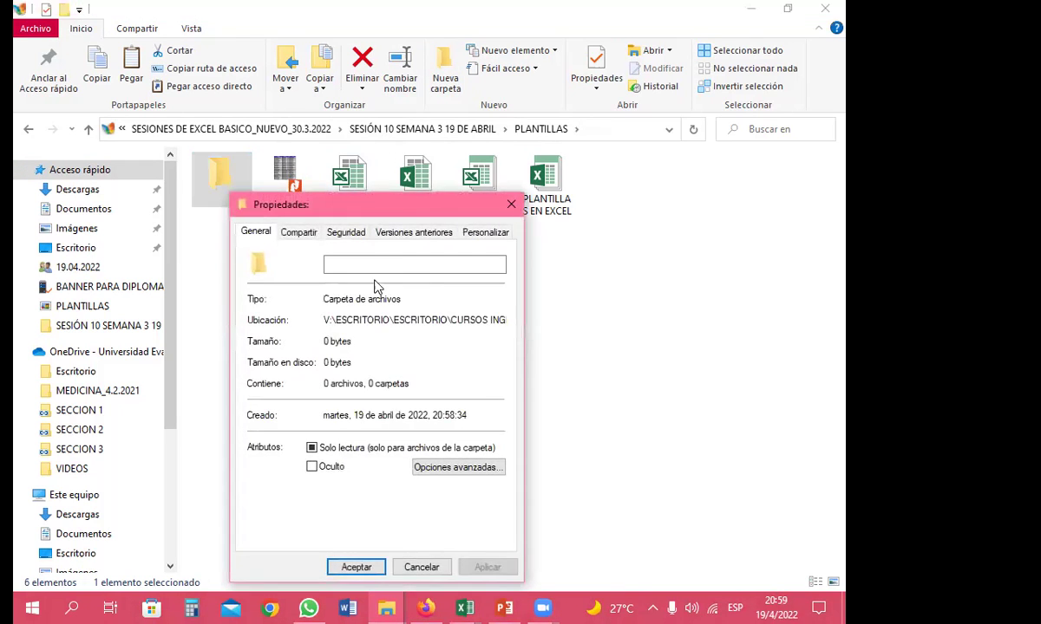
{"action": "left_click_drag", "start_coordinate": [348, 212], "coordinate": [406, 137]}
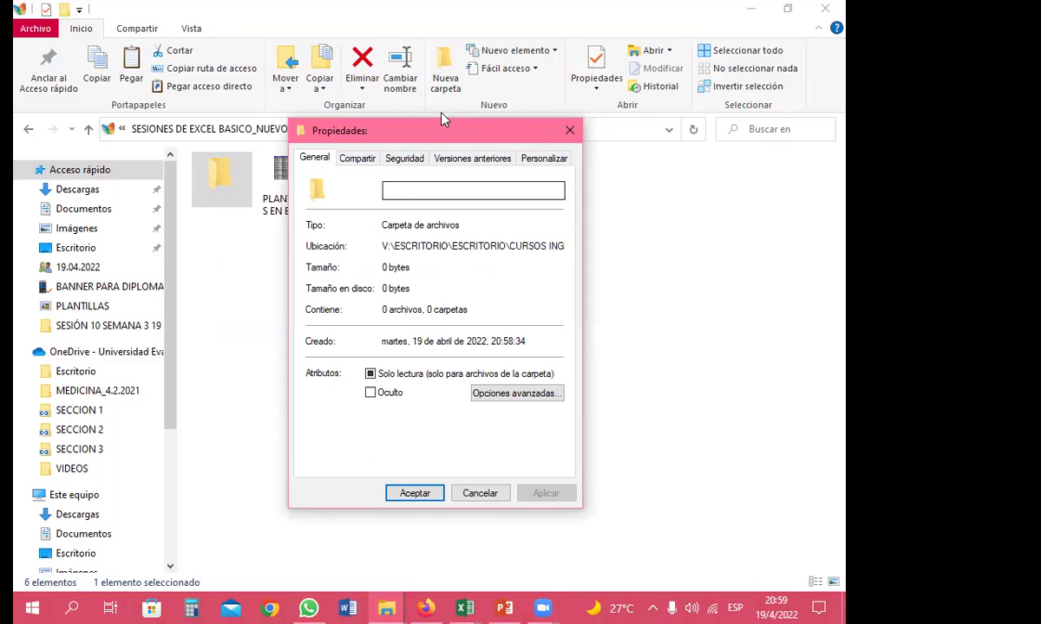
{"action": "left_click", "coordinate": [531, 159]}
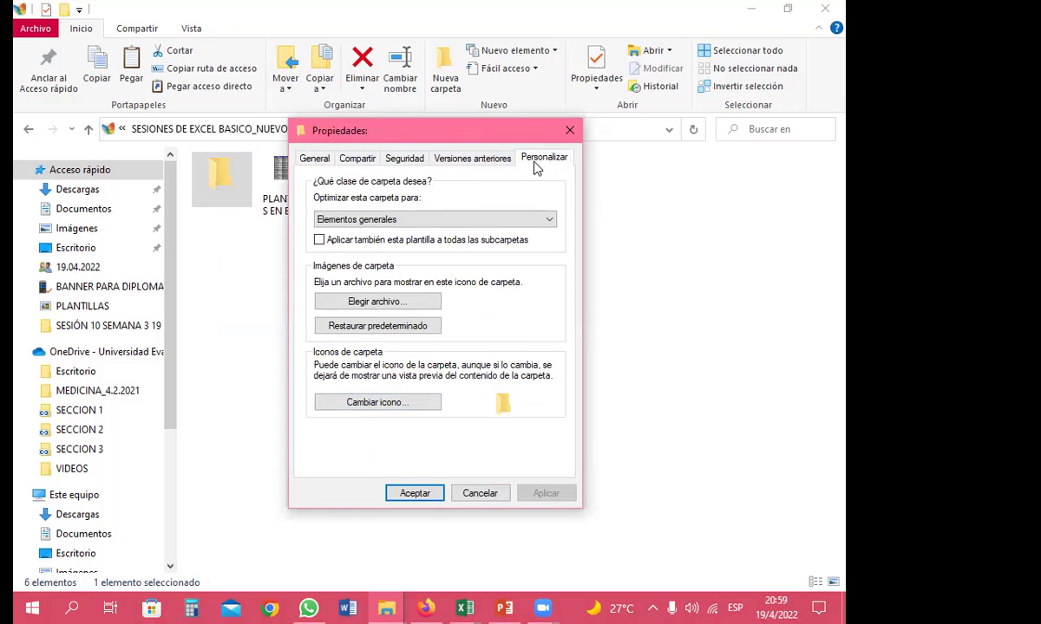
{"action": "left_click", "coordinate": [371, 411]}
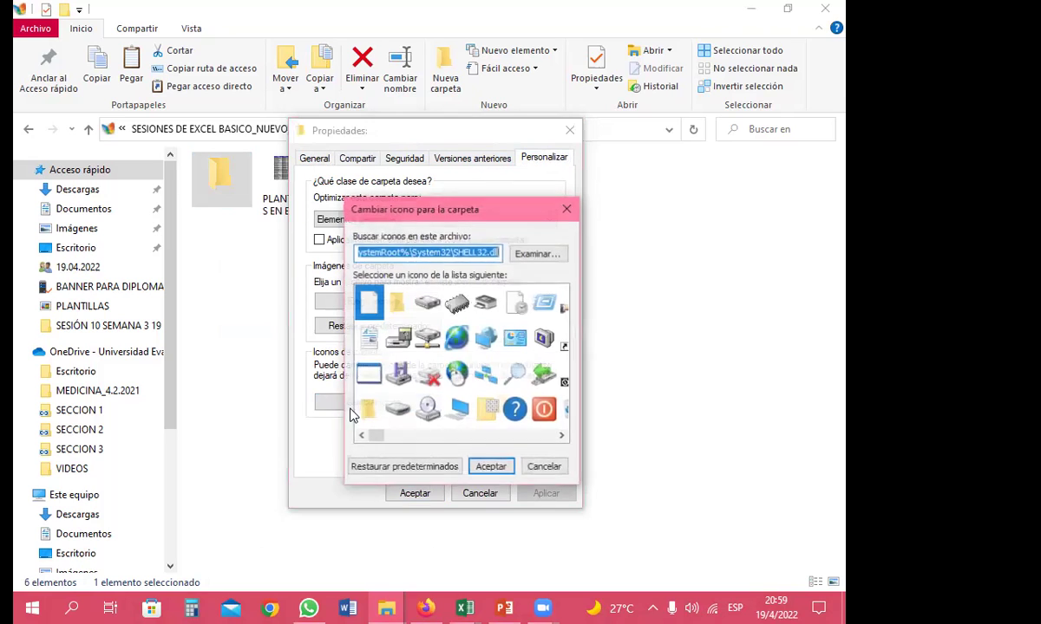
{"action": "left_click_drag", "start_coordinate": [372, 436], "coordinate": [565, 436]}
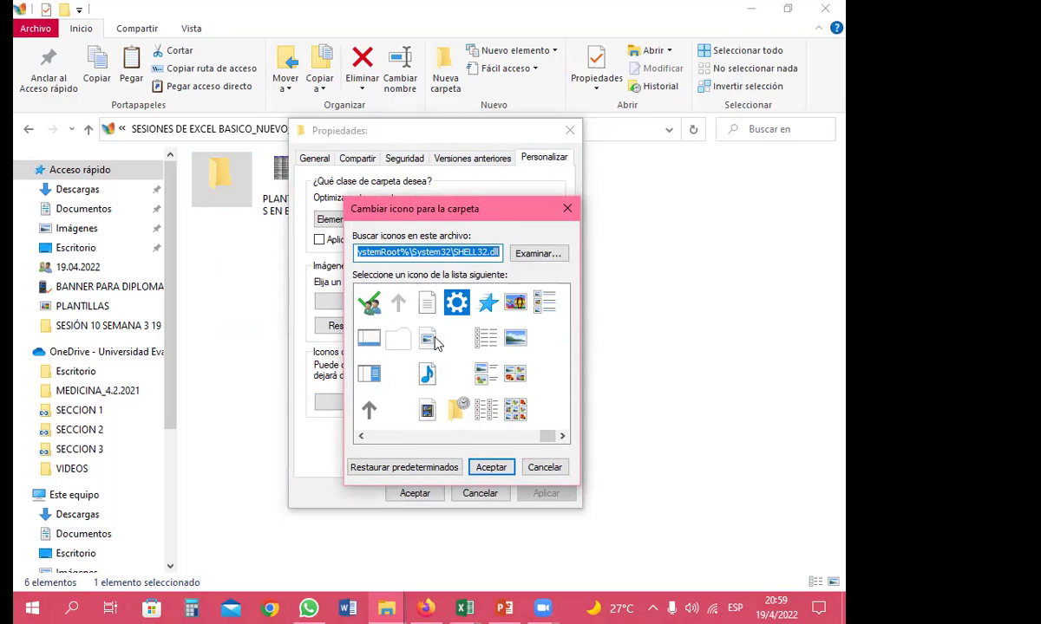
{"action": "left_click", "coordinate": [398, 339]}
{"action": "left_click", "coordinate": [491, 466]}
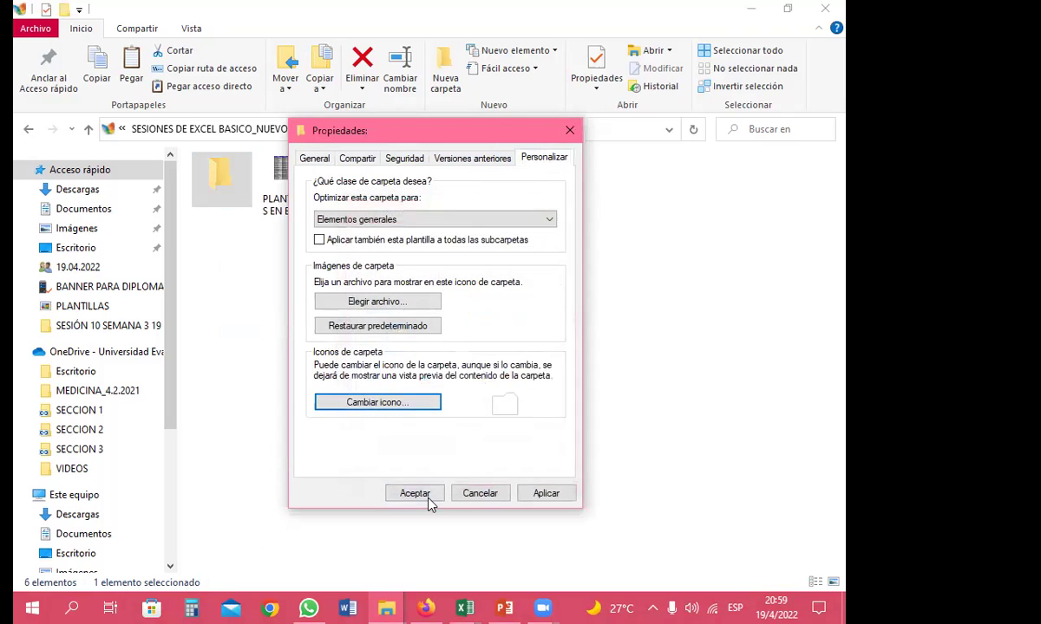
{"action": "left_click", "coordinate": [416, 494]}
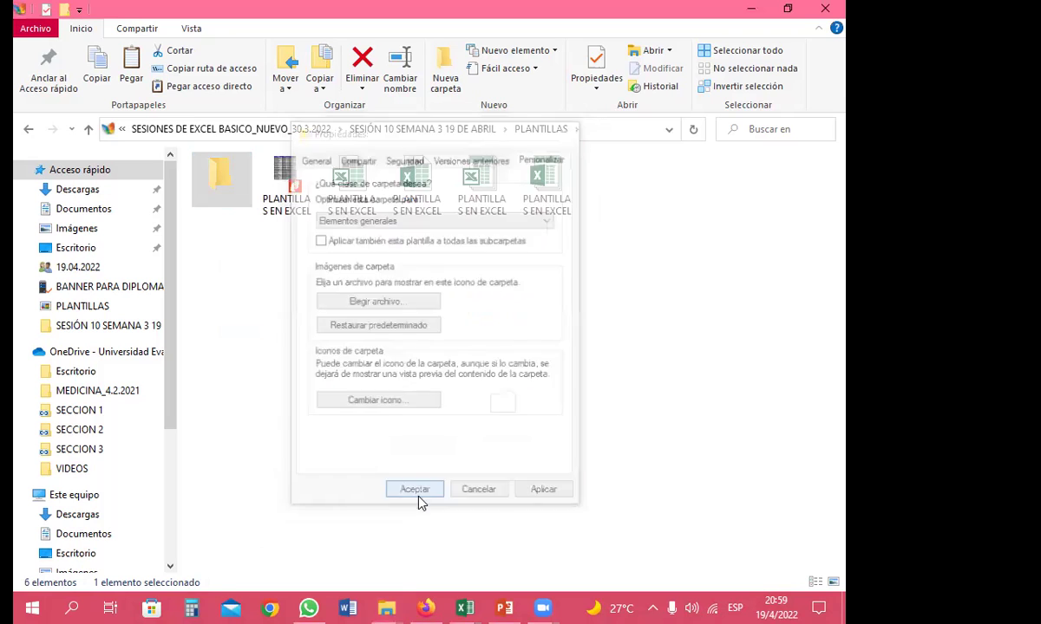
{"action": "right_click", "coordinate": [247, 274]}
{"action": "left_click", "coordinate": [290, 337]}
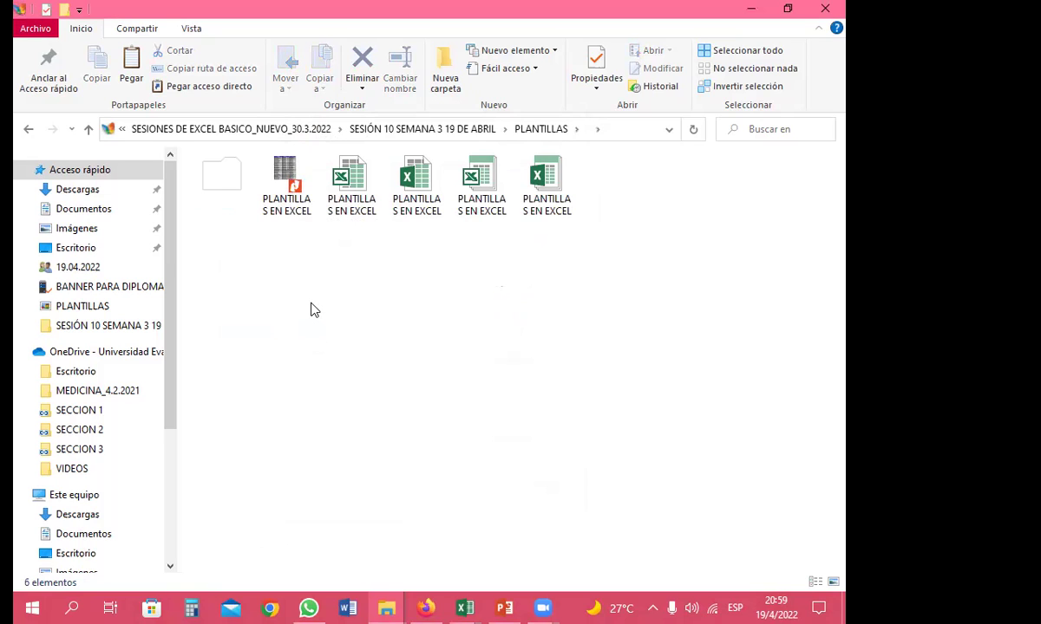
{"action": "left_click", "coordinate": [217, 177]}
{"action": "left_click", "coordinate": [380, 275]}
{"action": "double_click", "coordinate": [230, 187]}
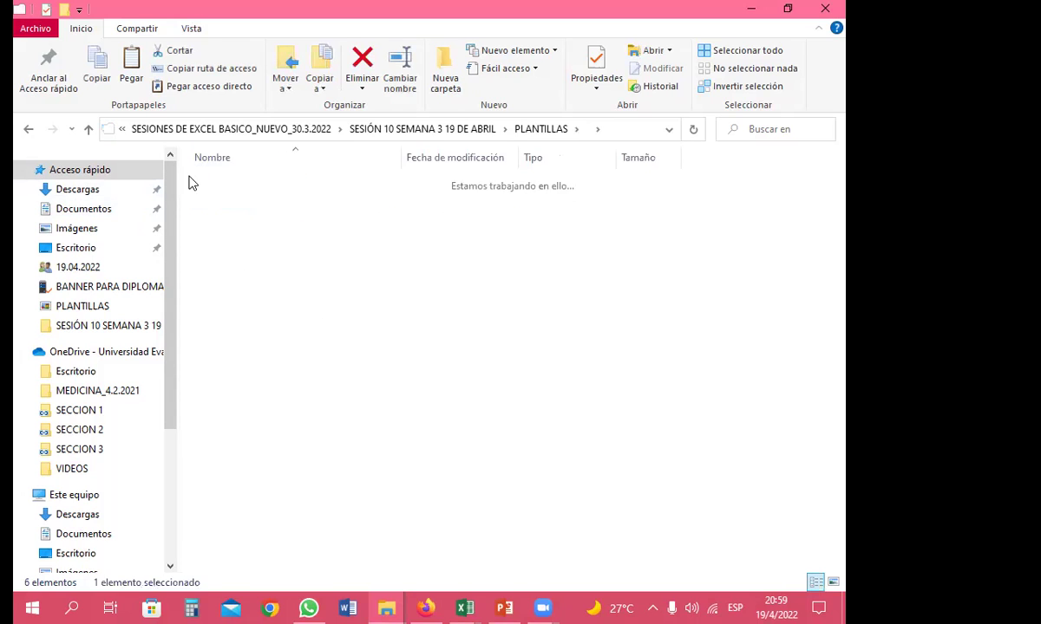
{"action": "left_click", "coordinate": [28, 128]}
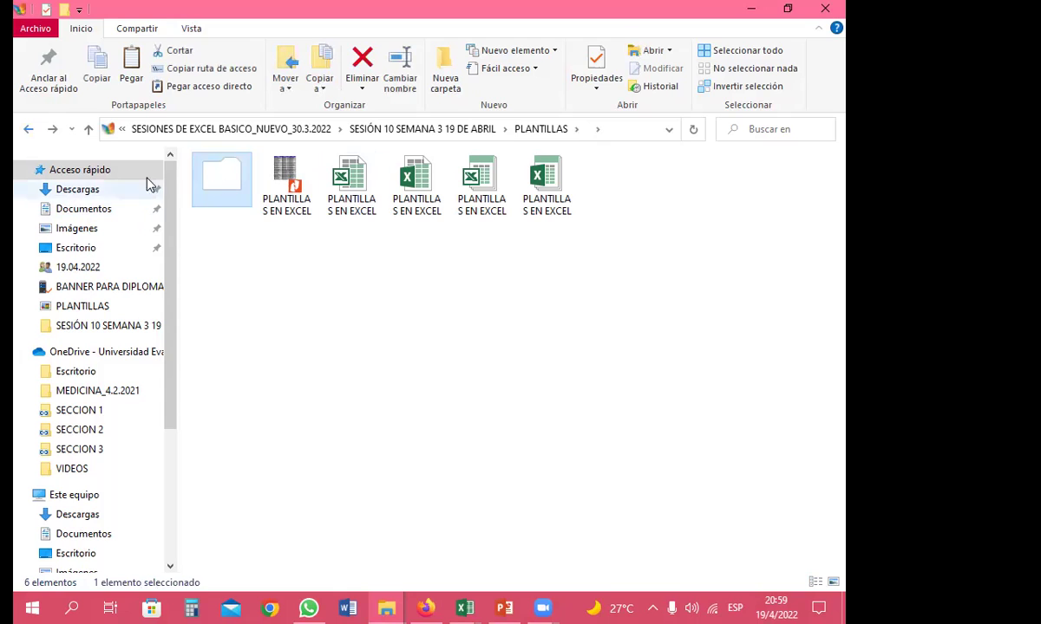
{"action": "left_click", "coordinate": [360, 286]}
{"action": "left_click", "coordinate": [213, 178]}
{"action": "left_click", "coordinate": [321, 292]}
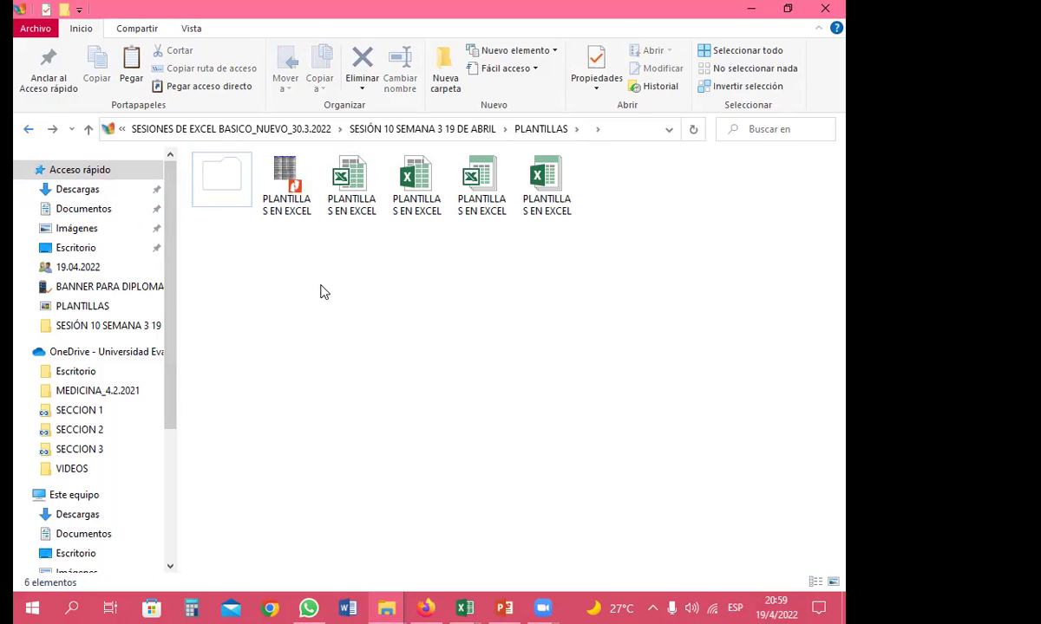
{"action": "double_click", "coordinate": [212, 178]}
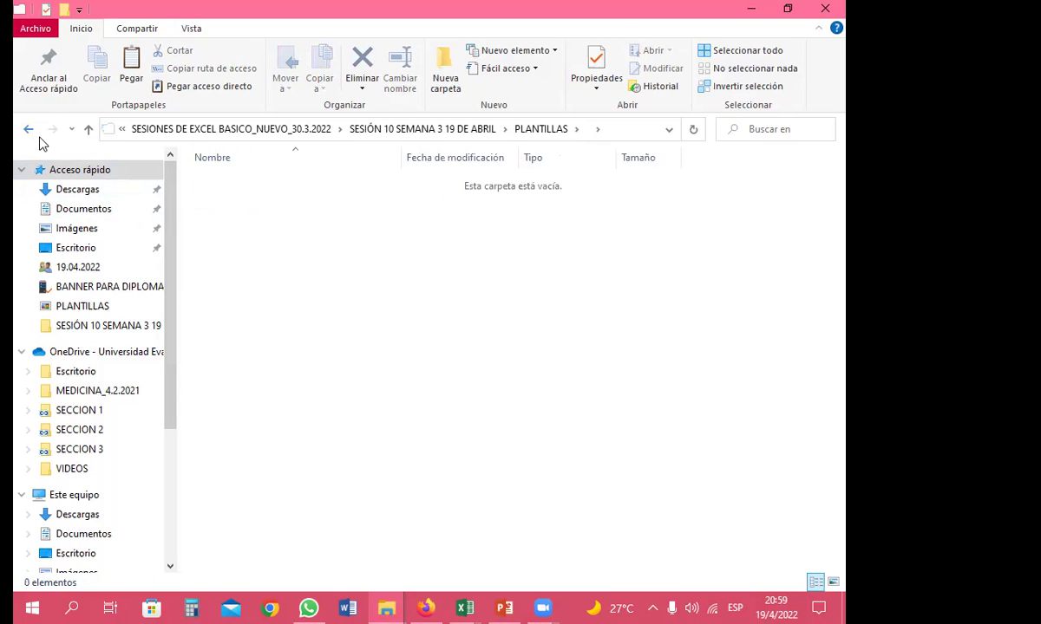
{"action": "key", "text": "alt+Left"}
{"action": "left_click", "coordinate": [264, 251]}
Pick the two-panel window icon for the nameless folder in its Personalizar settings
{"action": "left_click", "coordinate": [209, 188]}
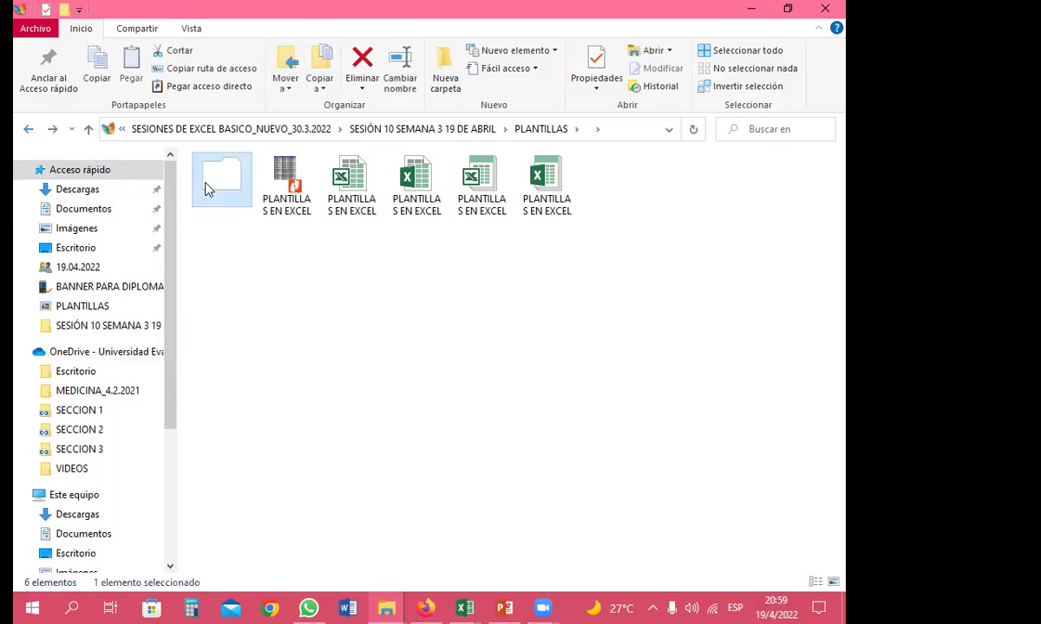
{"action": "right_click", "coordinate": [207, 186]}
{"action": "left_click", "coordinate": [260, 546]}
{"action": "left_click", "coordinate": [467, 223]}
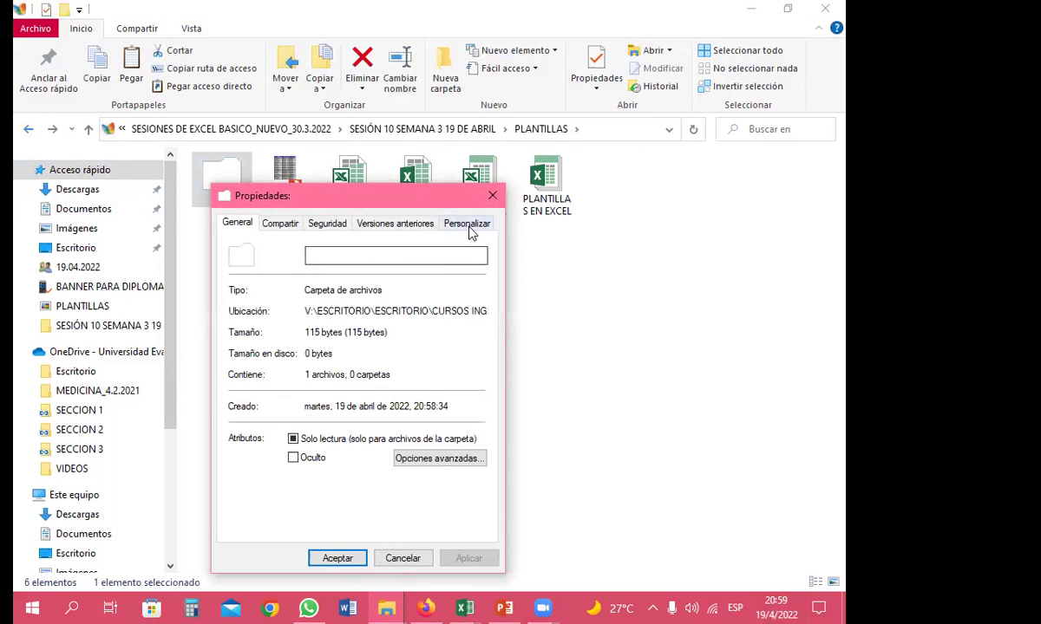
{"action": "left_click", "coordinate": [305, 468]}
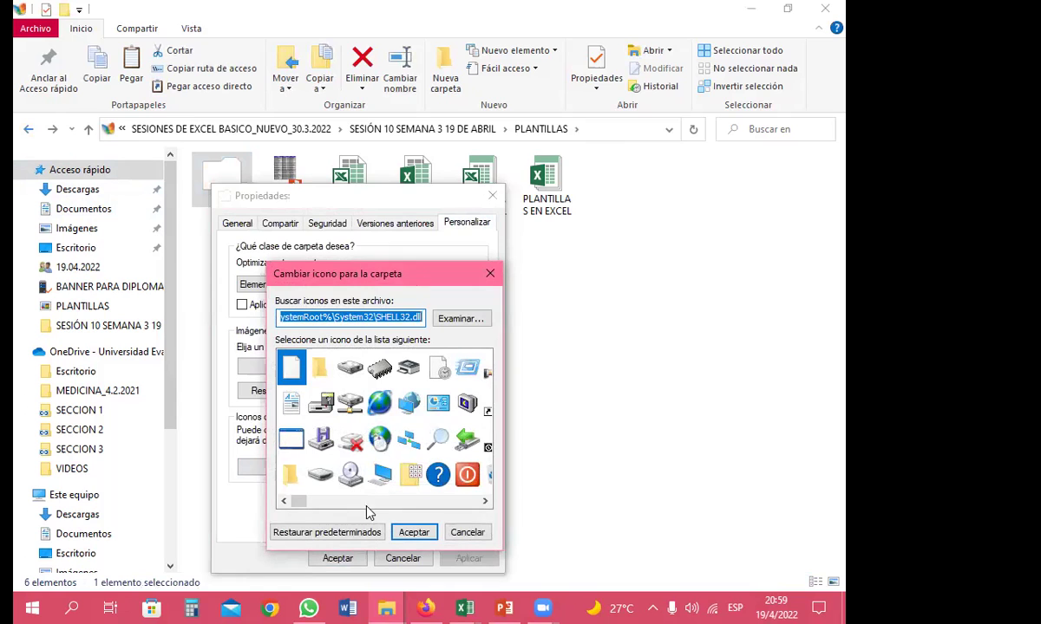
{"action": "left_click_drag", "start_coordinate": [298, 503], "coordinate": [469, 499]}
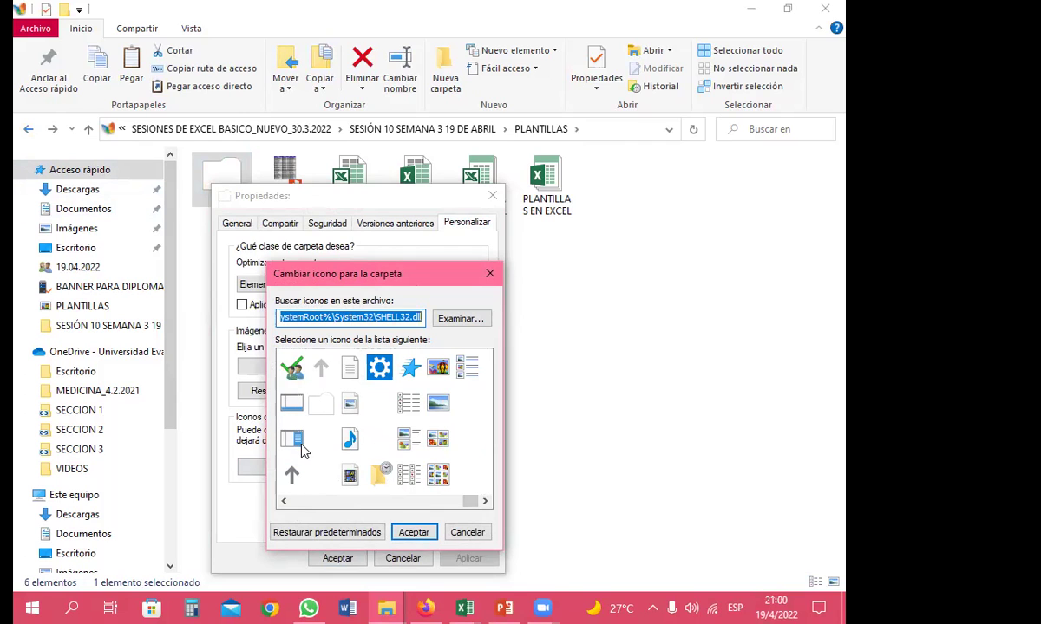
{"action": "left_click", "coordinate": [293, 439]}
{"action": "left_click", "coordinate": [410, 531]}
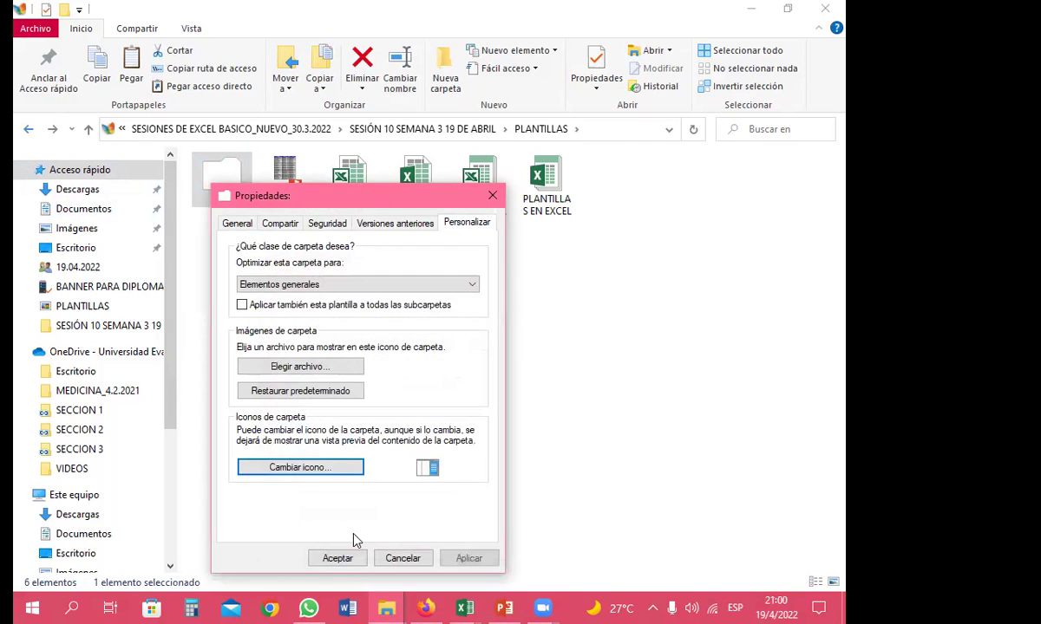
{"action": "left_click", "coordinate": [336, 558]}
Refresh the folder view so the new window-pane icon shows
{"action": "right_click", "coordinate": [266, 307]}
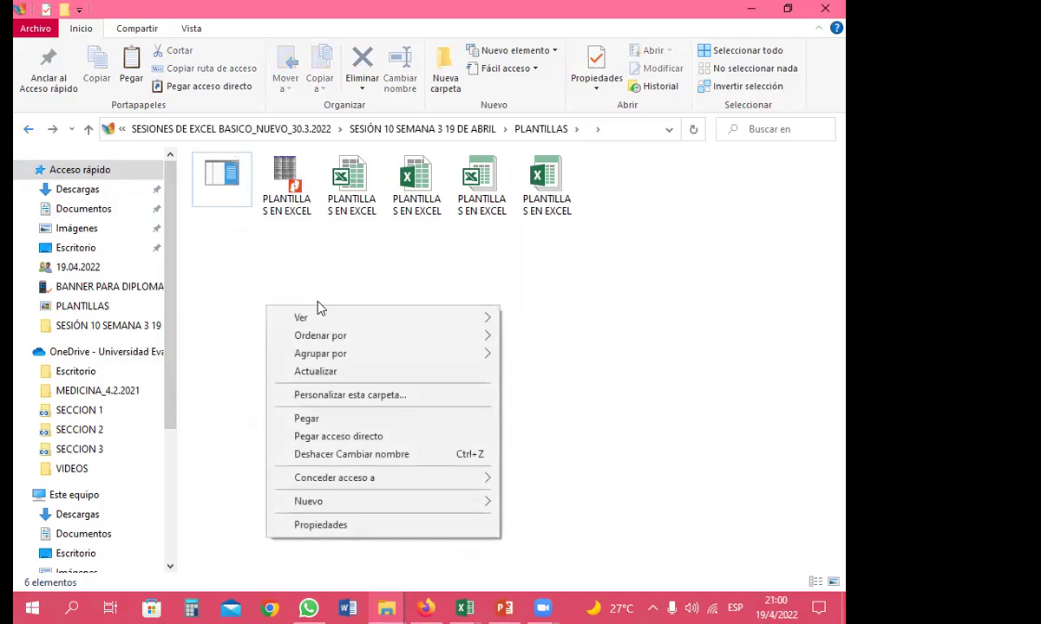
{"action": "left_click", "coordinate": [330, 379]}
{"action": "left_click", "coordinate": [227, 183]}
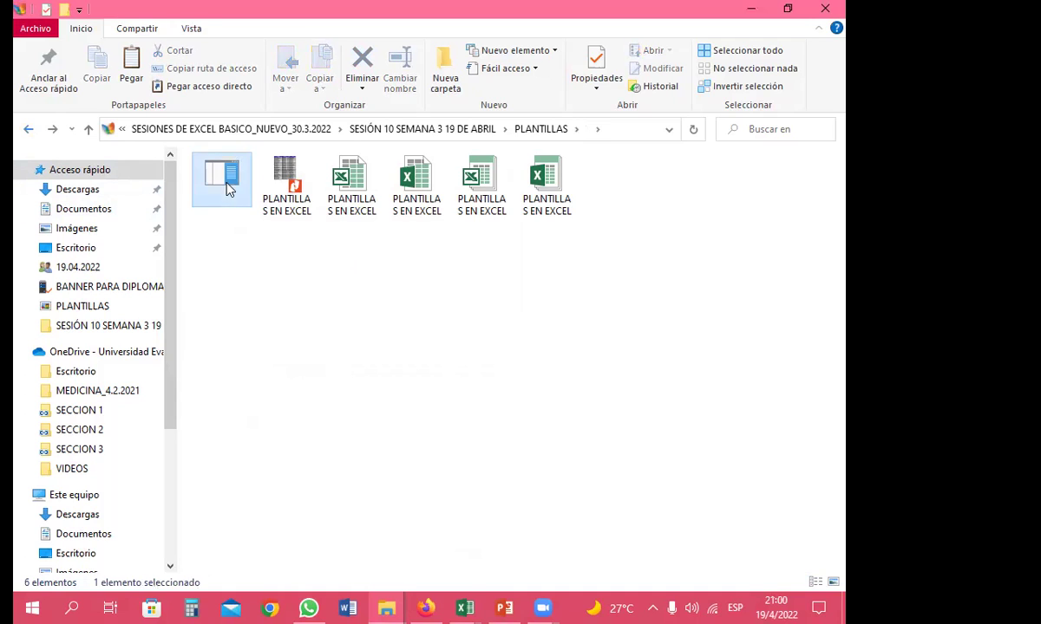
{"action": "left_click", "coordinate": [330, 308]}
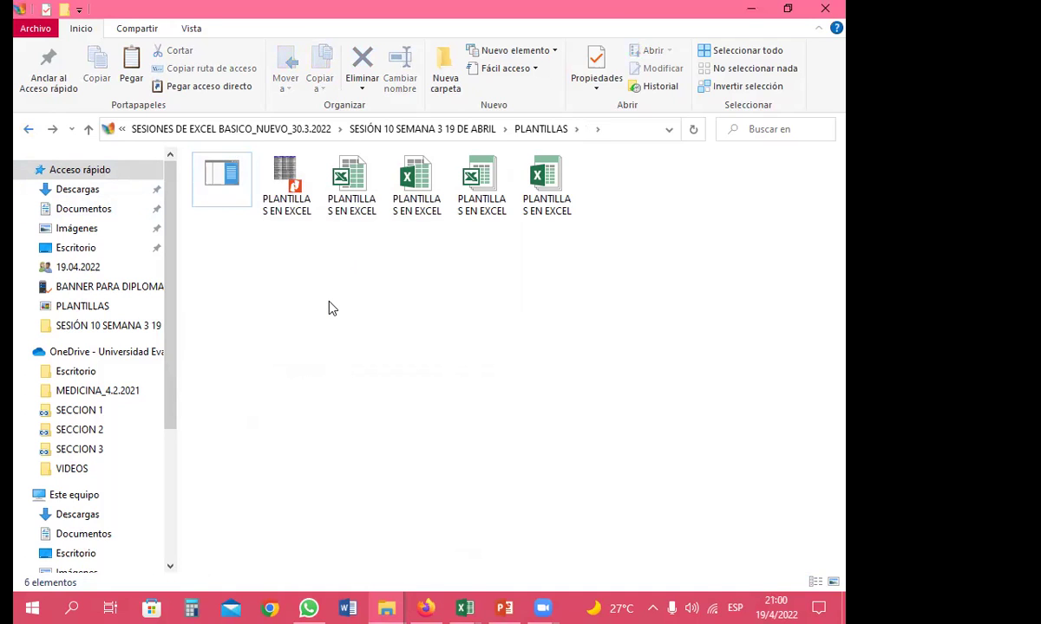